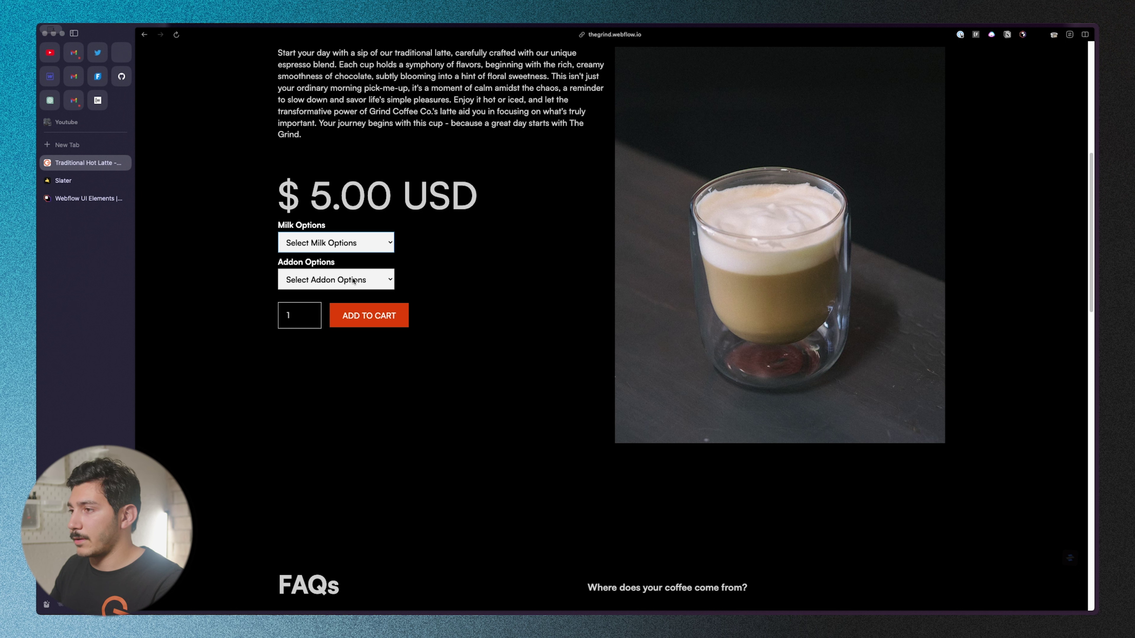
- Choose Almond Milk and the Pumpink addon for the Traditional Hot Latte and add it to the cart
left_click(410, 327)
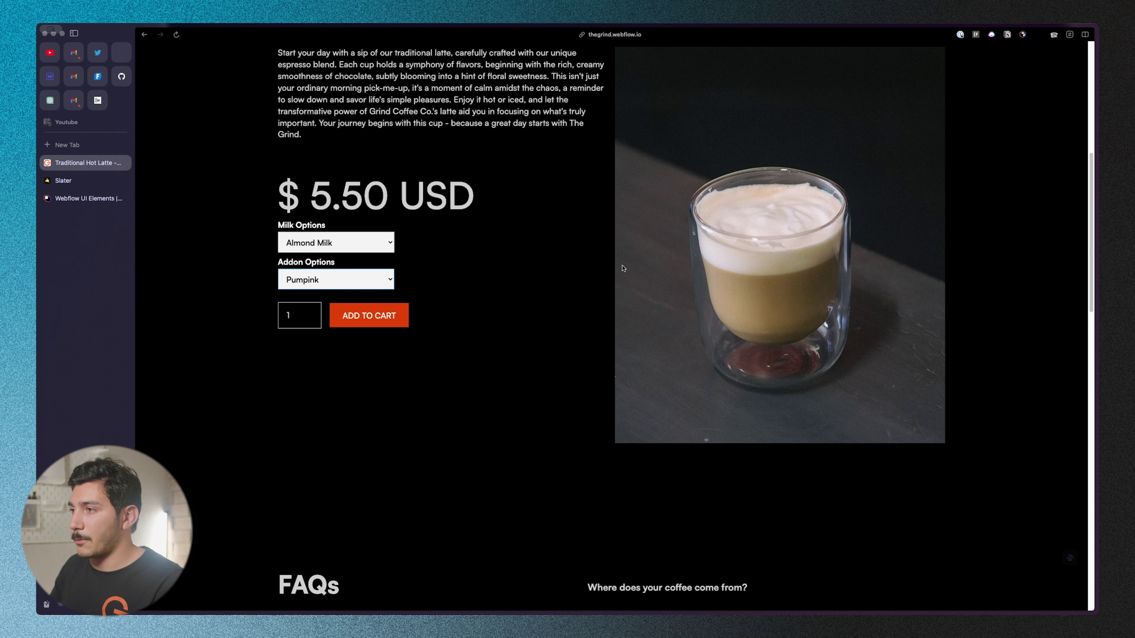
scroll(478, 347, "up", 3)
left_click(395, 441)
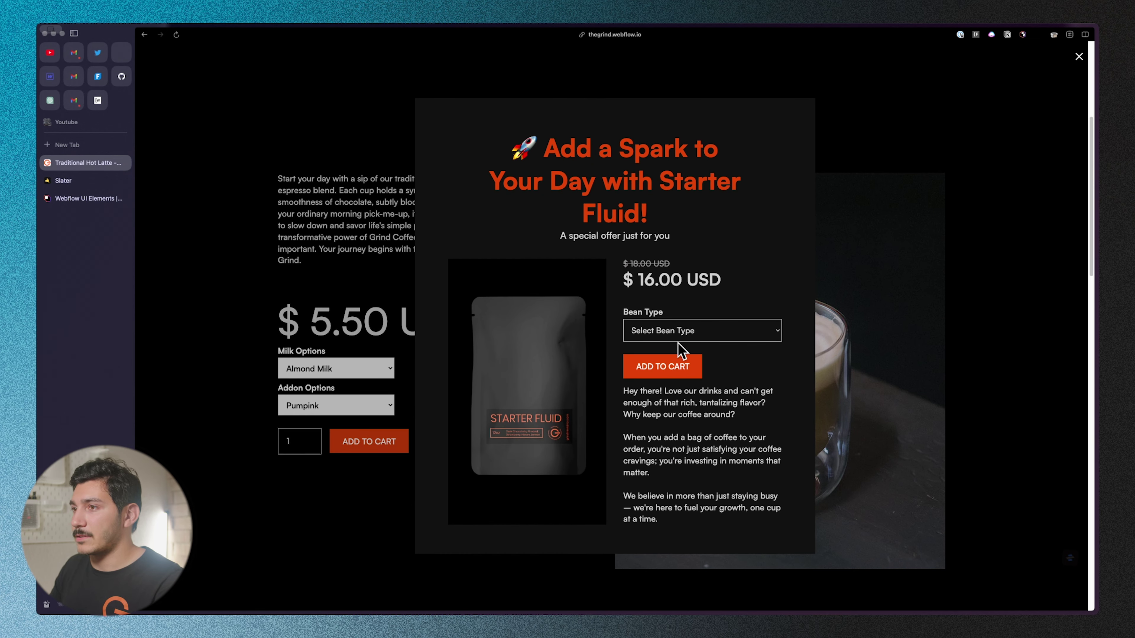
- Dismiss the Starter Fluid offer popup and close the live product page
left_click(1079, 57)
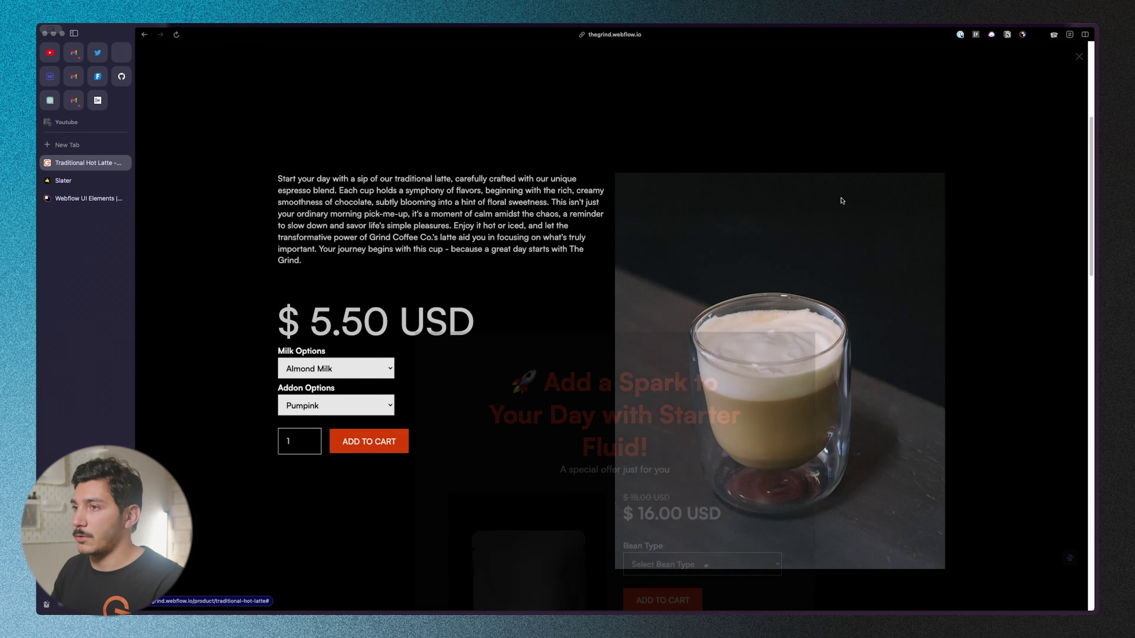
scroll(502, 223, "down", 3)
left_click(383, 362)
key("super+w")
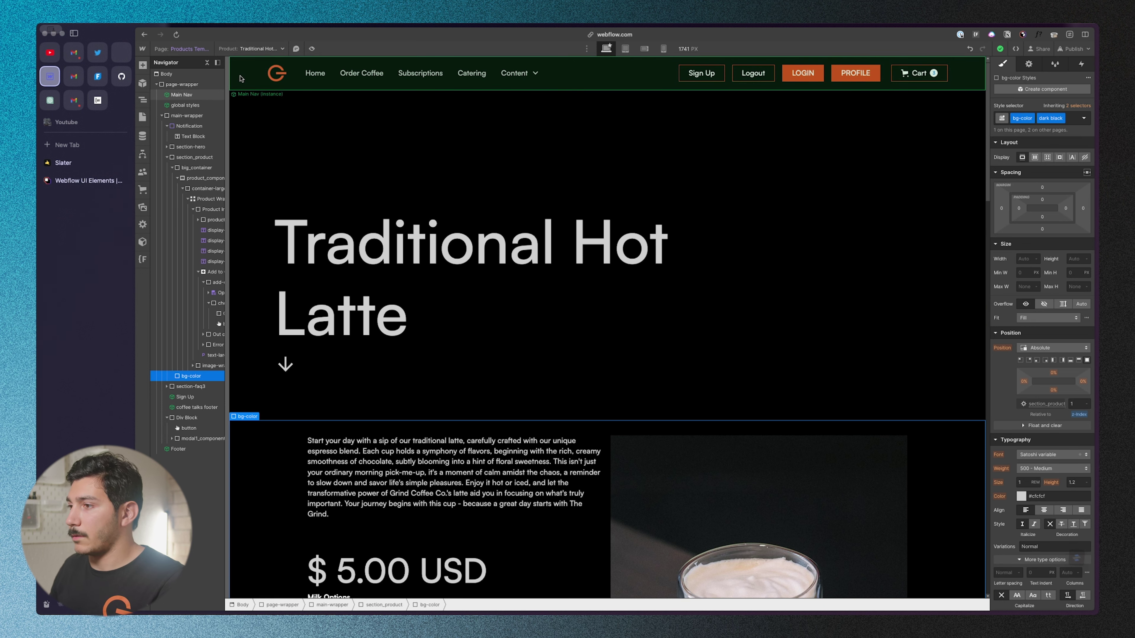
- Look at the product/item page script in Slater and return to the Webflow Designer
left_click(85, 163)
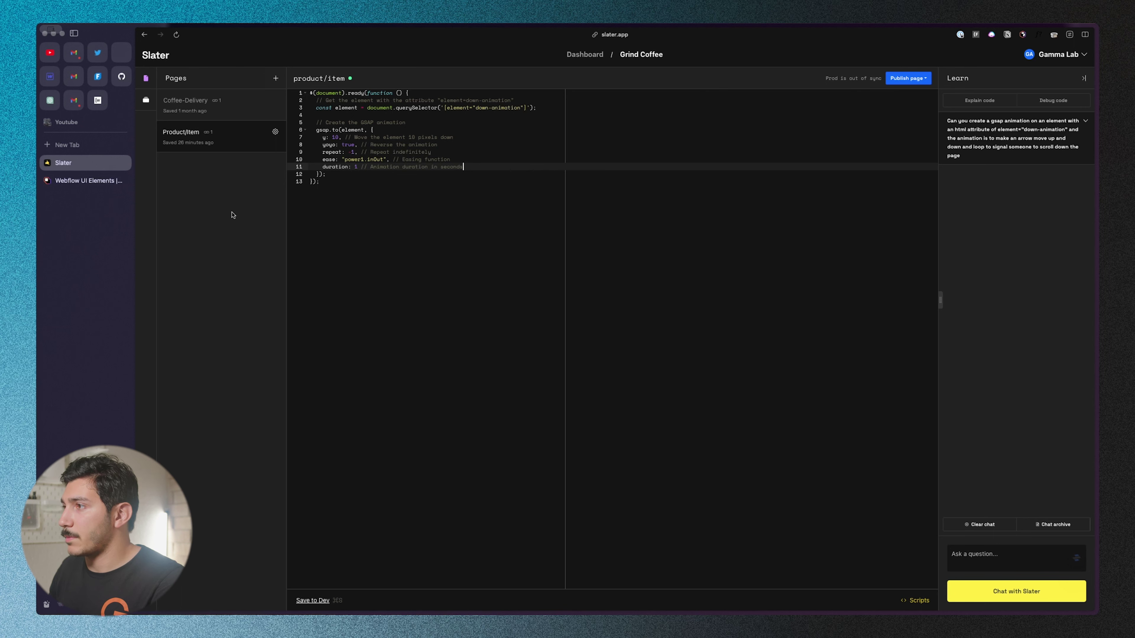
left_click(50, 76)
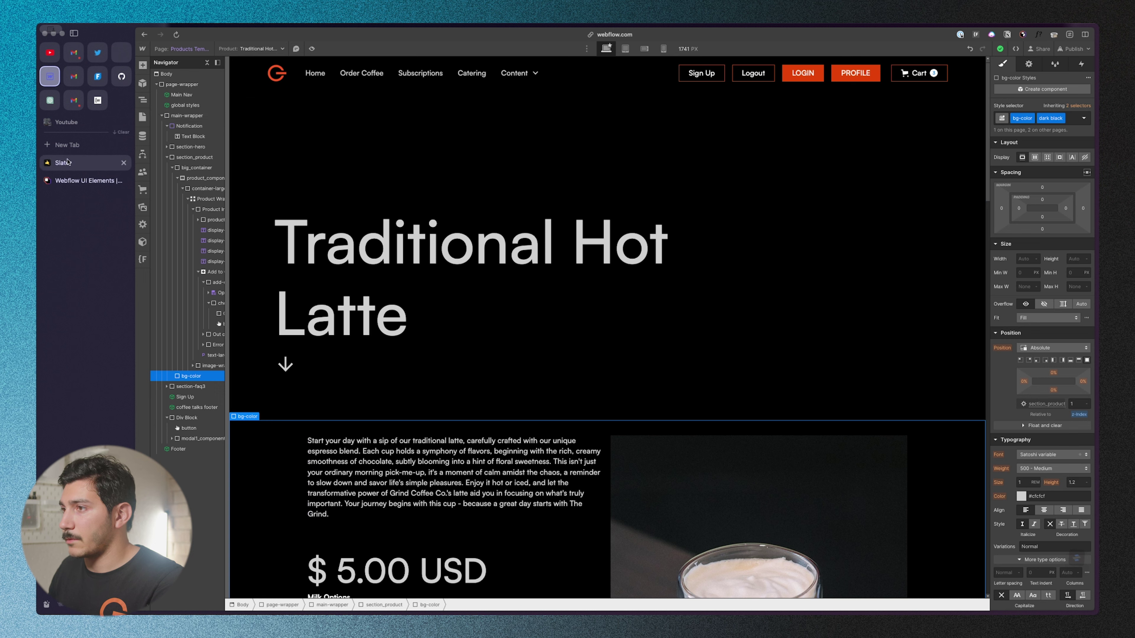
left_click(77, 187)
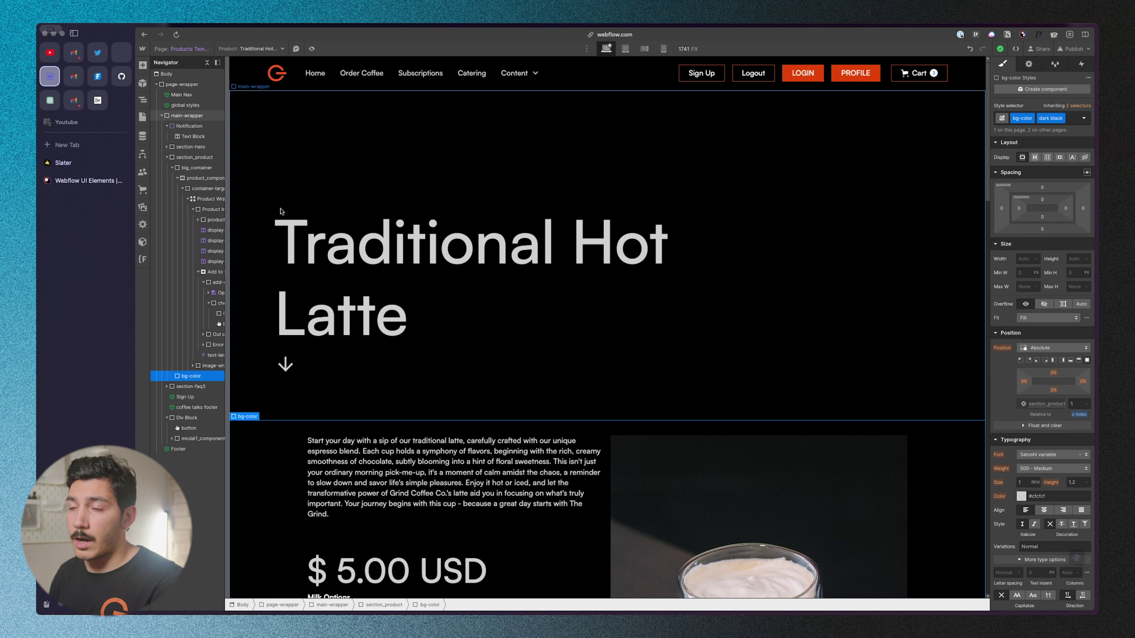
- Give the product's Add to Cart button a custom attribute named element with the value add-to-cart
scroll(295, 415, "down", 7)
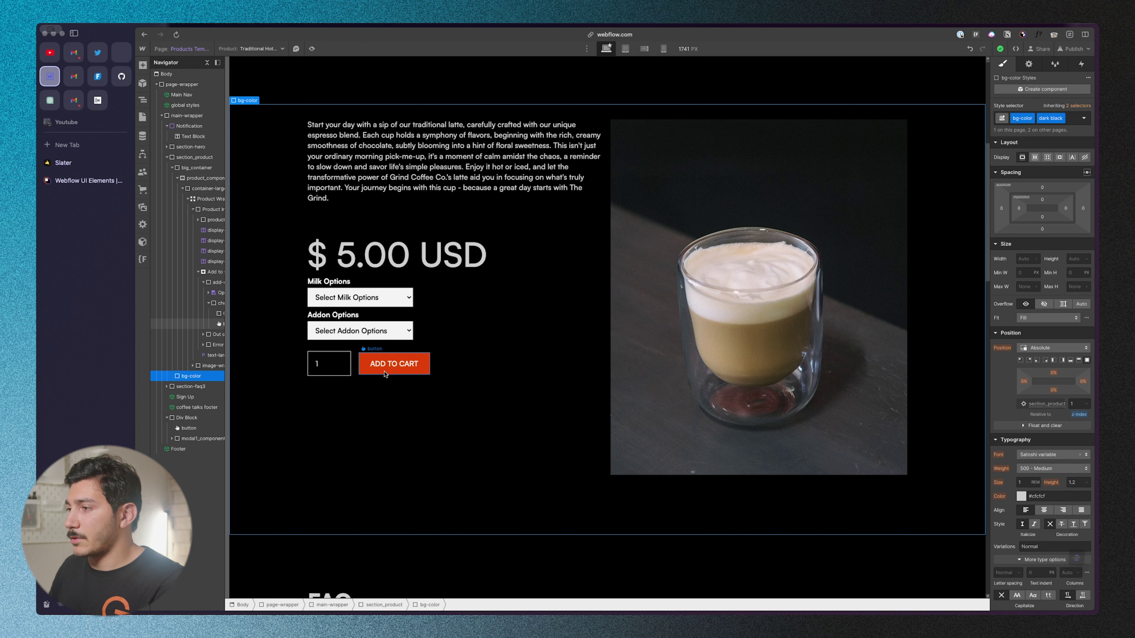
left_click(384, 374)
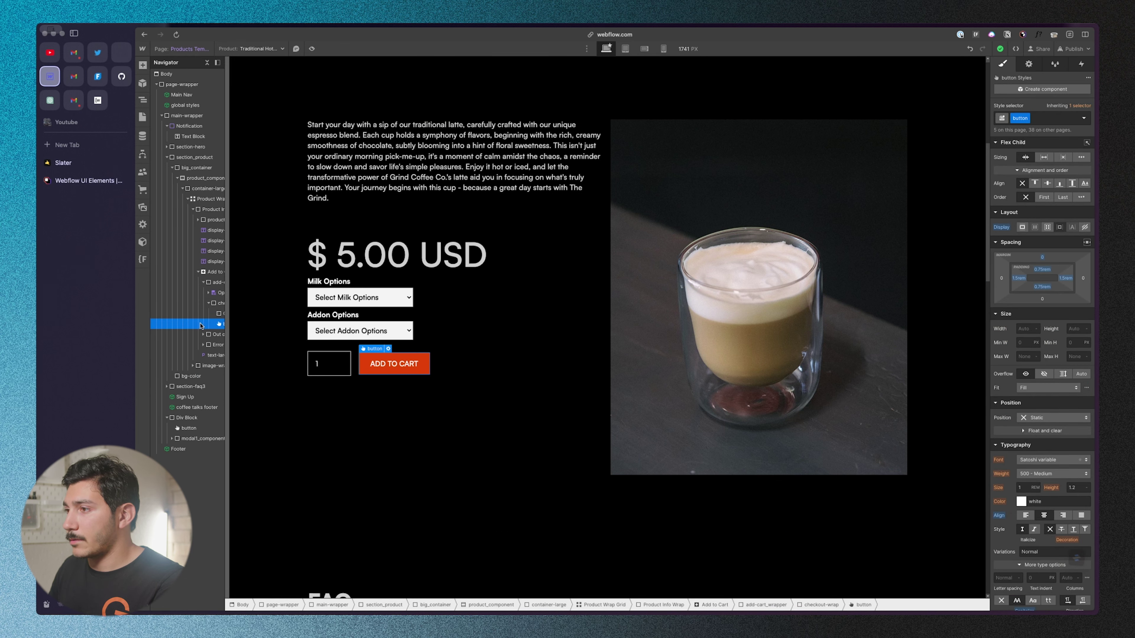
left_click_drag(225, 326, 271, 326)
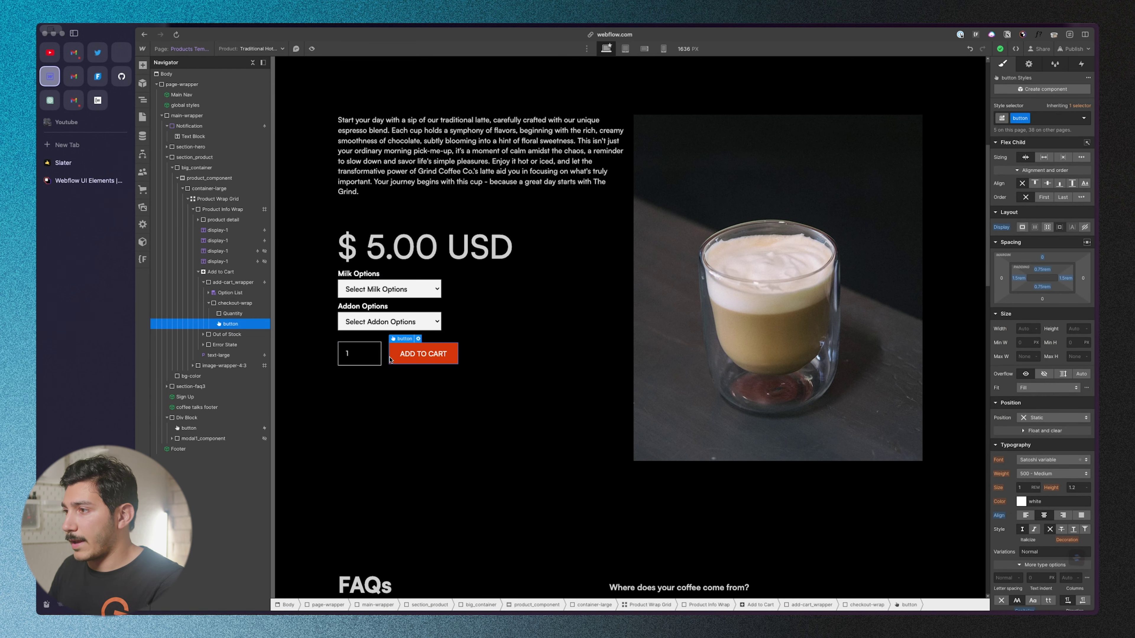
left_click(1029, 63)
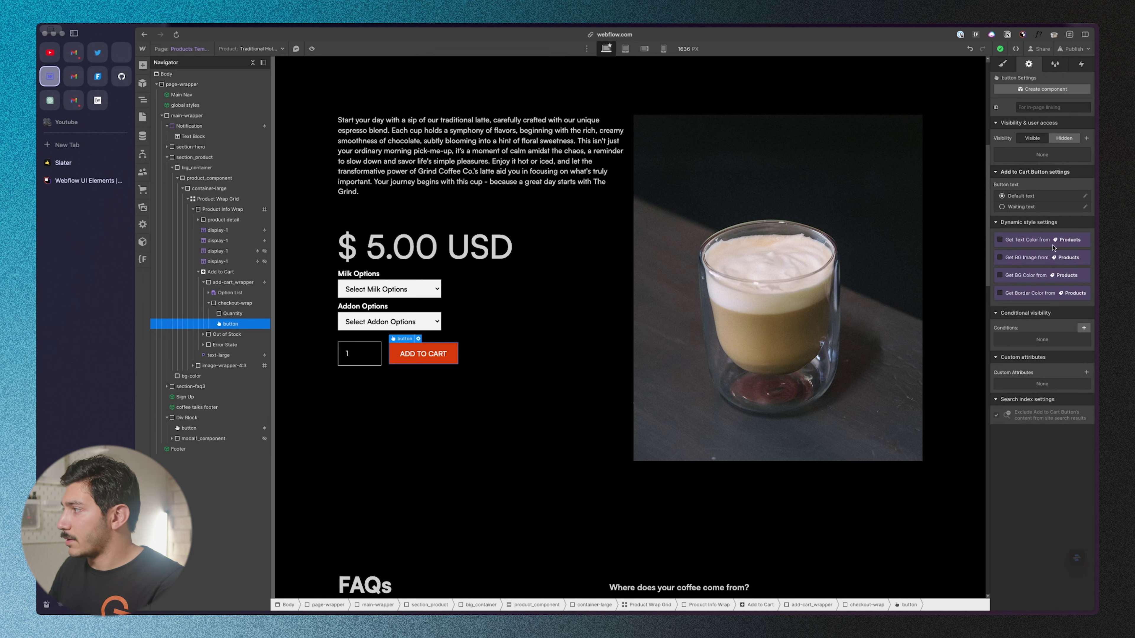
left_click(1086, 372)
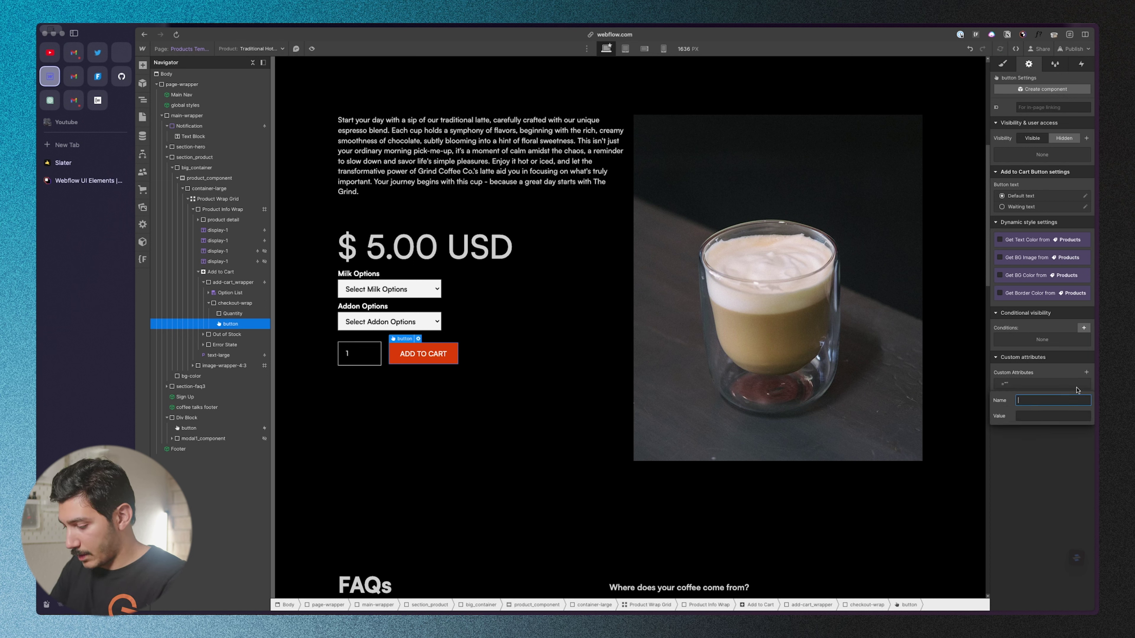
type("element")
key("Tab")
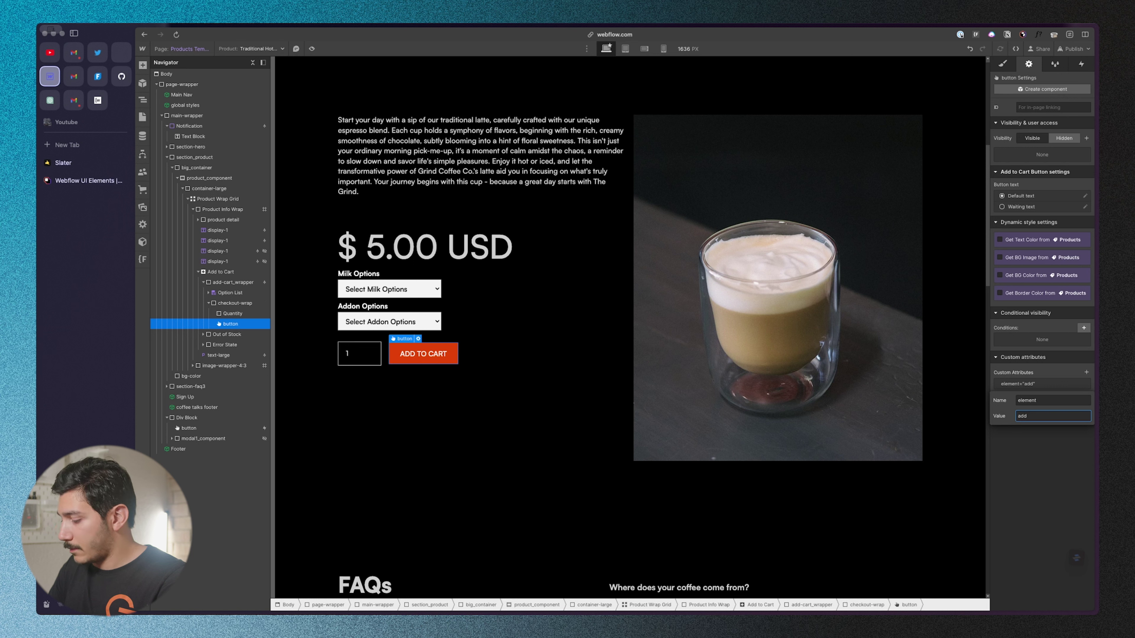
type("add-to-car")
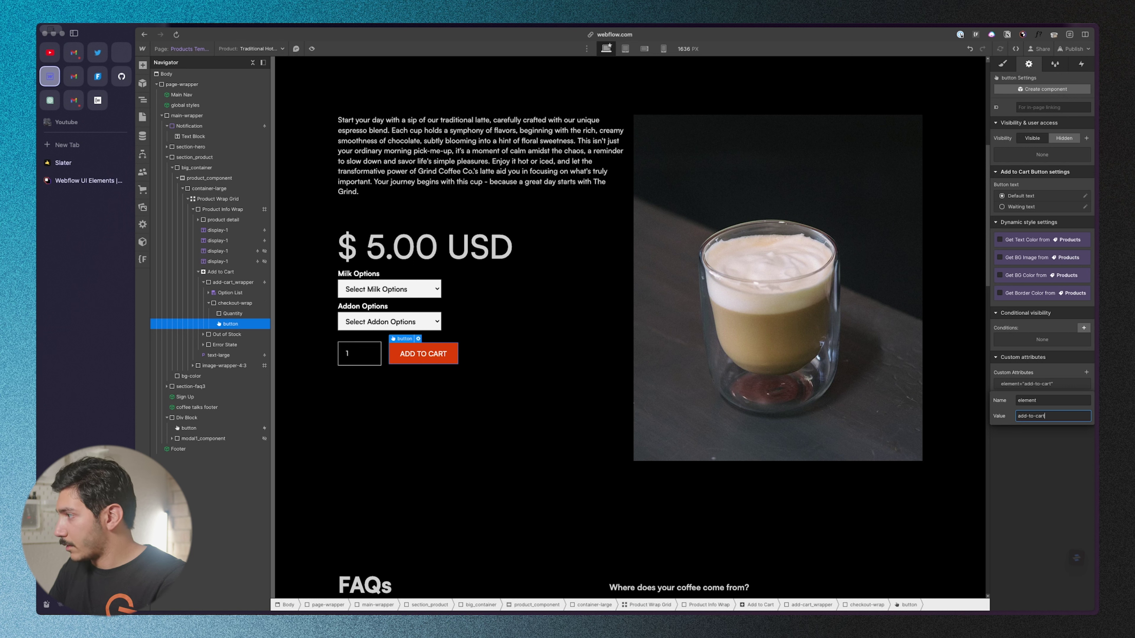
type("t")
key("Return")
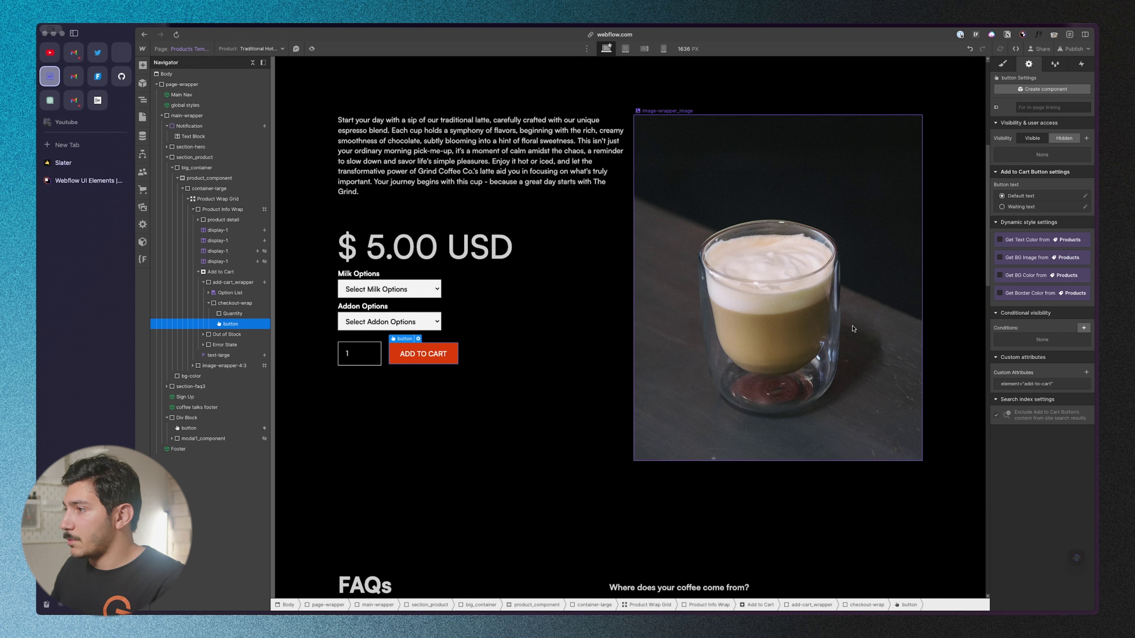
- Preview the product template and open the modal with the Open Modal button above the footer to check its current look
scroll(378, 410, "down", 10)
scroll(379, 410, "down", 10)
left_click(372, 321)
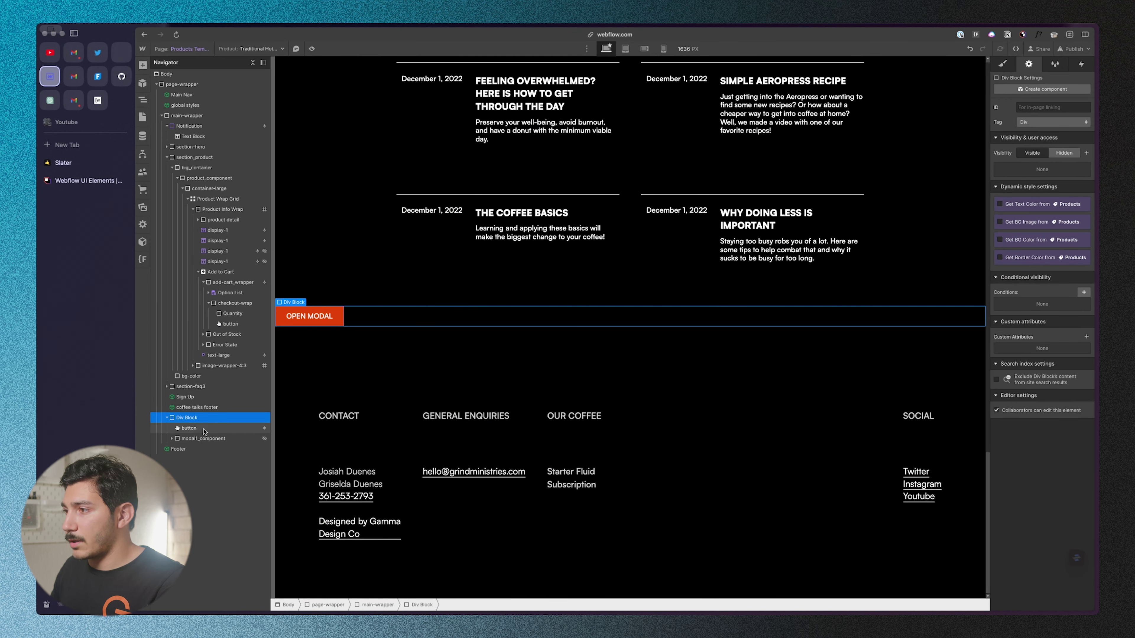
left_click(214, 438)
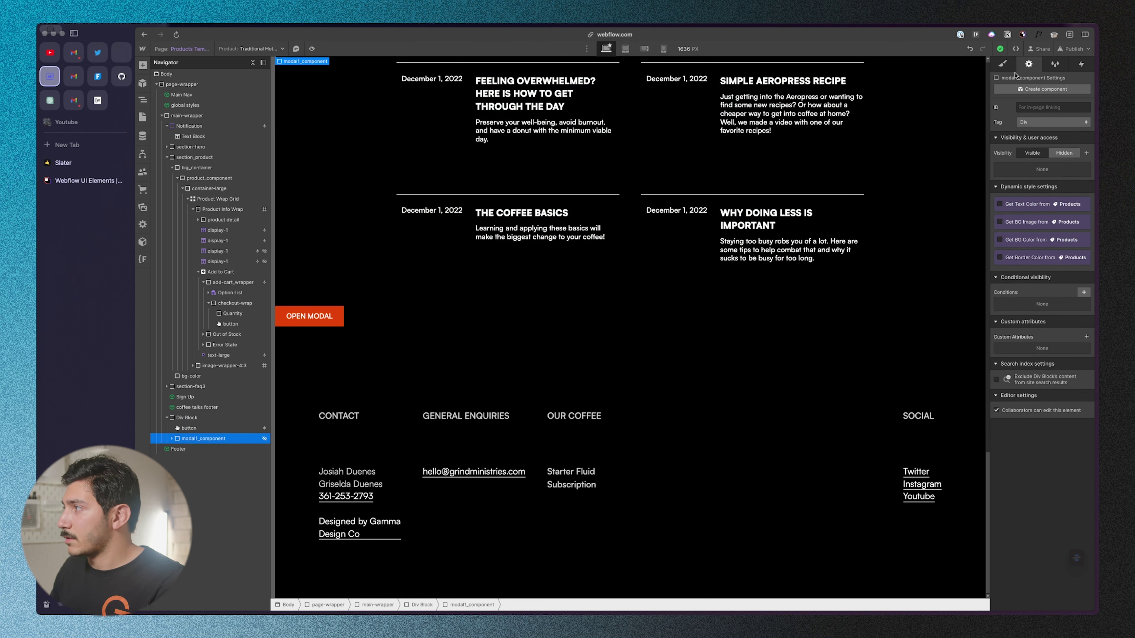
left_click(1003, 63)
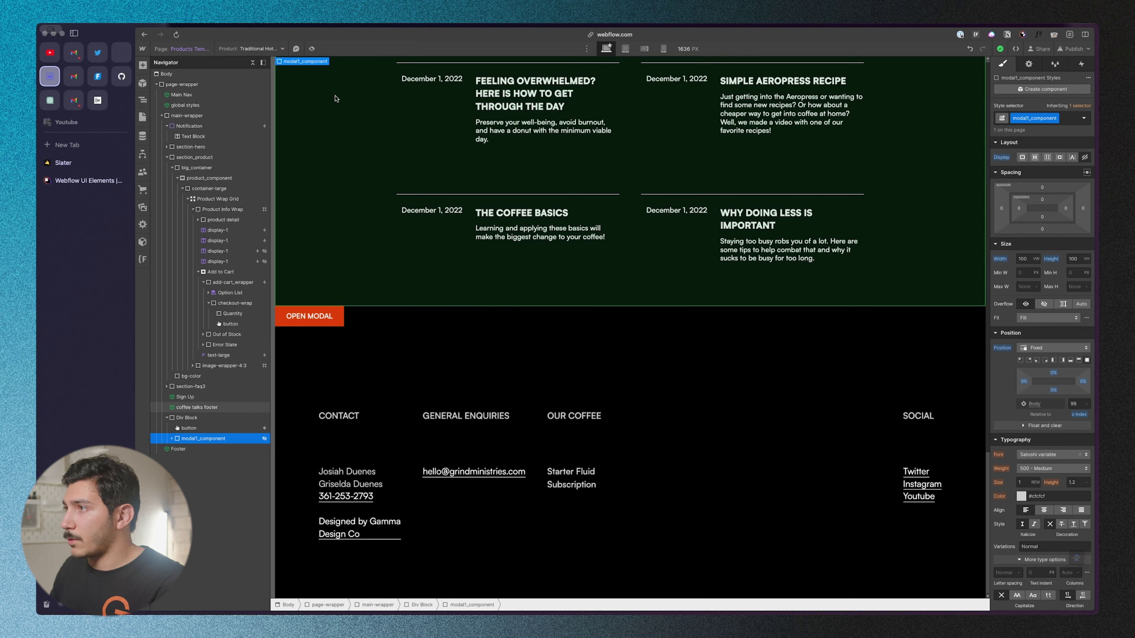
left_click(312, 48)
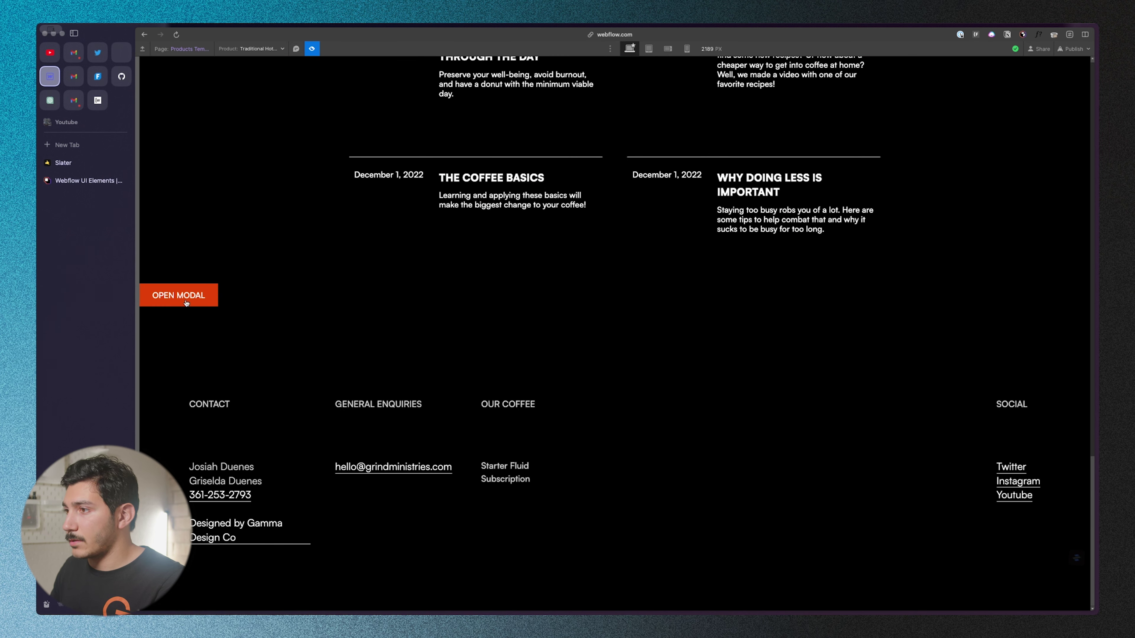
left_click(186, 299)
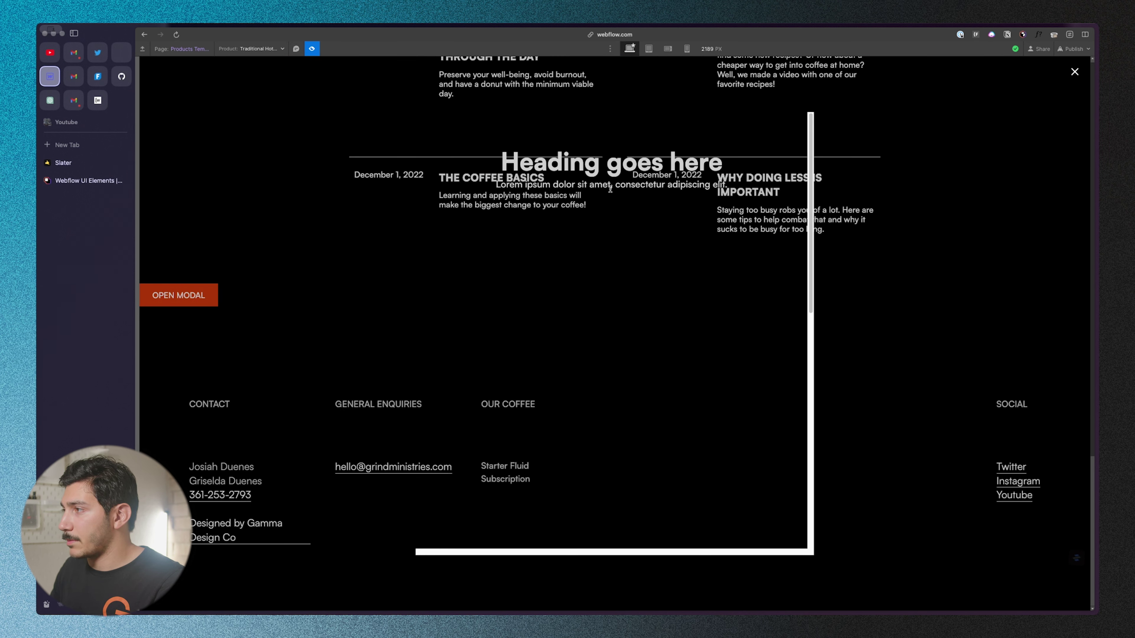
left_click(312, 49)
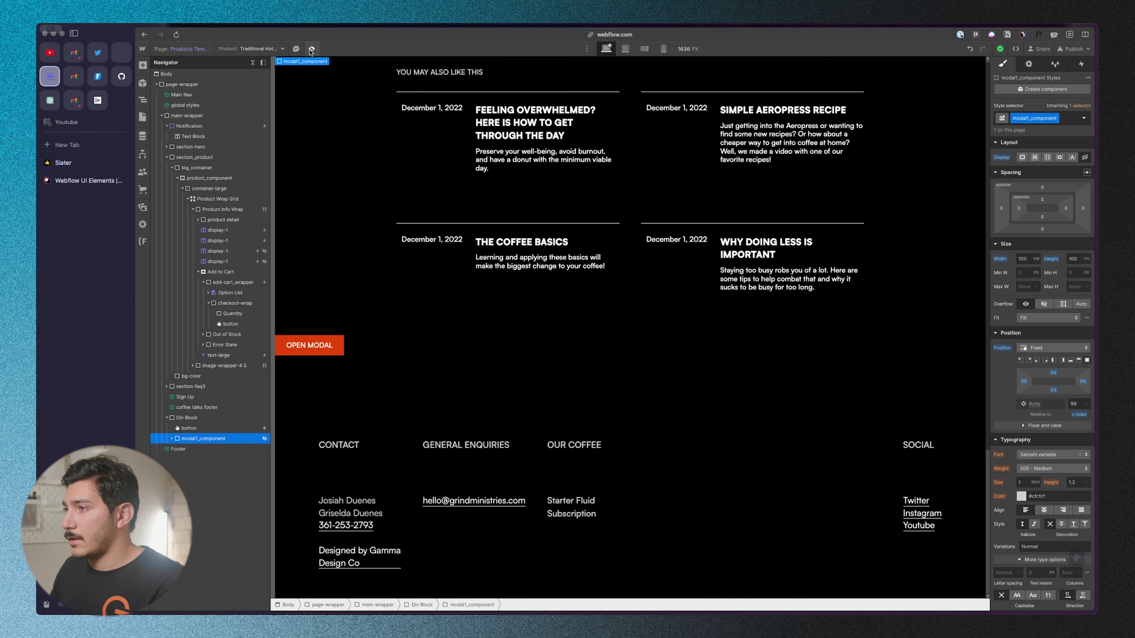
- Set the display of modal1_component to flex
left_click(357, 345)
left_click(204, 439)
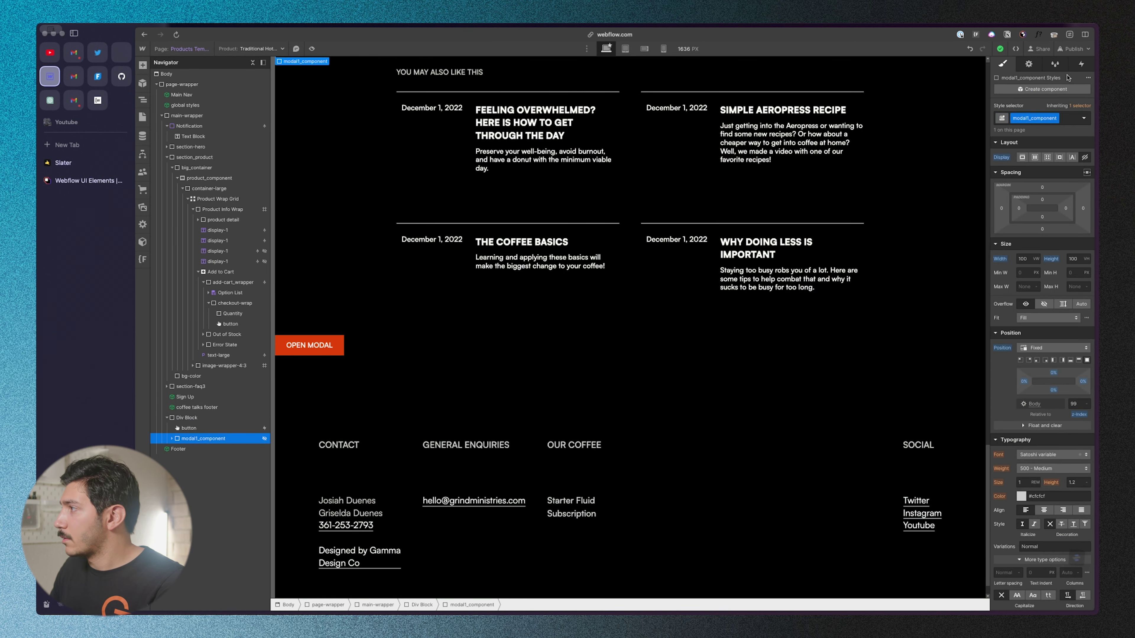
left_click(1035, 158)
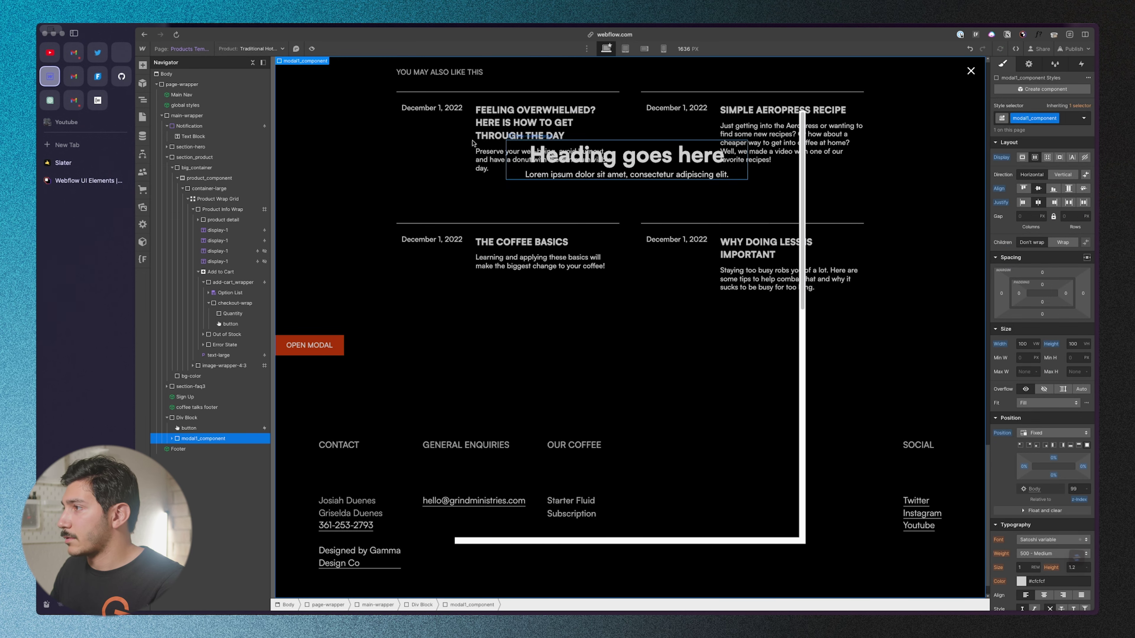
- Set the overflow of modal1_content-wrapper to hidden
left_click(479, 127)
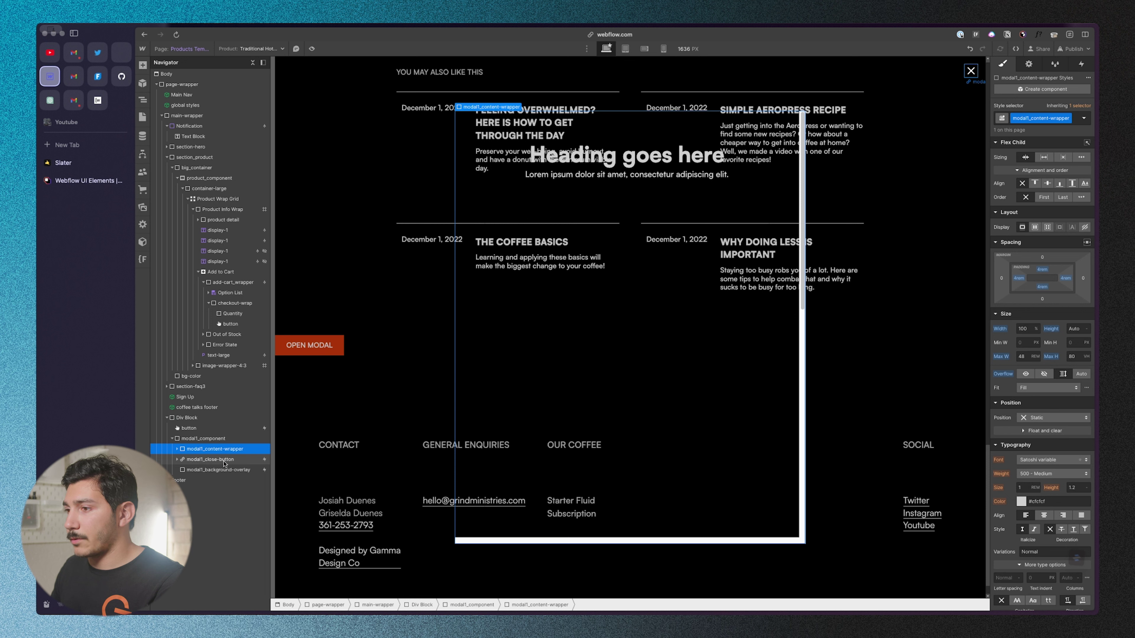
left_click(213, 470)
left_click(211, 449)
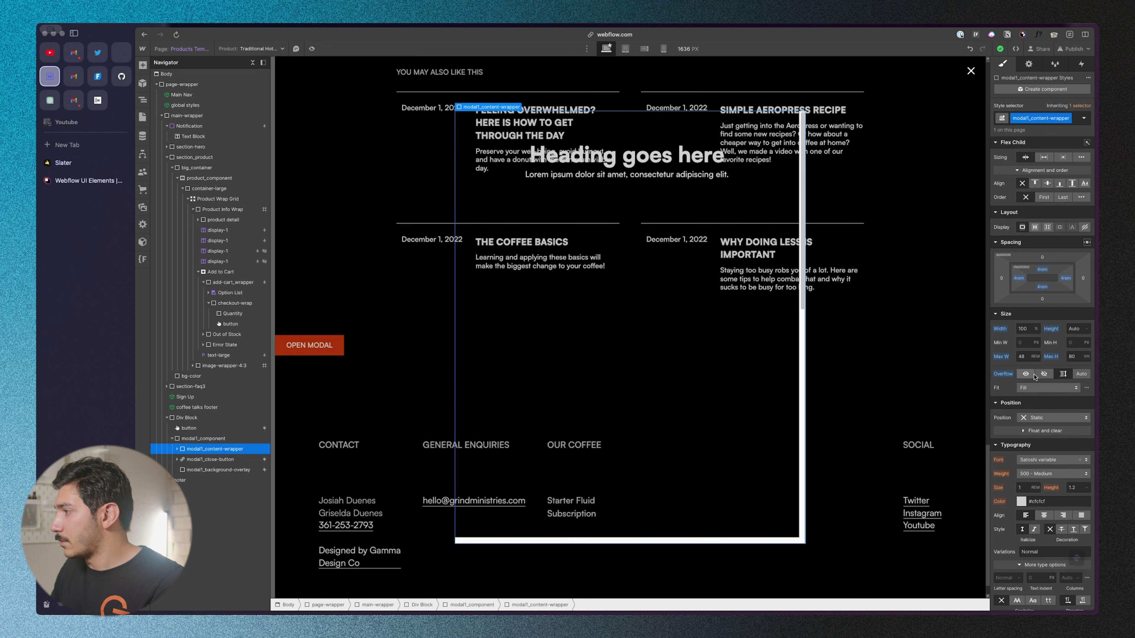
left_click(1044, 374)
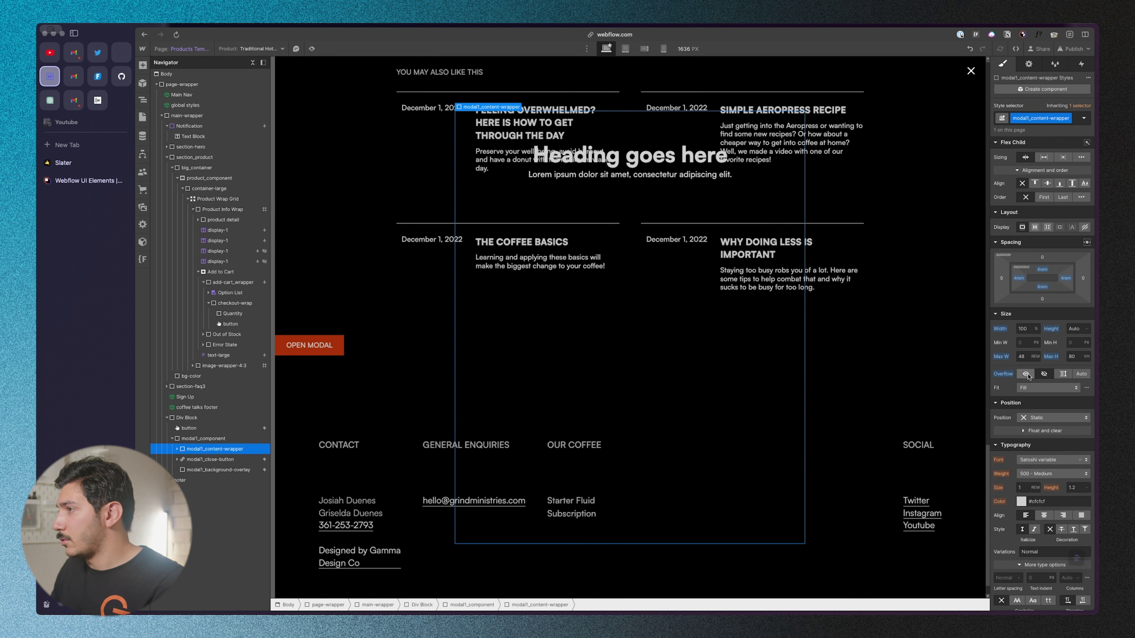
- Reset the background color of modal1_content-wrapper and set it to the Dark Grey swatch, #121212
scroll(706, 378, "up", 2)
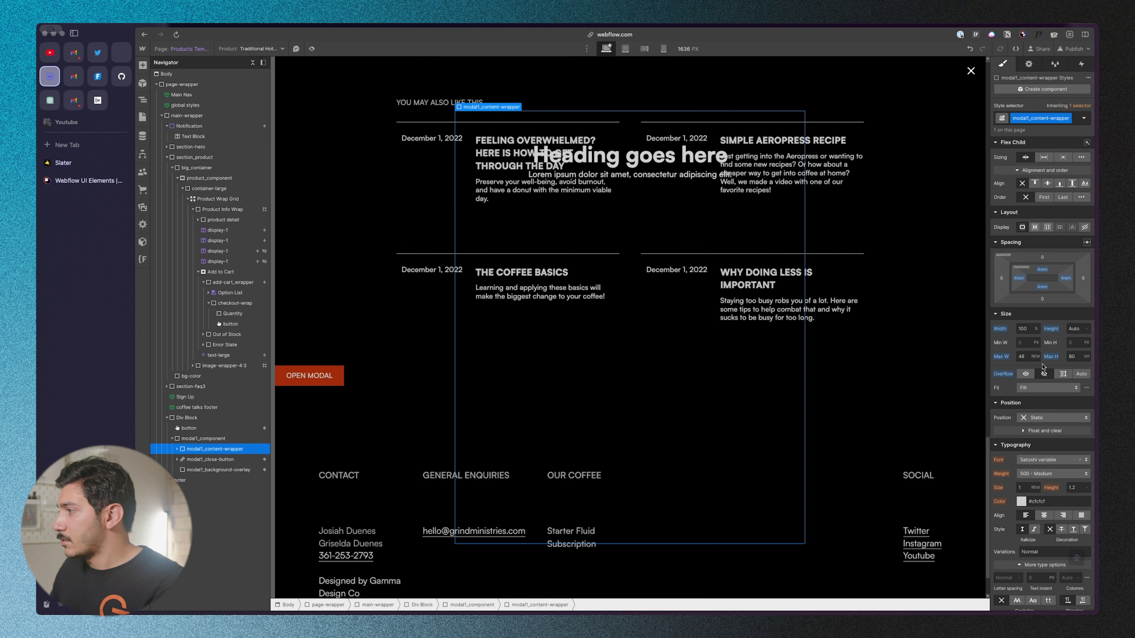
scroll(1043, 367, "down", 6)
scroll(1036, 351, "up", 2)
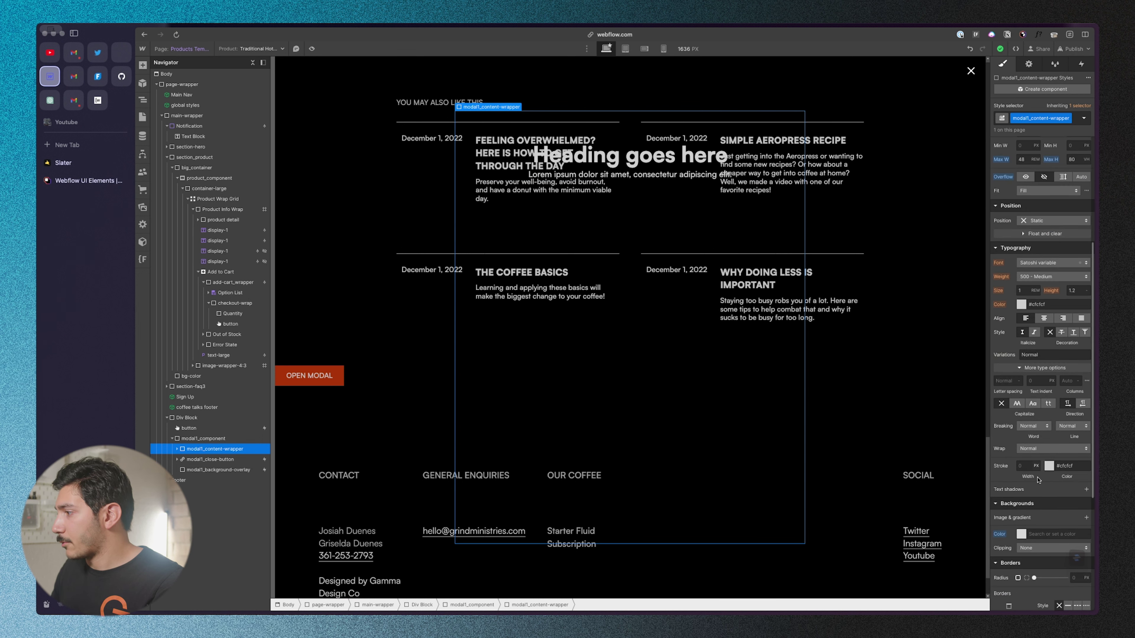
left_click(1008, 538)
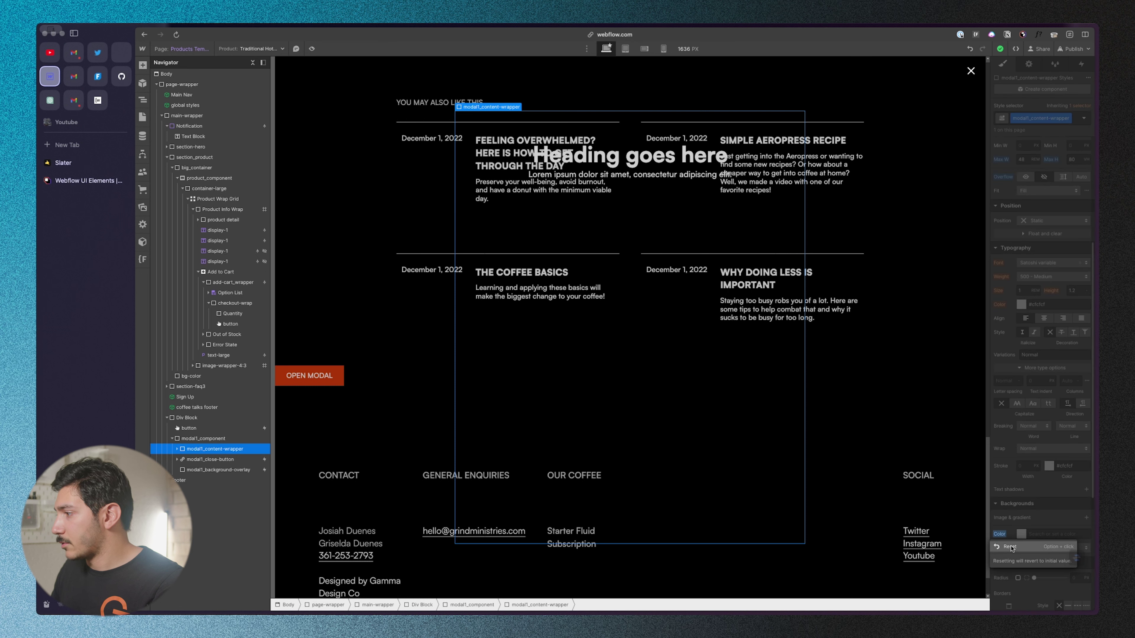
left_click(1012, 546)
left_click(1020, 535)
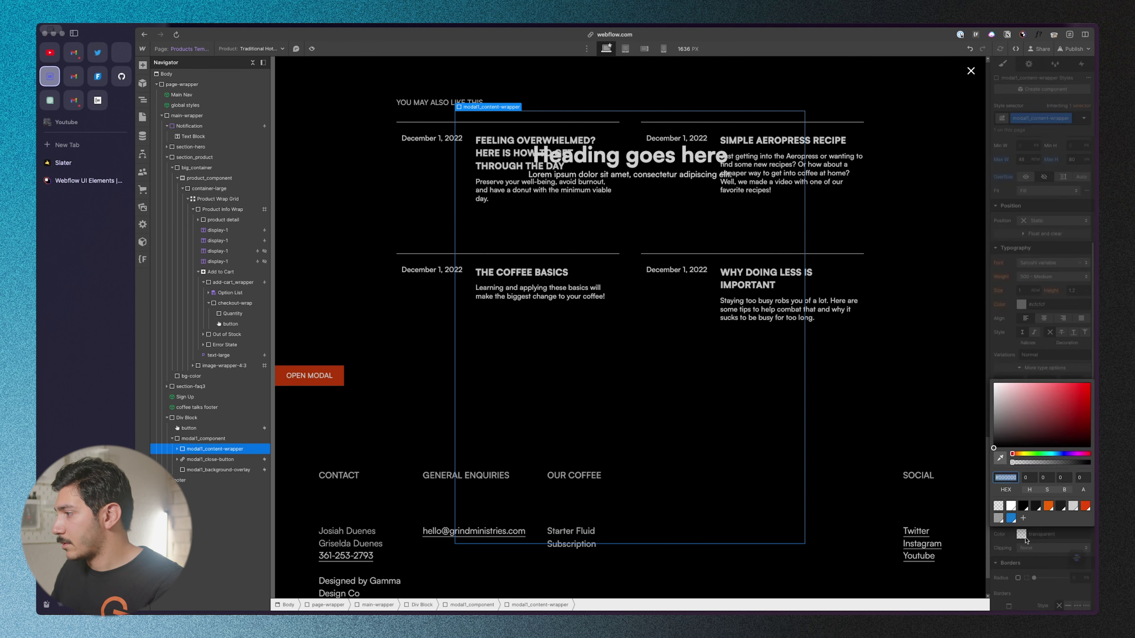
left_click(1023, 503)
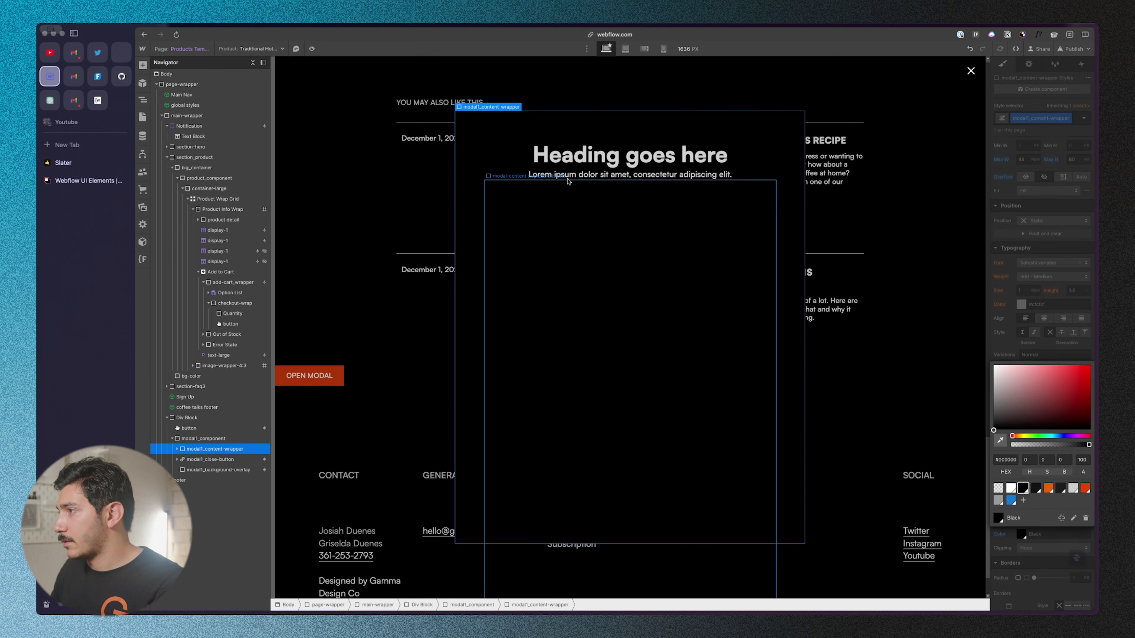
left_click(1062, 488)
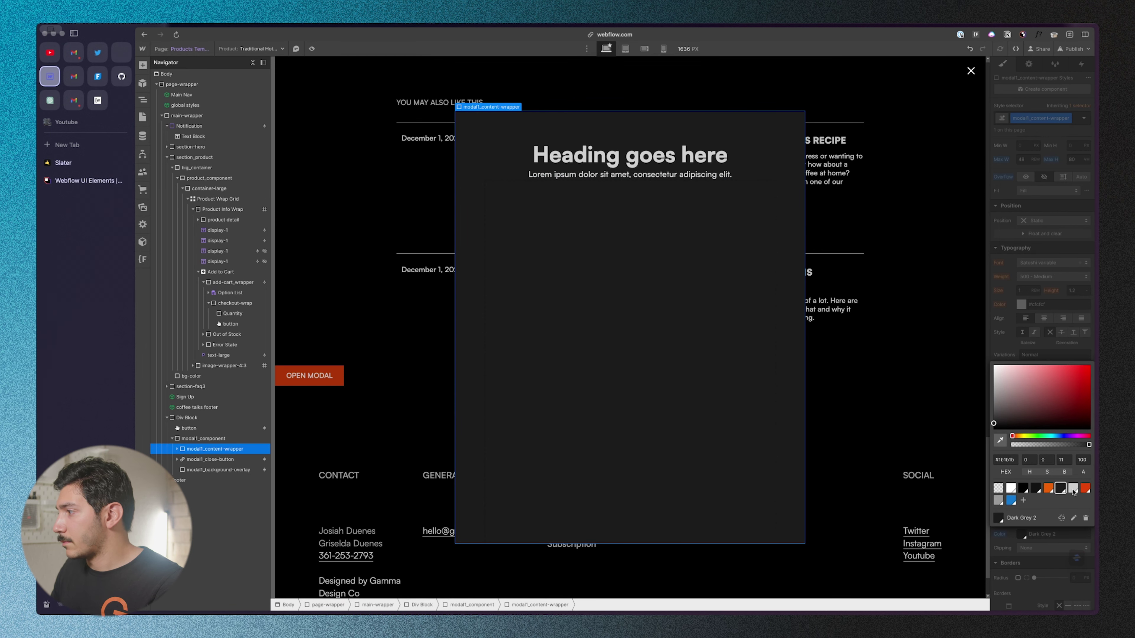
left_click(1085, 489)
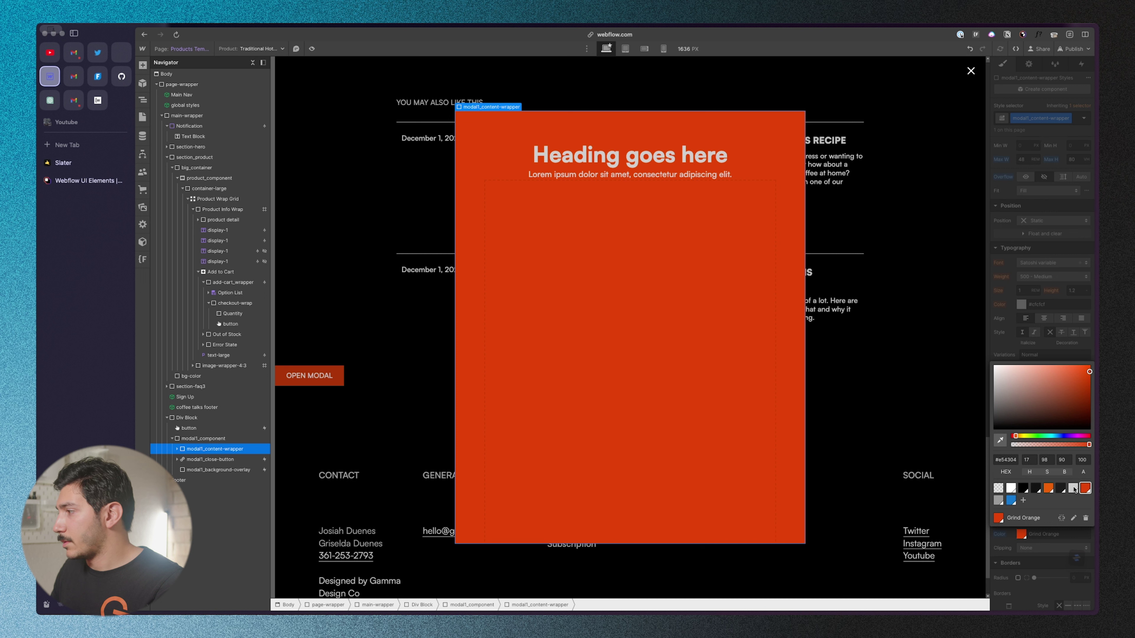
left_click(1035, 489)
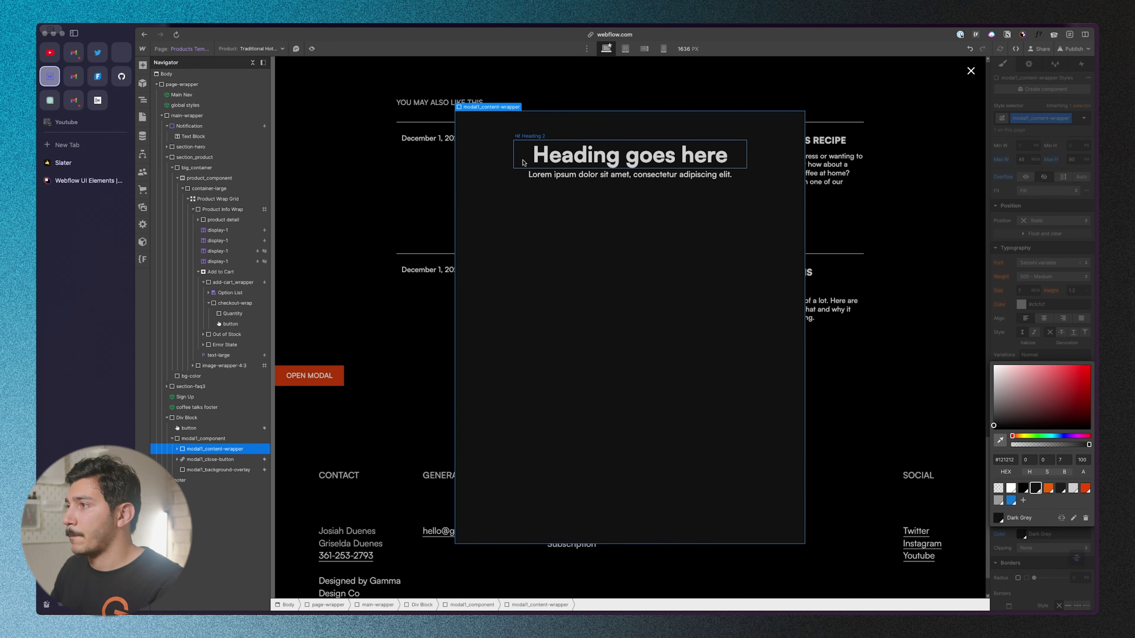
- Replace the modal-content (replace this div) placeholder inside modal1_content-wrapper with a new empty div block
left_click(540, 235)
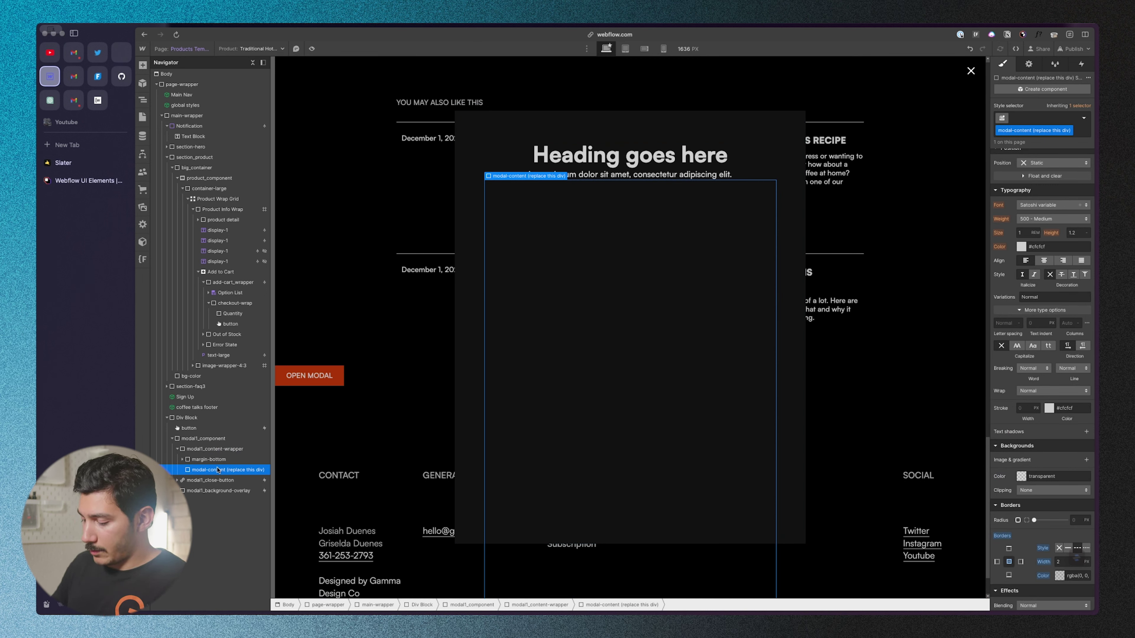
key("super+e")
type("div")
key("Return")
left_click_drag(192, 479, 209, 472)
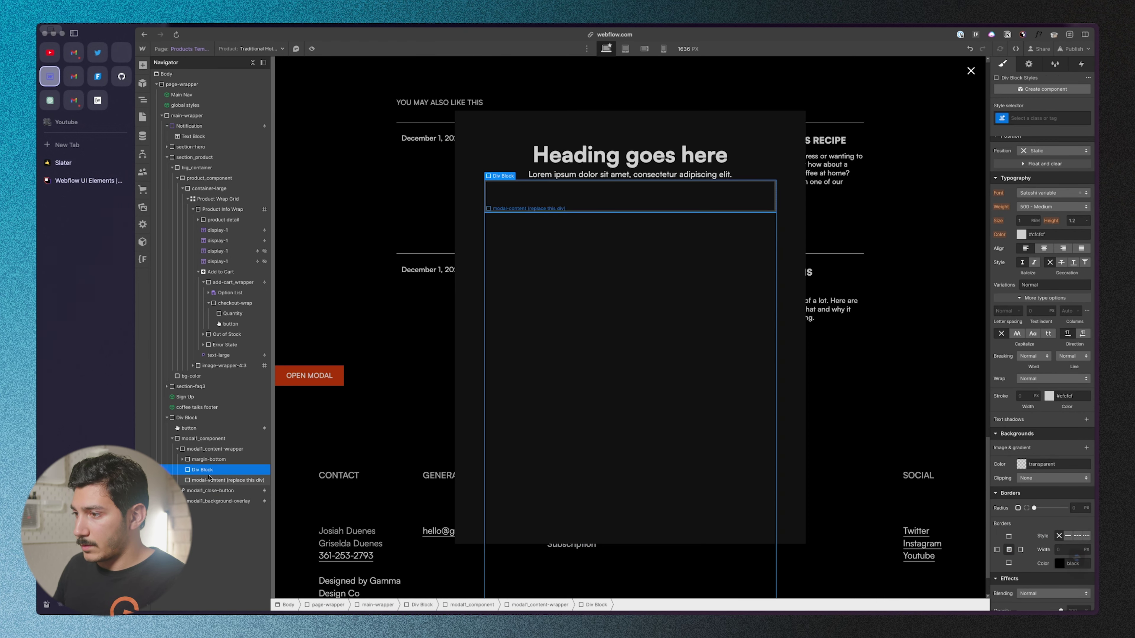
left_click(209, 479)
key("Delete")
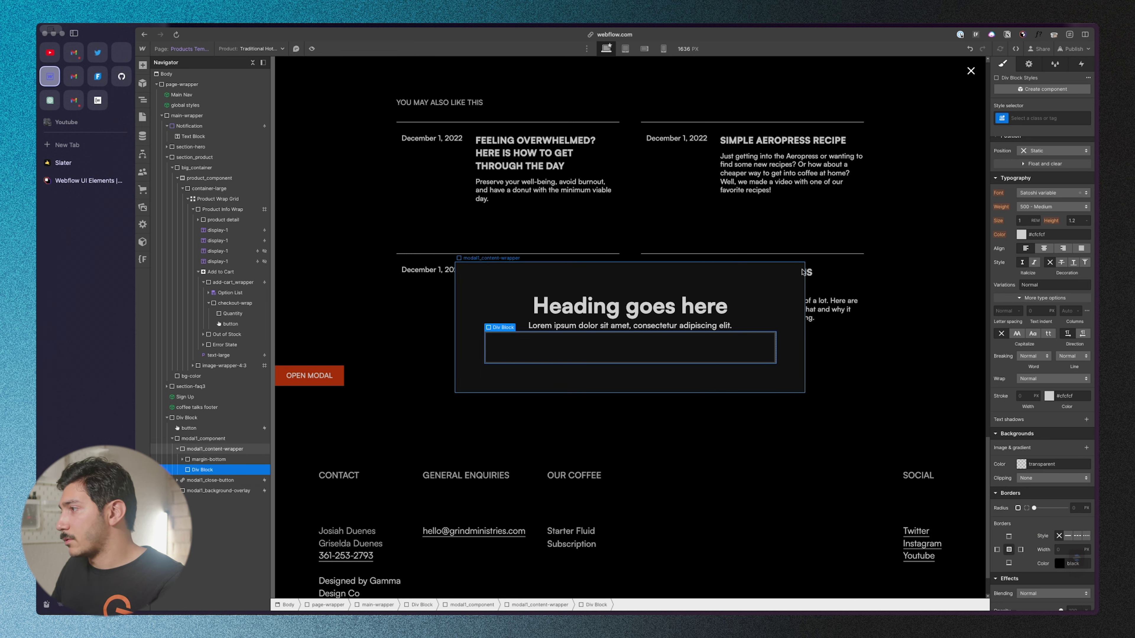
left_click(226, 480)
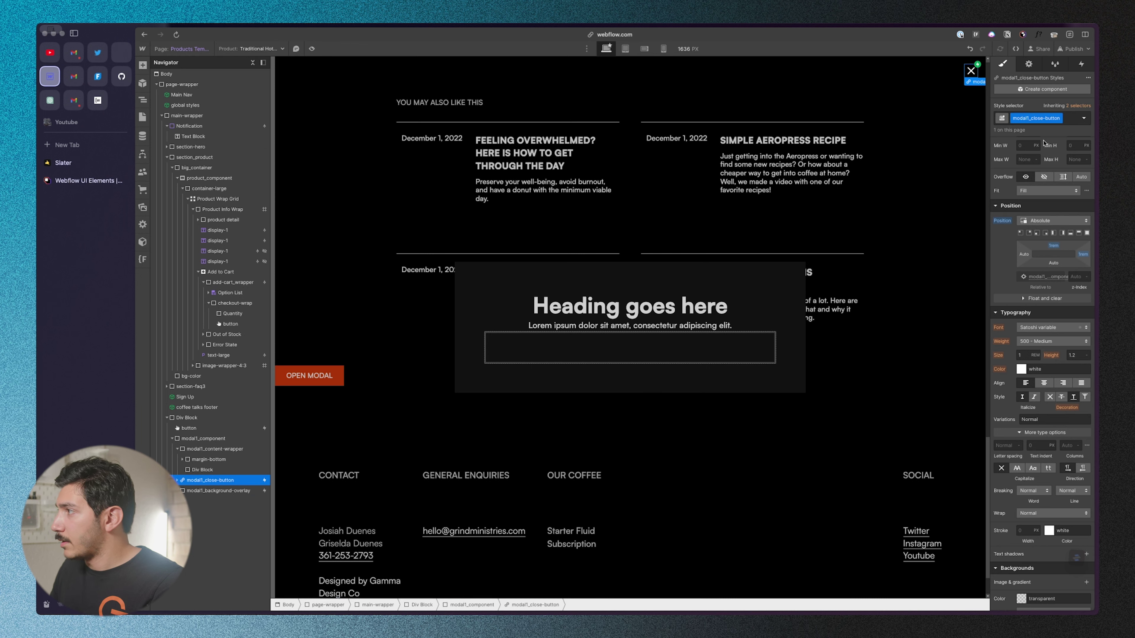
left_click(177, 480)
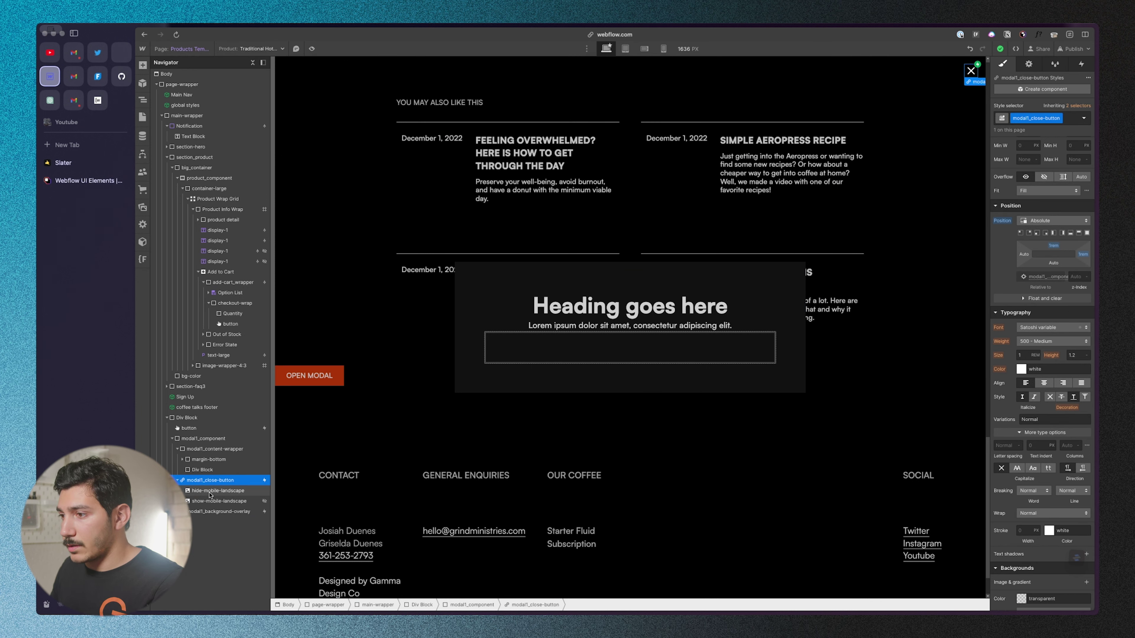
scroll(1041, 434, "down", 6)
scroll(312, 501, "down", 1)
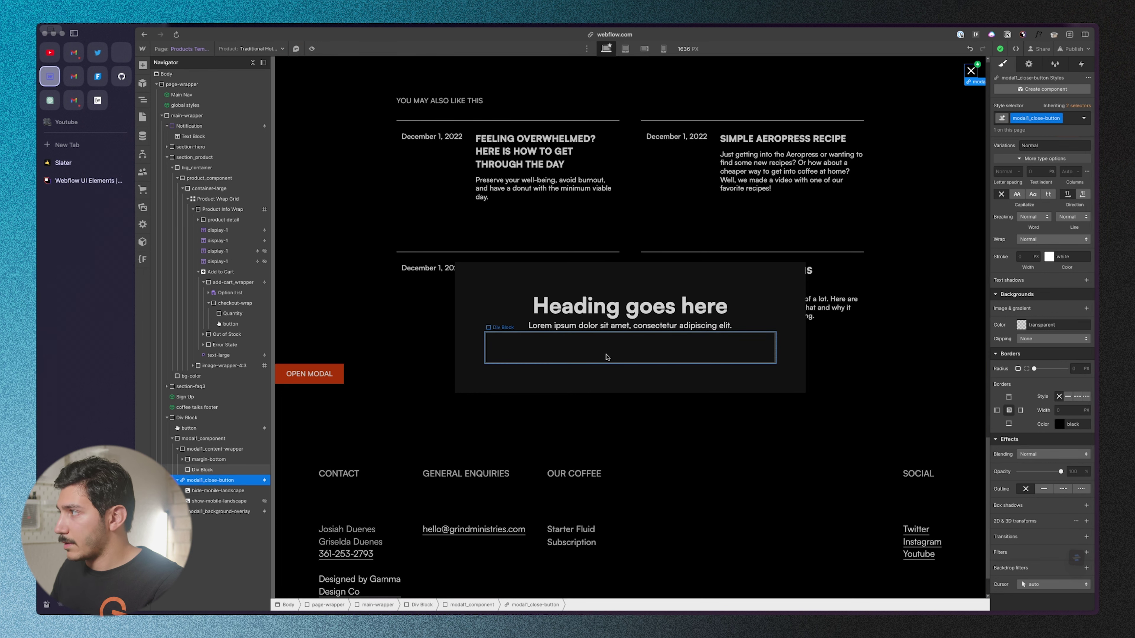
left_click(593, 306)
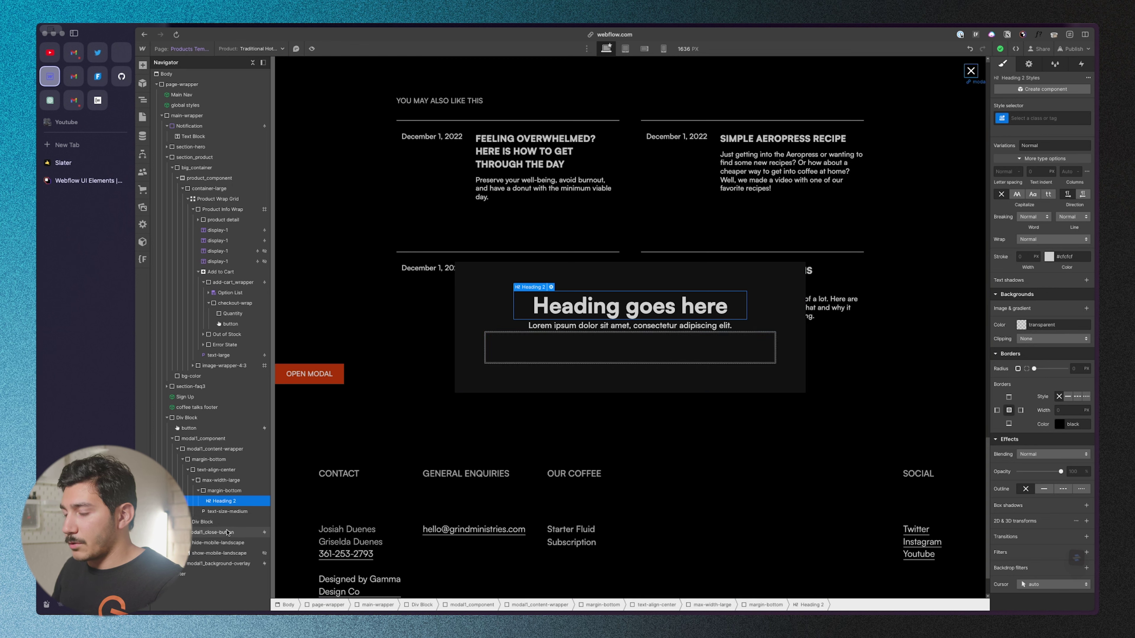
double_click(613, 304)
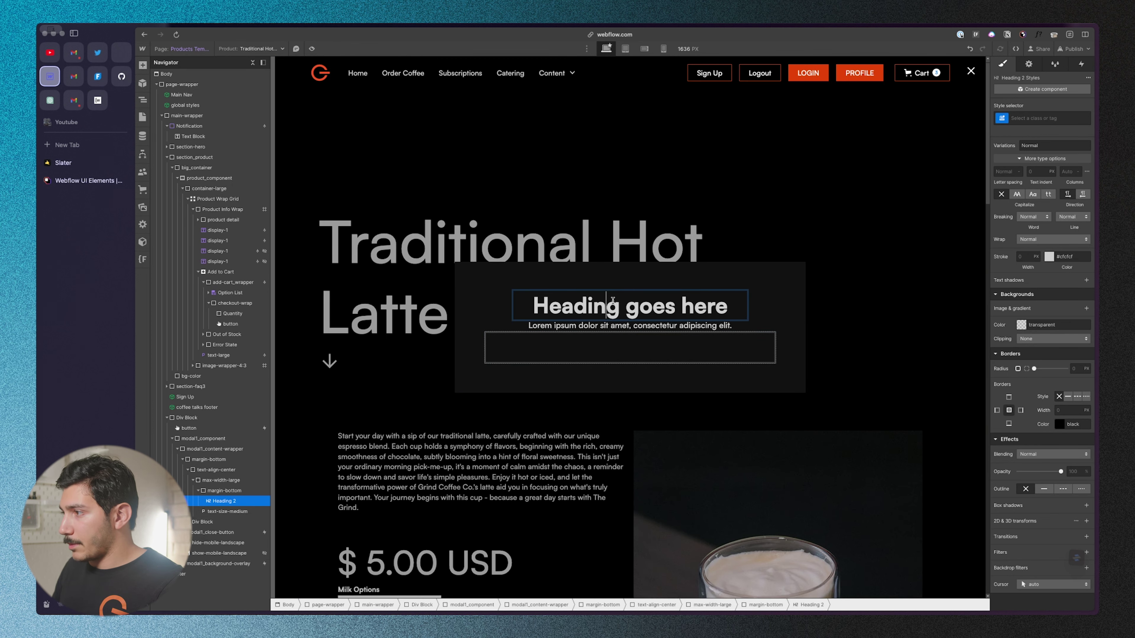
- Add a collection list inside the empty div block below the modal heading and set its source to Products
left_click(594, 352)
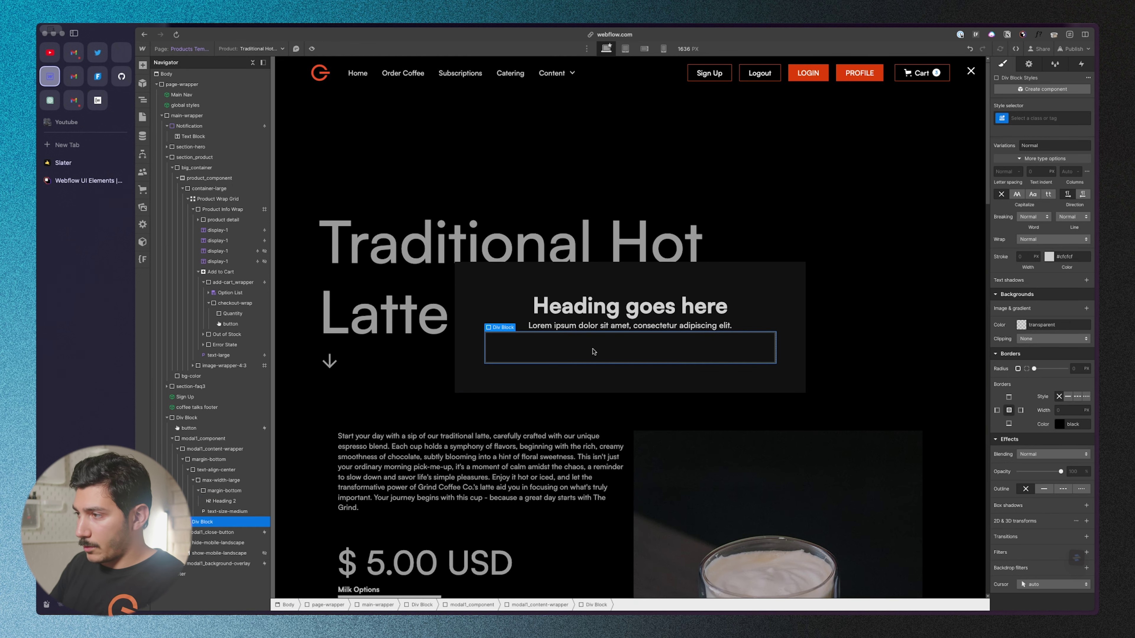
key("super+k")
type("d")
key("BackSpace")
type("coll")
key("Return")
left_click(549, 422)
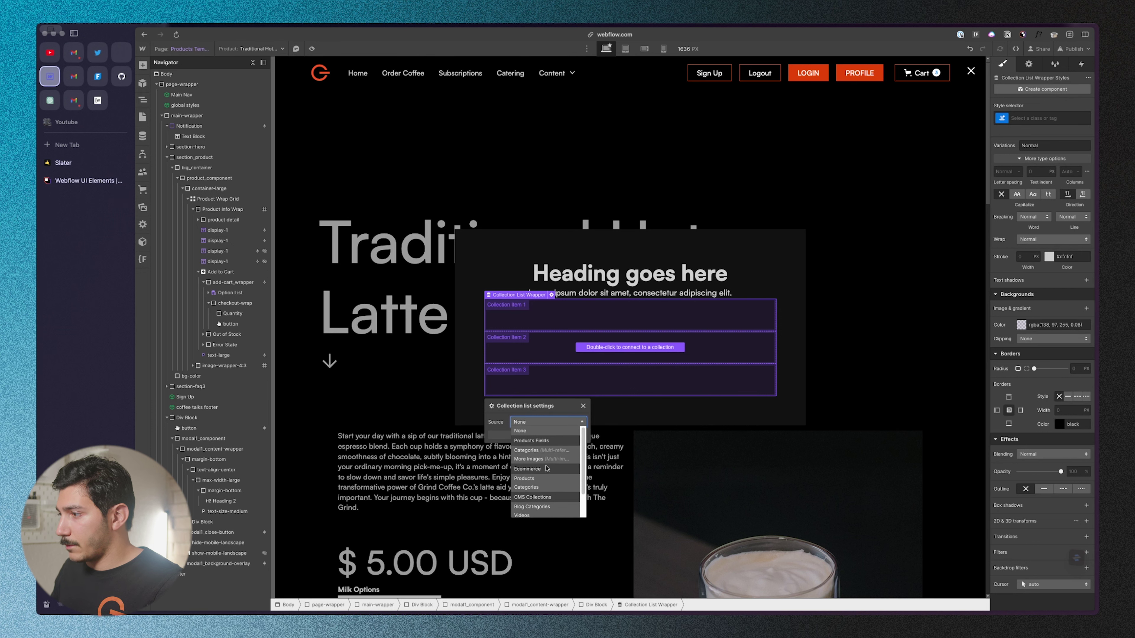
left_click(540, 478)
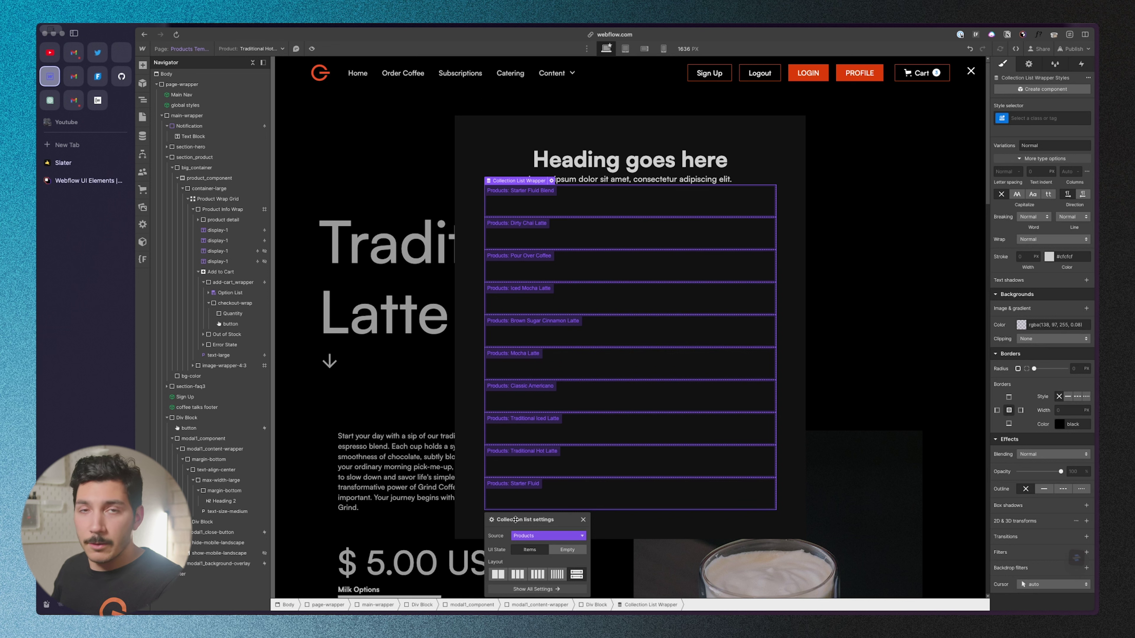
left_click(583, 519)
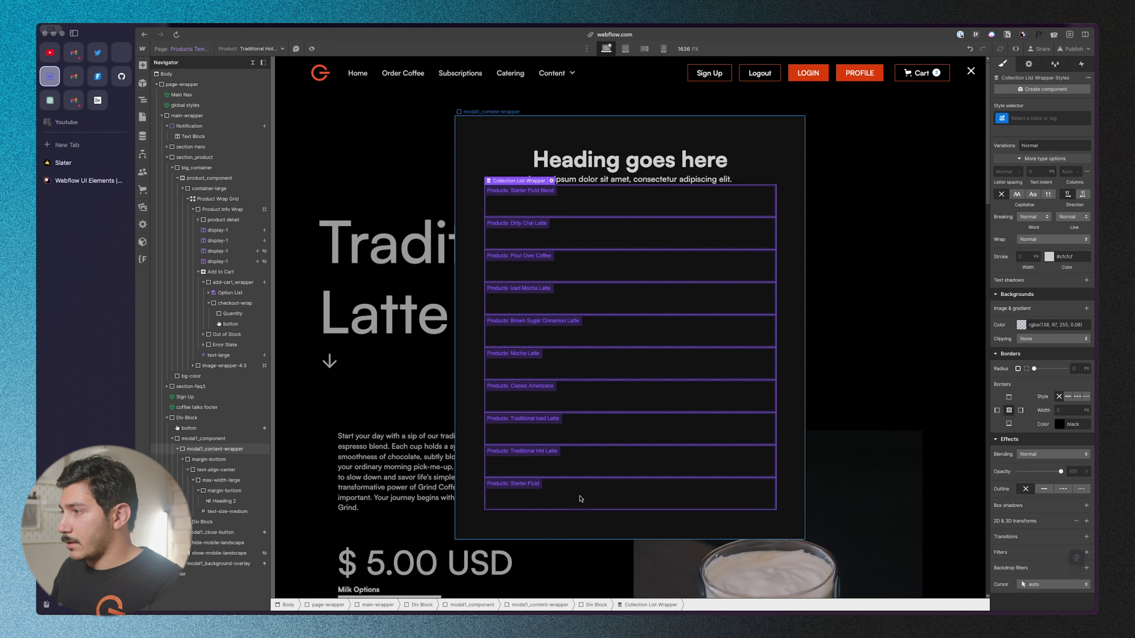
- Filter the modal's product collection list to items whose Sale Item switch is On
left_click(1029, 65)
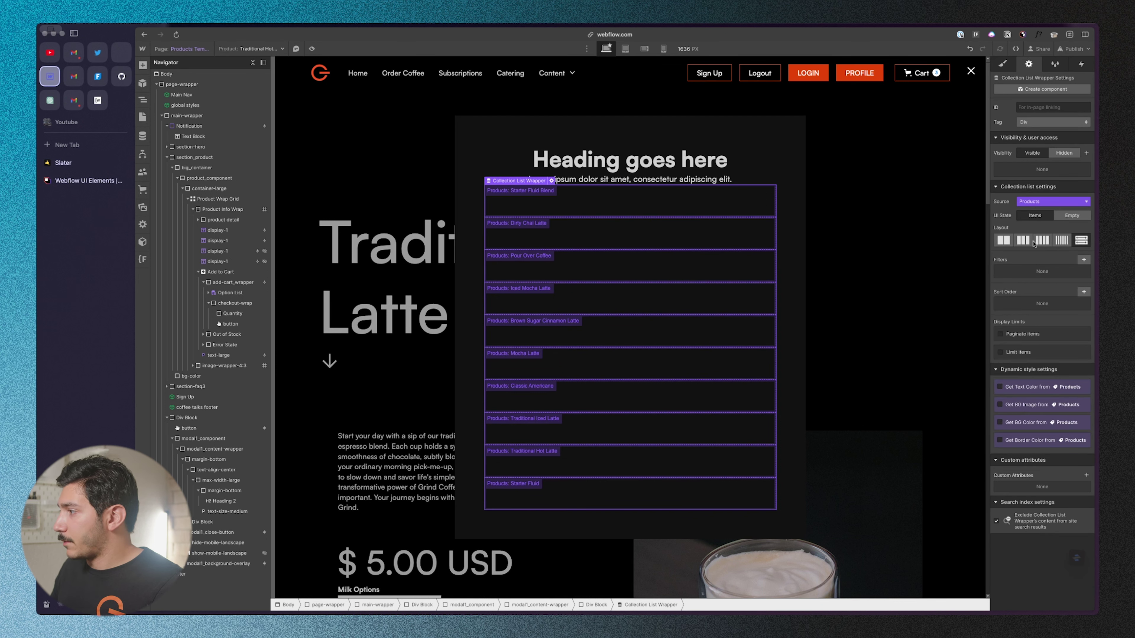
left_click(1084, 259)
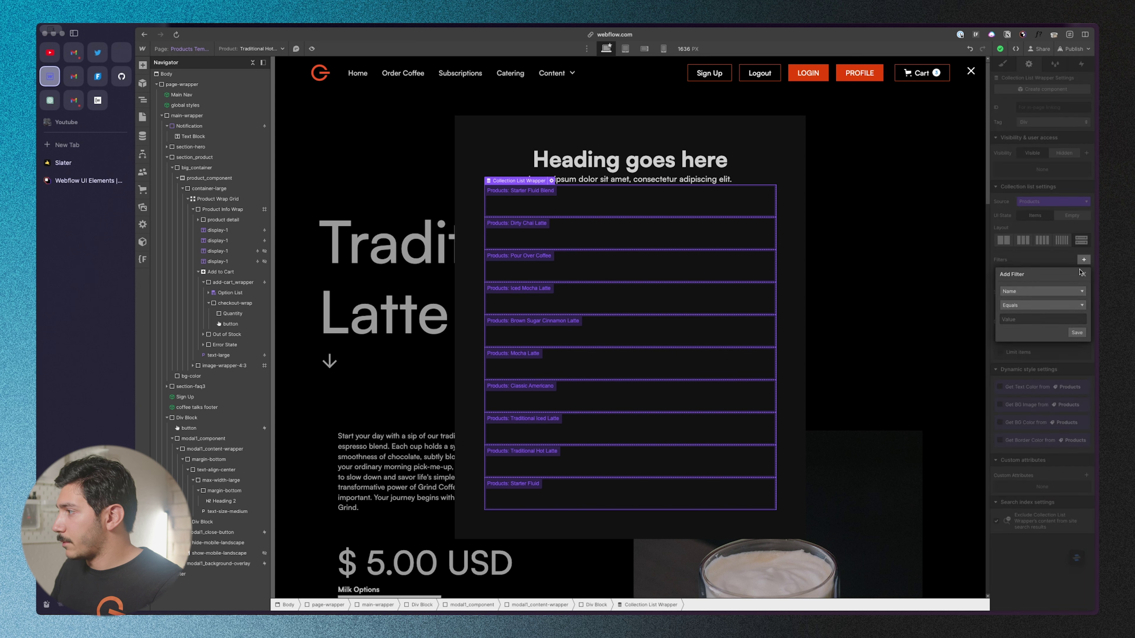
left_click(1045, 291)
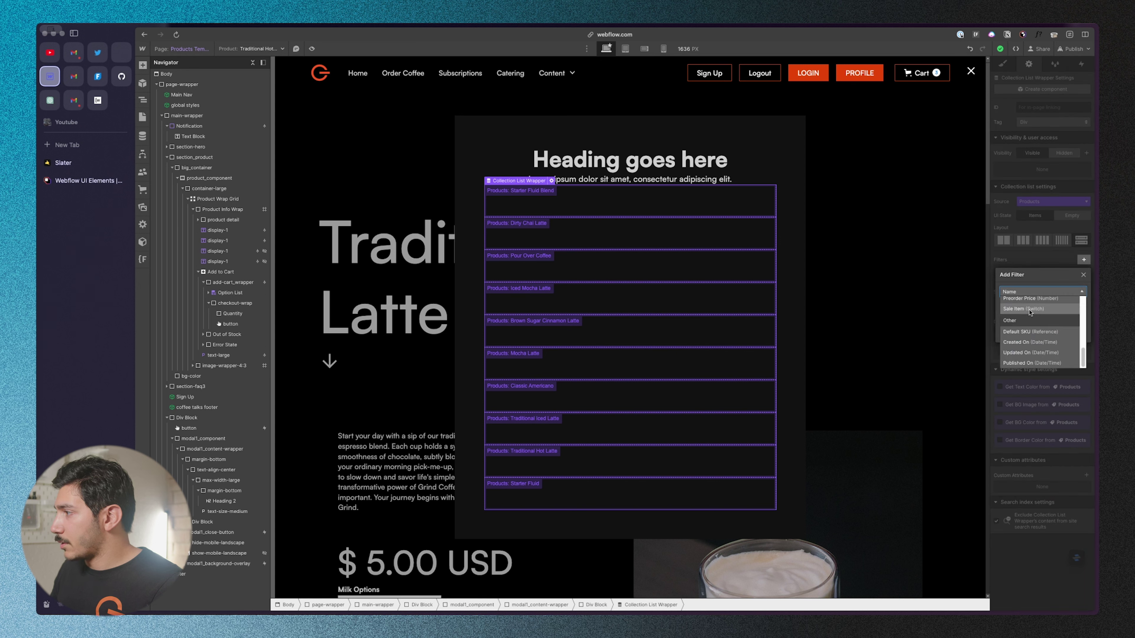
left_click(1028, 310)
left_click(1030, 306)
left_click(1032, 319)
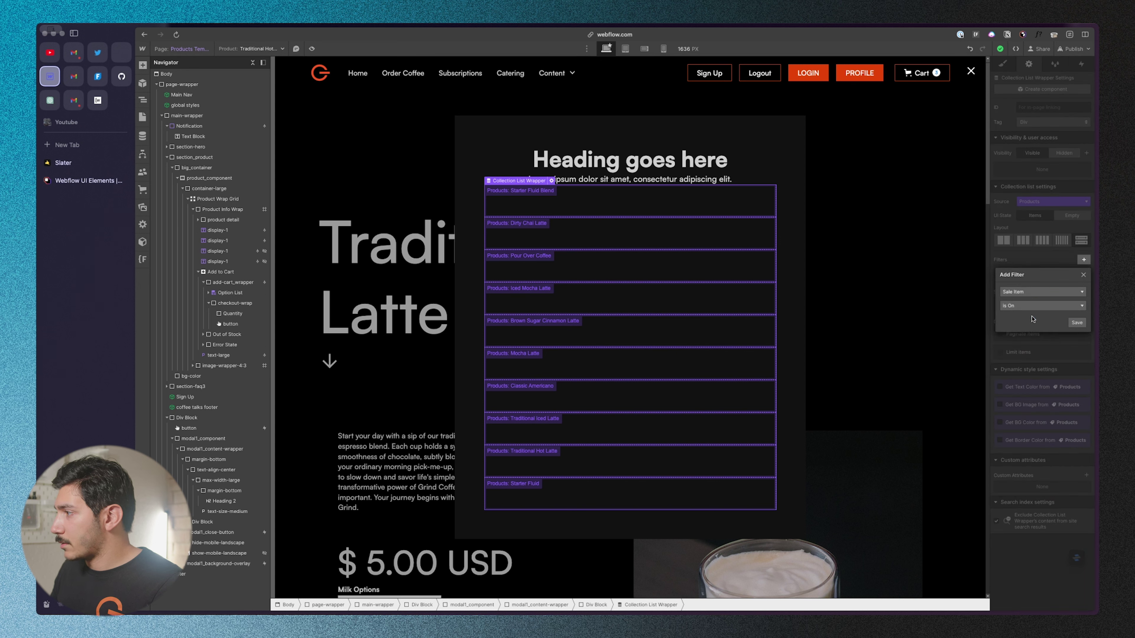
left_click(1077, 323)
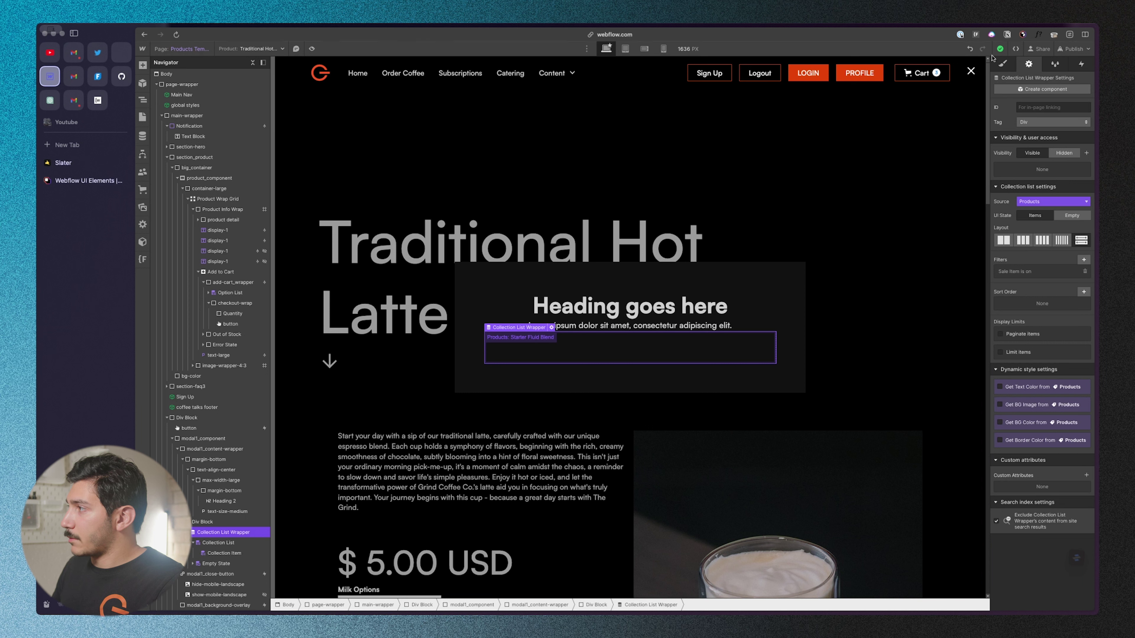
- Give the collection list wrapper in the modal the new class modal-product_list-wrapper
key("super+Return")
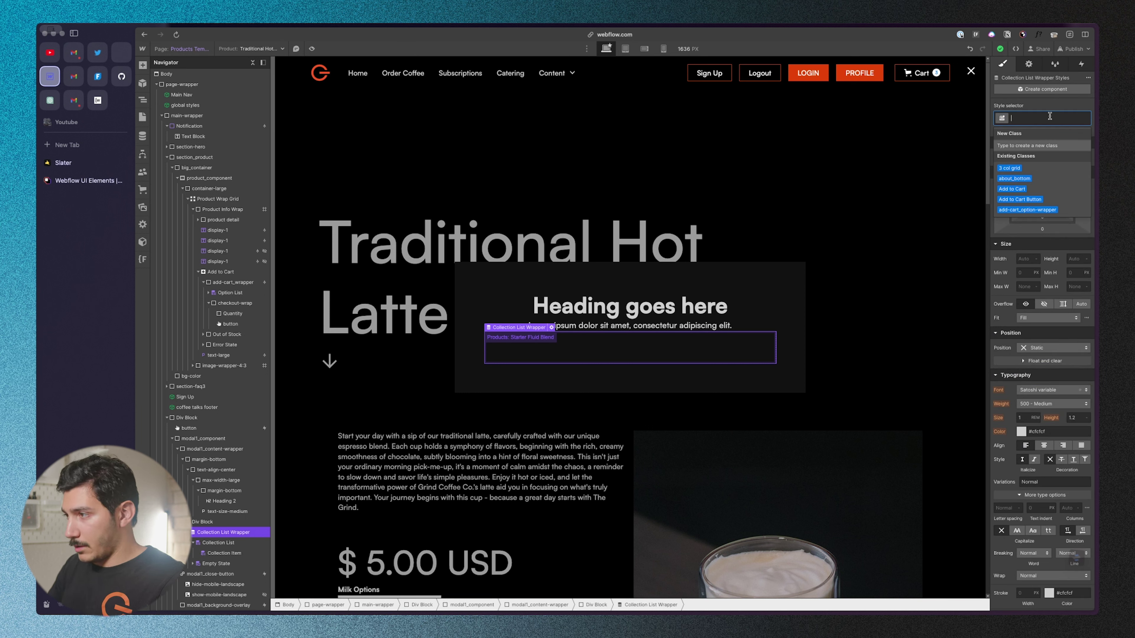
type("product")
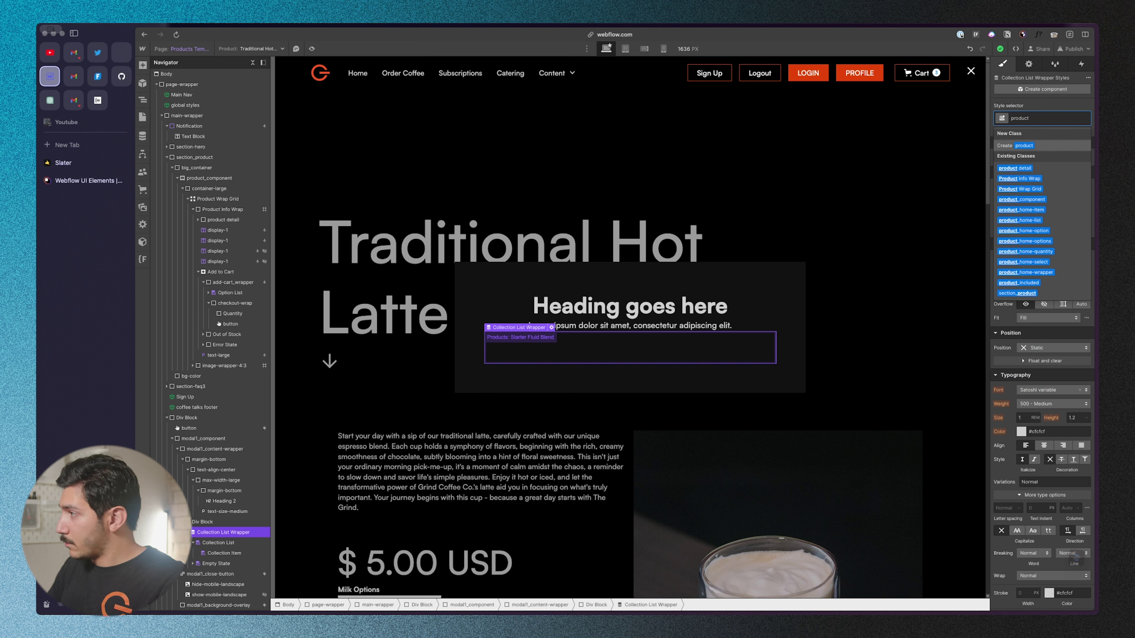
key("BackSpace")
key("BackSpace")
key("BackSpace")
key("BackSpace")
key("BackSpace")
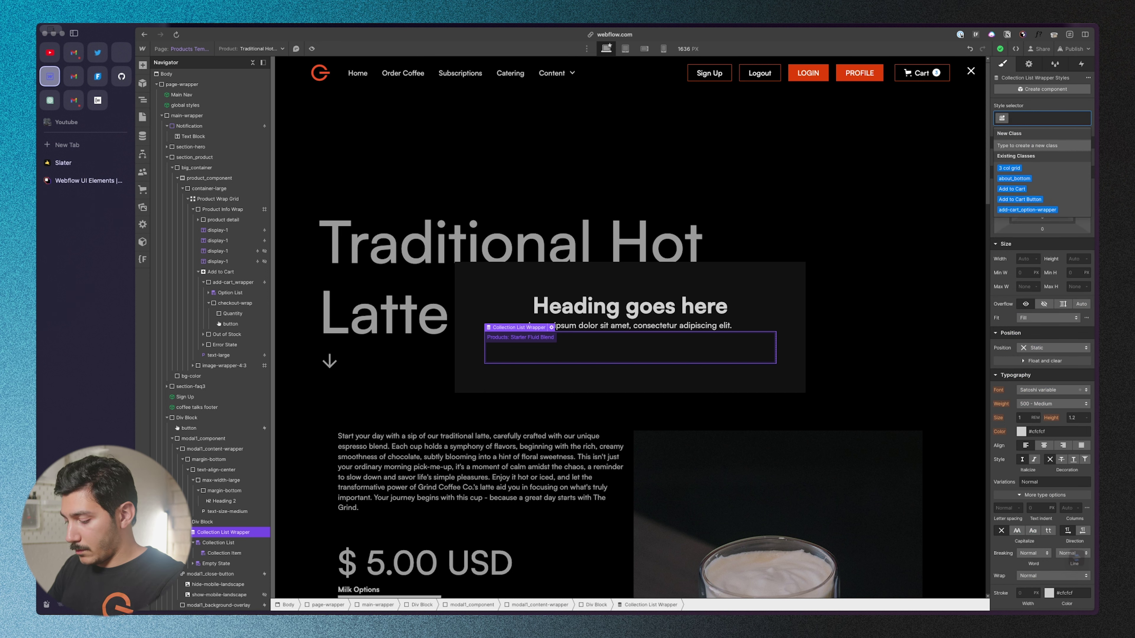
type("model")
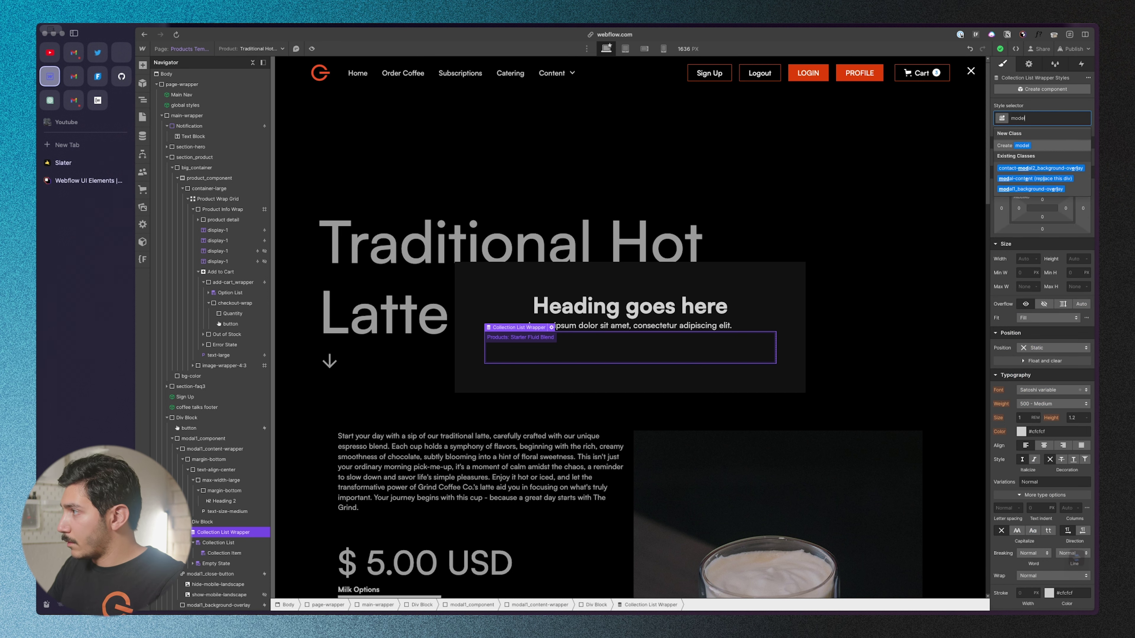
key("BackSpace")
key("BackSpace")
type("al")
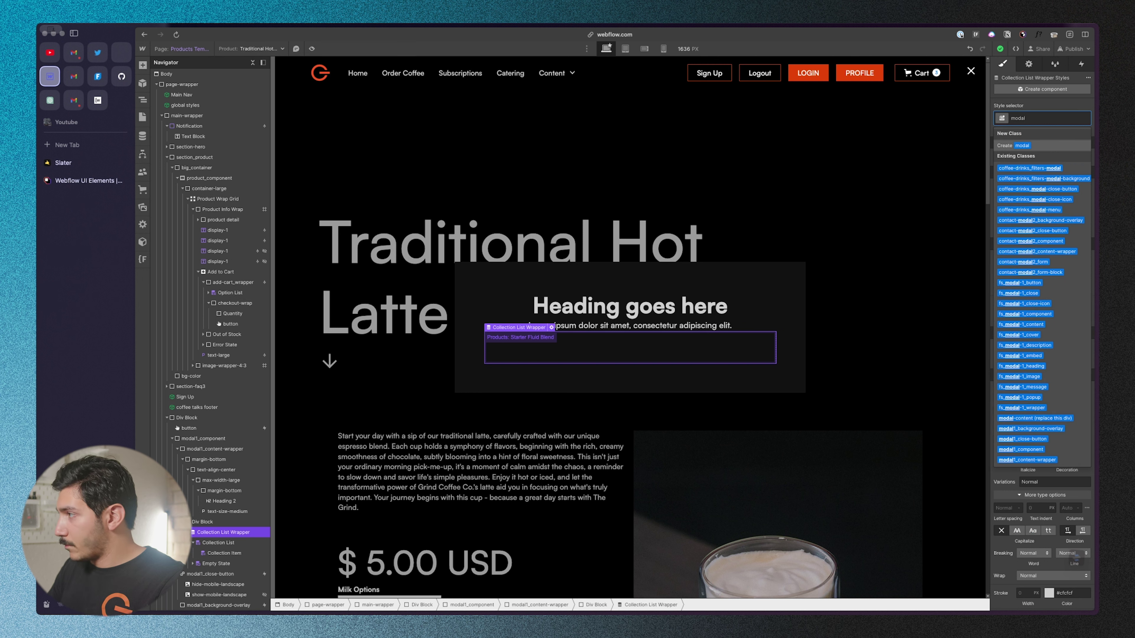
type("-product_collection")
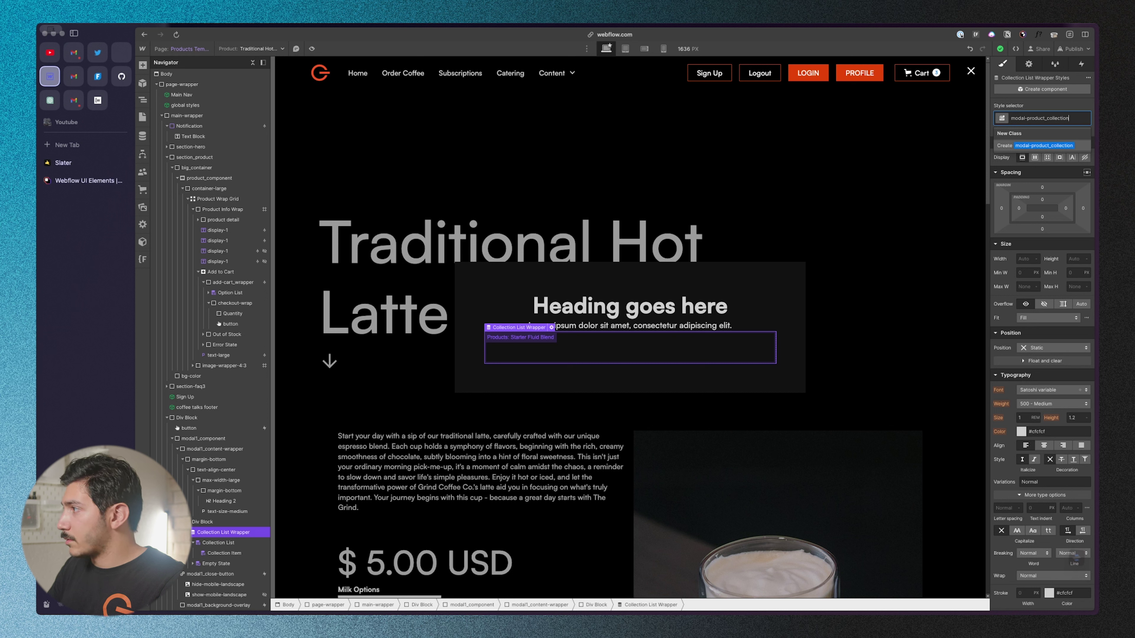
key("BackSpace")
key("BackSpace")
key("BackSpace")
key("BackSpace")
key("BackSpace")
key("BackSpace")
key("BackSpace")
key("BackSpace")
key("BackSpace")
key("BackSpace")
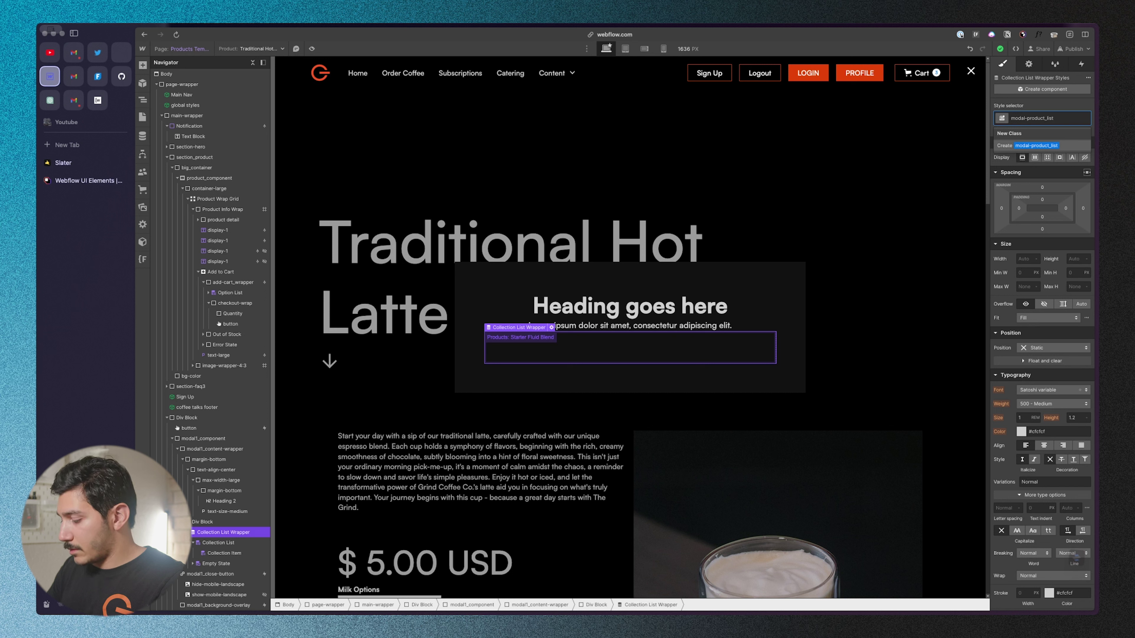
key("Return")
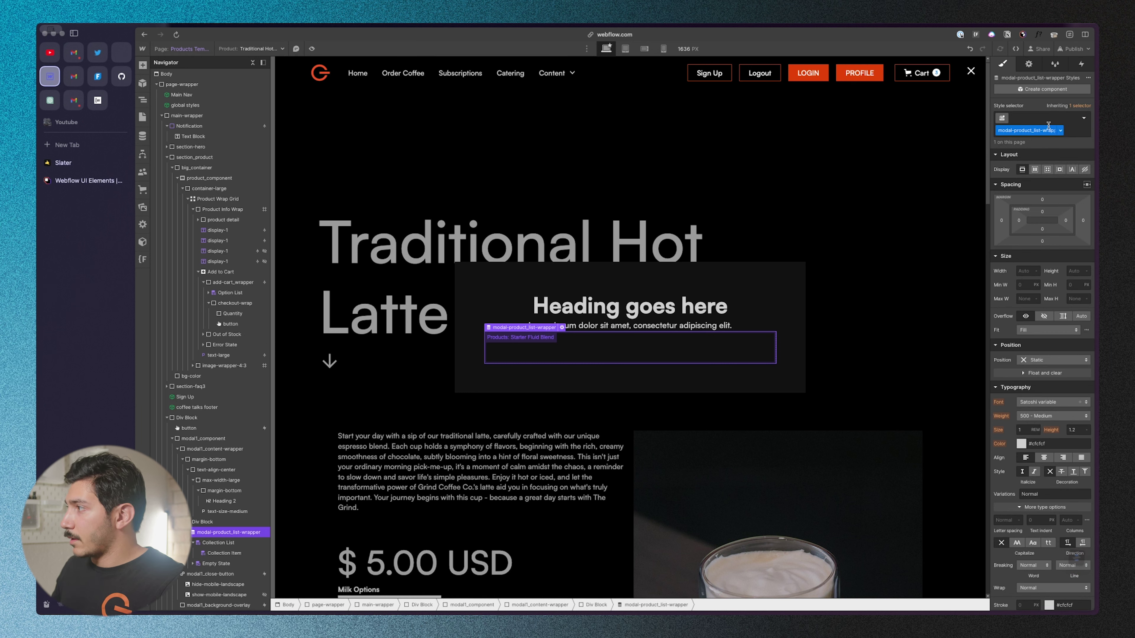
- Give the collection list inside modal-product_list-wrapper the new class modal-product_list
left_click(518, 361)
left_click(1054, 117)
type("modal-product_list-wrapper")
key("BackSpace")
key("BackSpace")
key("BackSpace")
key("BackSpace")
key("BackSpace")
key("BackSpace")
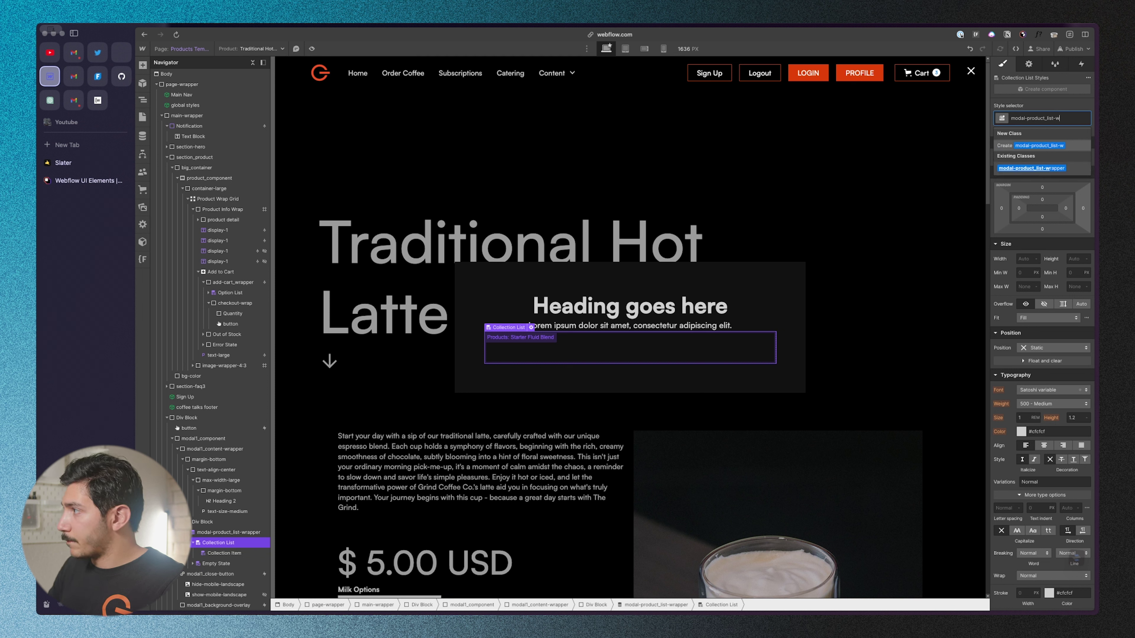
key("Return")
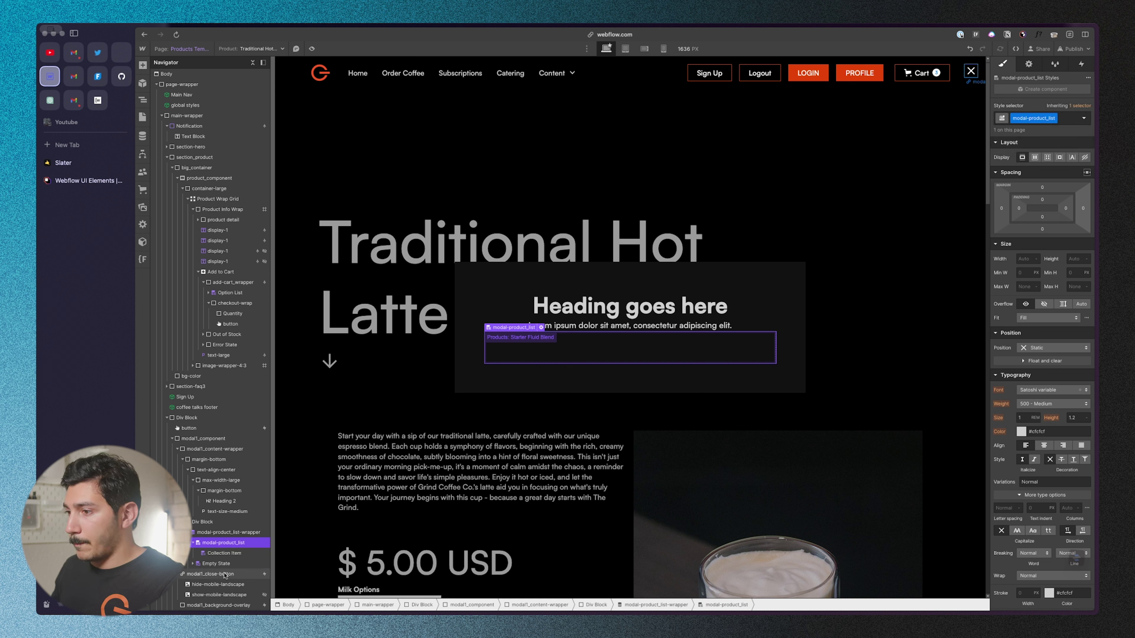
- Give the collection item inside modal-product_list the new class modal-product_item
left_click(237, 554)
left_click(1041, 117)
type("modal-product_list-wrapper")
key("BackSpace")
key("BackSpace")
key("BackSpace")
key("BackSpace")
key("BackSpace")
key("BackSpace")
key("BackSpace")
key("BackSpace")
key("BackSpace")
key("BackSpace")
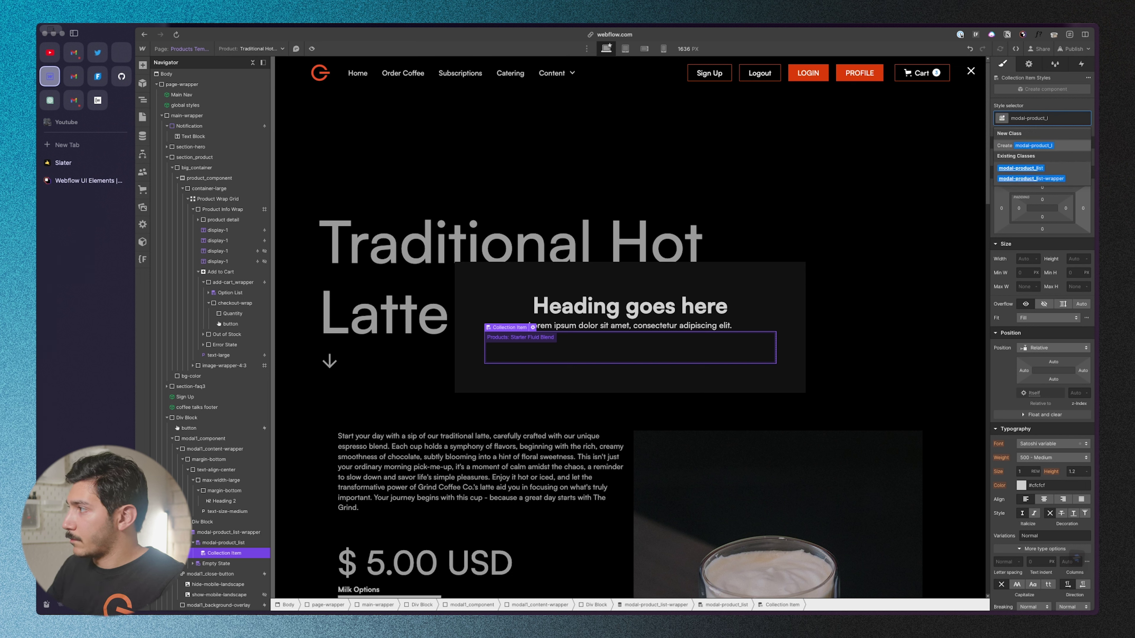
type("item")
key("Return")
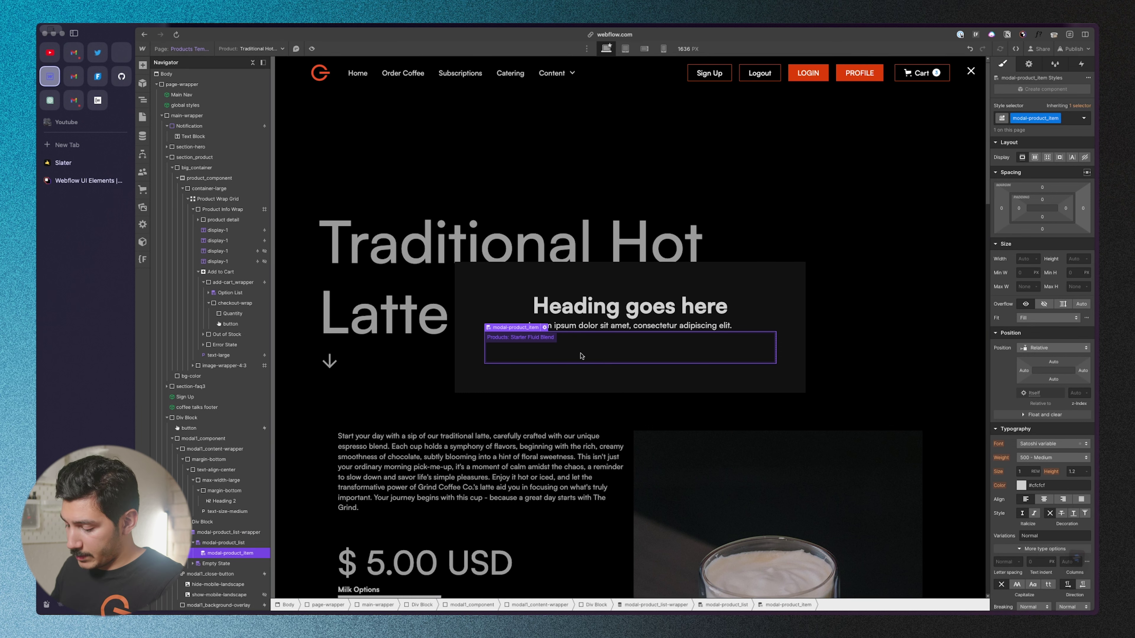
- Add a div block inside modal-product_item and give it the new class modal-product_image-wrapper
key("super+k")
type("div")
key("Return")
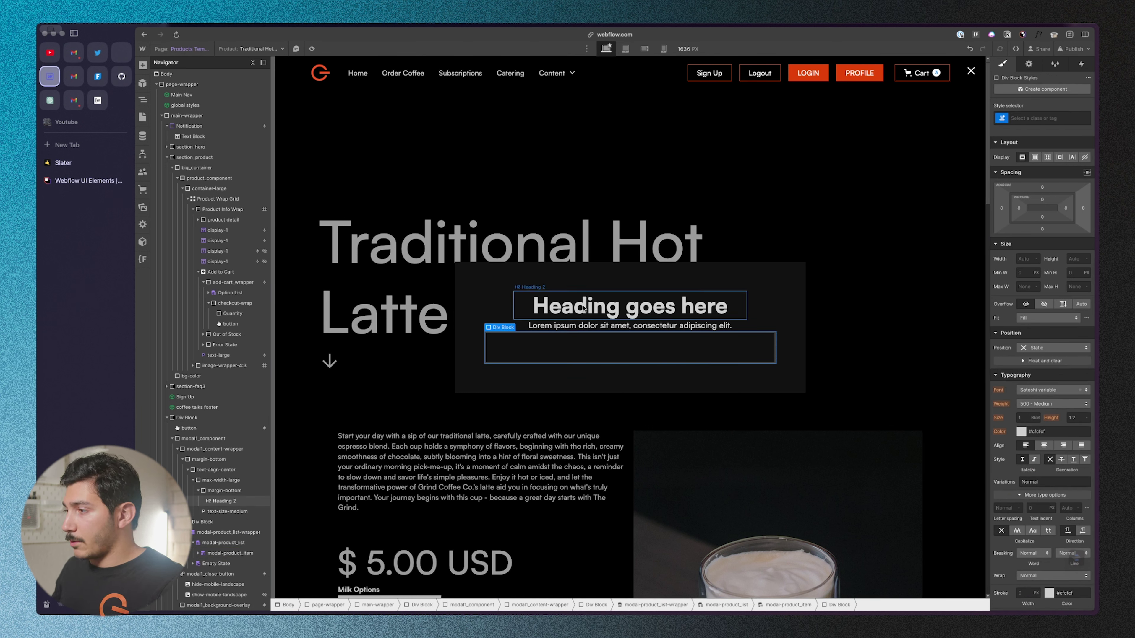
key("super+Return")
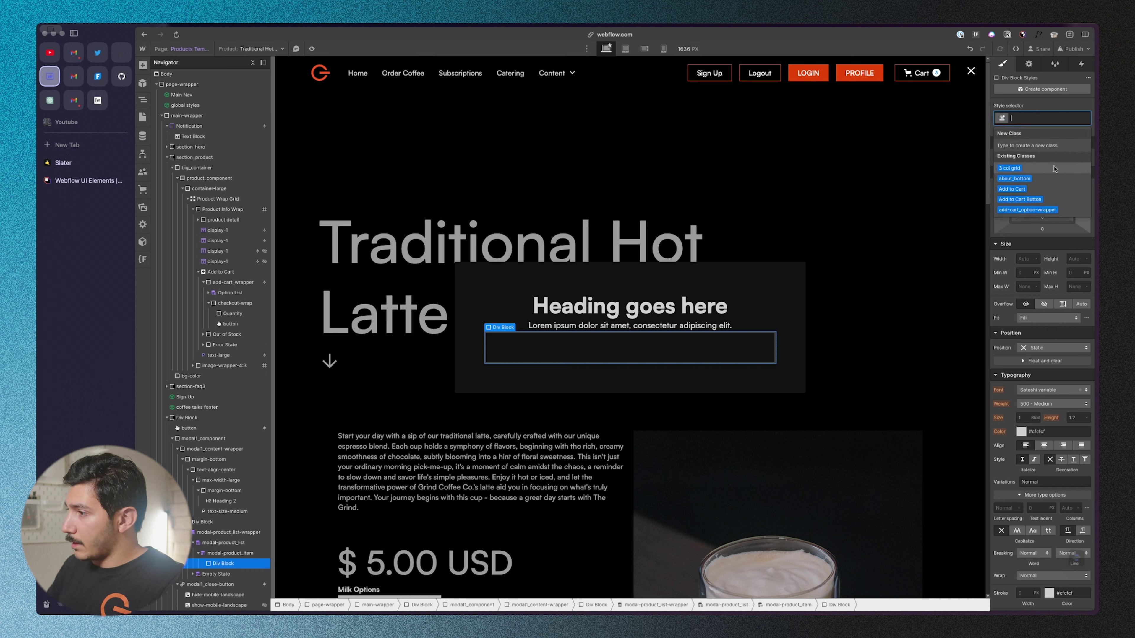
type("modal")
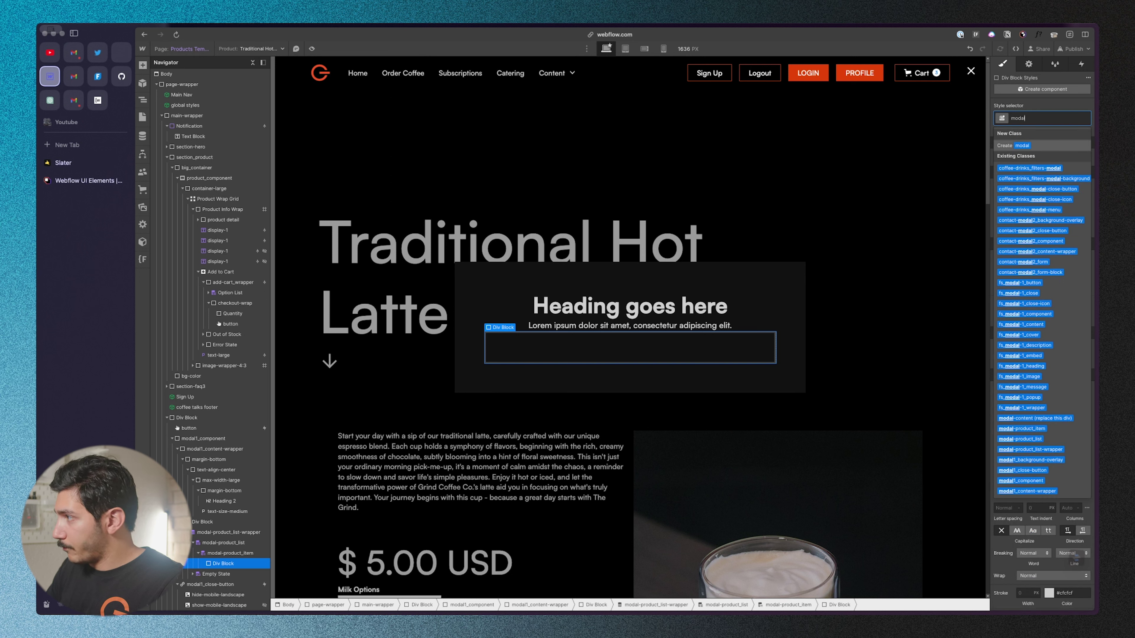
type("-")
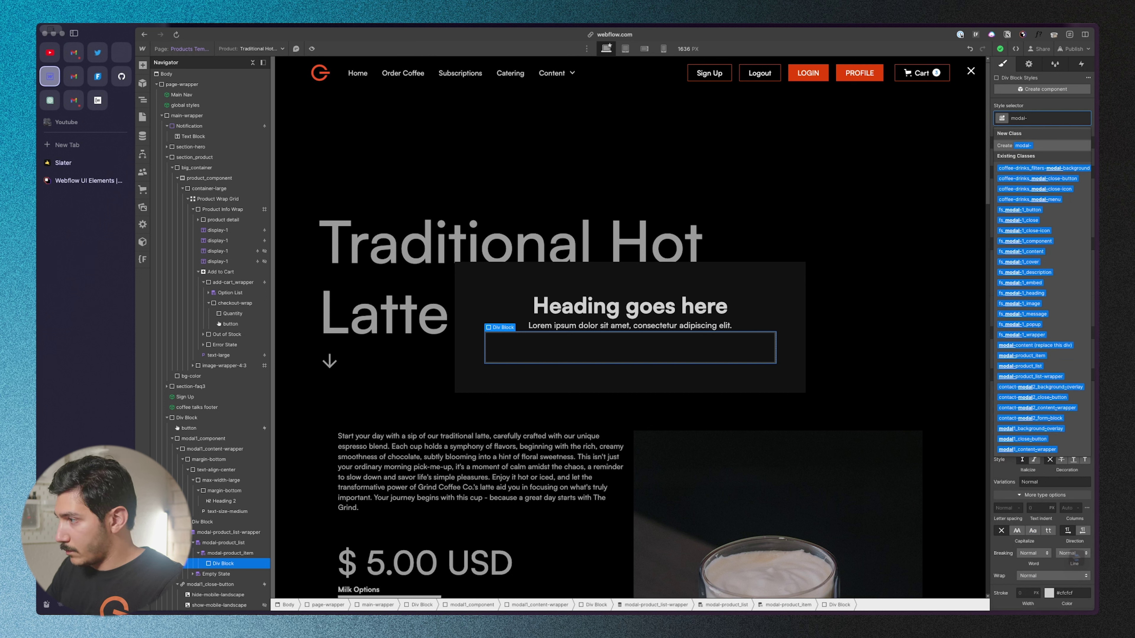
type("product_image-wrapp")
key("Return")
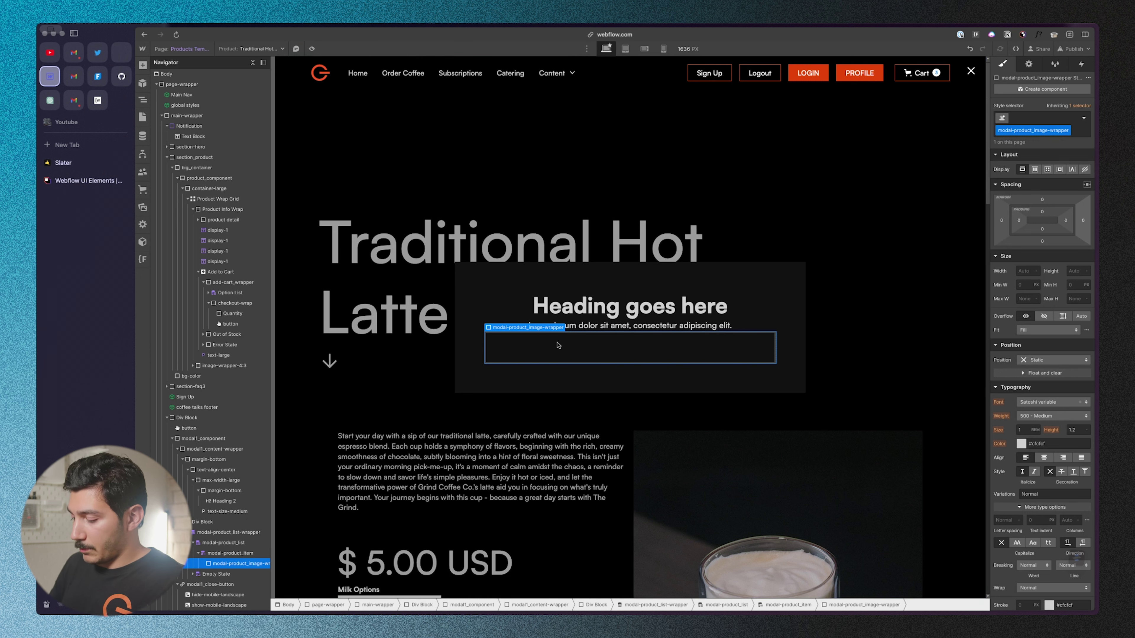
- Add an image inside modal-product_image-wrapper and bind its source to the Main Image field of Products
key("super+l")
type("im")
key("BackSpace")
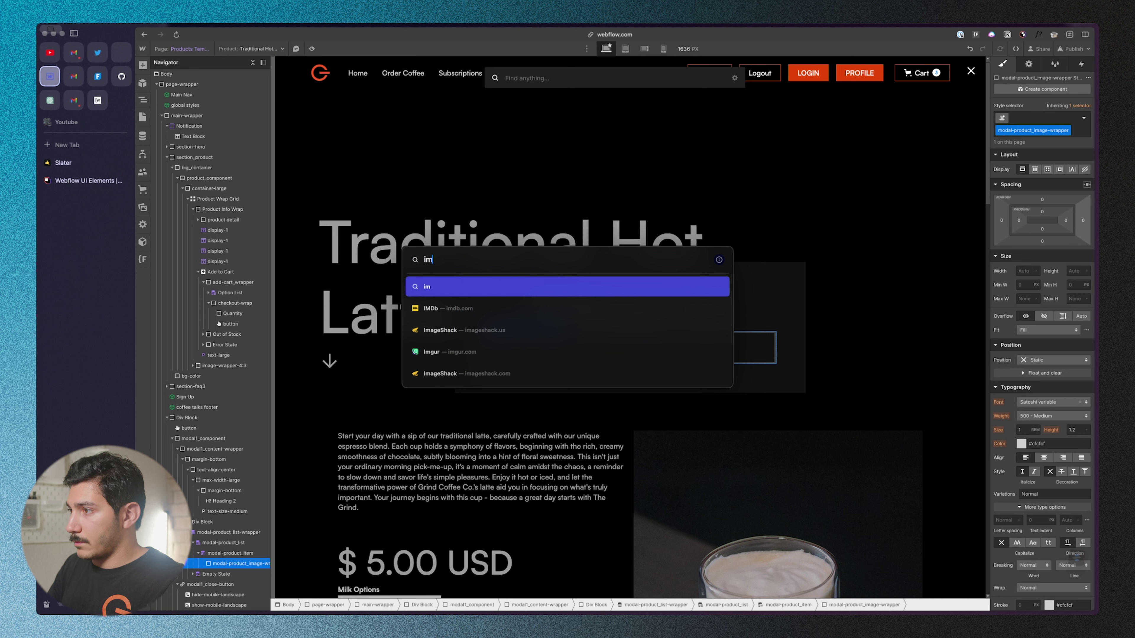
key("Escape")
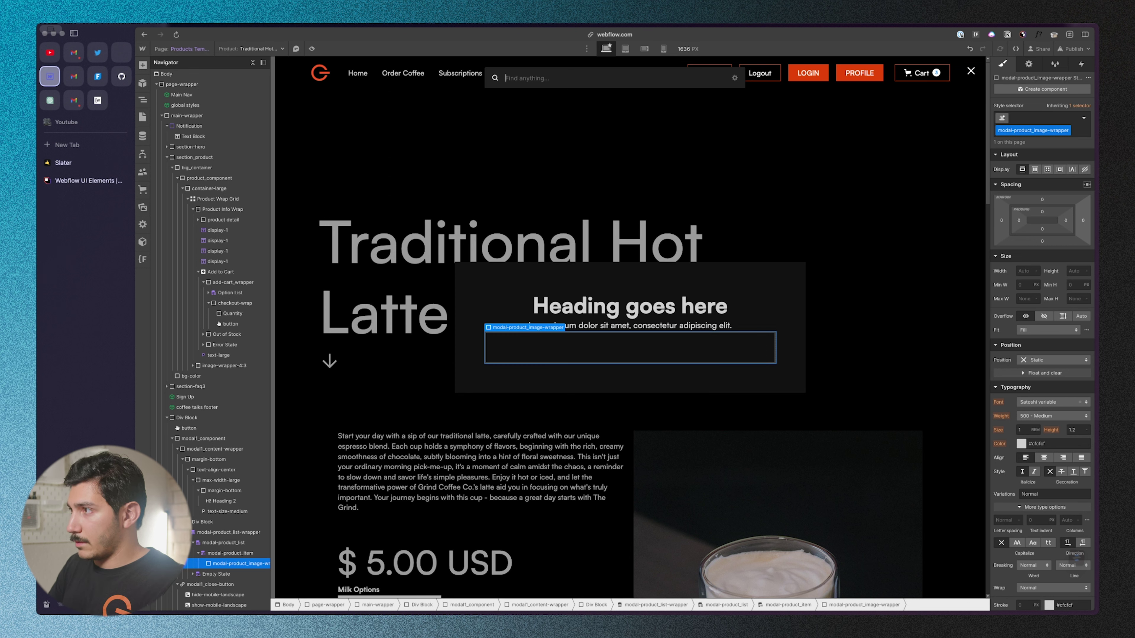
key("Escape")
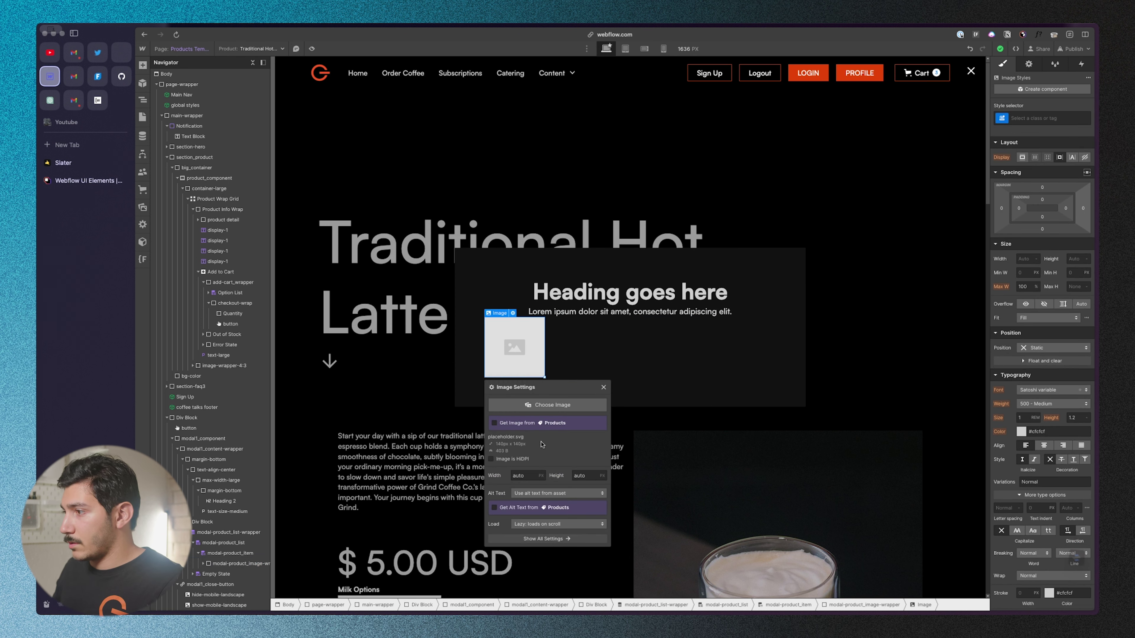
left_click(542, 427)
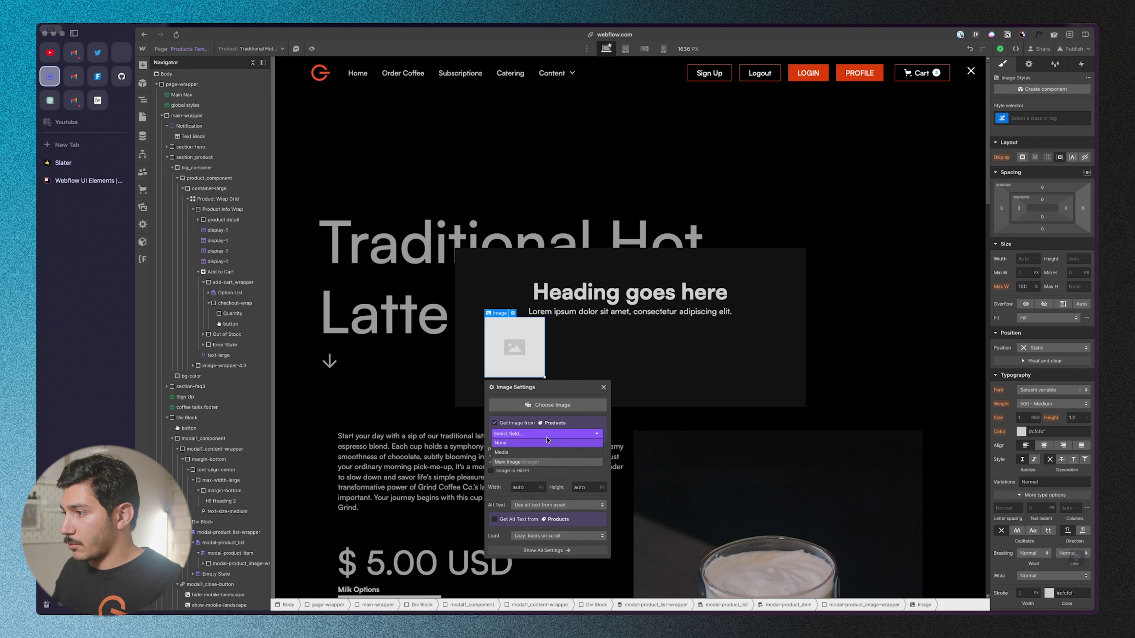
left_click(543, 462)
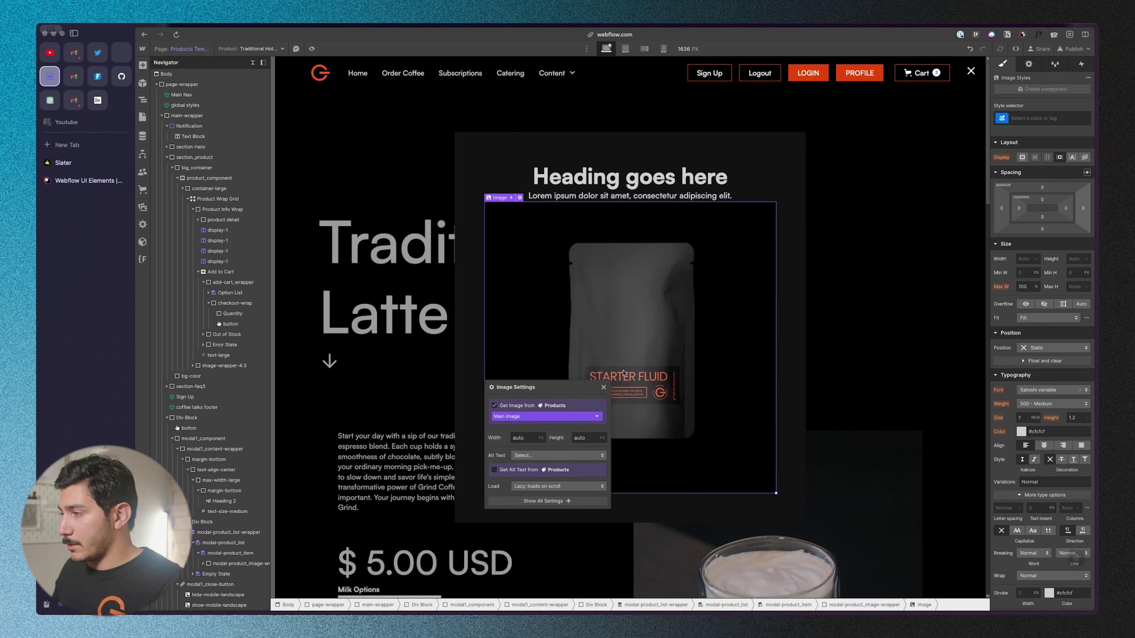
- Give the image inside modal-product_image-wrapper the new class modal-product_image
left_click(225, 574)
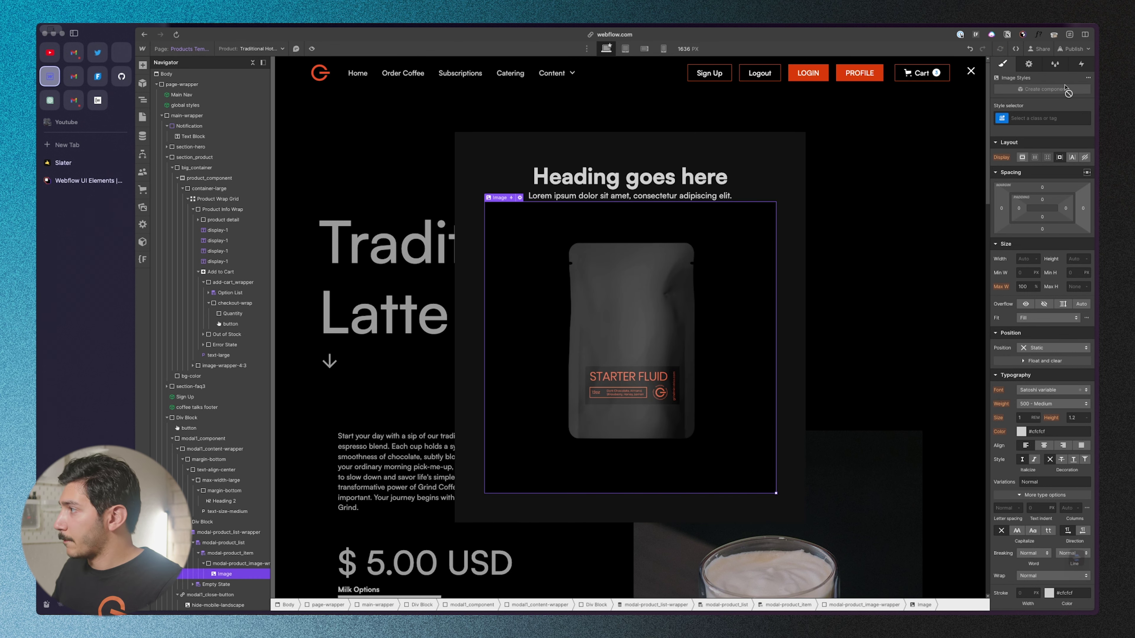
left_click(1042, 118)
type("modal")
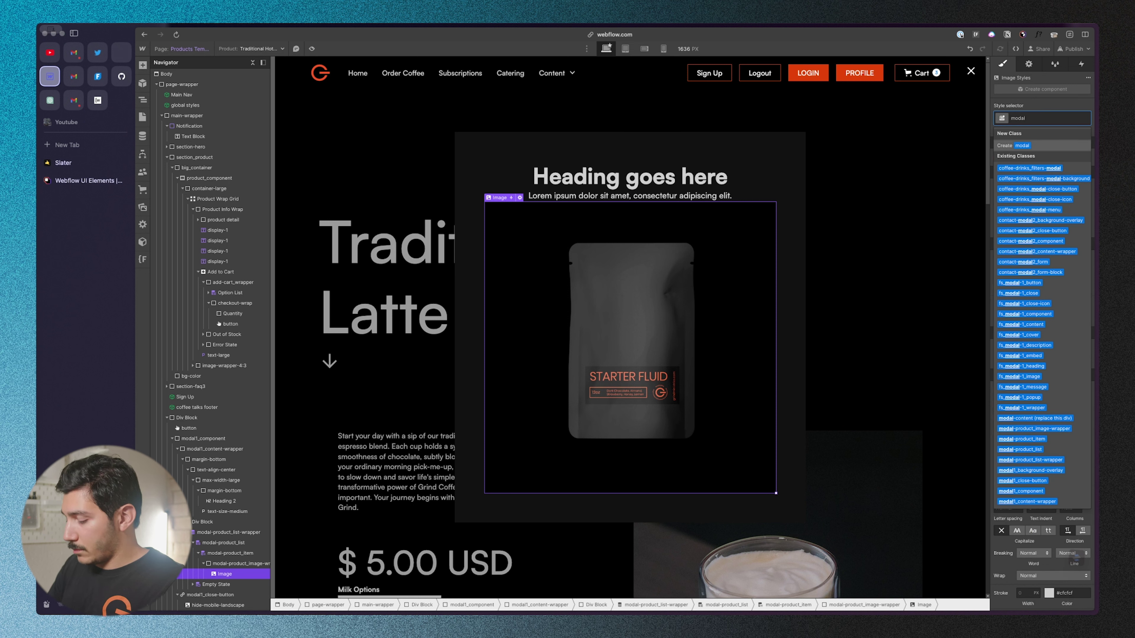
type("-product_list-wrapper")
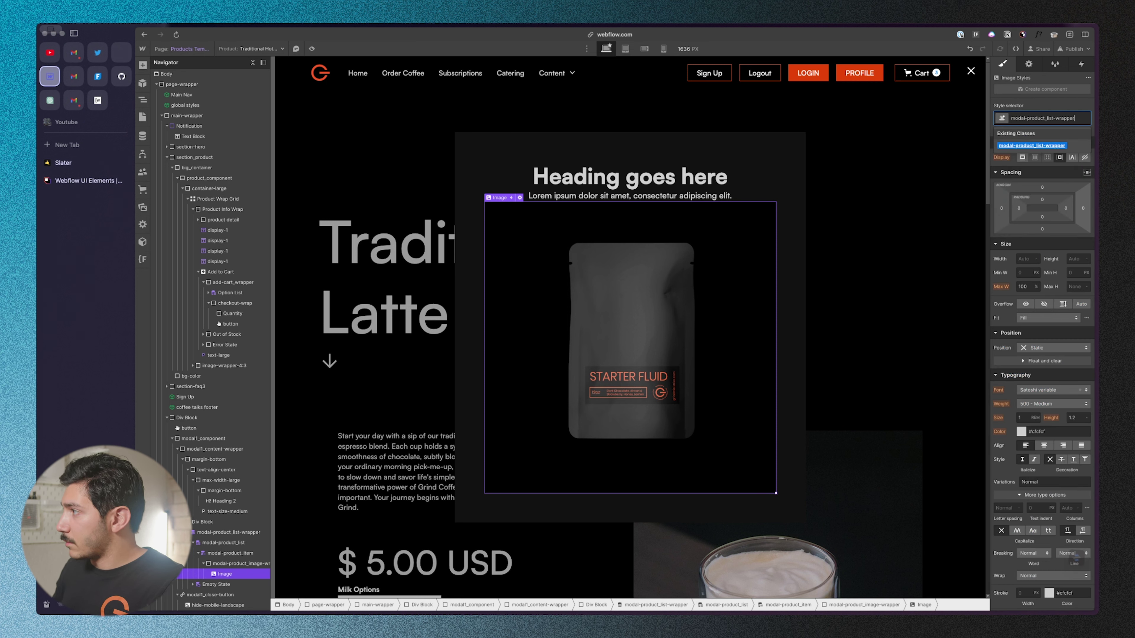
key("BackSpace")
key("BackSpace")
key("BackSpace")
key("BackSpace")
key("BackSpace")
key("BackSpace")
key("BackSpace")
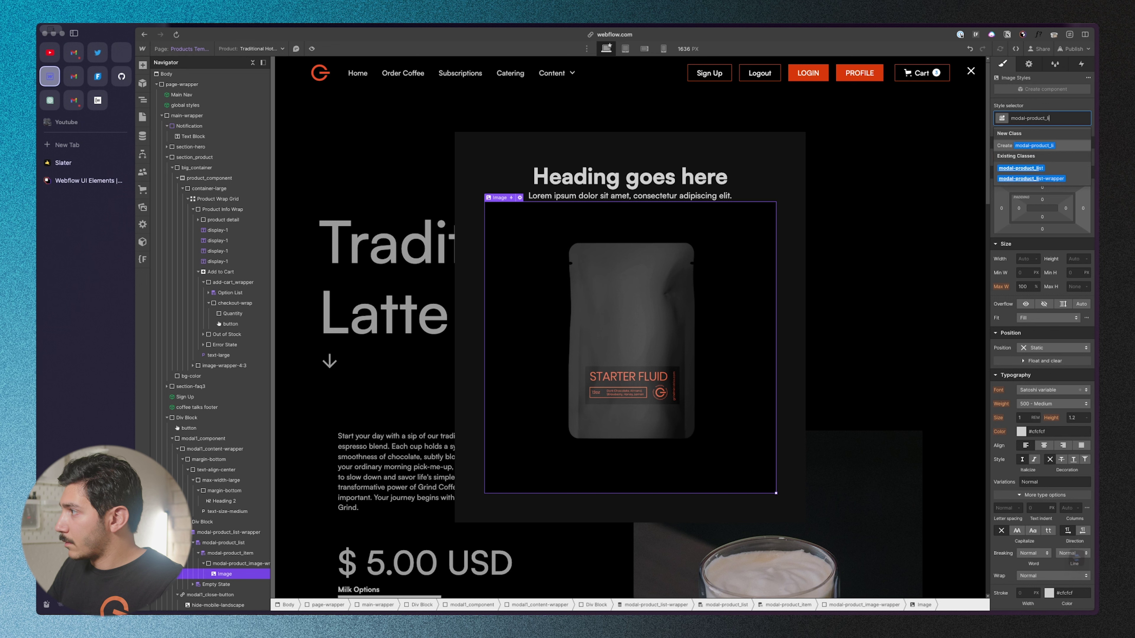
type("image")
key("Return")
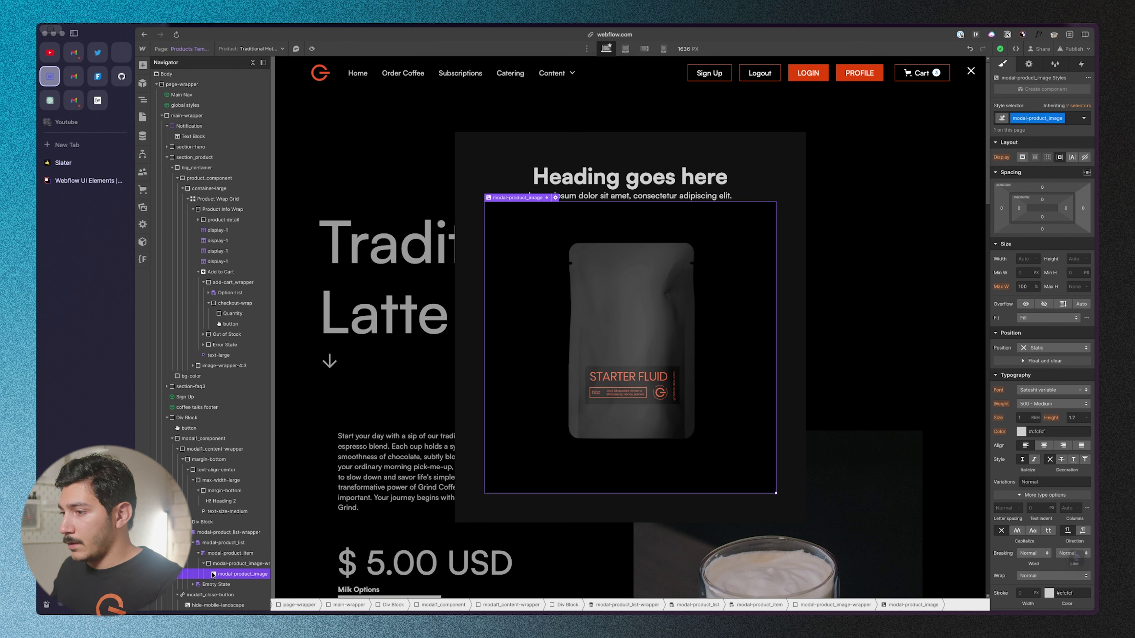
- Set modal-product_image-wrapper to relative positioning and modal-product_image to absolute positioning
left_click(236, 563)
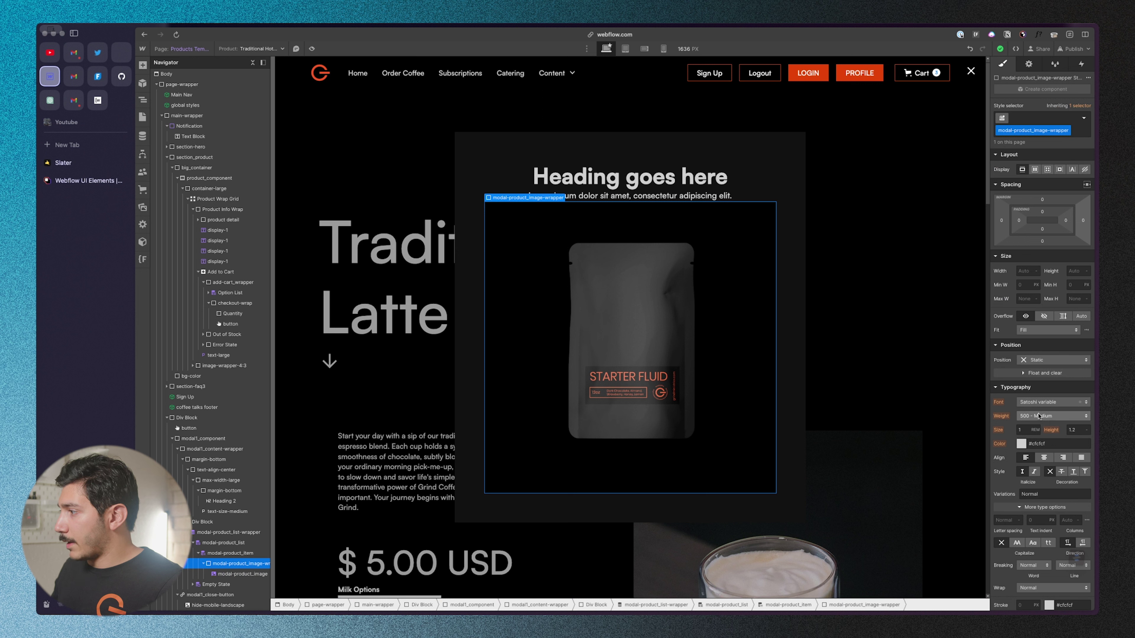
left_click(1033, 361)
left_click(1041, 377)
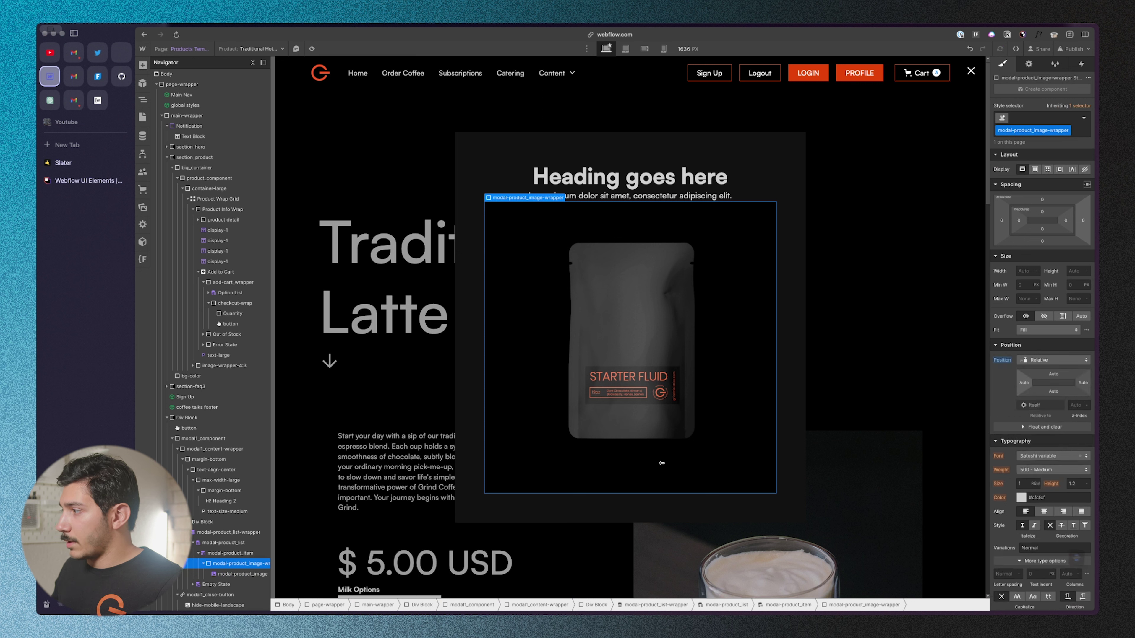
left_click(262, 575)
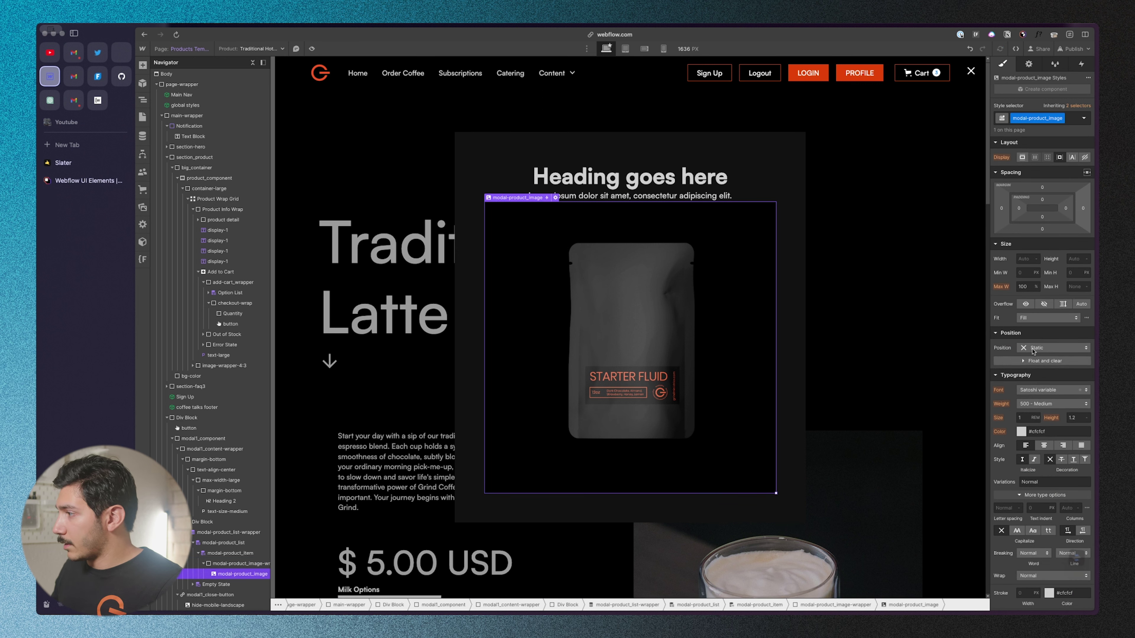
left_click(1052, 348)
left_click(1054, 369)
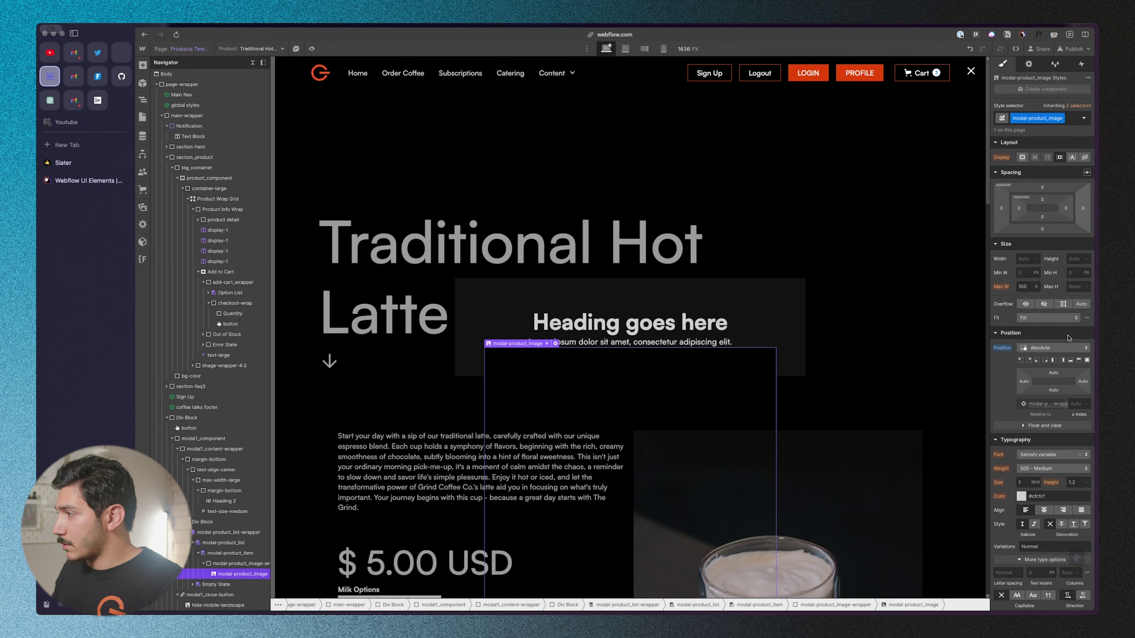
- Set the height of modal-product_image-wrapper to 30 rem
key("Up")
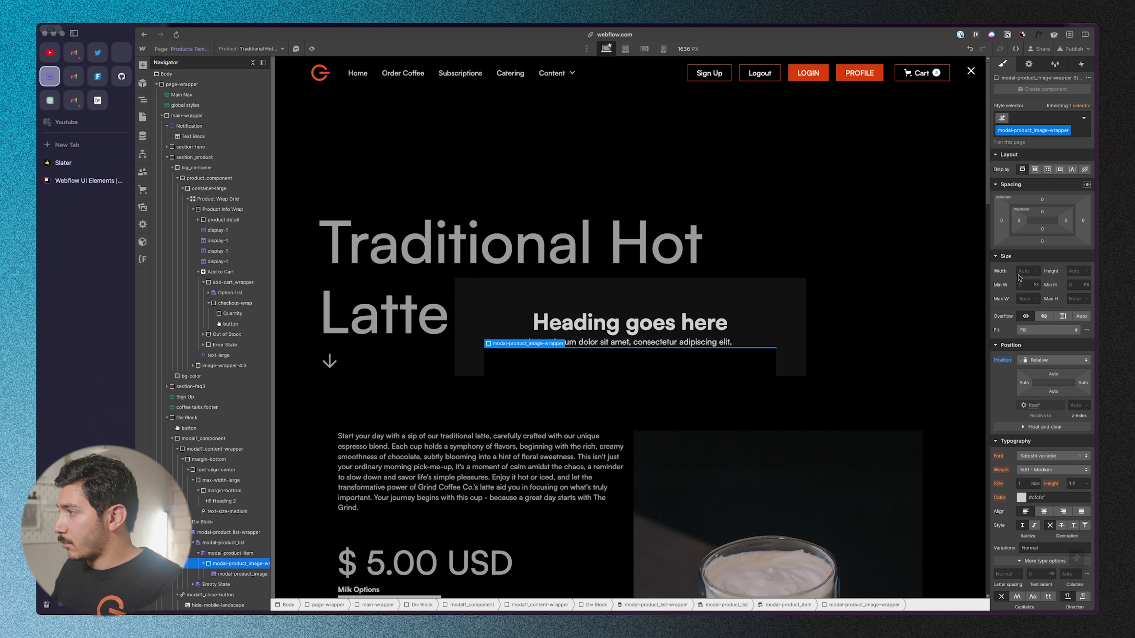
left_click(1081, 271)
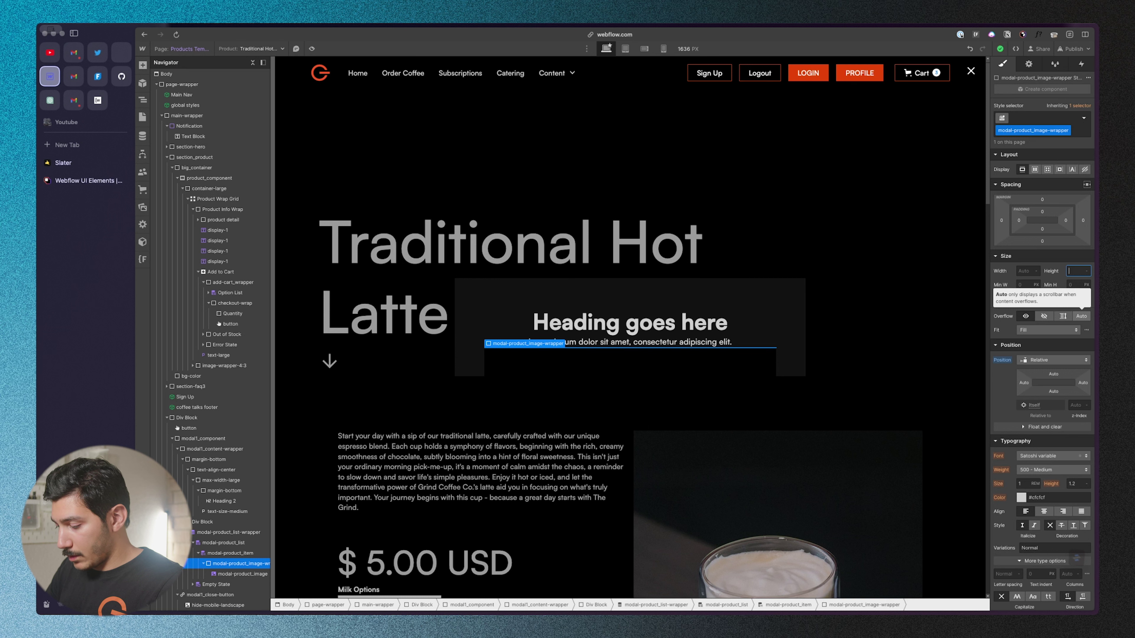
key("Return")
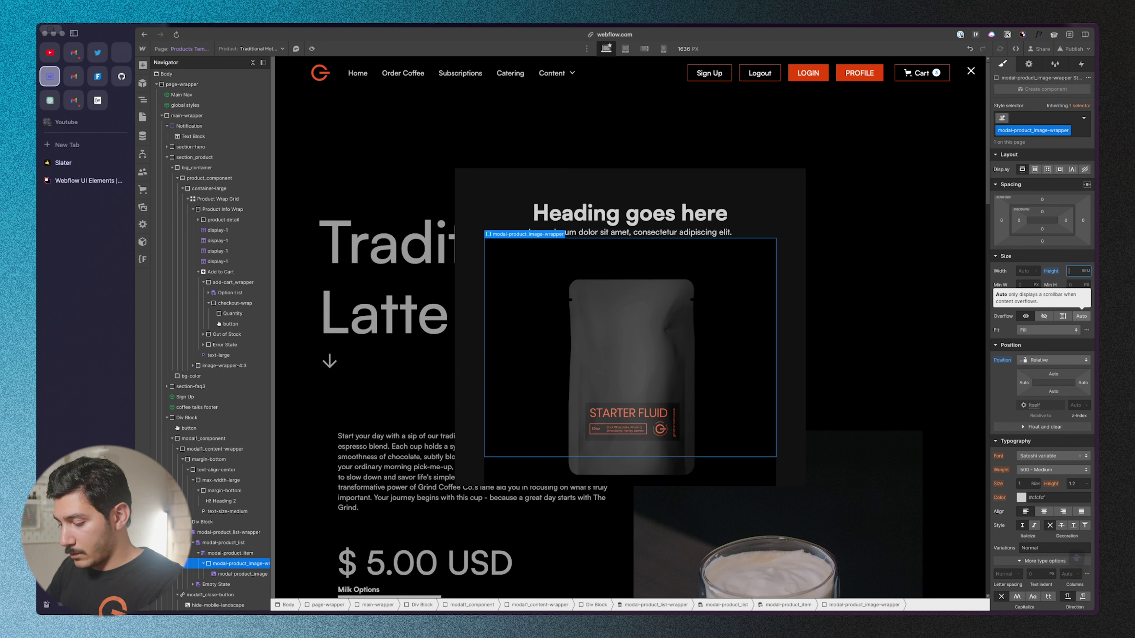
type("30")
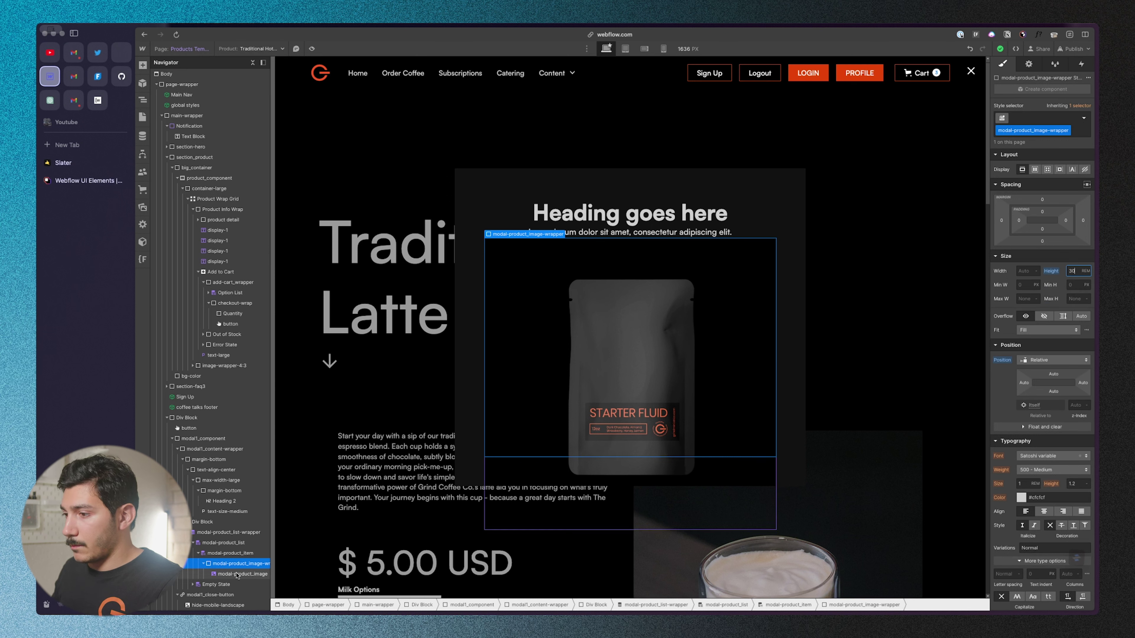
- Anchor modal-product_image to all four sides at 0% and set the overflow of modal-product_image-wrapper to hidden
left_click(599, 452)
left_click(1087, 360)
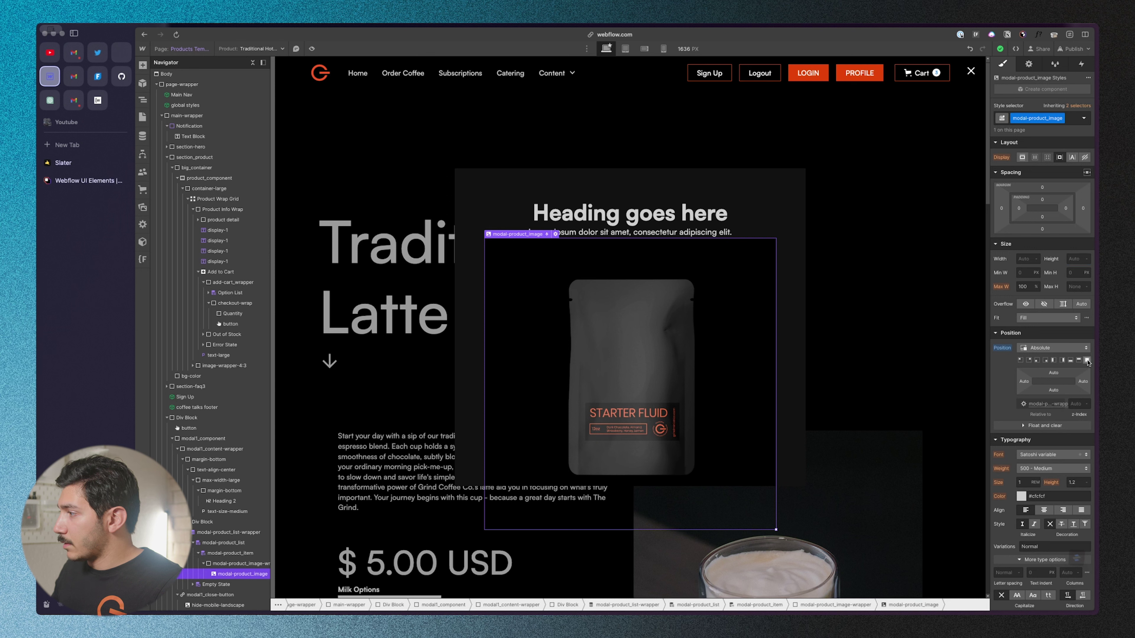
left_click(241, 563)
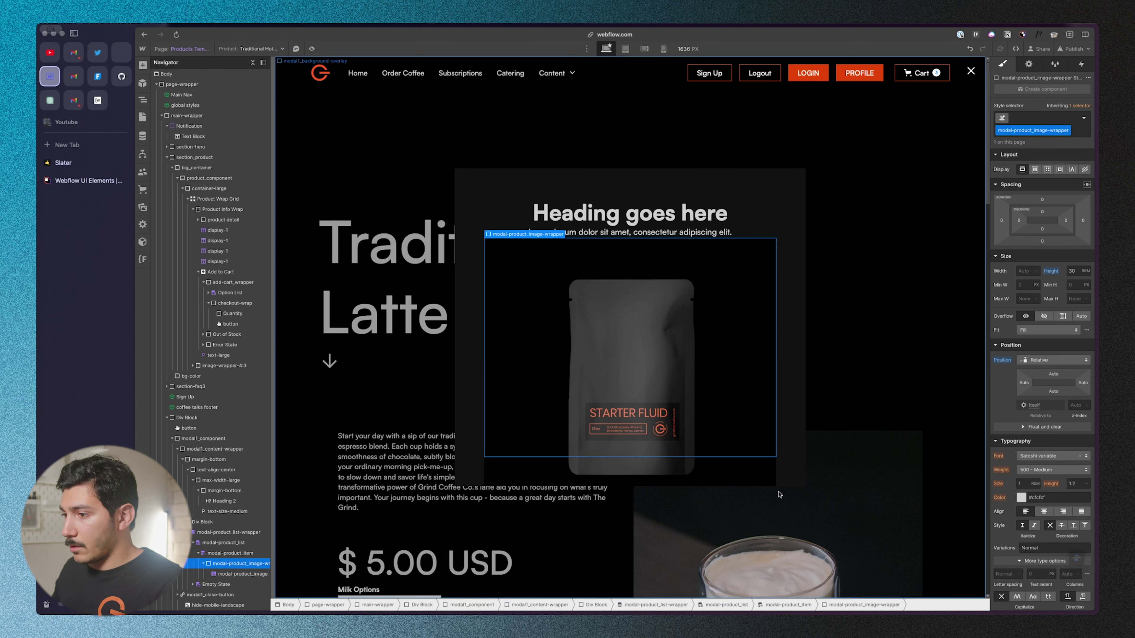
left_click(1044, 316)
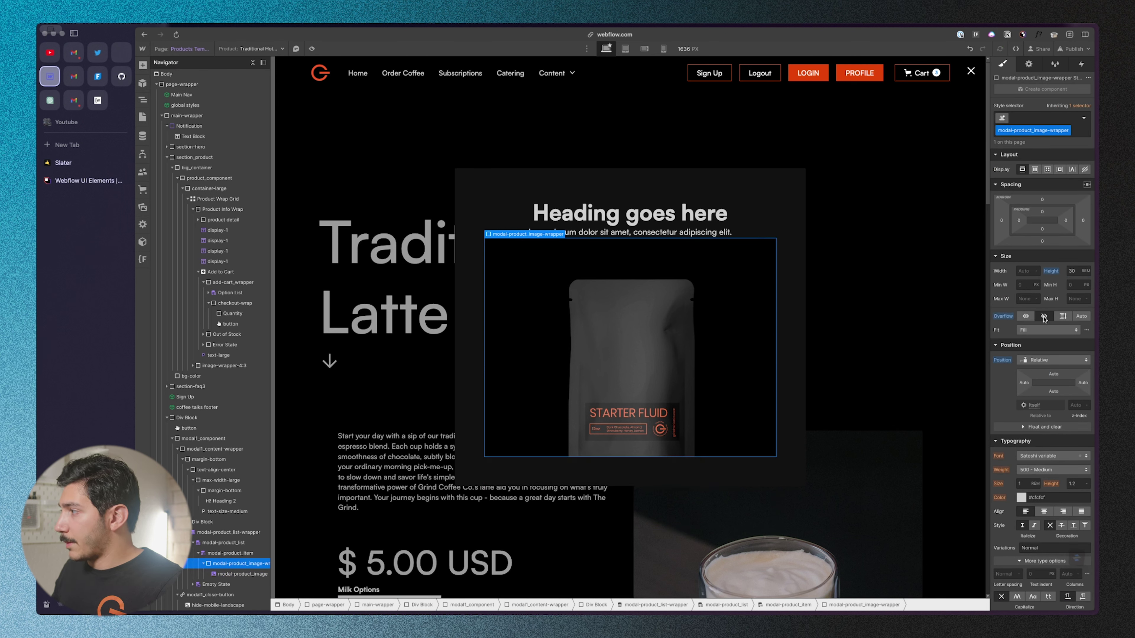
- Size modal-product_image to 100% width and 100% height, with its fit set to Cover
left_click(244, 574)
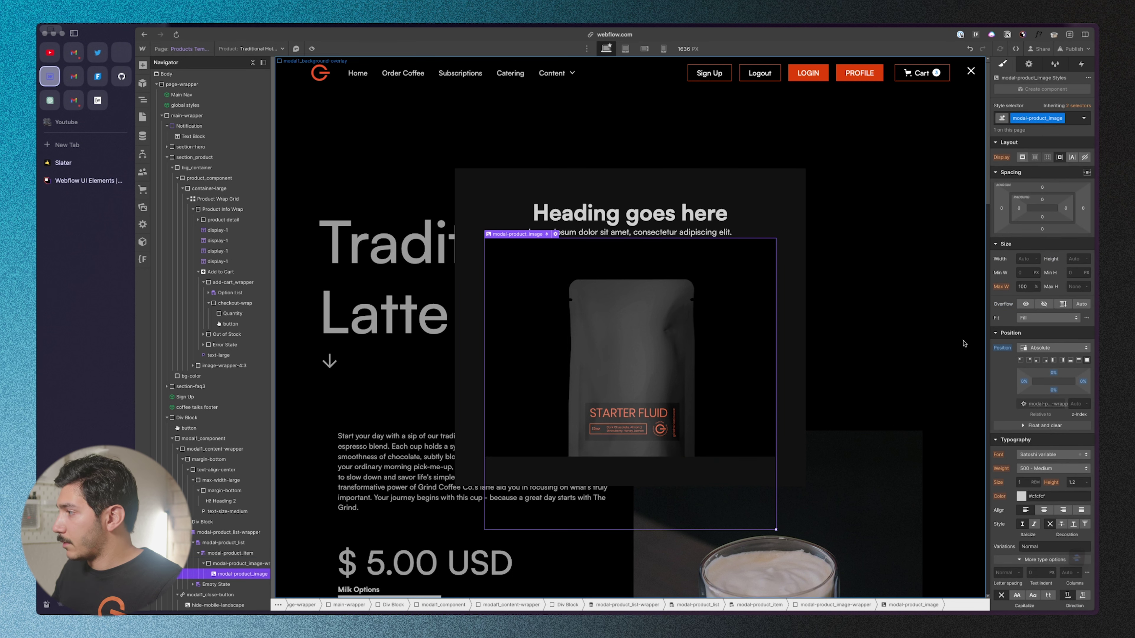
left_click(1027, 259)
type("100")
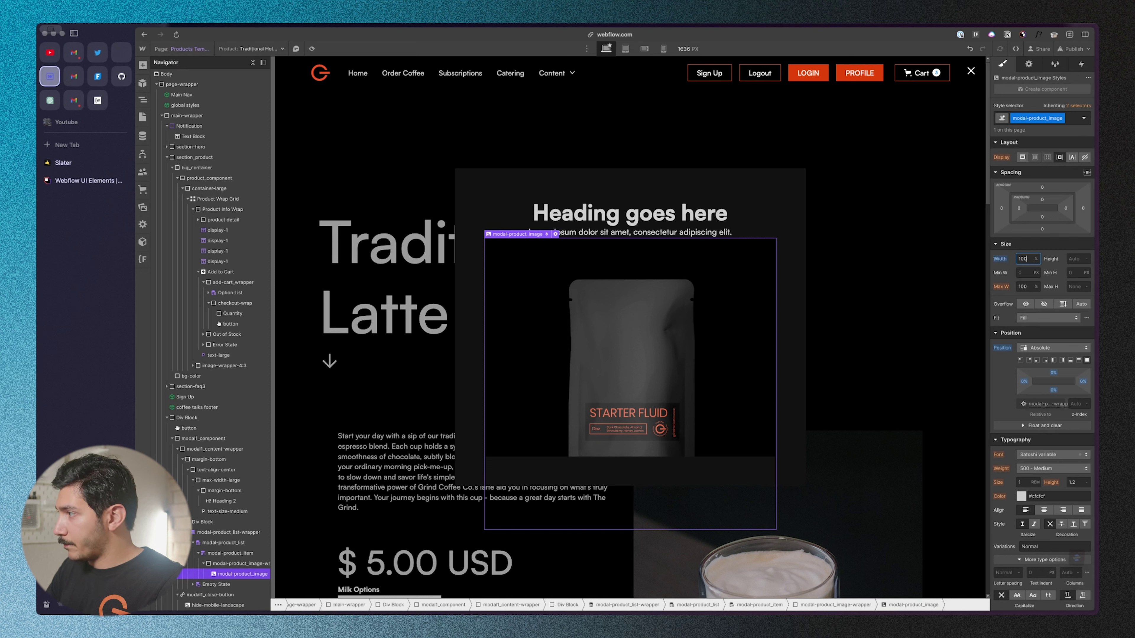
key("Tab")
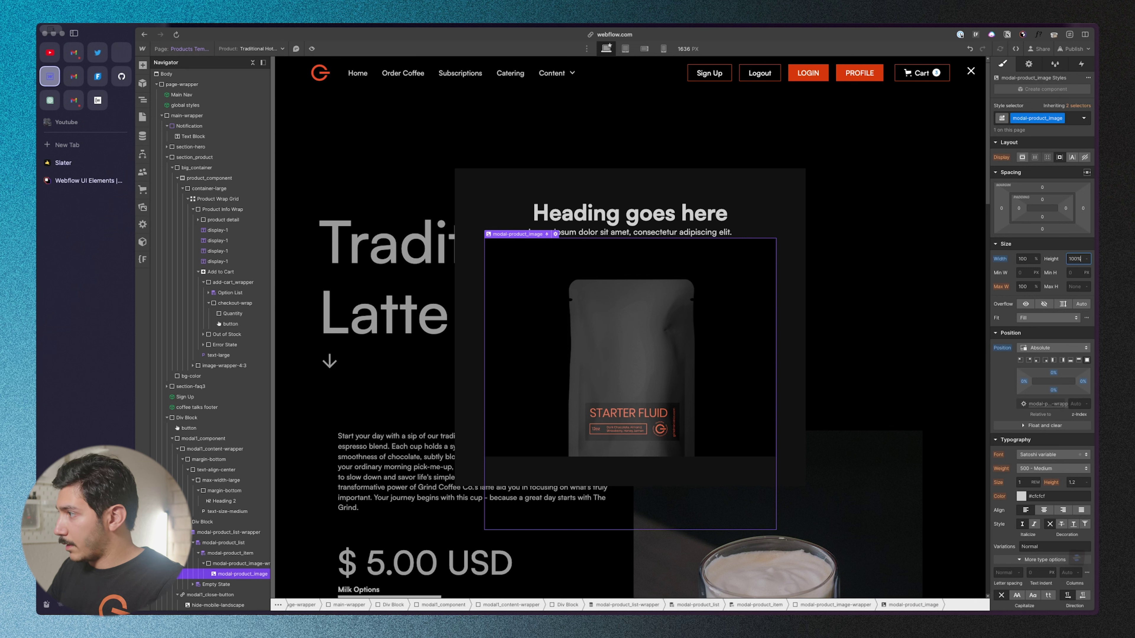
type("100%")
key("Return")
left_click(1032, 318)
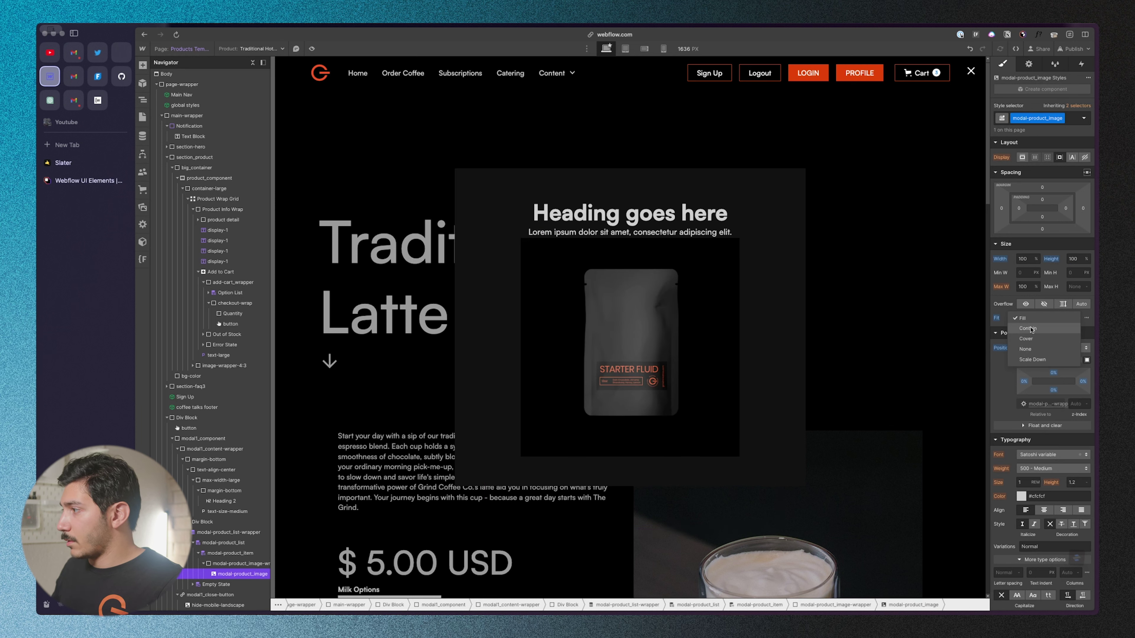
left_click(1030, 339)
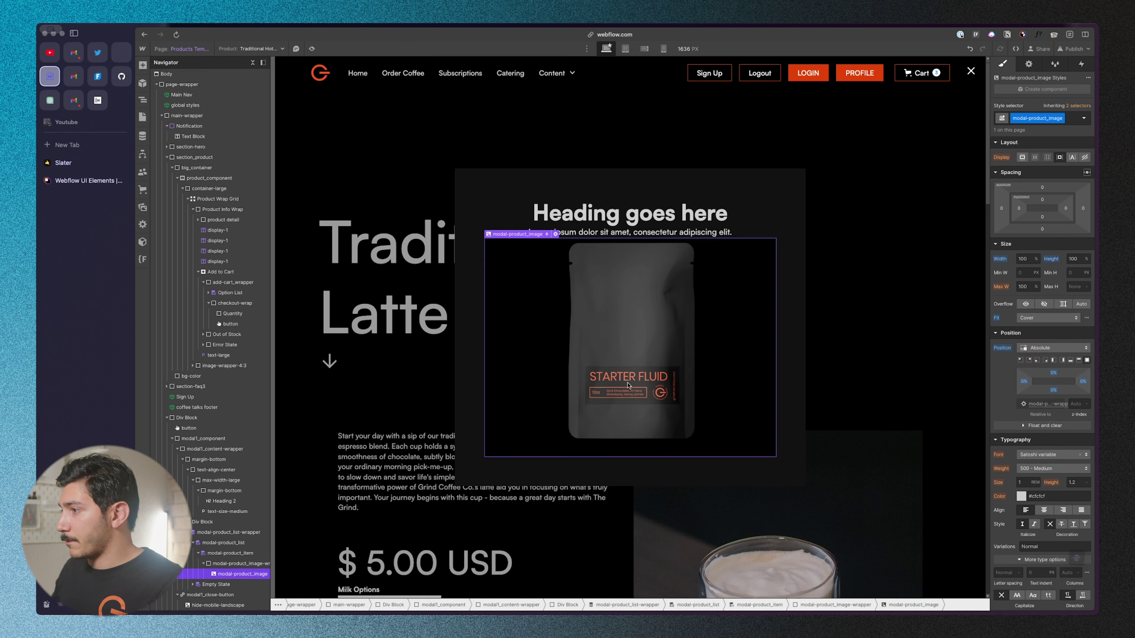
left_click(1049, 320)
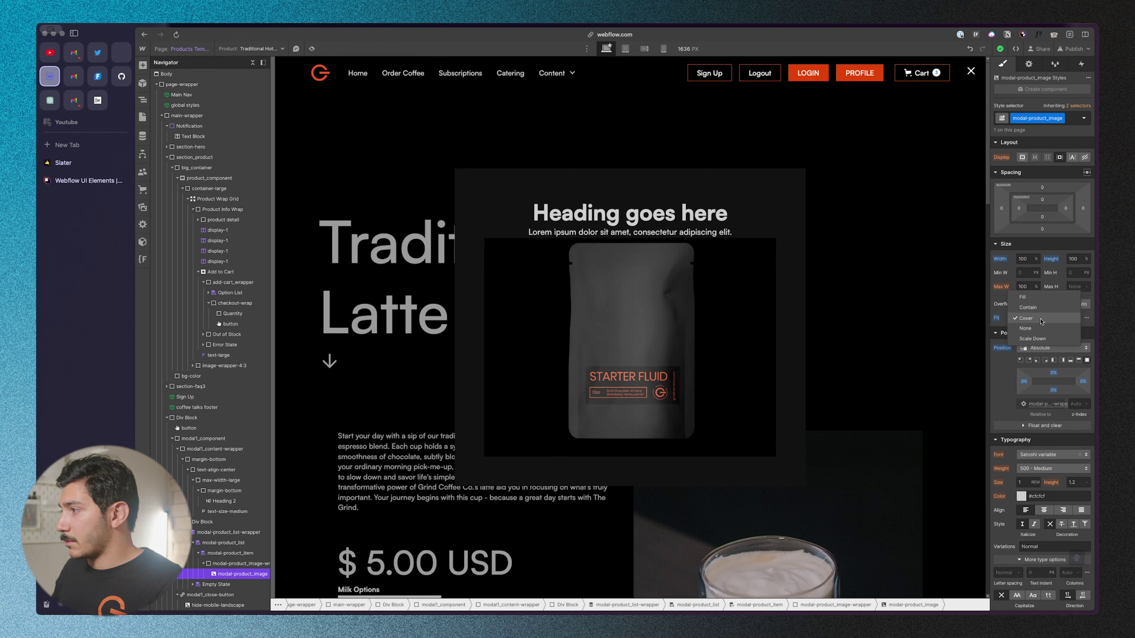
left_click(1036, 319)
- Replace the modal heading text with "🚀 Add a Spark to Your Day with Starter Fluid!"
left_click(670, 219)
double_click(670, 219)
key("ctrl+a")
type("A")
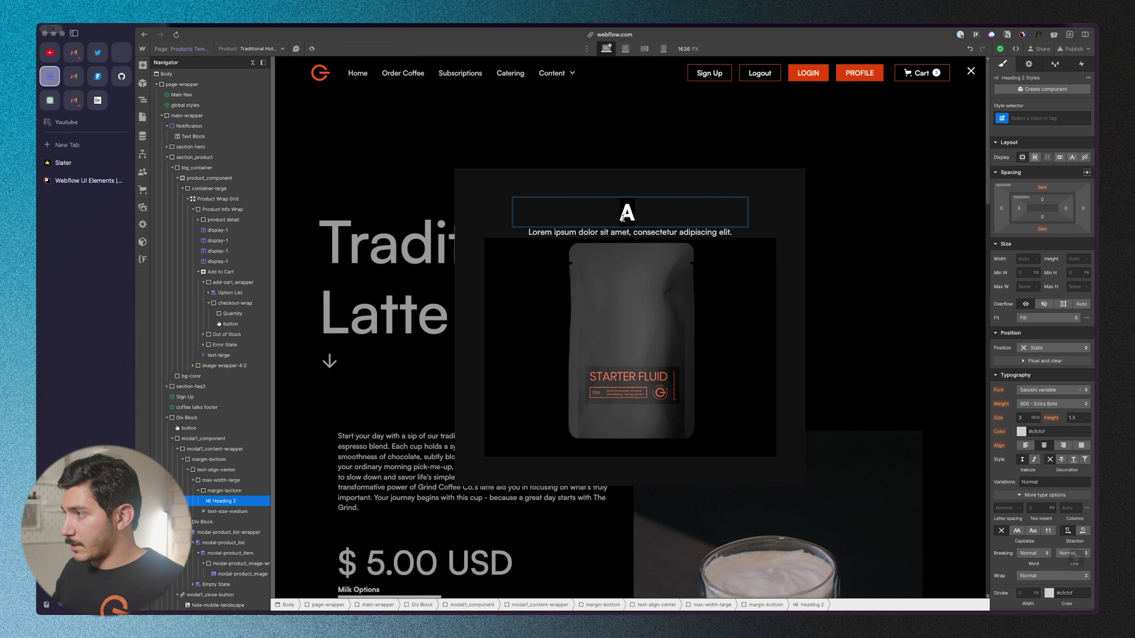
key("ctrl+a")
type("🚀 Add a Spark to Your Day with Starter Fluid!")
left_click(623, 246)
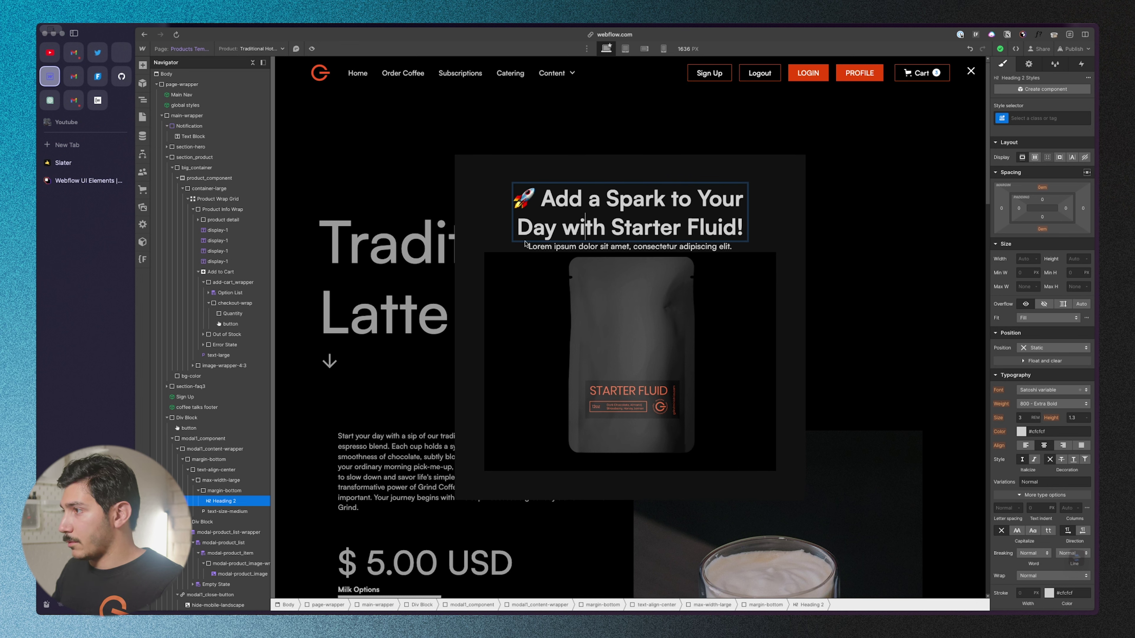
- Remove the nested bold formatting from the modal heading while keeping its text
left_click(580, 212)
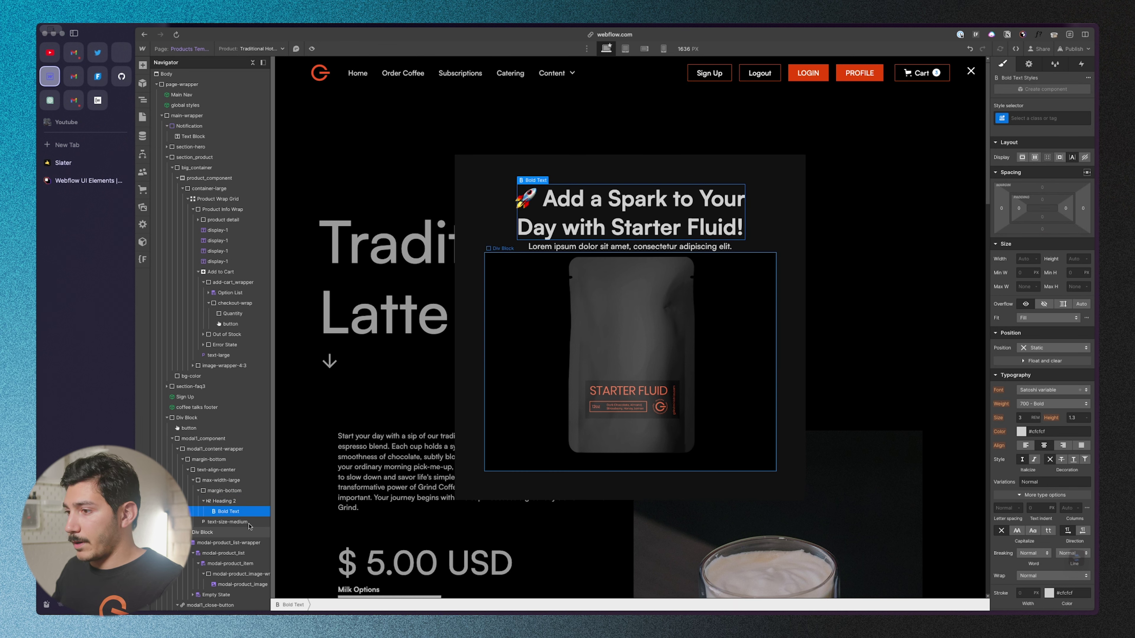
left_click(230, 503)
left_click(232, 511)
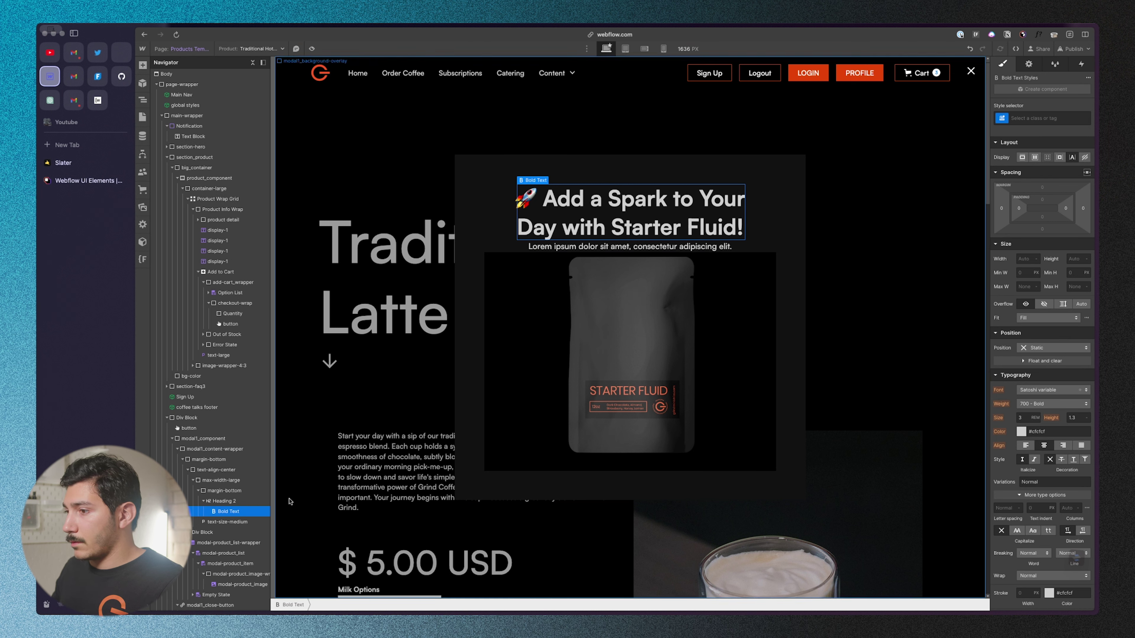
left_click(225, 501)
left_click(551, 180)
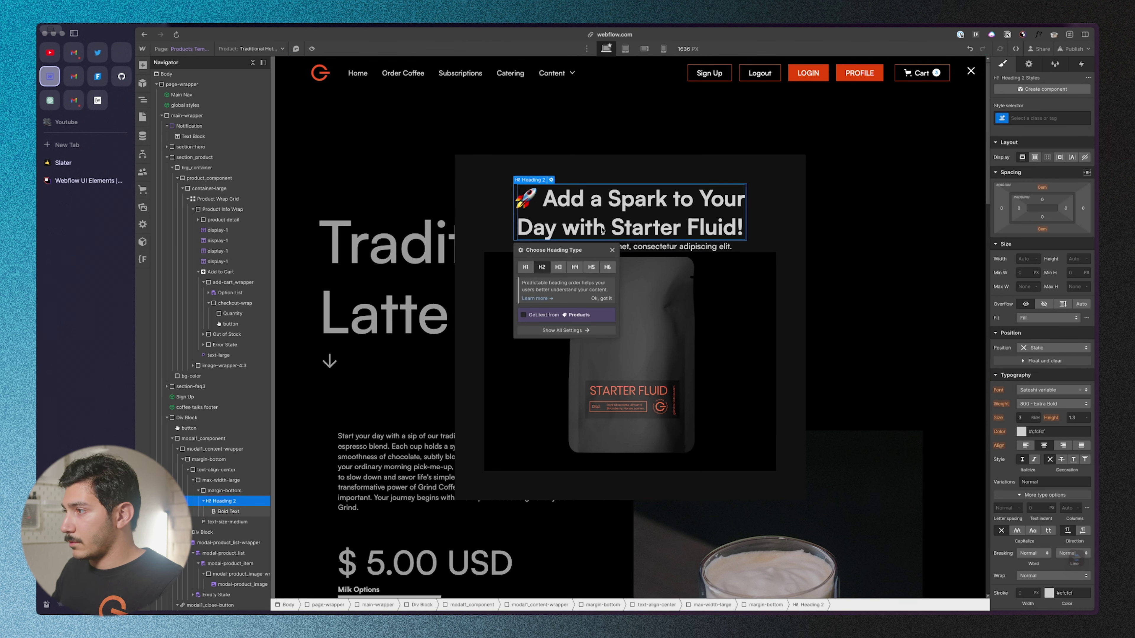
right_click(576, 218)
left_click(568, 205)
double_click(568, 206)
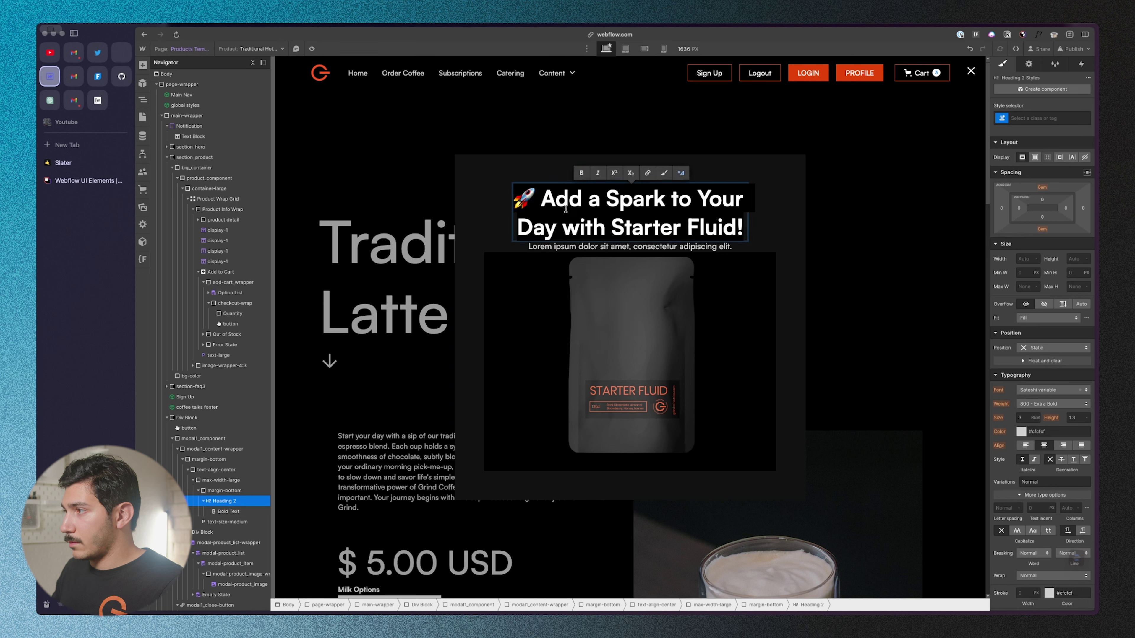
triple_click(569, 205)
- Apply the existing text-color-orange class to the modal heading
left_click(240, 501)
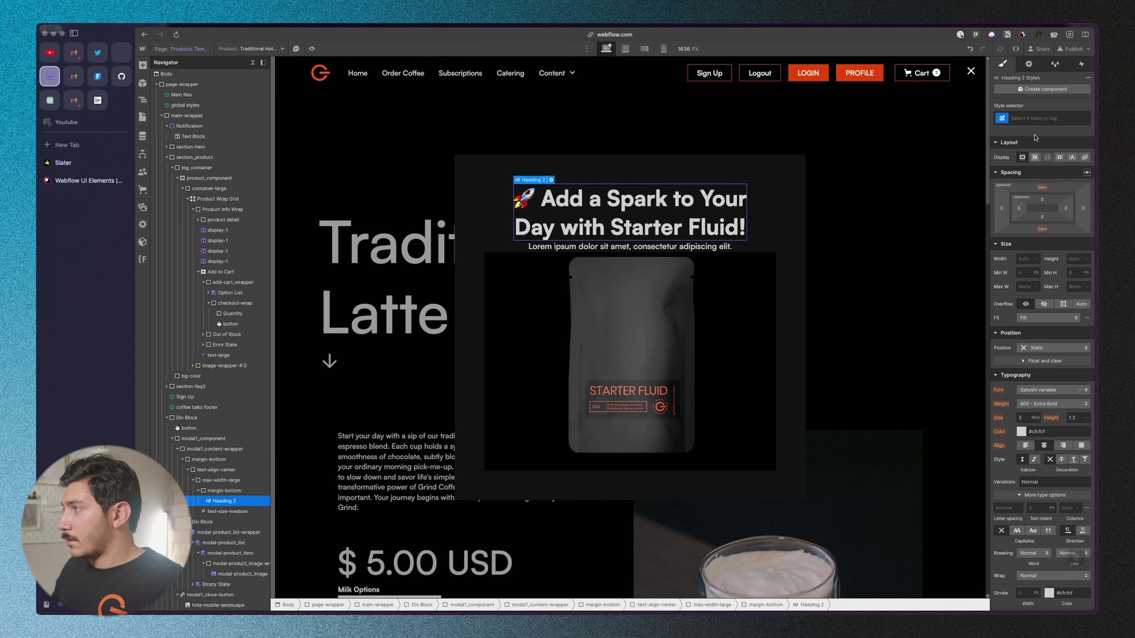
left_click(1059, 117)
type("h")
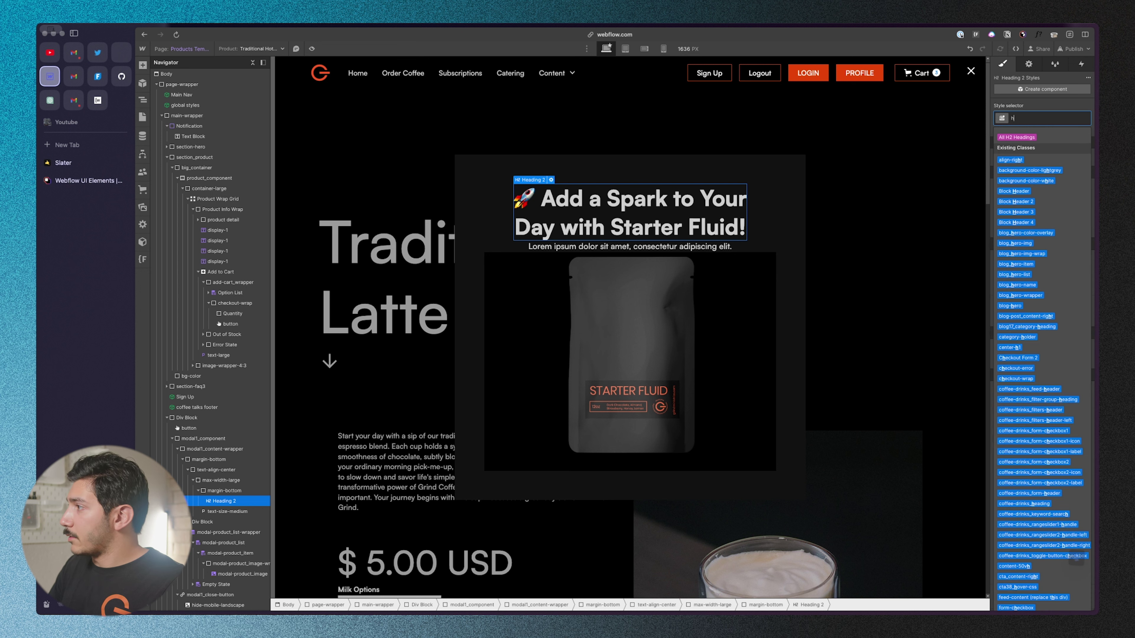
key("BackSpace")
type("h")
key("BackSpace")
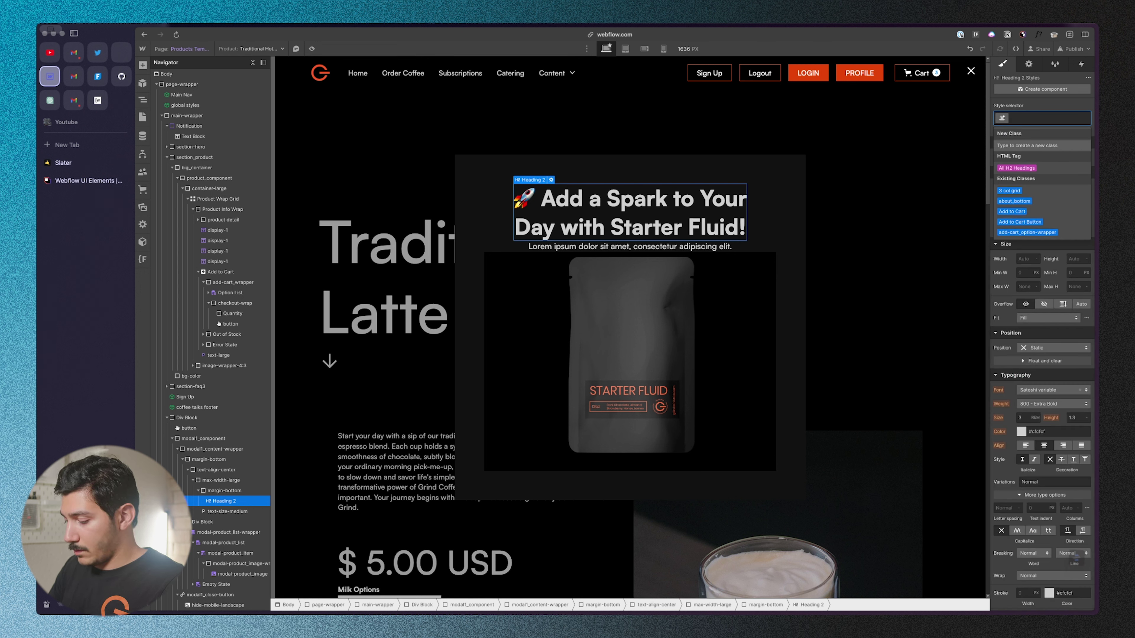
type("text-color")
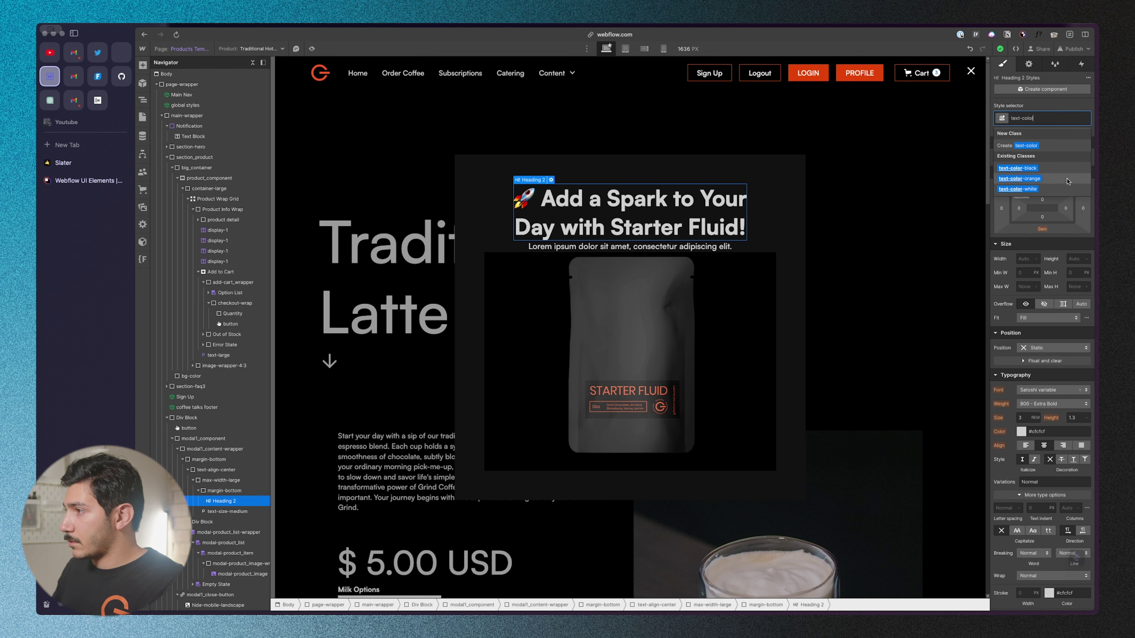
left_click(1019, 178)
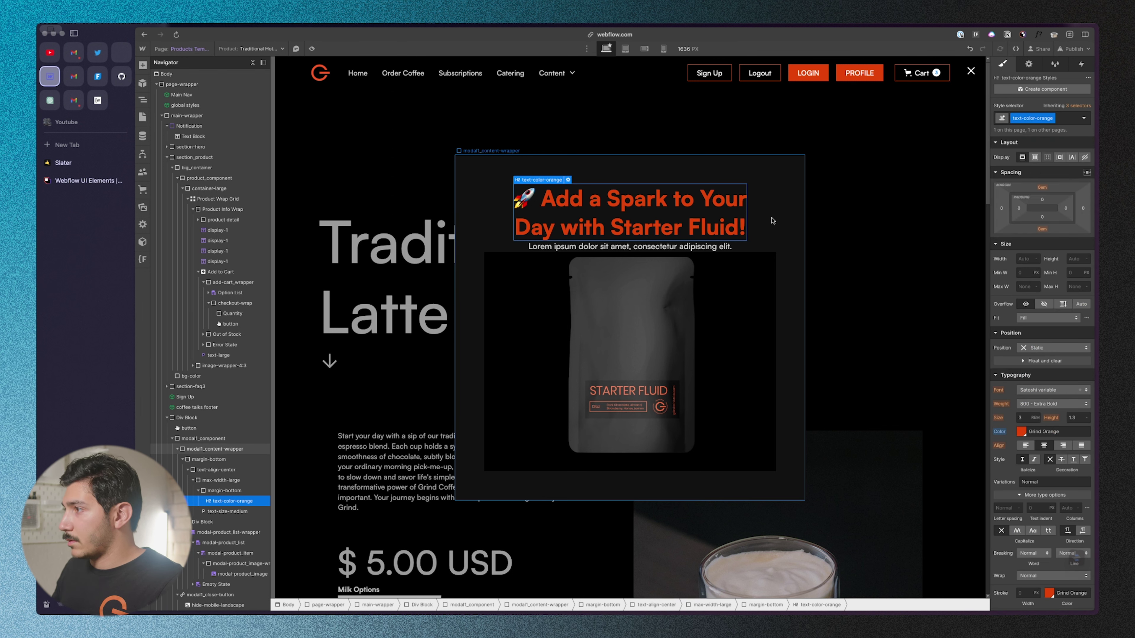
- Replace the placeholder text beneath the modal heading with "A special offer just for you"
left_click(691, 249)
double_click(690, 249)
key("ctrl+a")
type("A special offe")
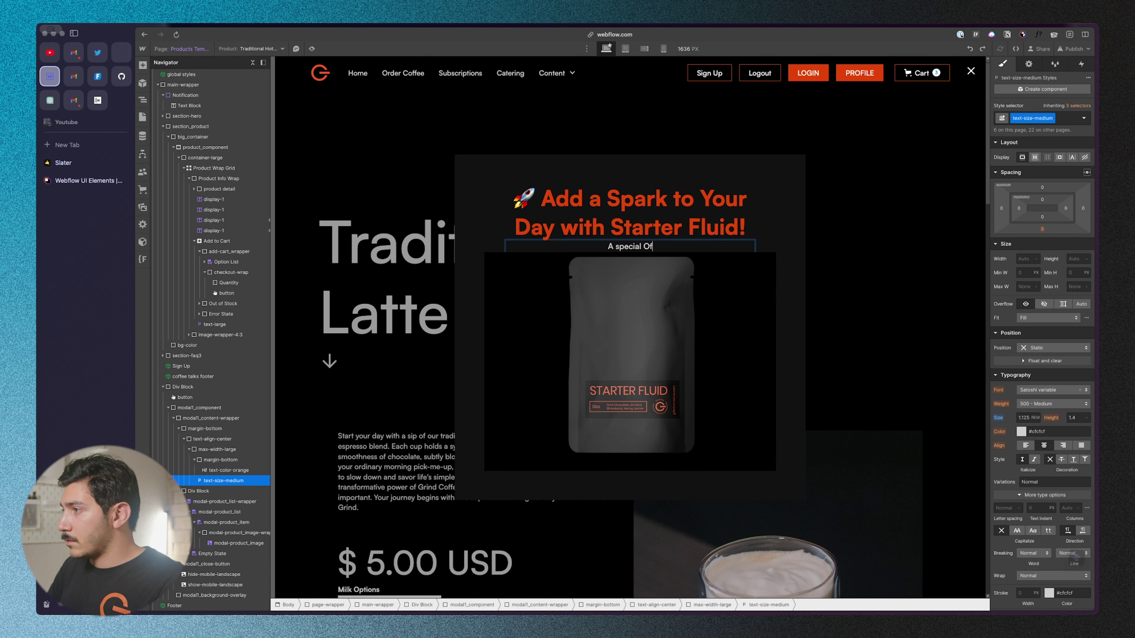
type("r just for you")
left_click(502, 298)
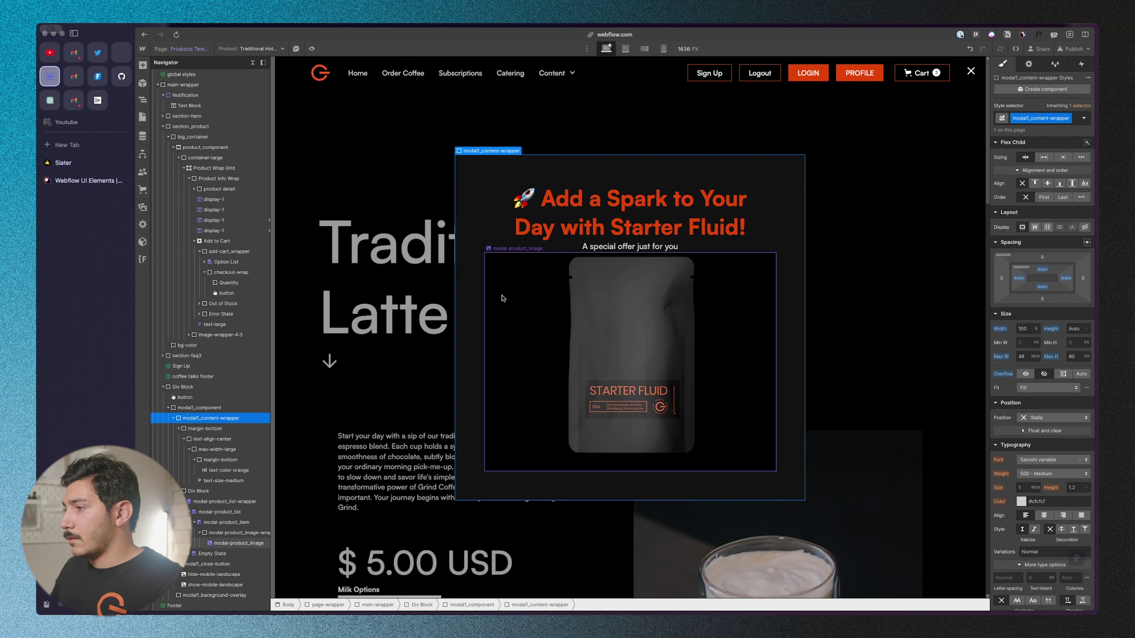
- Insert an Add to Cart element inside modal-product_item, below the product image wrapper
left_click(237, 533)
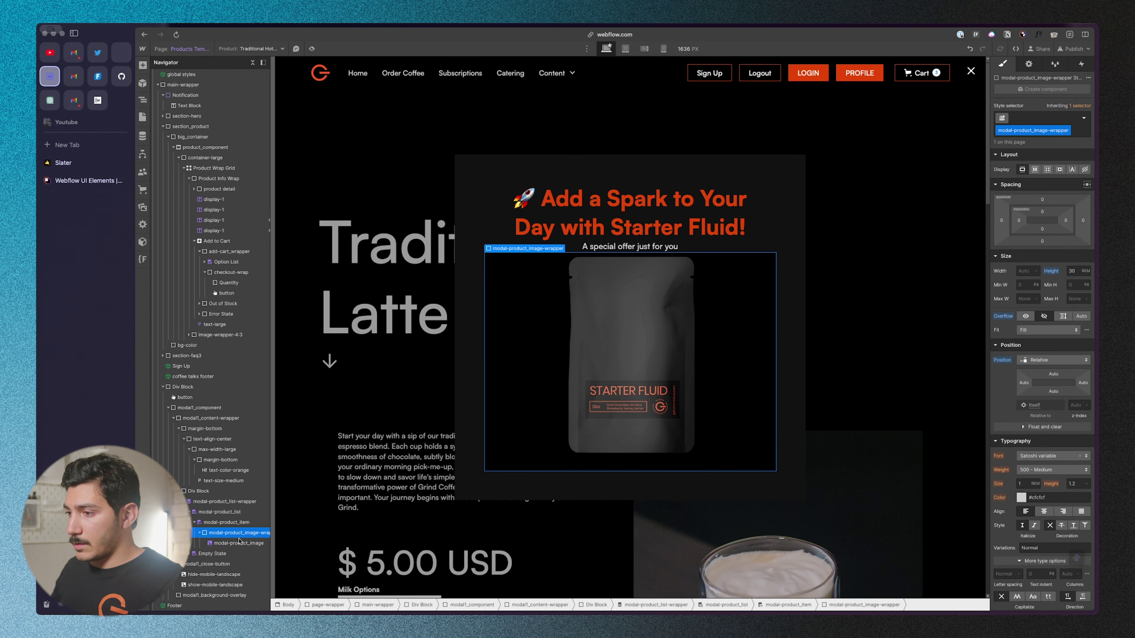
left_click(240, 523)
key("super+e")
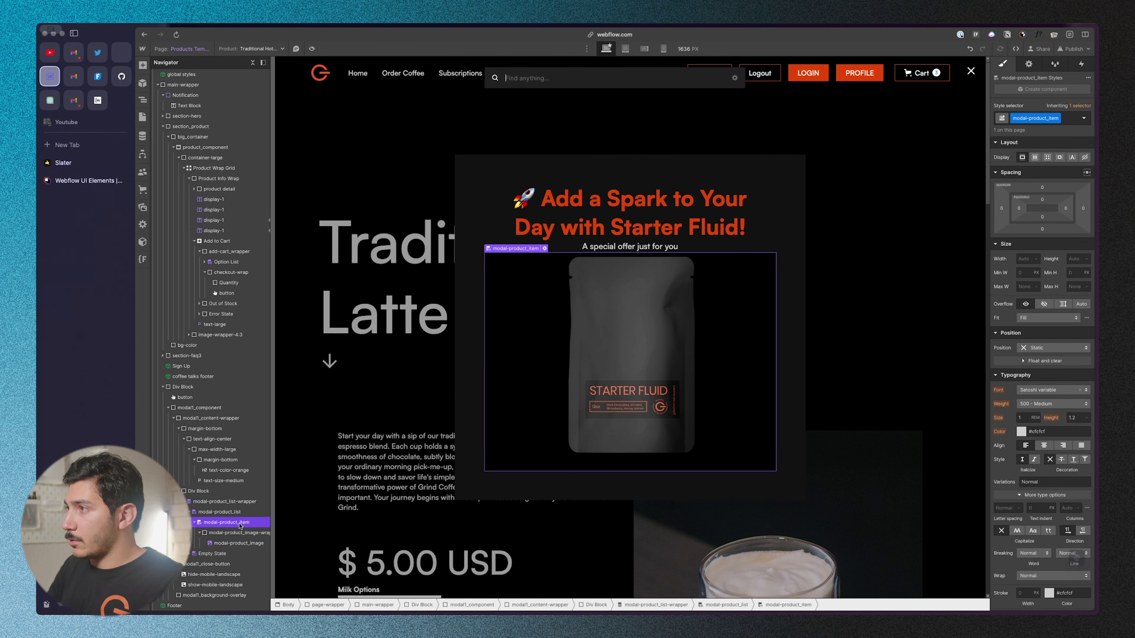
type("a")
key("Return")
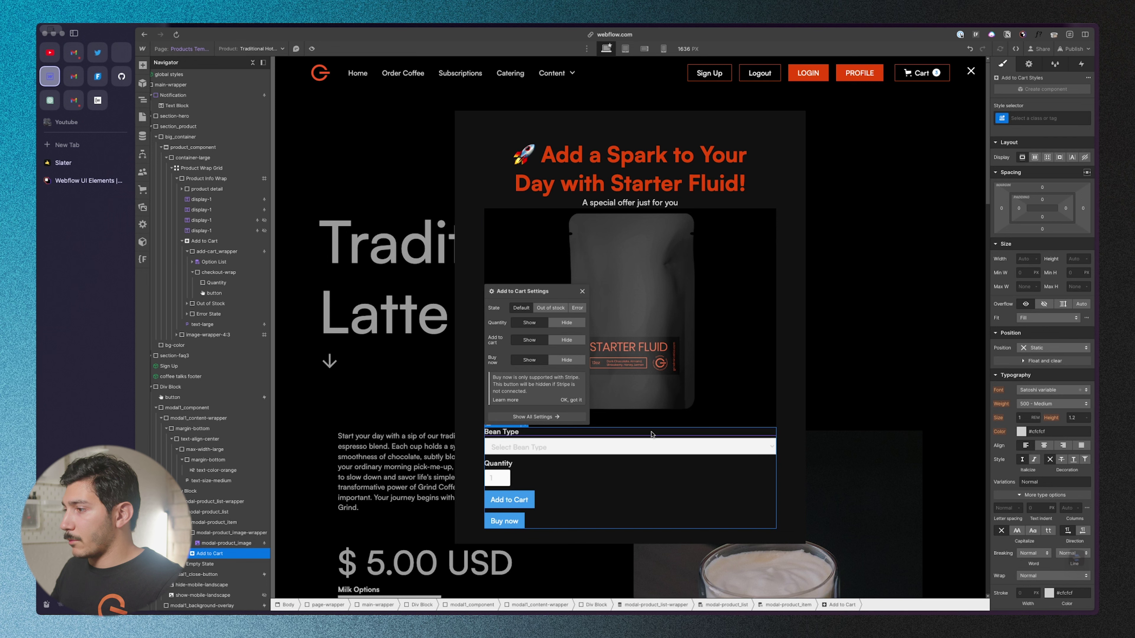
- Hide the quantity input and the Buy now button in the modal's Add to Cart element
left_click(581, 448)
left_click(501, 479)
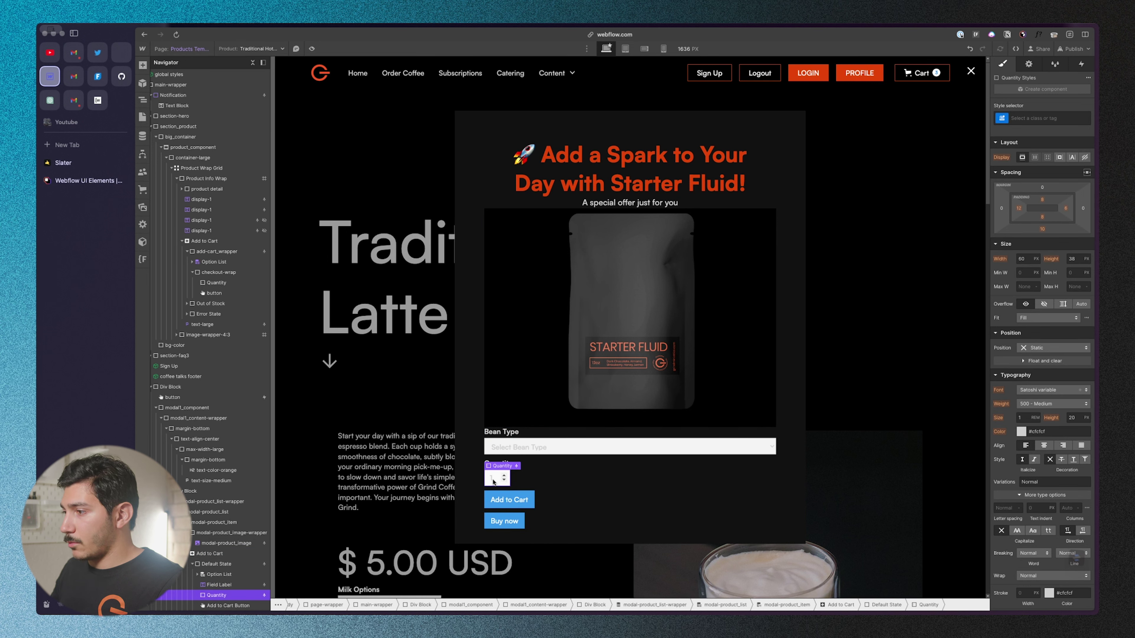
left_click(1029, 64)
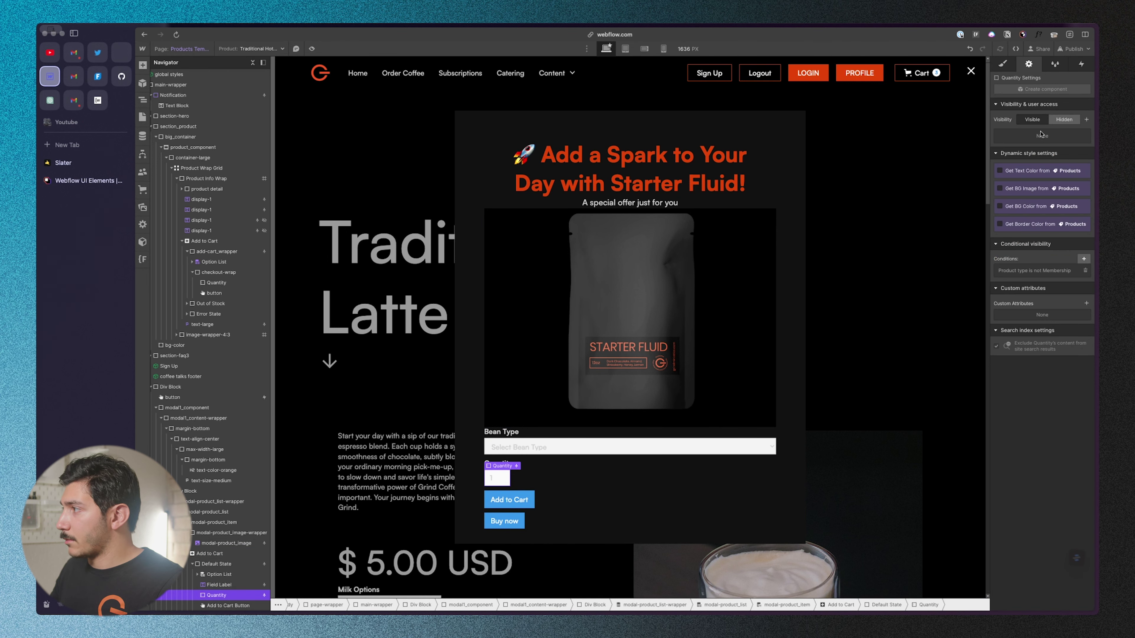
left_click(566, 475)
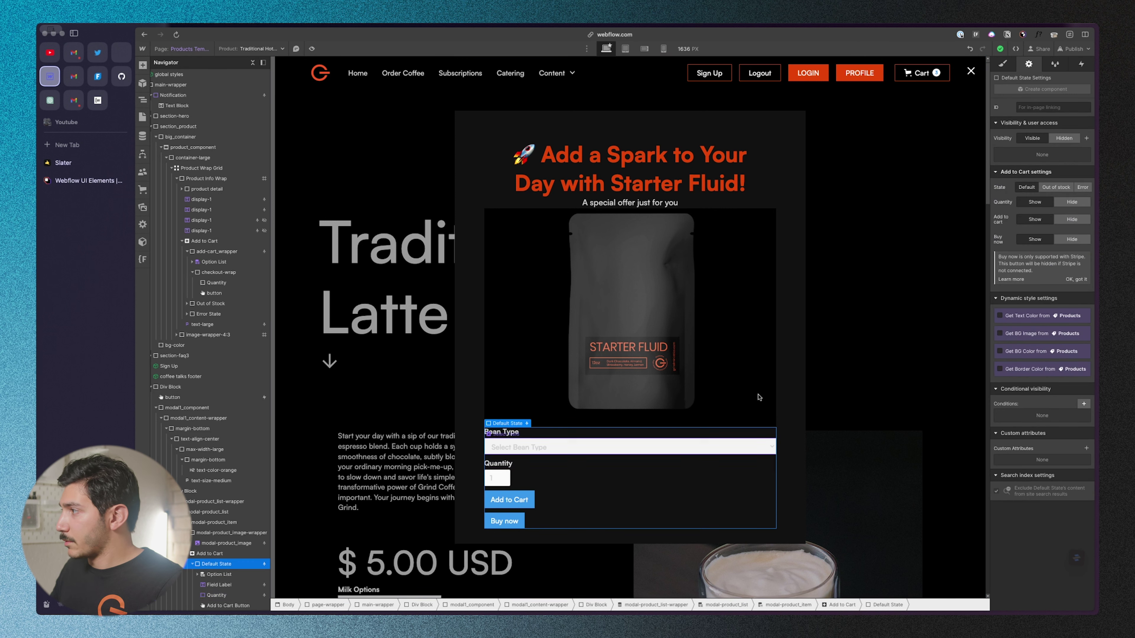
left_click(1074, 202)
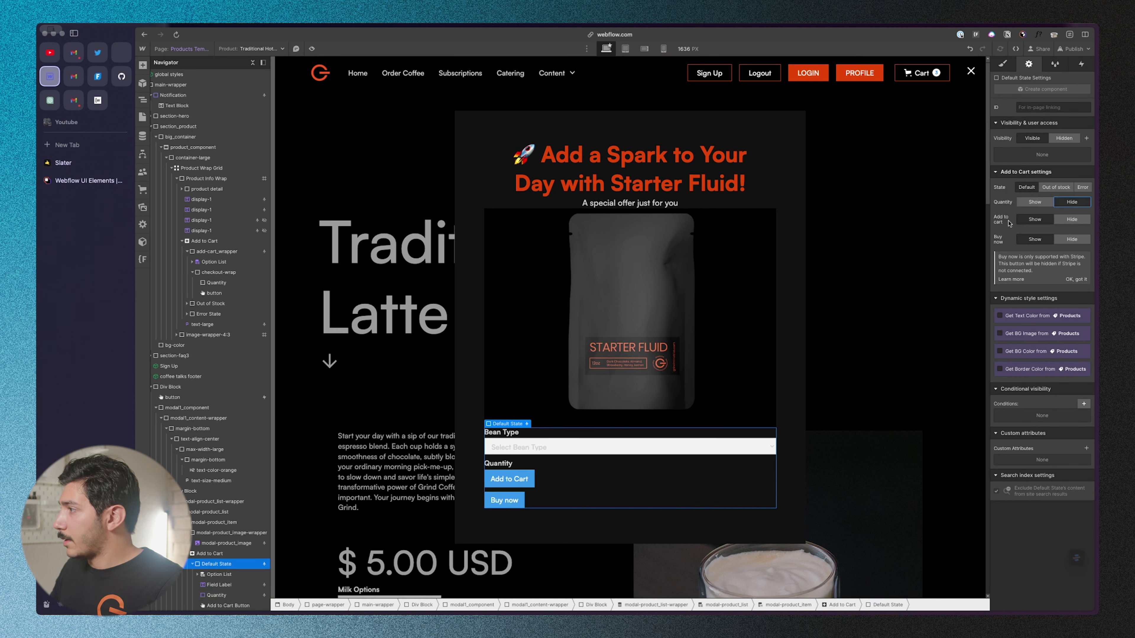
left_click(1072, 240)
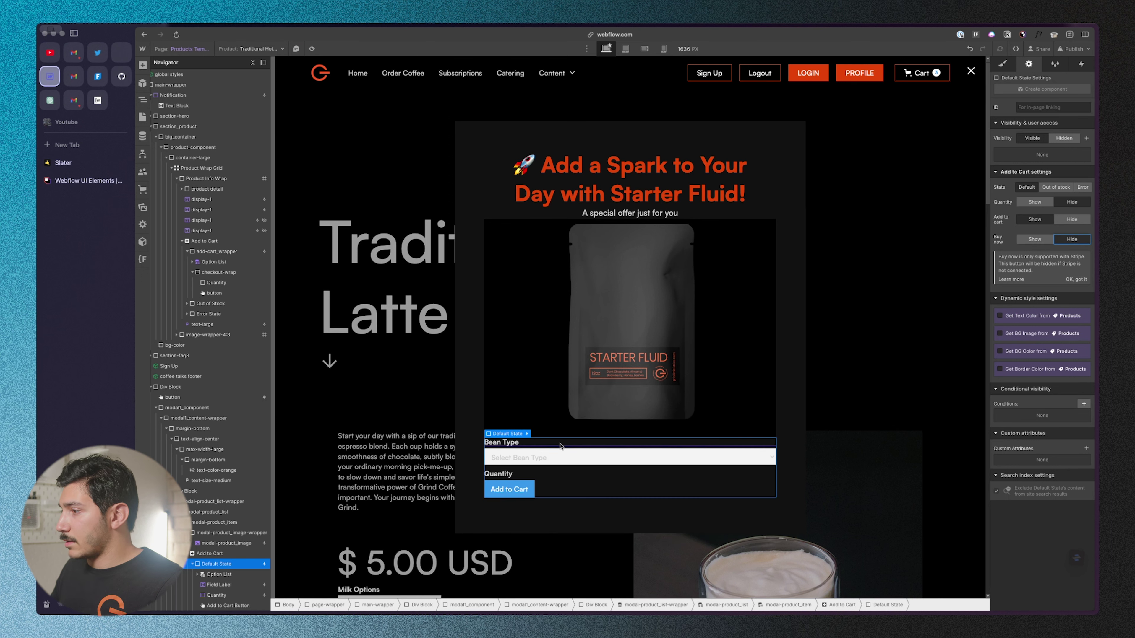
- Give the Default State block of the modal's Add to Cart element the new class modal-product_add-to-cart
left_click(216, 562)
key("s")
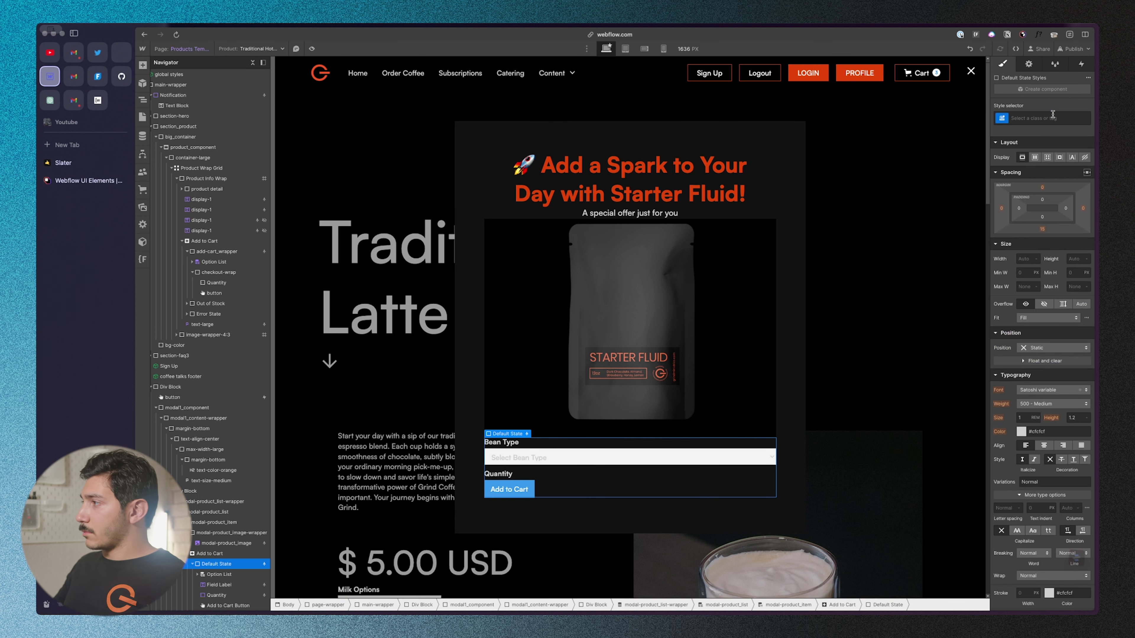
left_click(1052, 115)
type("modal-")
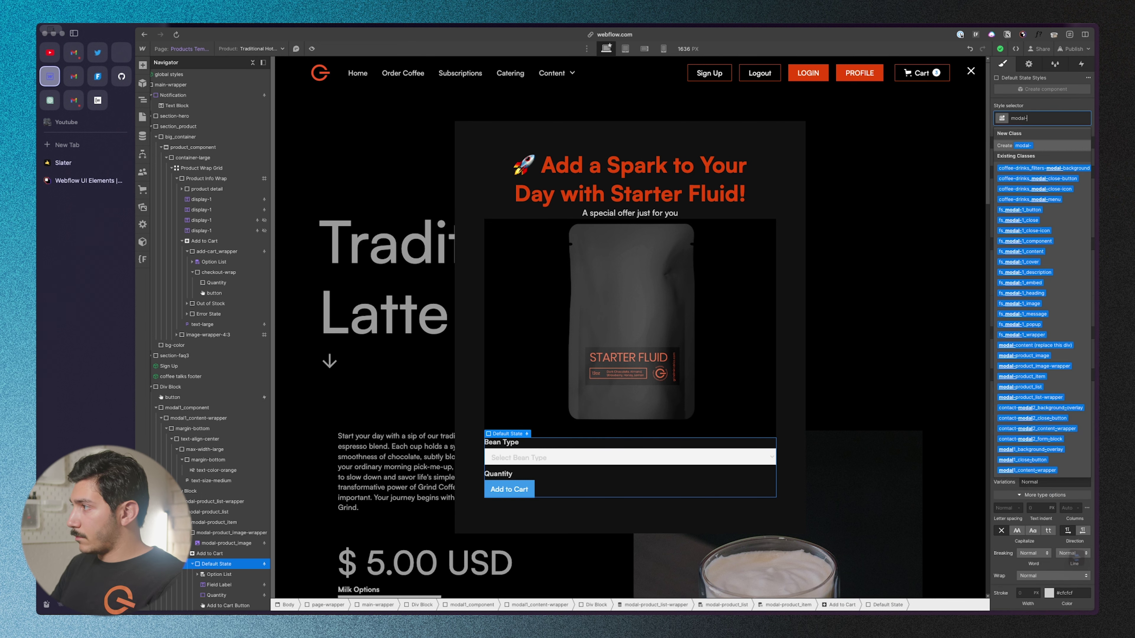
type("product_add-to")
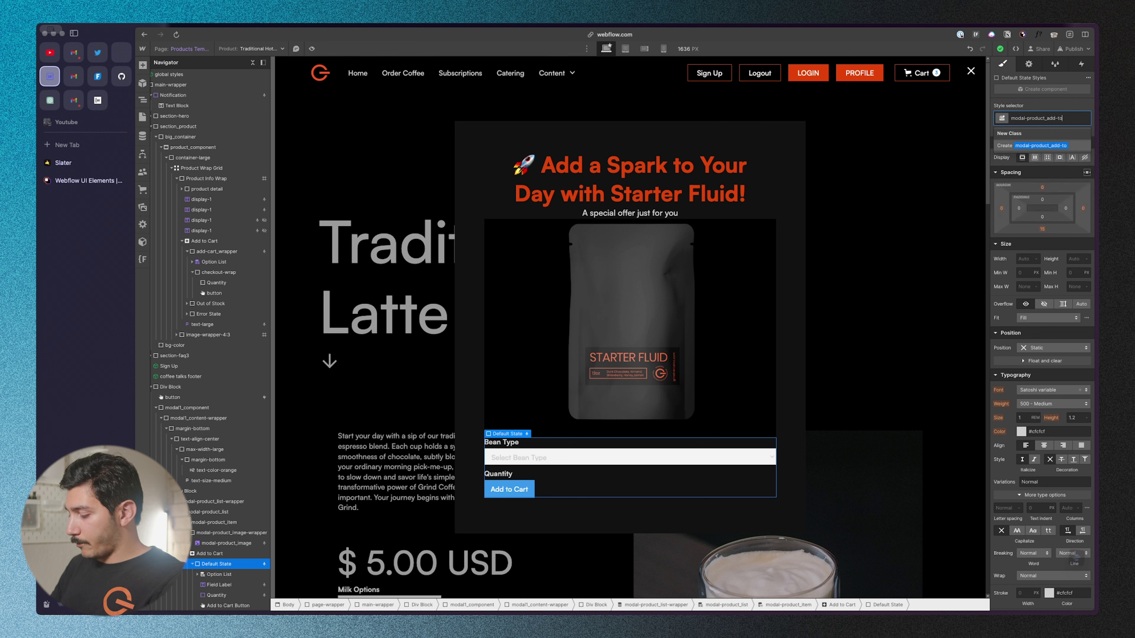
type("-cart")
key("Return")
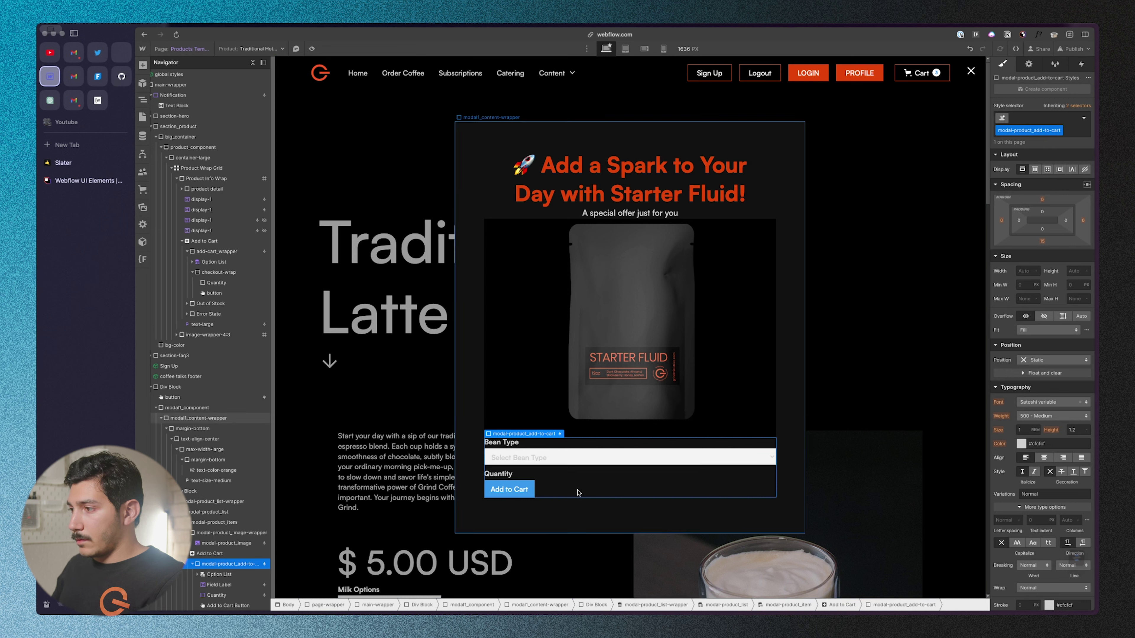
- Apply the existing button class to the modal's Add to Cart button
left_click(527, 487)
key("super+Return")
type("button")
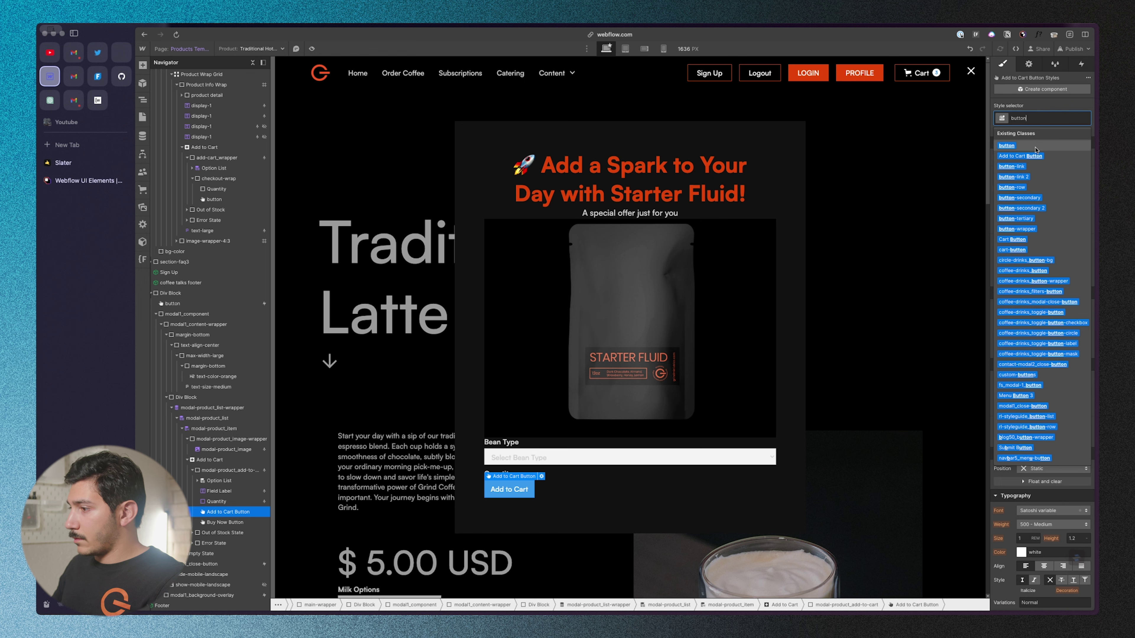
key("Return")
- Apply the existing form-input class to the Bean Type select field in the modal
left_click(514, 456)
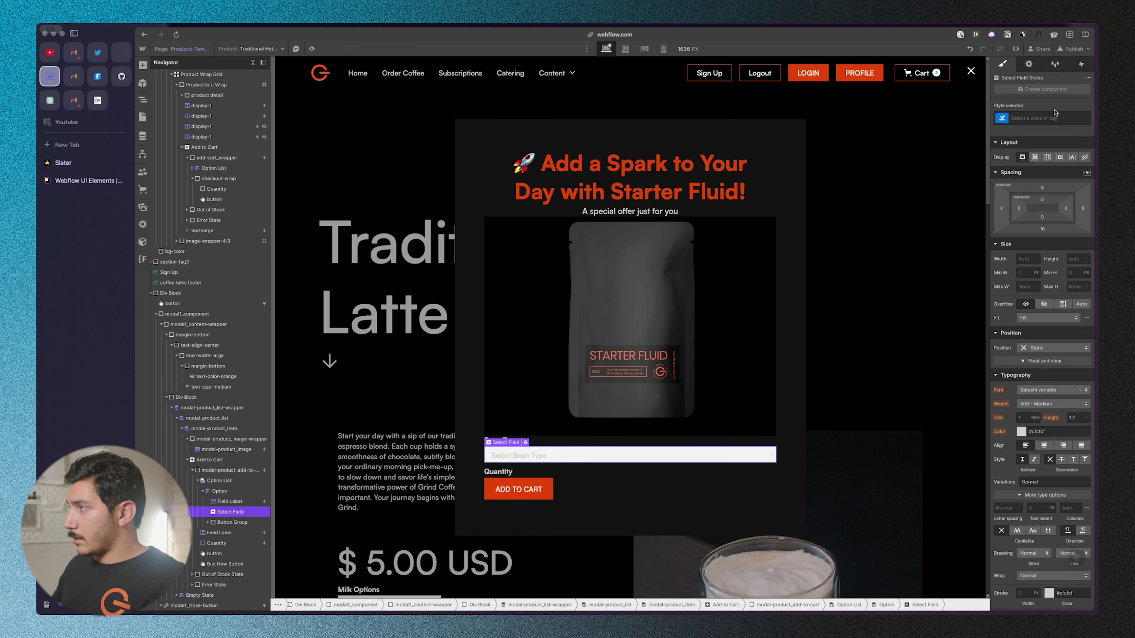
left_click(1050, 118)
type("input")
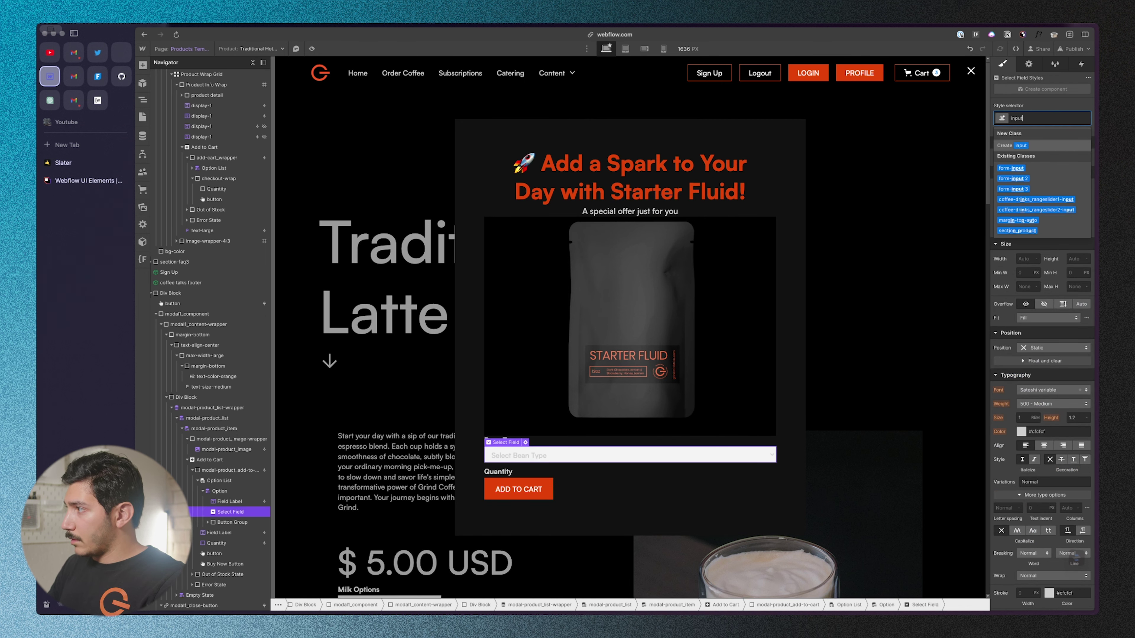
left_click(1037, 172)
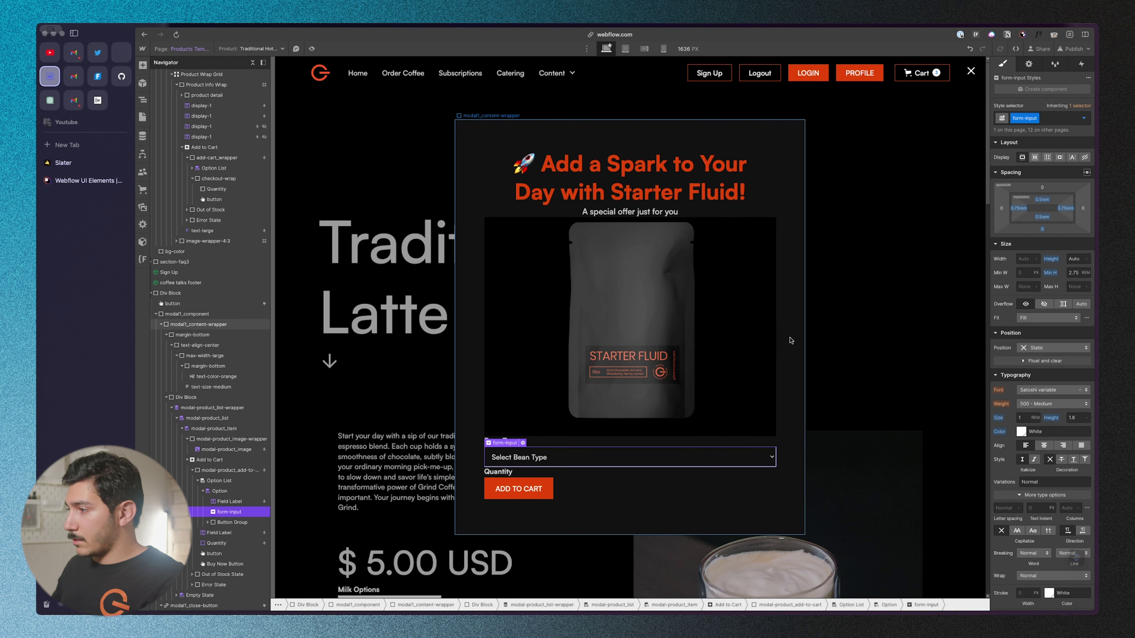
left_click(599, 441)
left_click(601, 454)
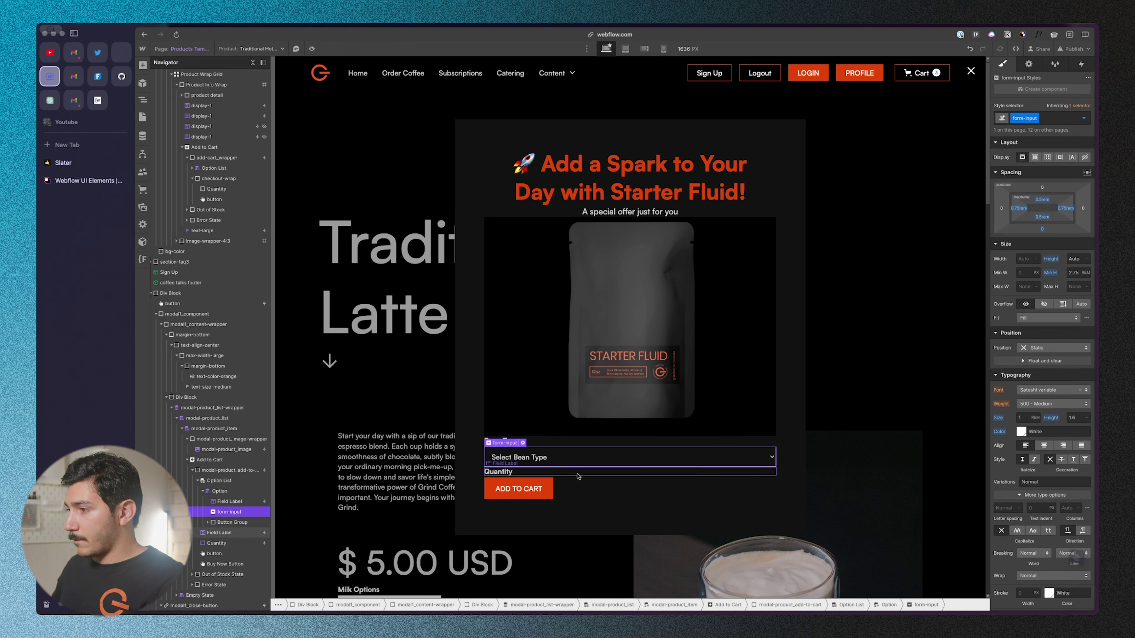
- Try to remove the modal's Quantity label by wrapping it in a div block and deleting it
left_click(591, 473)
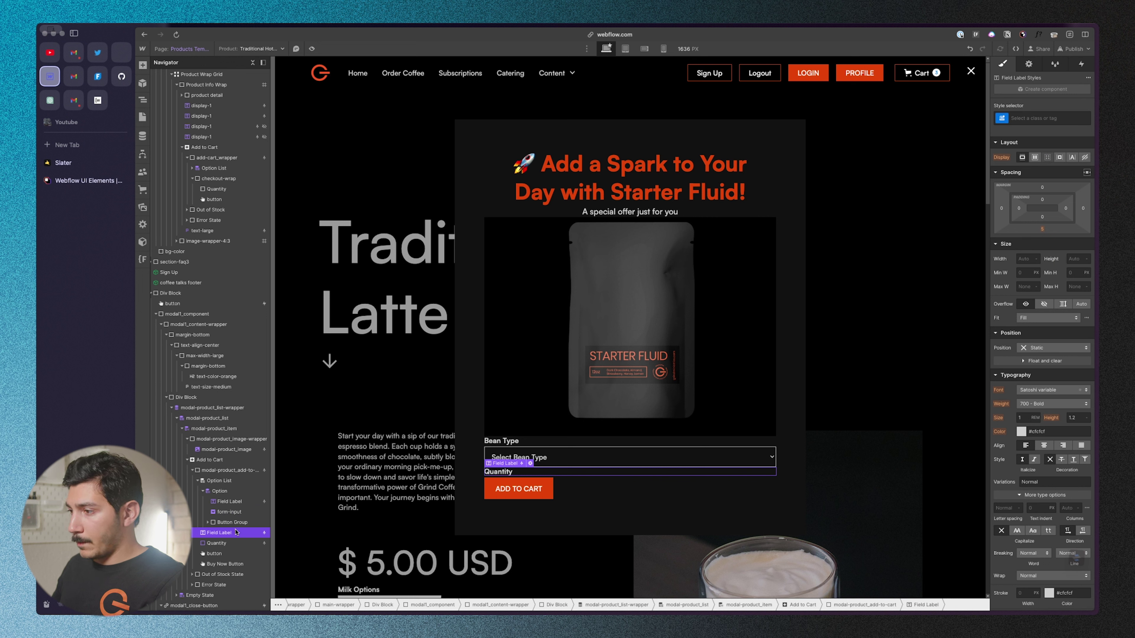
key("super+k")
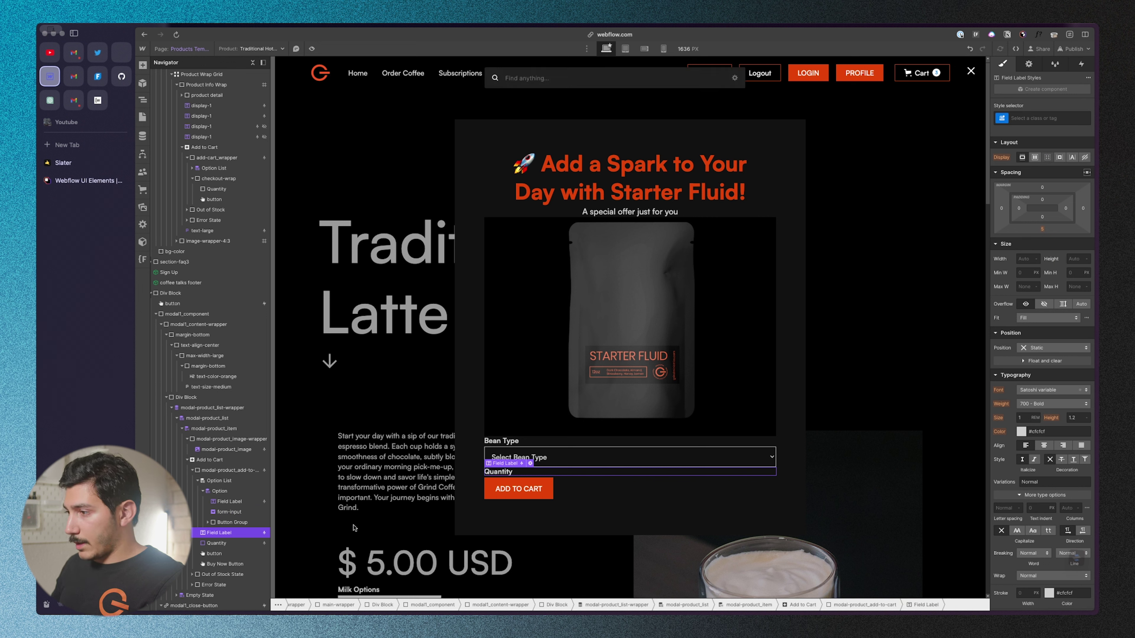
key("Escape")
right_click(505, 470)
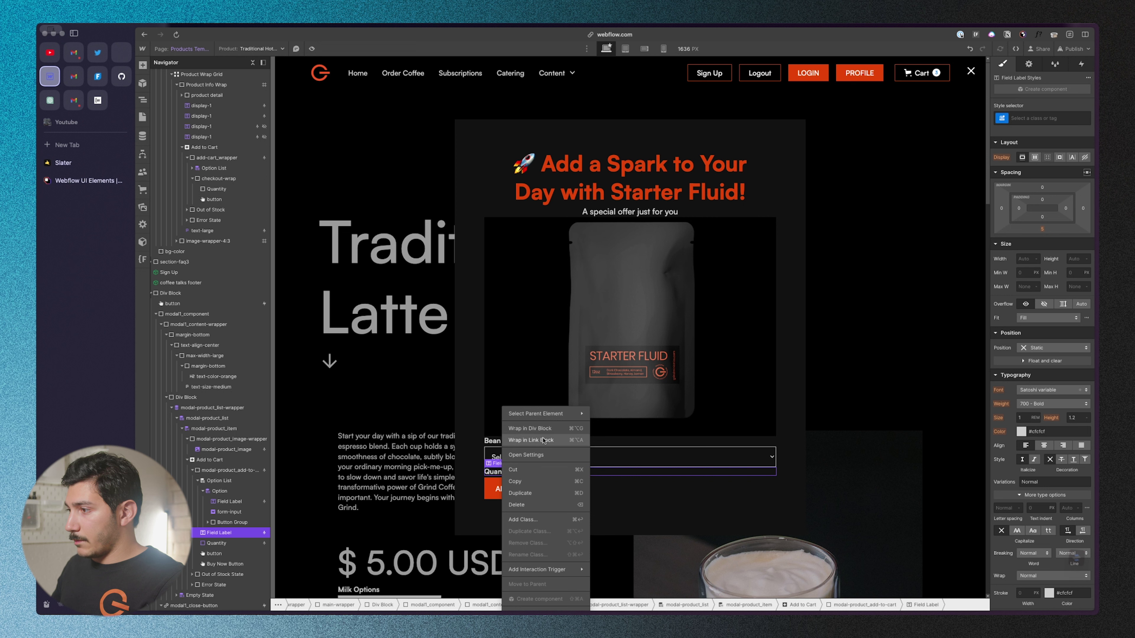
left_click(536, 428)
left_click(1045, 118)
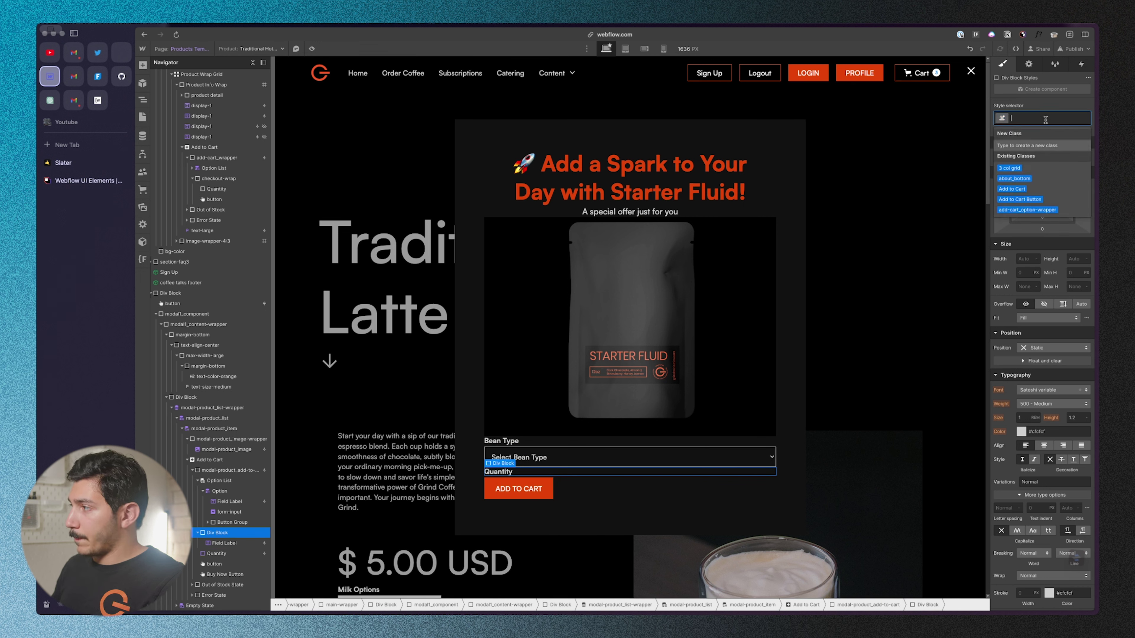
left_click(557, 473)
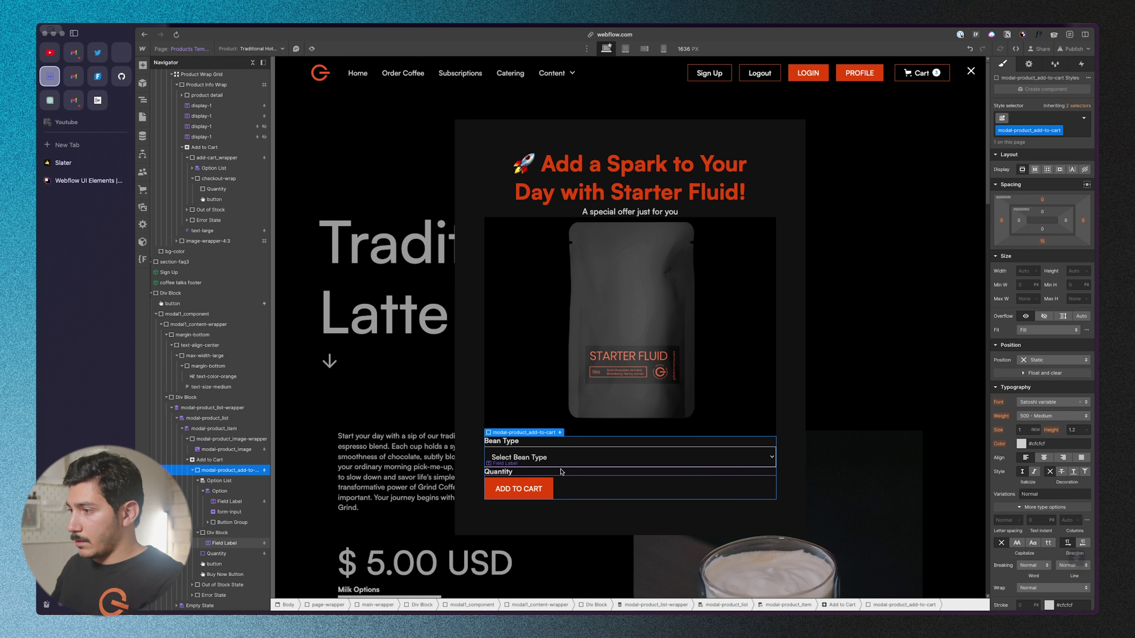
key("Delete")
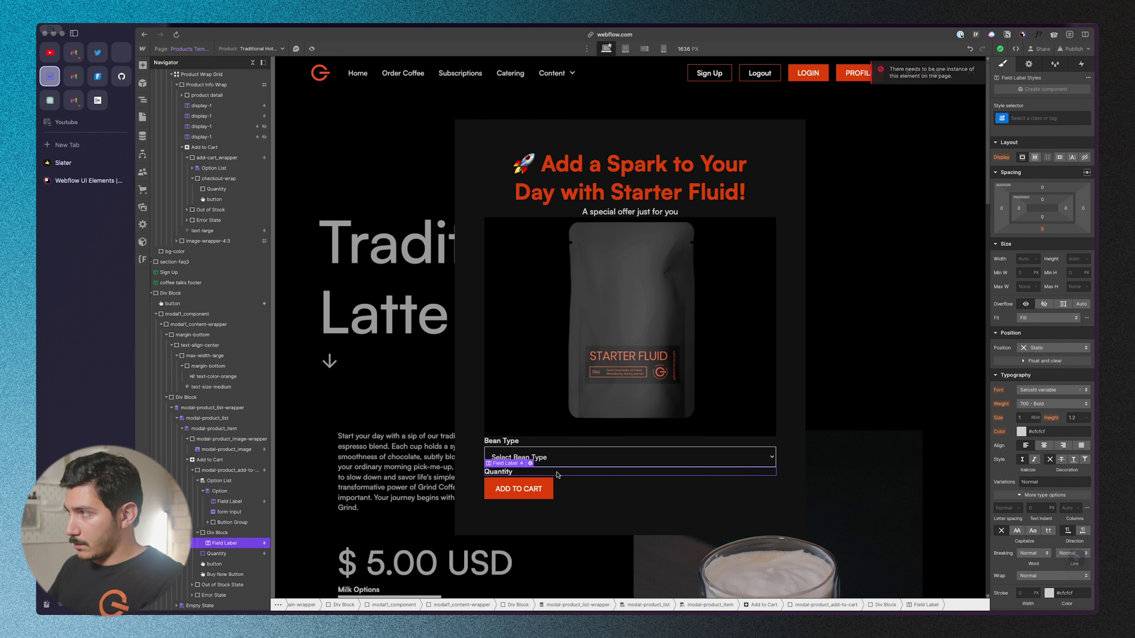
key("super+z")
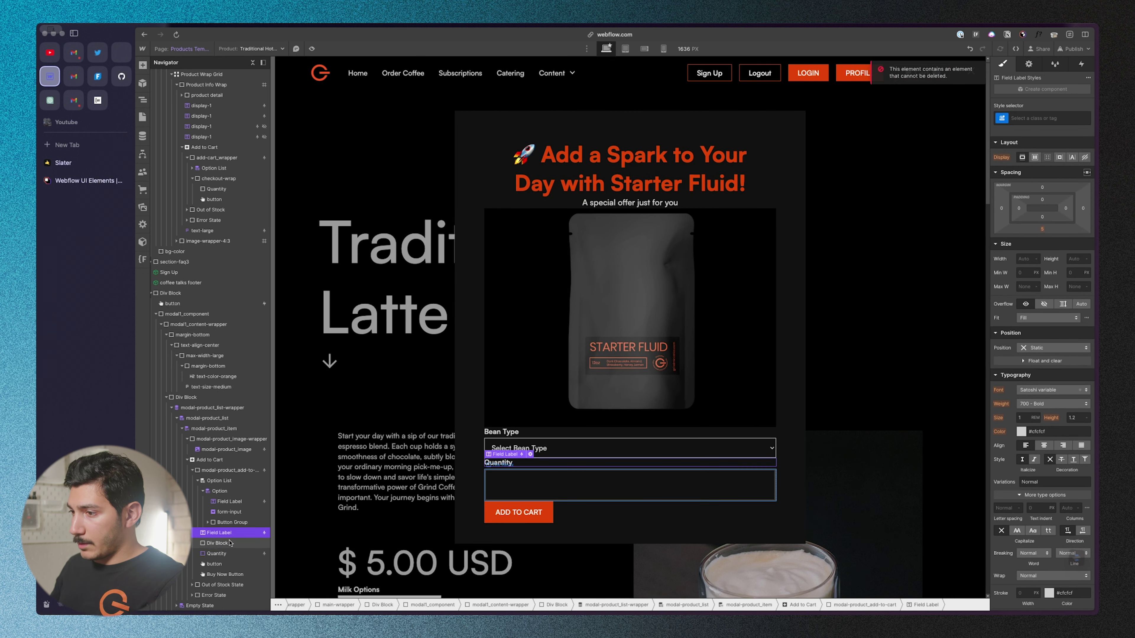
left_click(230, 542)
- Apply the existing hide class to the Quantity field label in the modal
left_click(228, 532)
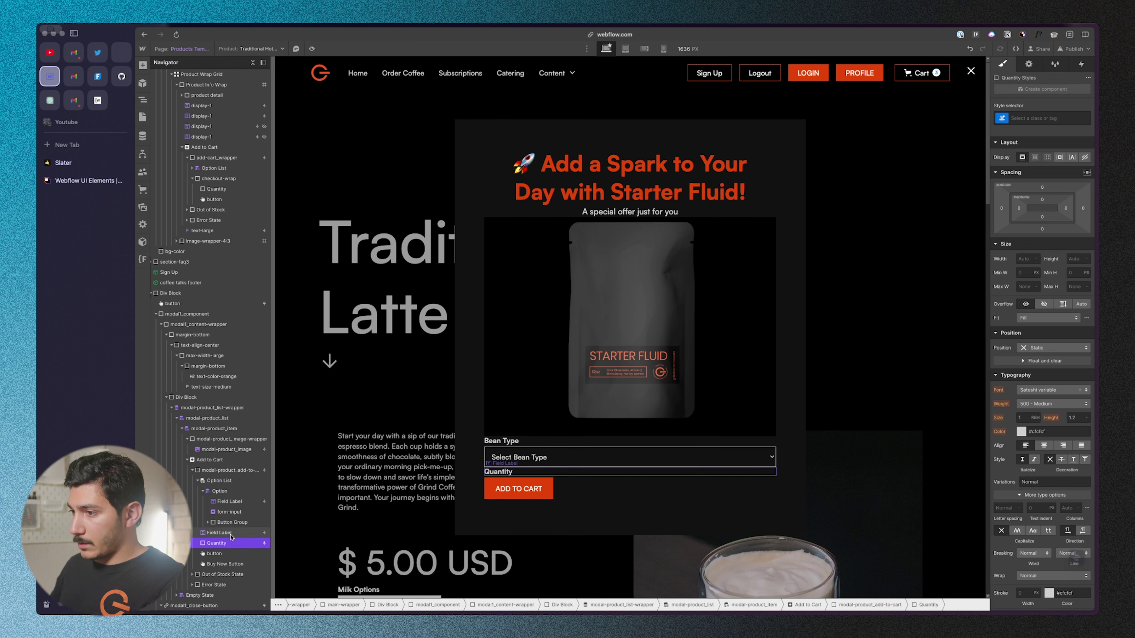
left_click(1031, 120)
type("hide")
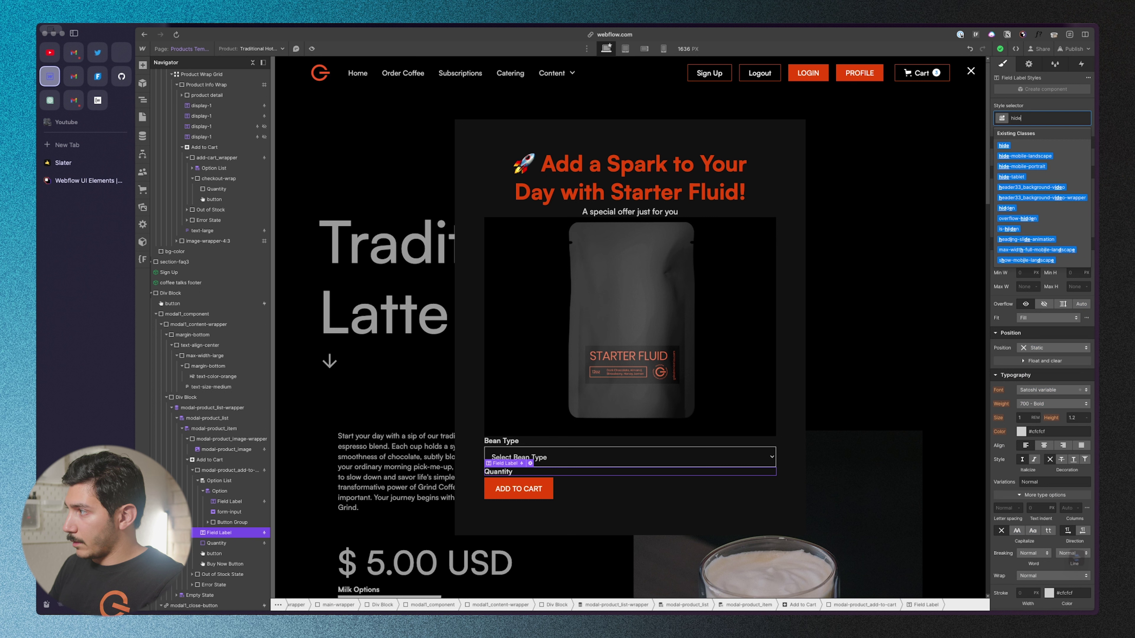
key("Return")
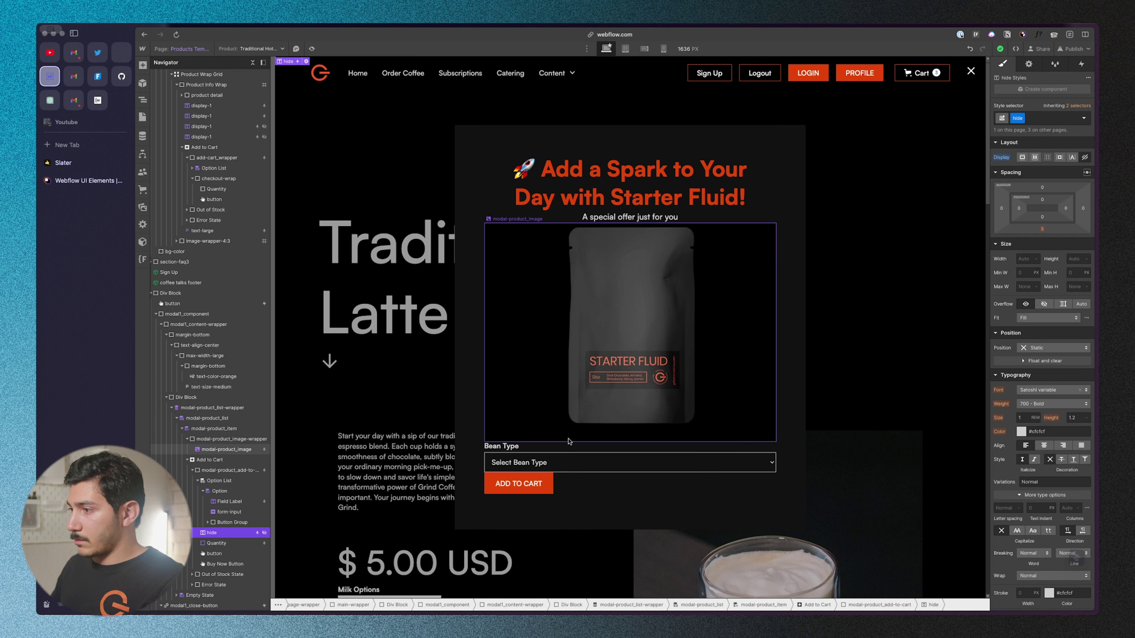
- Try to wrap the modal's Bean Type select field in a div block
left_click(240, 512)
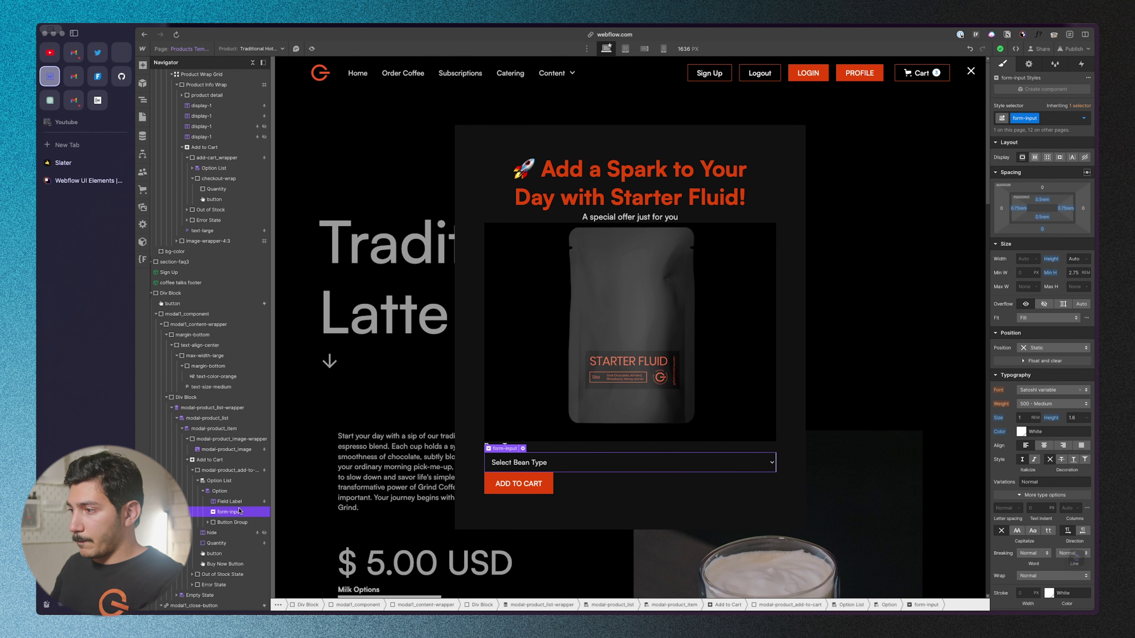
right_click(542, 457)
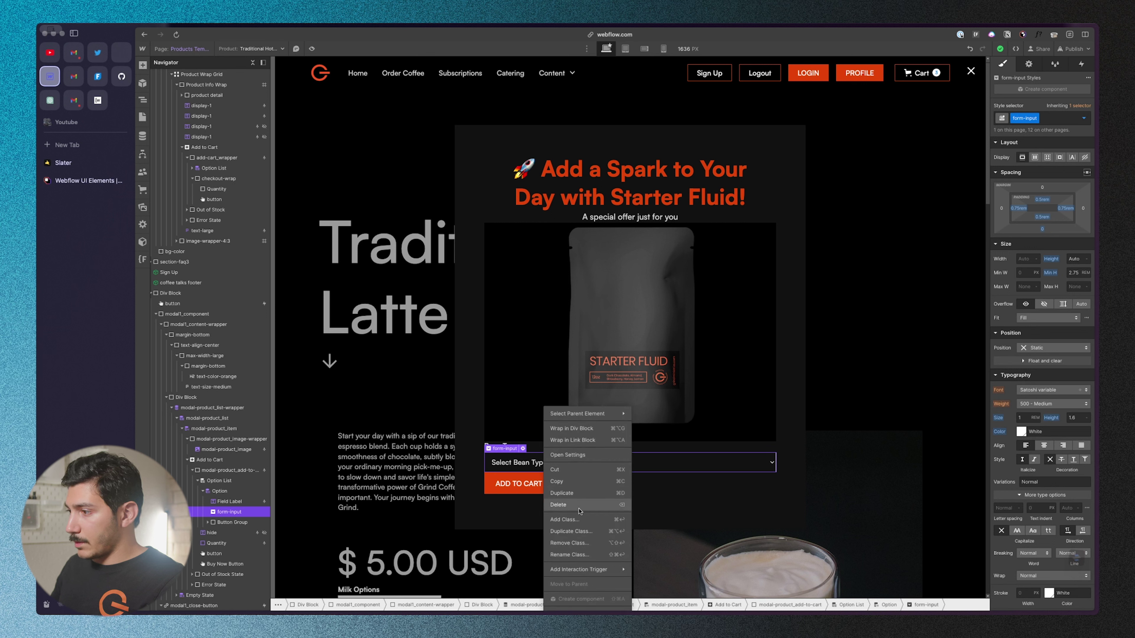
left_click(583, 430)
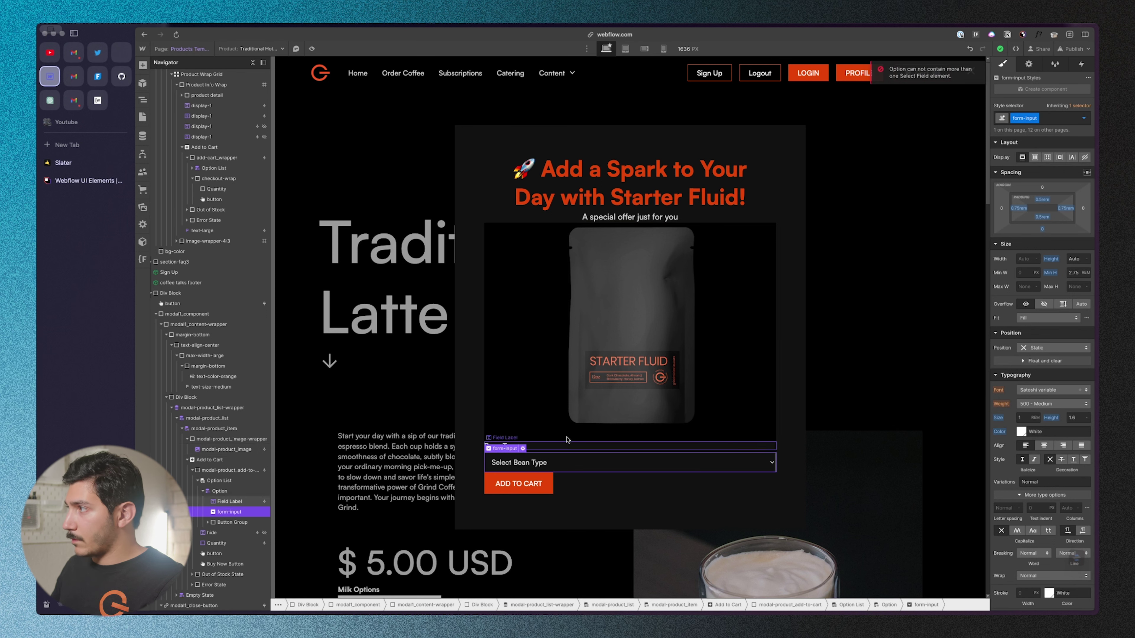
left_click(232, 521)
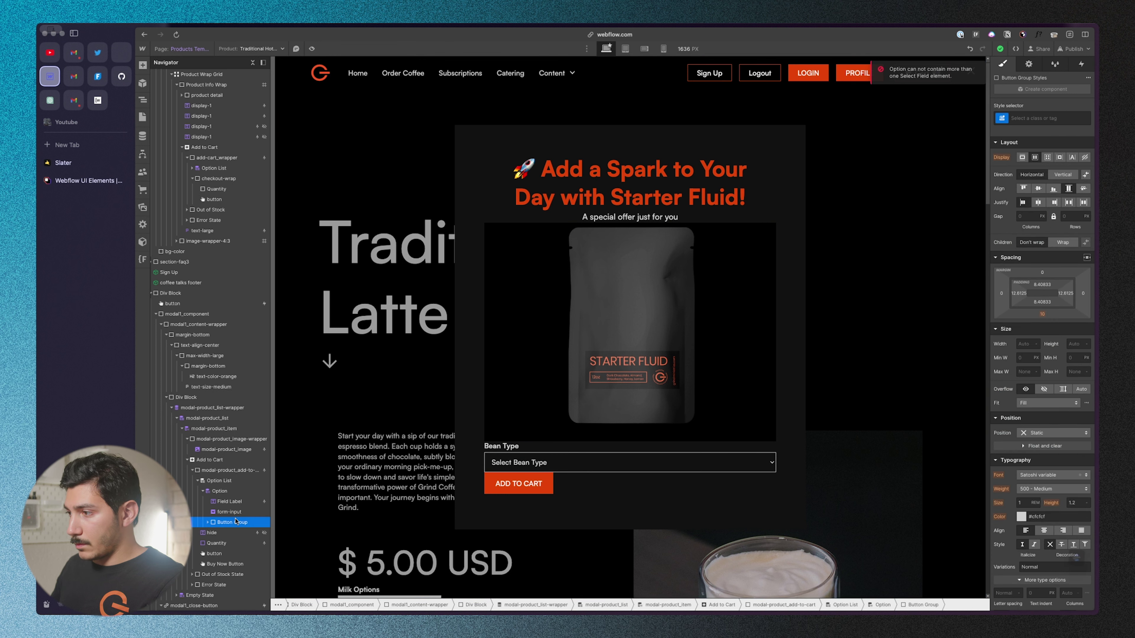
left_click(208, 523)
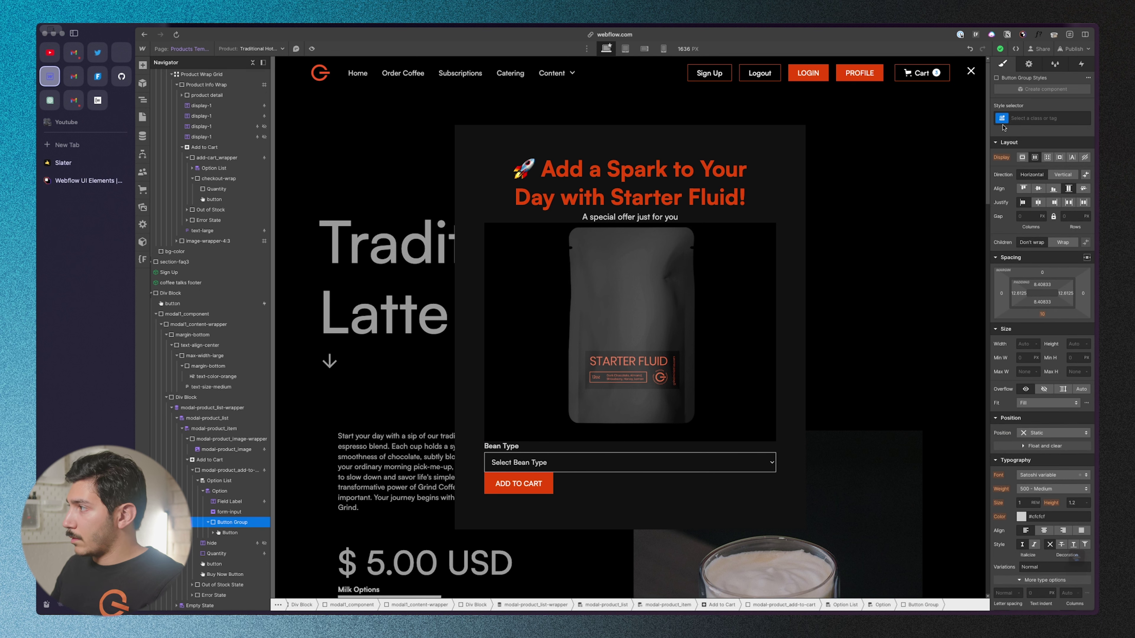
- Insert a div block above the modal's Add to Cart button and apply the padding-bottom and padding-small classes to it
left_click(1019, 119)
type("margin")
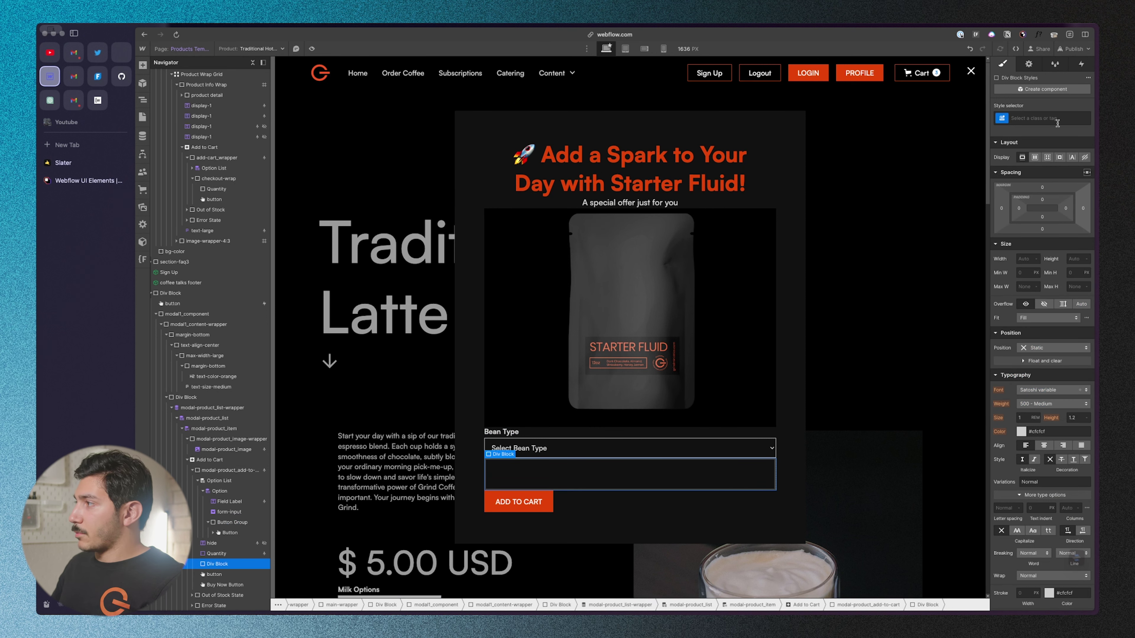
left_click(1060, 119)
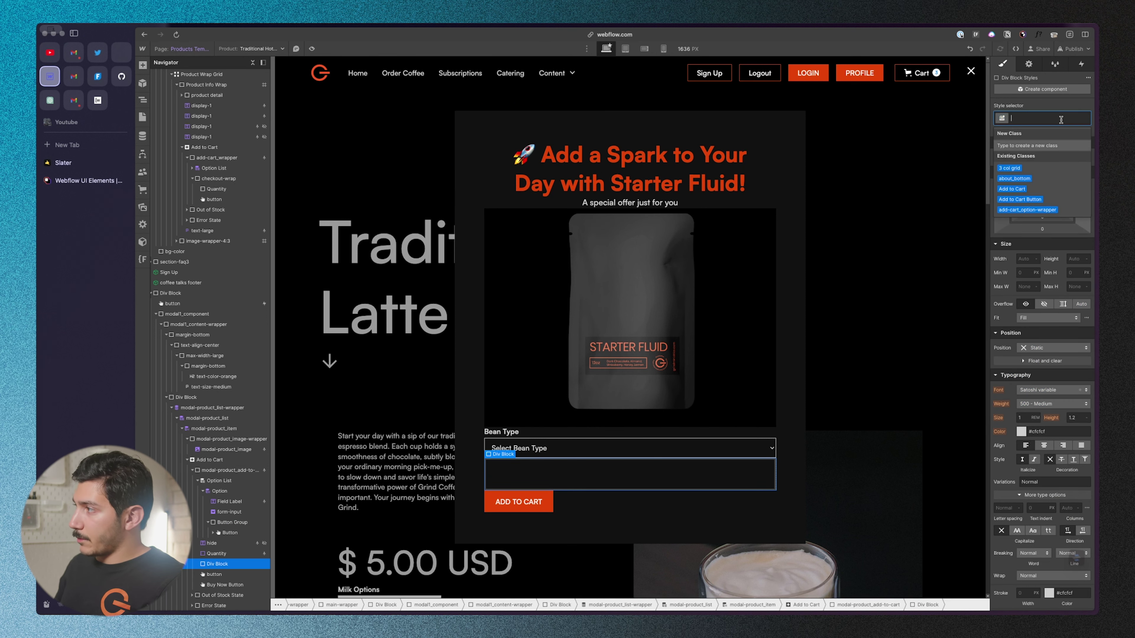
type("padding-bottom")
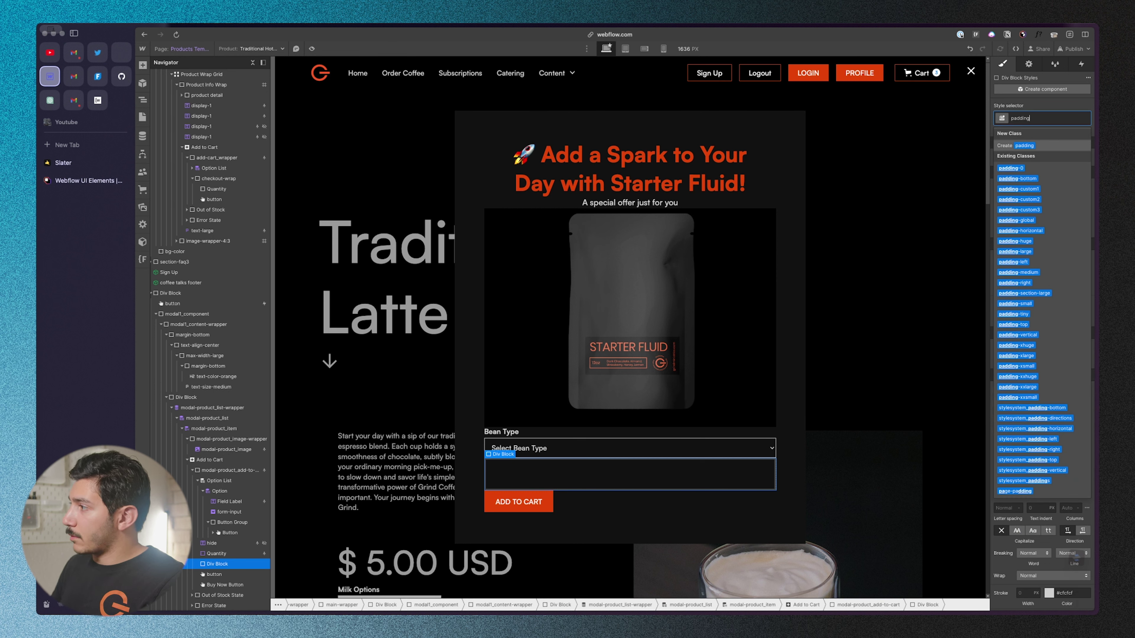
key("Return")
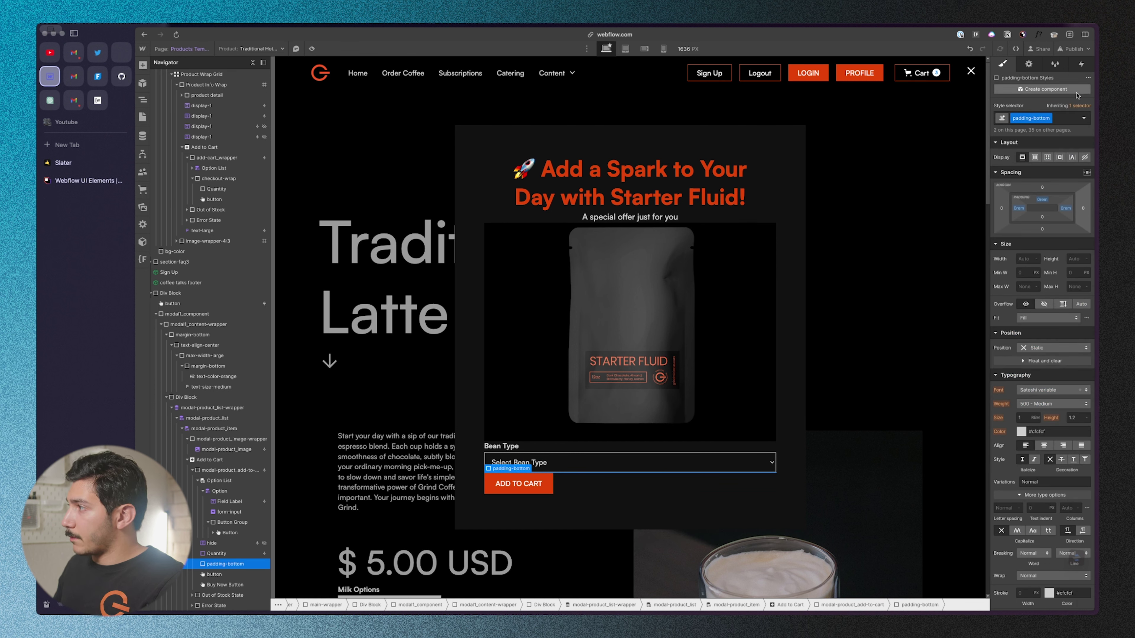
left_click(1064, 119)
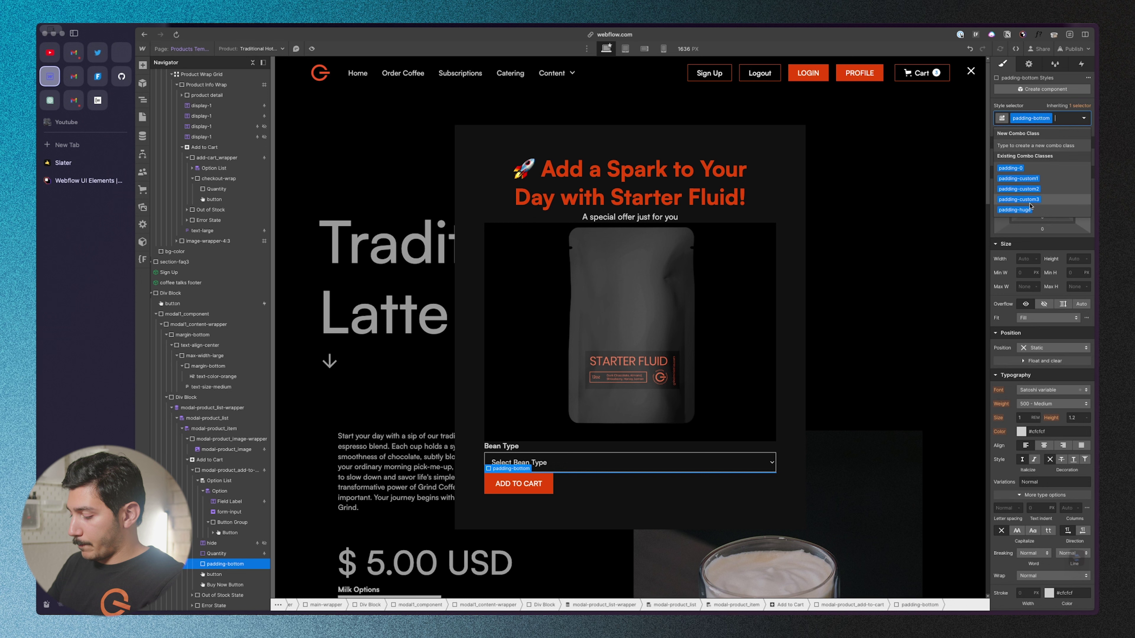
type("padding")
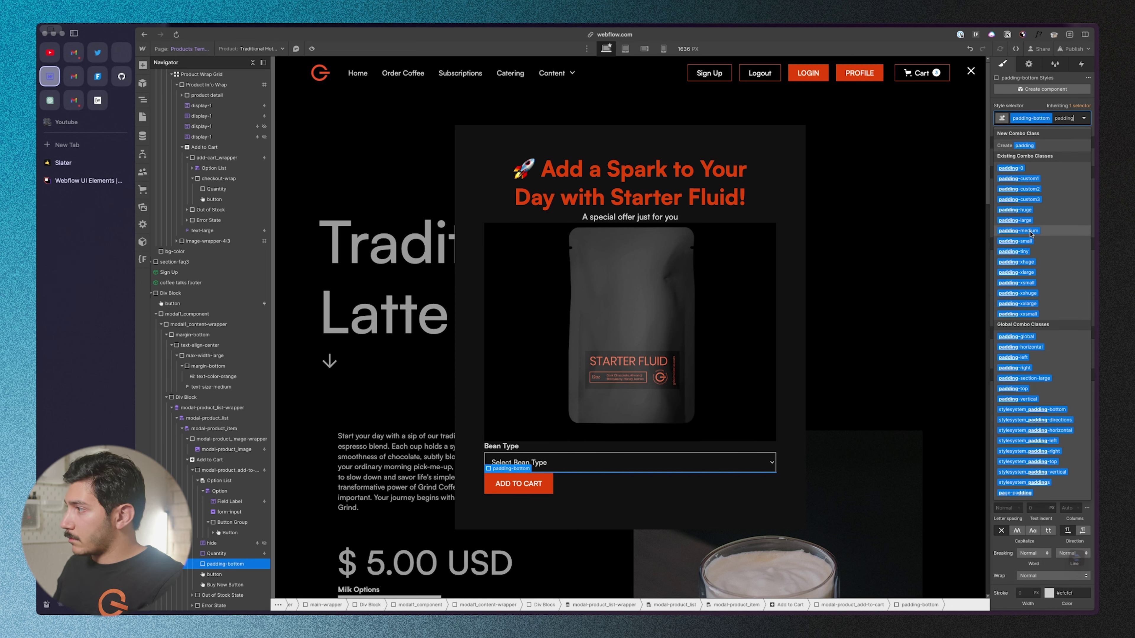
left_click(1026, 241)
left_click(641, 465)
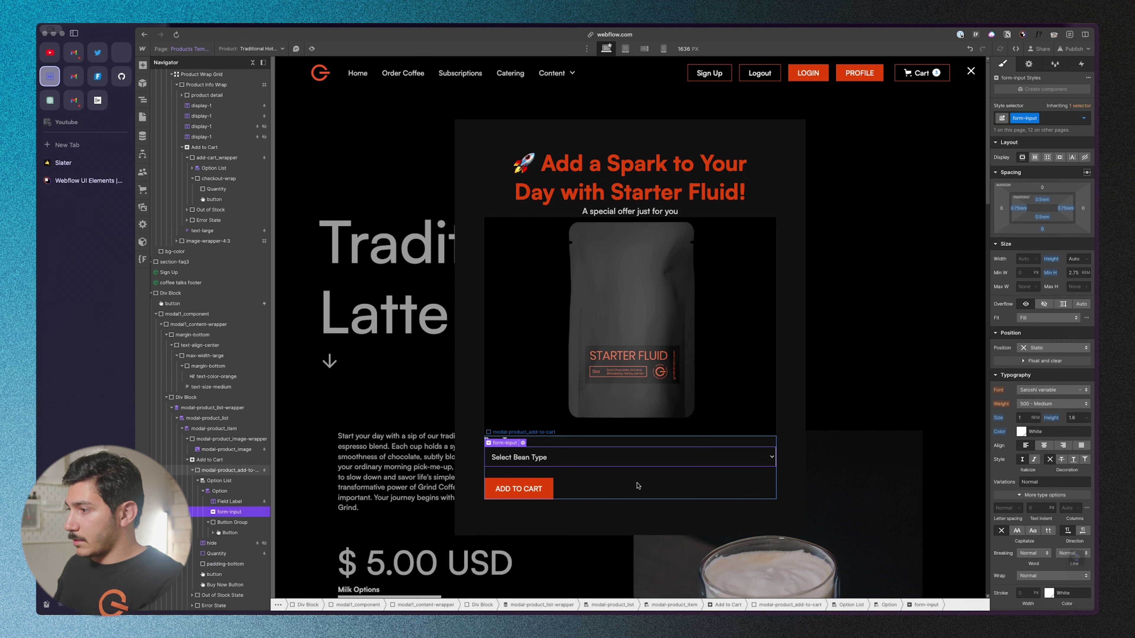
left_click(635, 486)
left_click(583, 461)
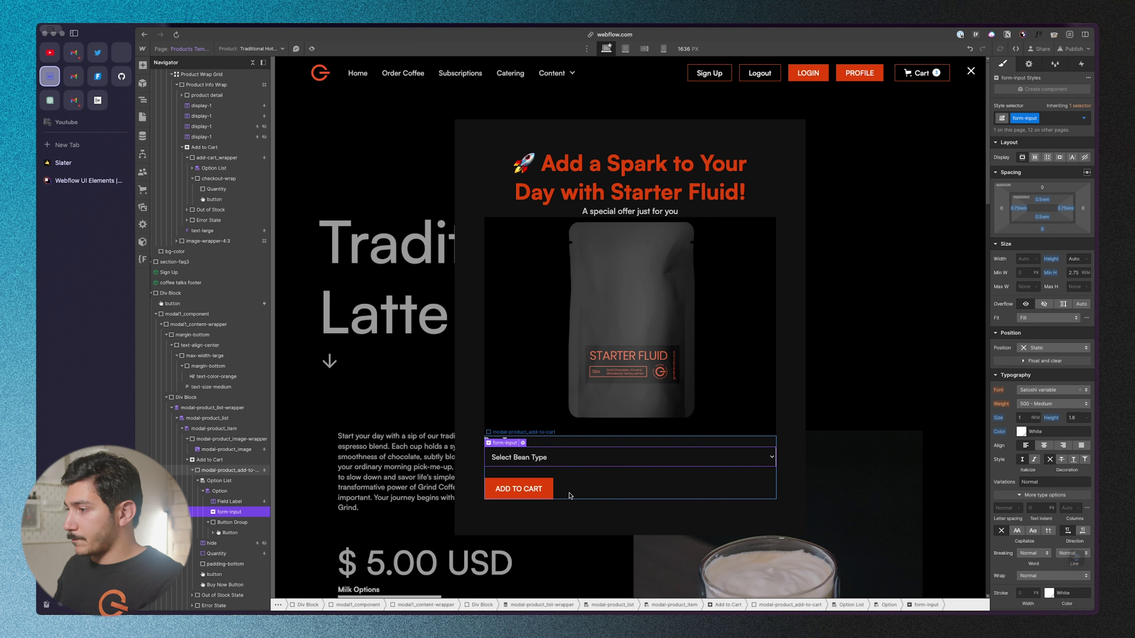
left_click(218, 470)
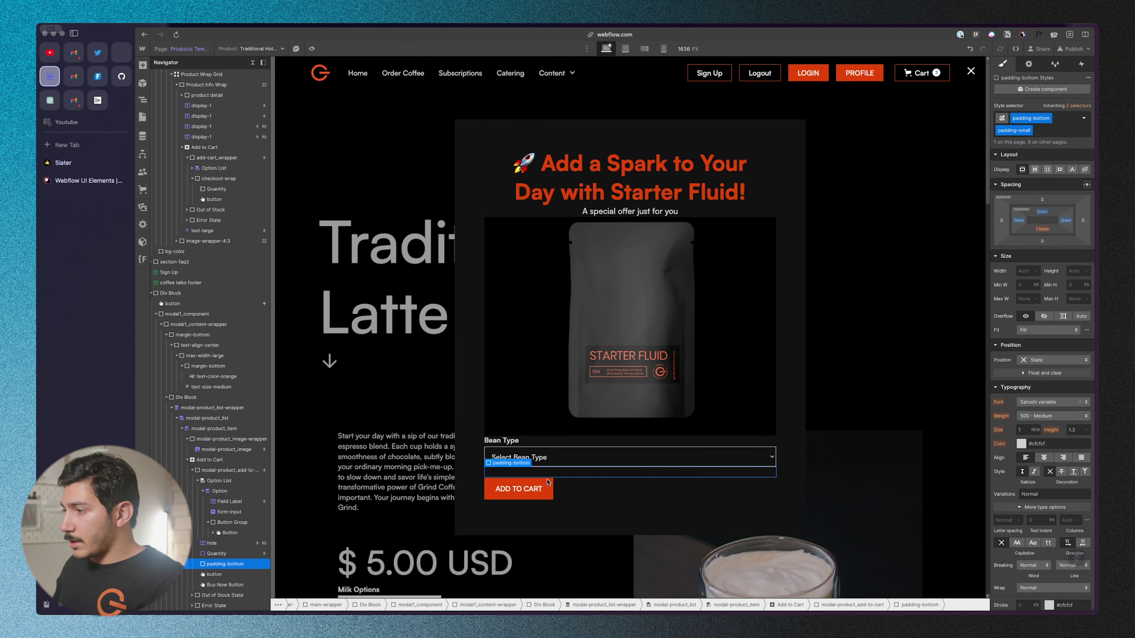
left_click(218, 461)
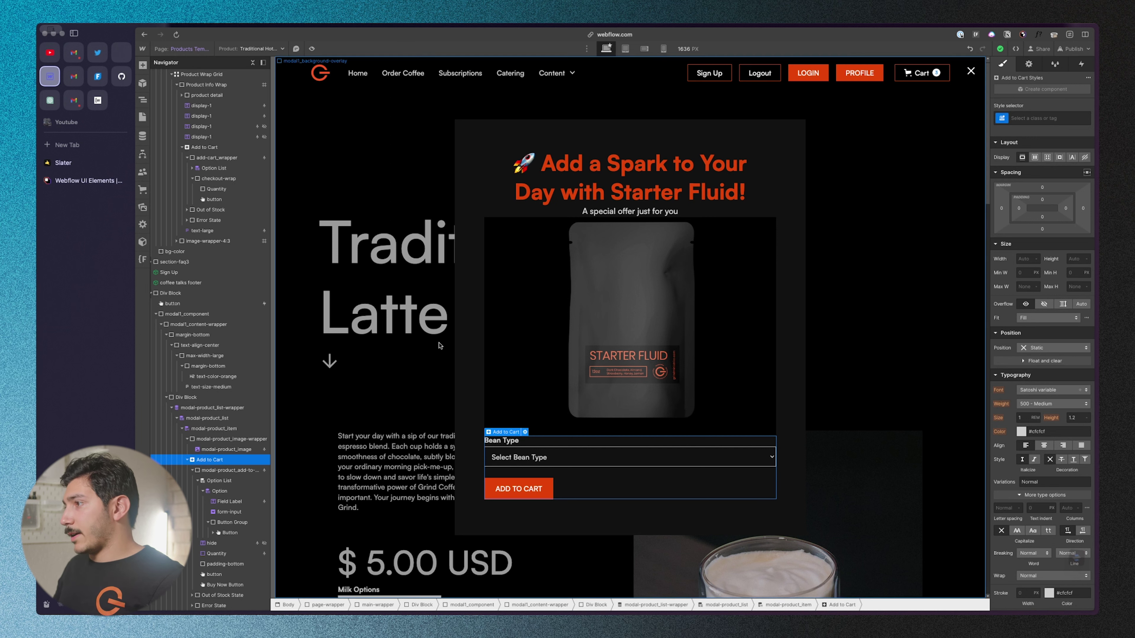
left_click(509, 300)
- Wrap the modal-product_image-wrapper in a div block and apply the margin-vertical and margin-medium classes to the new wrapper
left_click(229, 439)
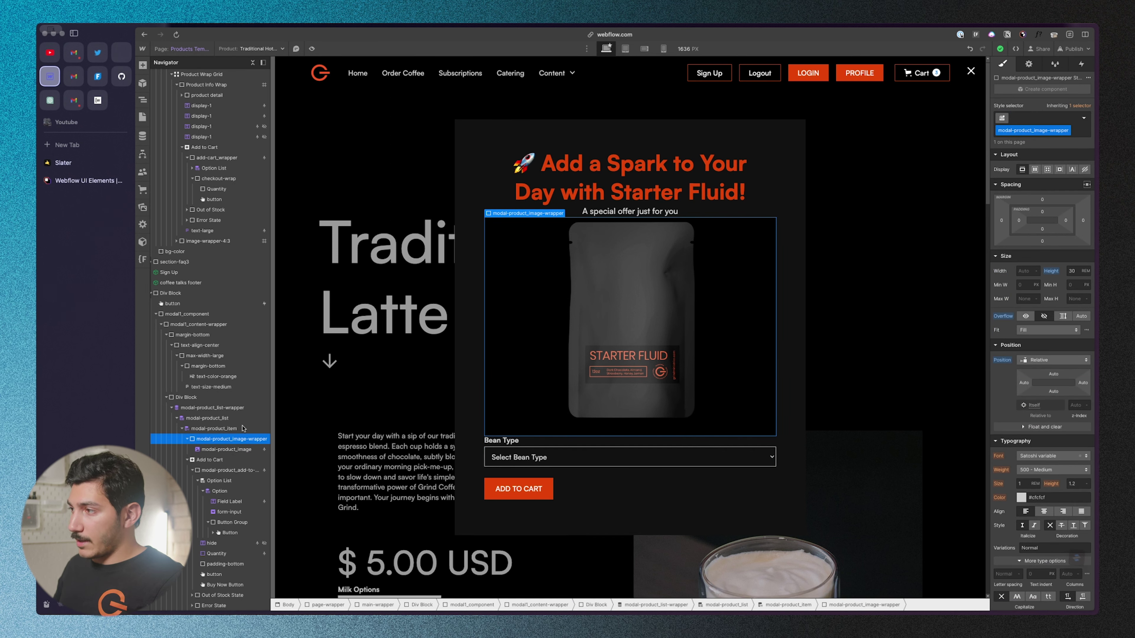
right_click(539, 216)
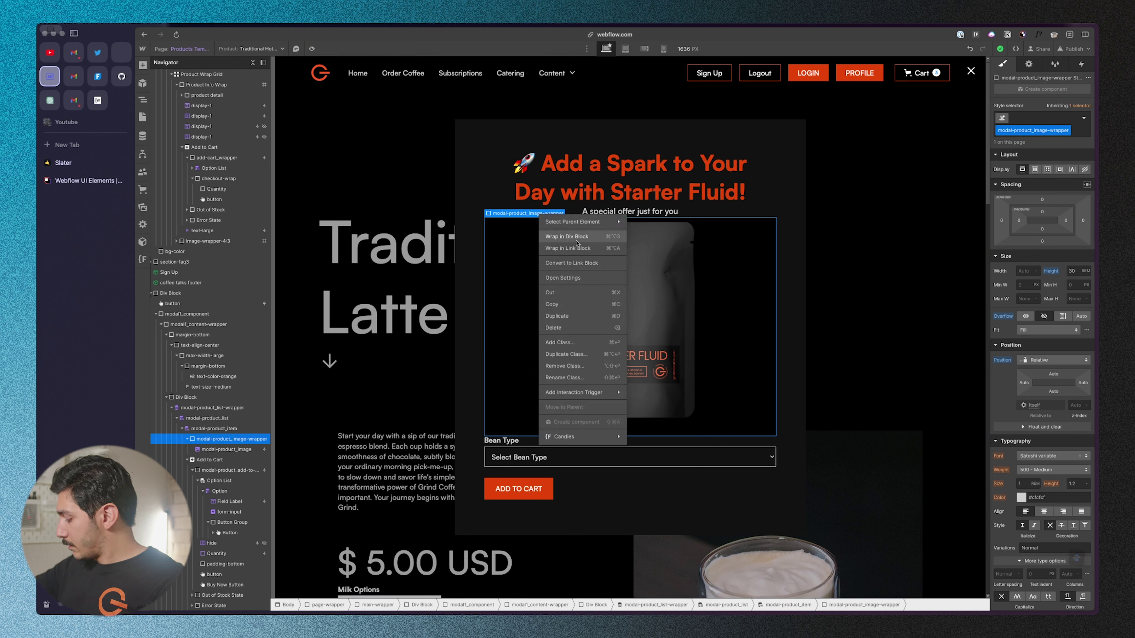
left_click(567, 236)
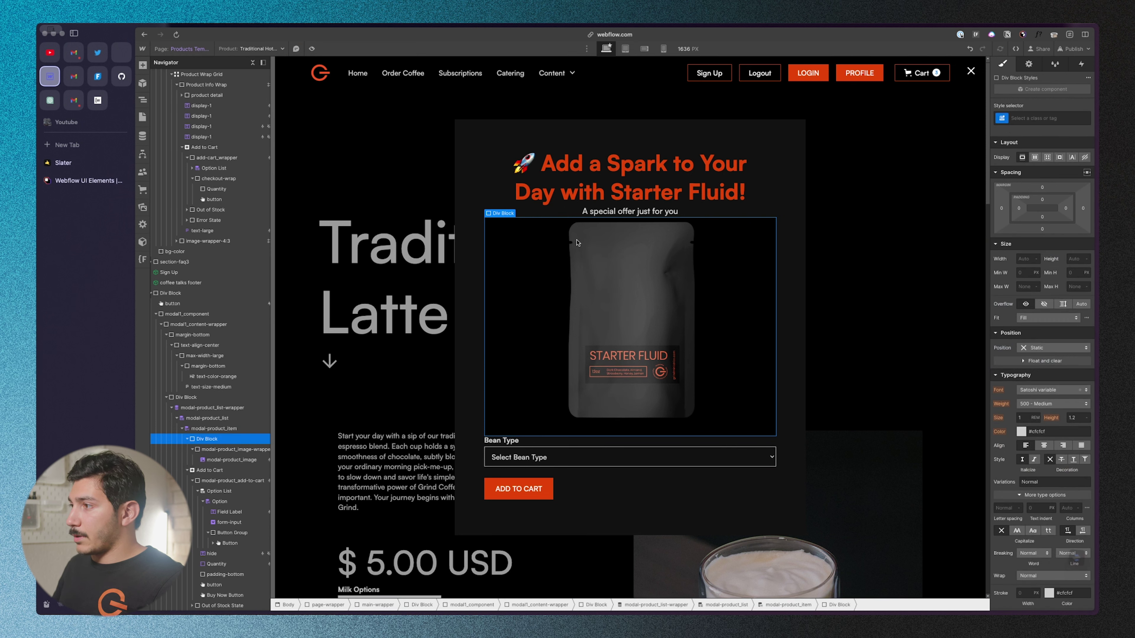
left_click(1048, 119)
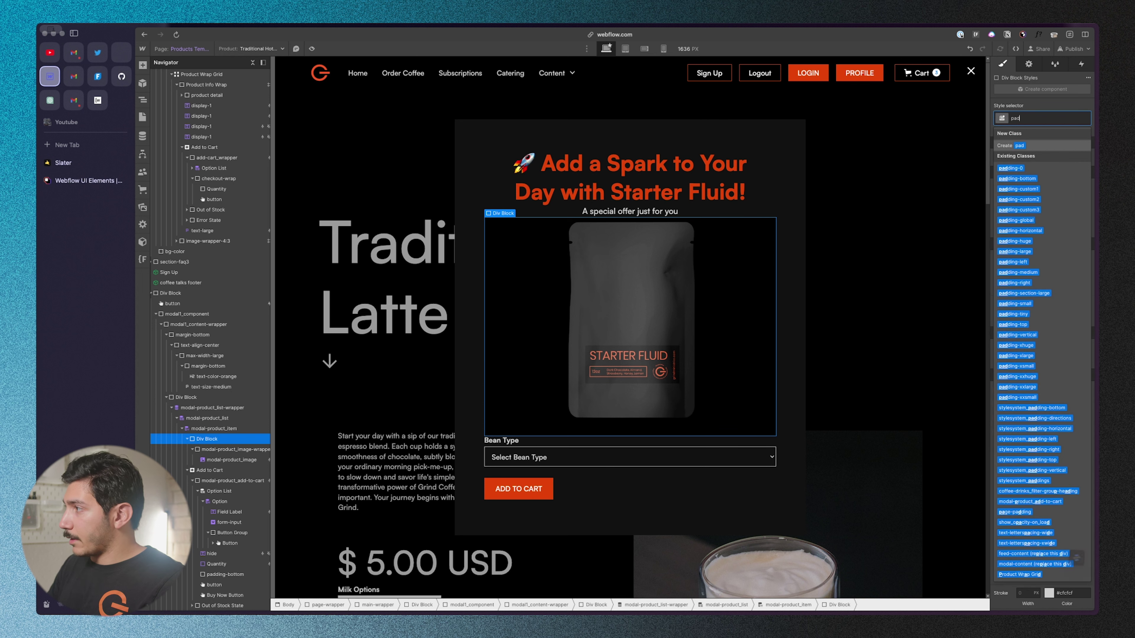
type("m")
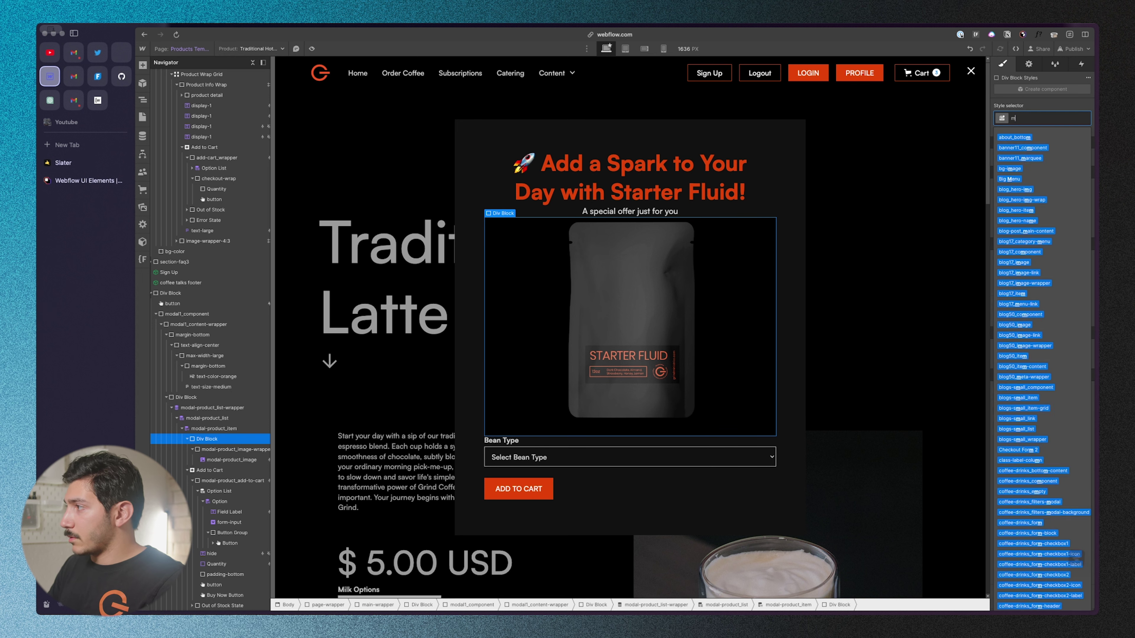
type("argin-ver")
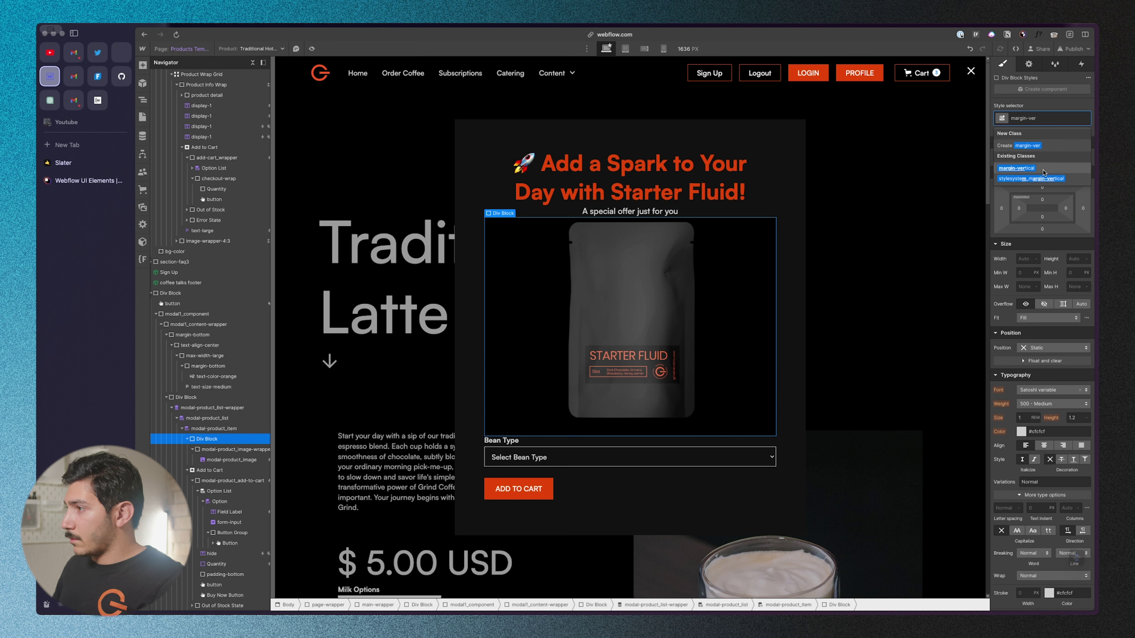
left_click(1044, 173)
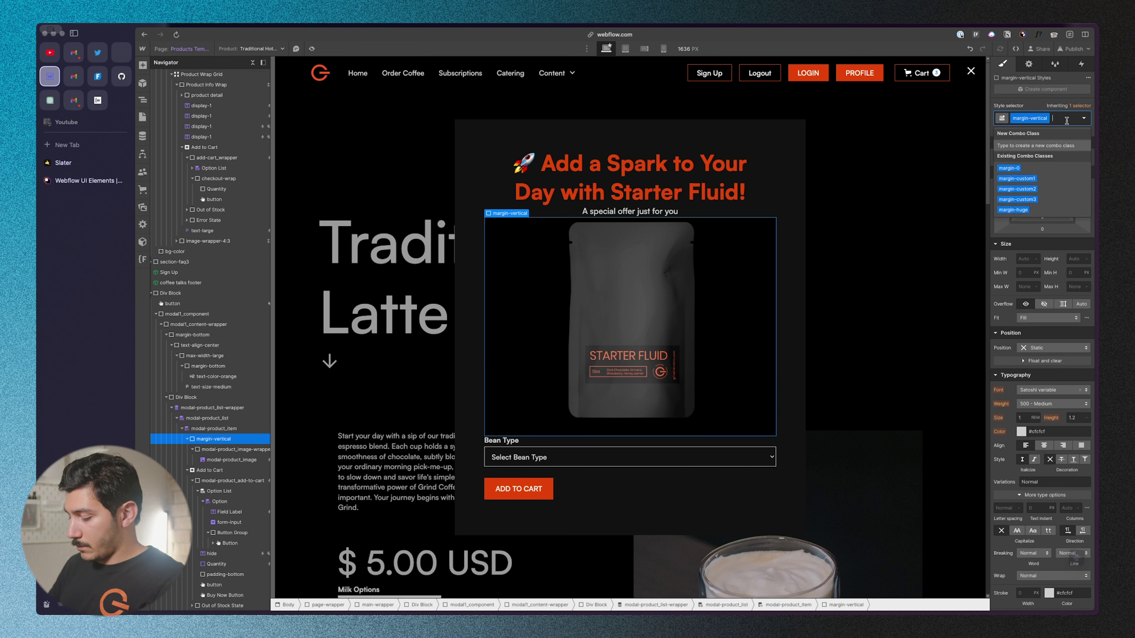
type("margin")
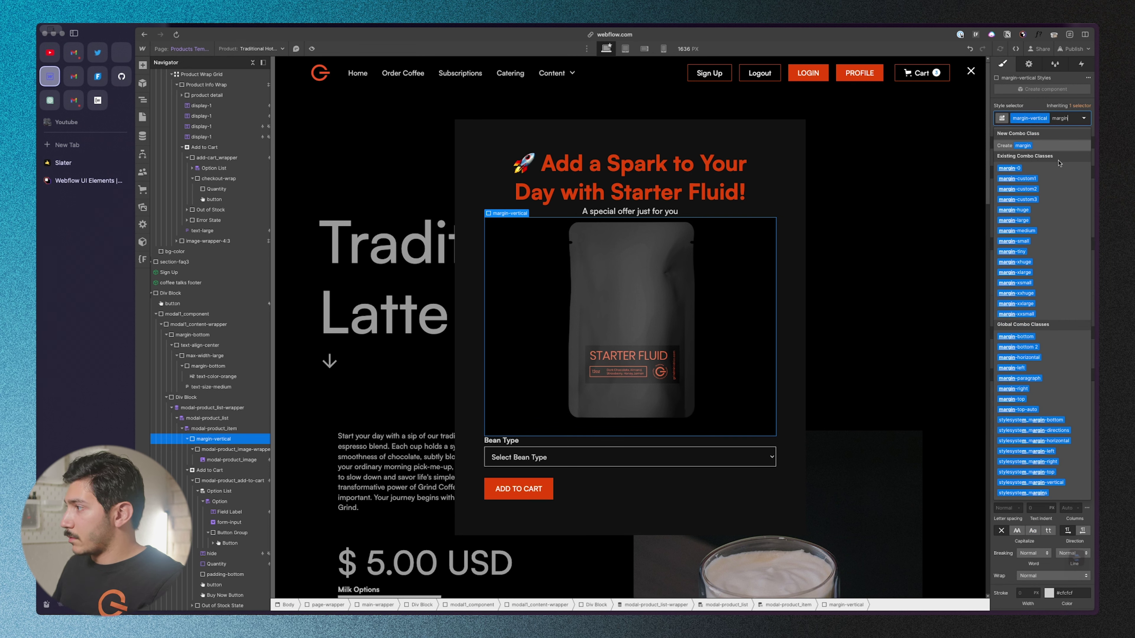
left_click(1045, 231)
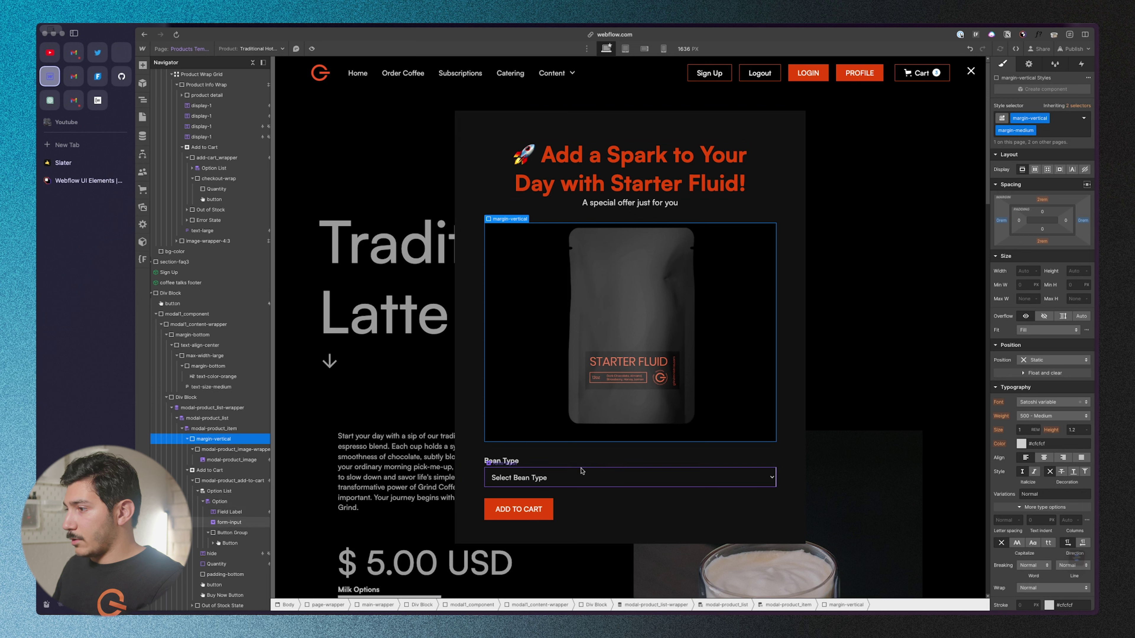
- Insert a text block below the modal's Add to Cart button and bind its text to the Products Price field
left_click(578, 505)
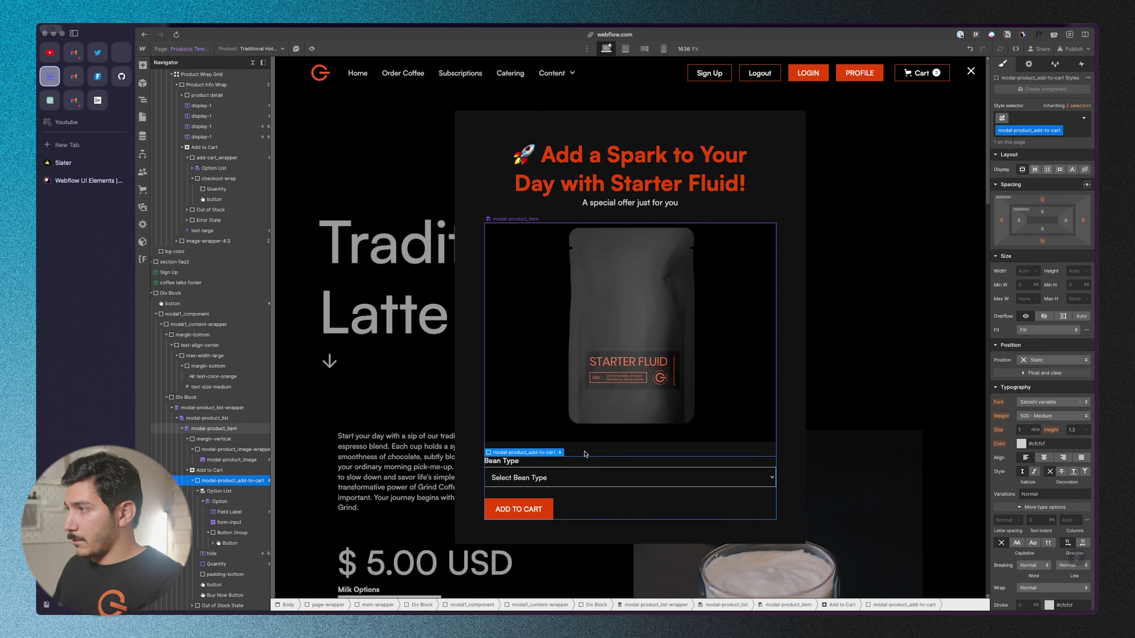
key("super+k")
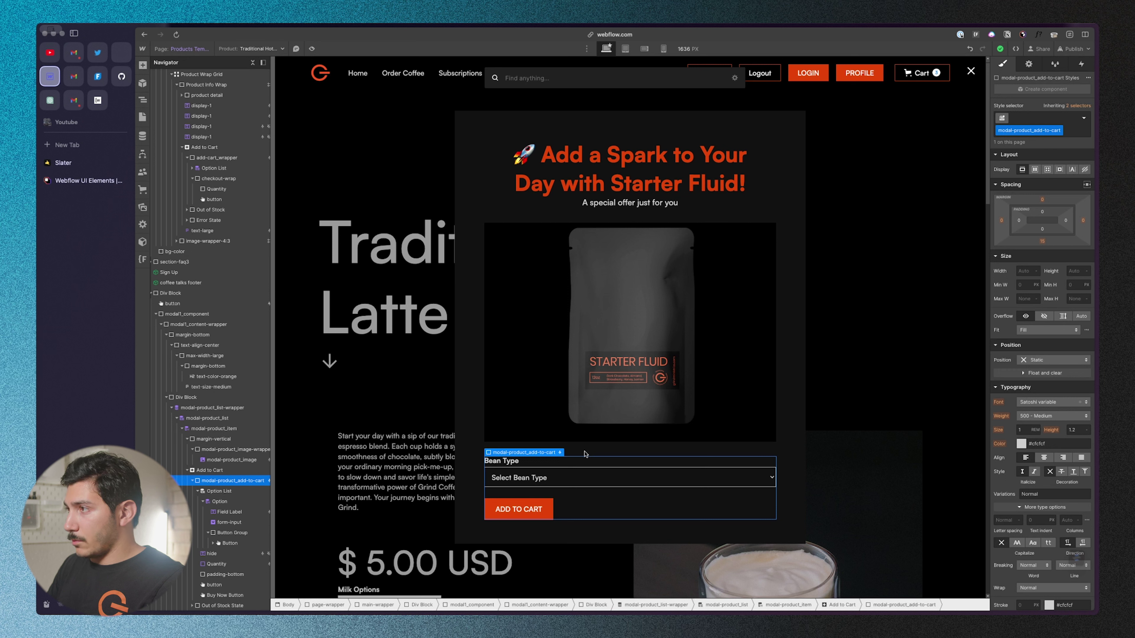
type("text")
key("Down")
key("Return")
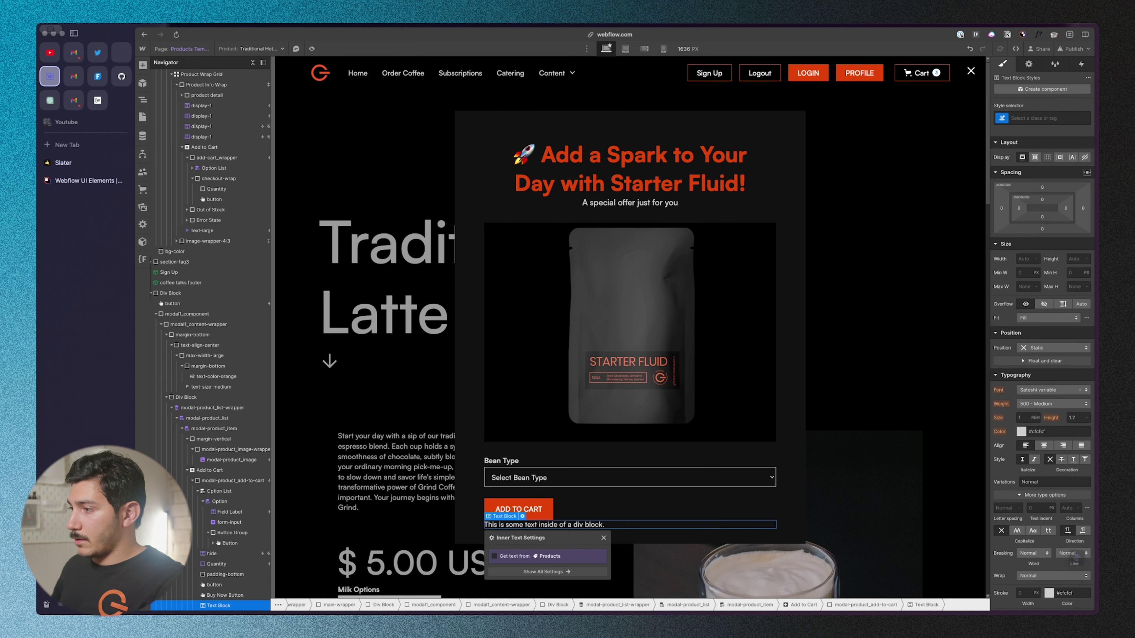
left_click(525, 561)
left_click(531, 567)
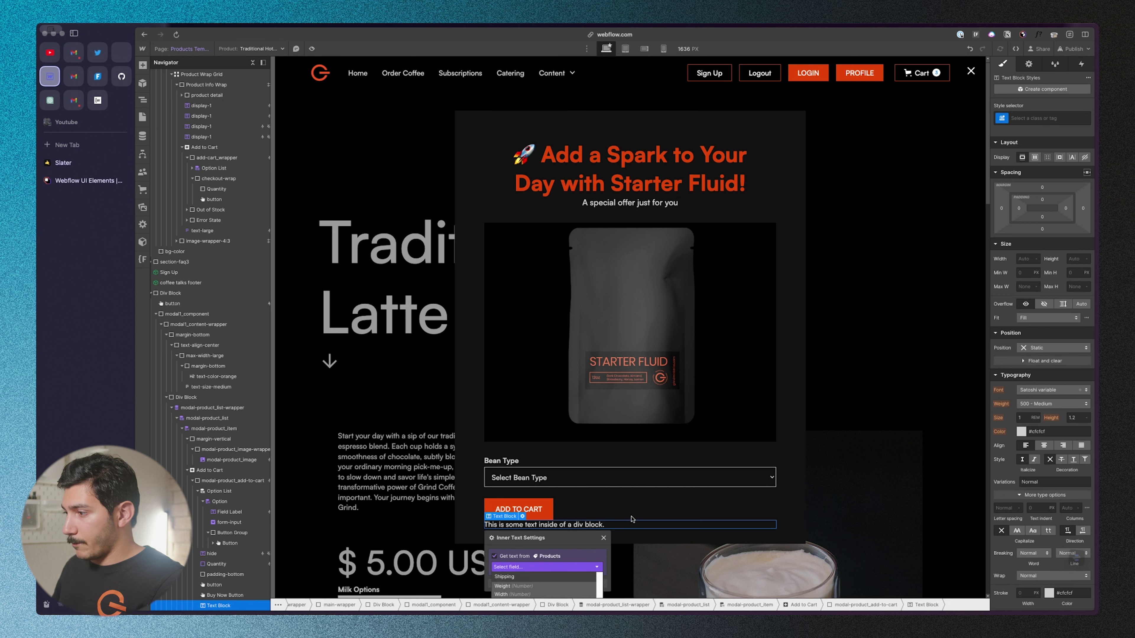
scroll(535, 579, "down", 3)
scroll(545, 583, "up", 3)
left_click(545, 586)
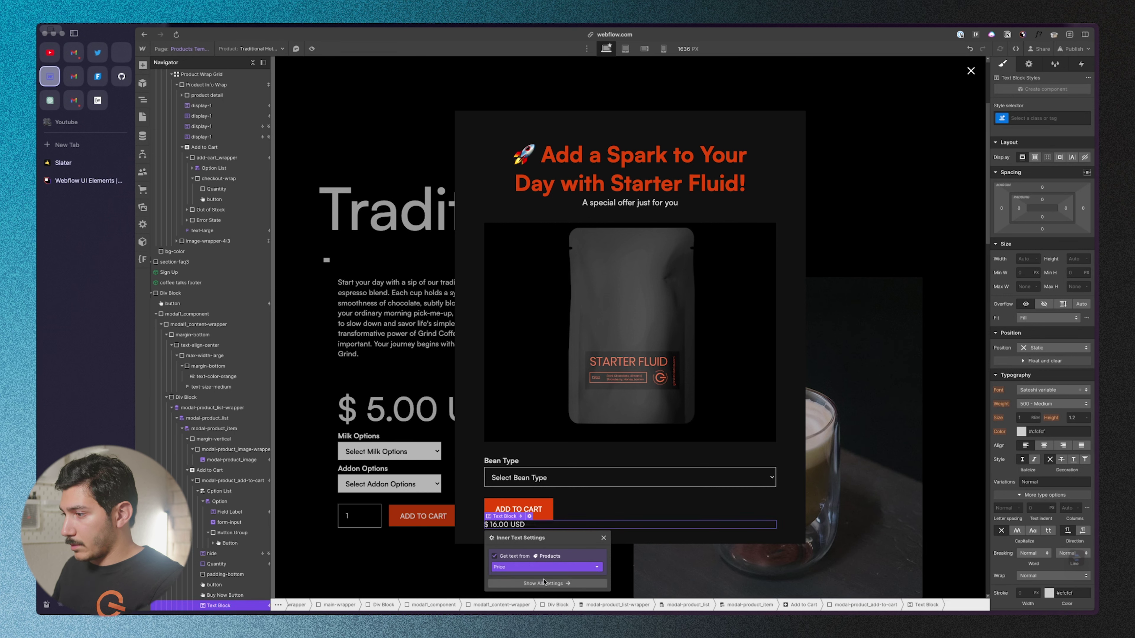
left_click(548, 527)
key("super+e")
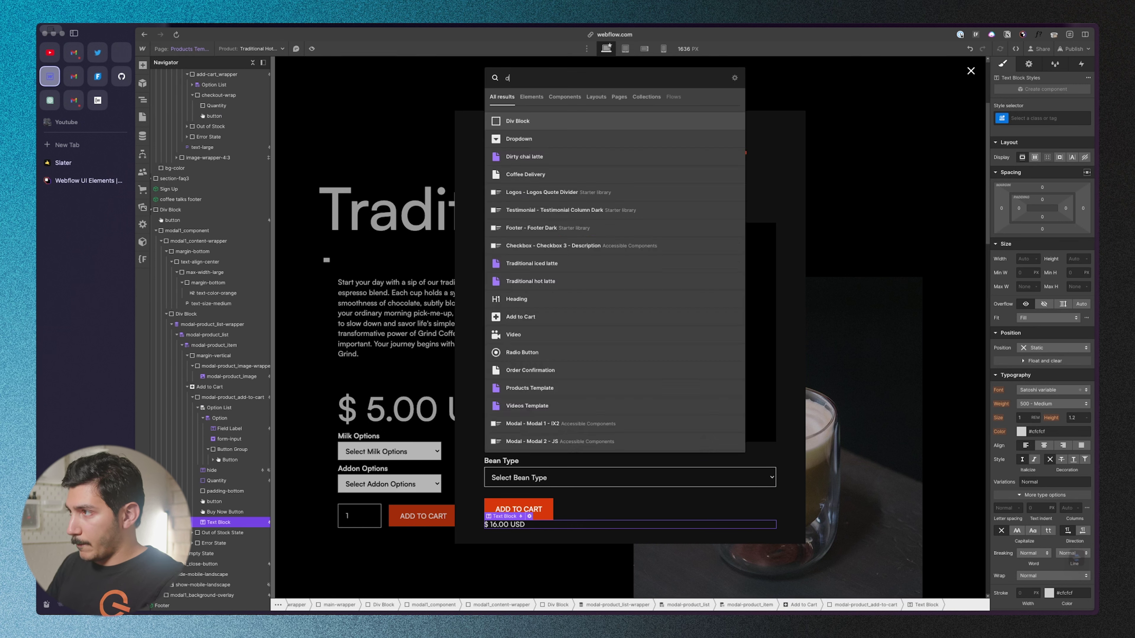
type("div")
key("Return")
key("Delete")
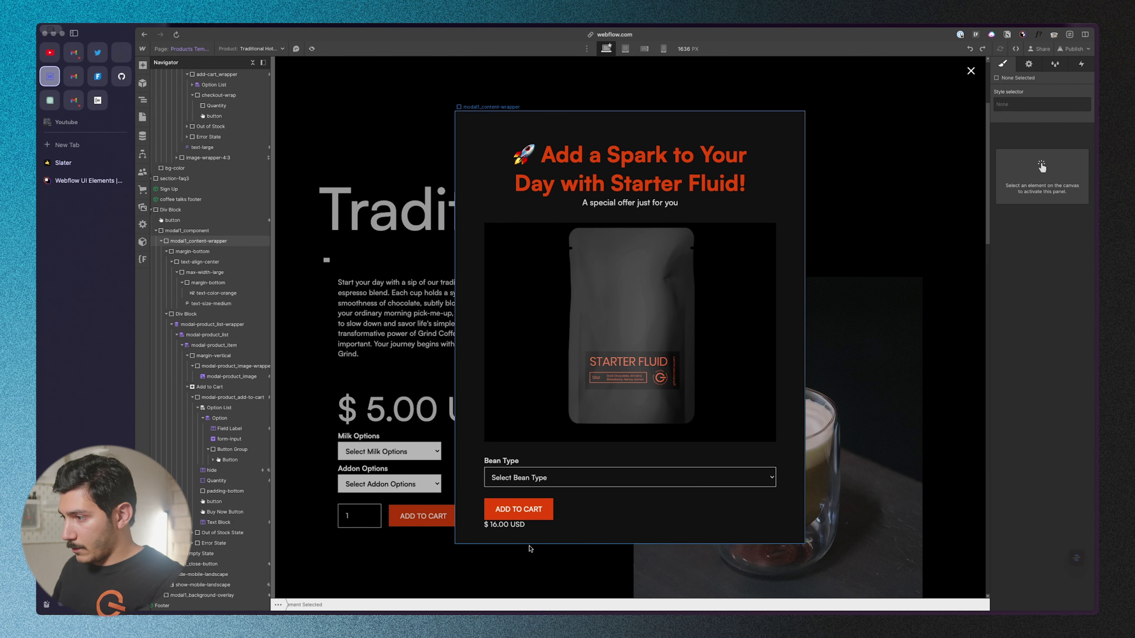
- Duplicate the modal's price text block and bind the copy's text to the Compare-at price field
left_click(527, 526)
key("super+d")
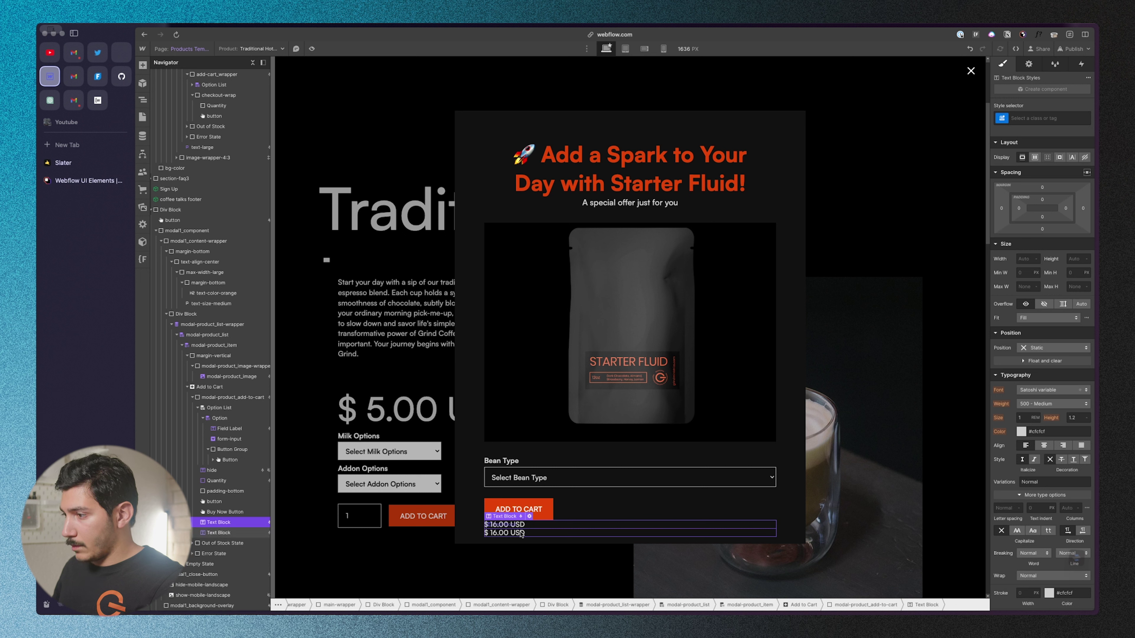
left_click(529, 524)
left_click(531, 502)
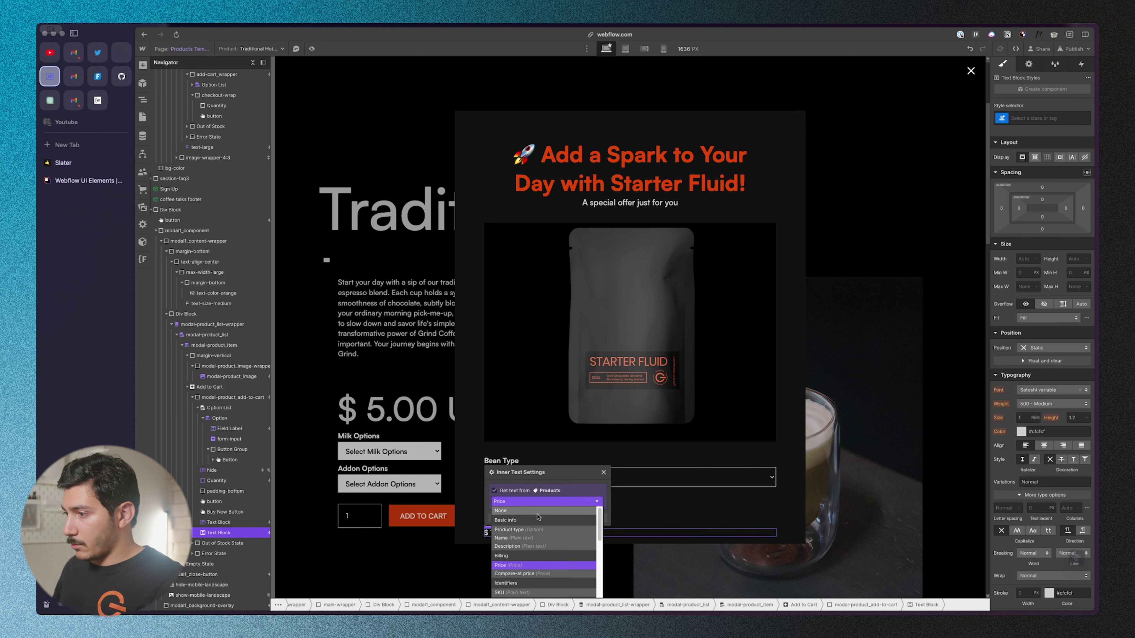
scroll(535, 573, "down", 5)
scroll(536, 574, "up", 3)
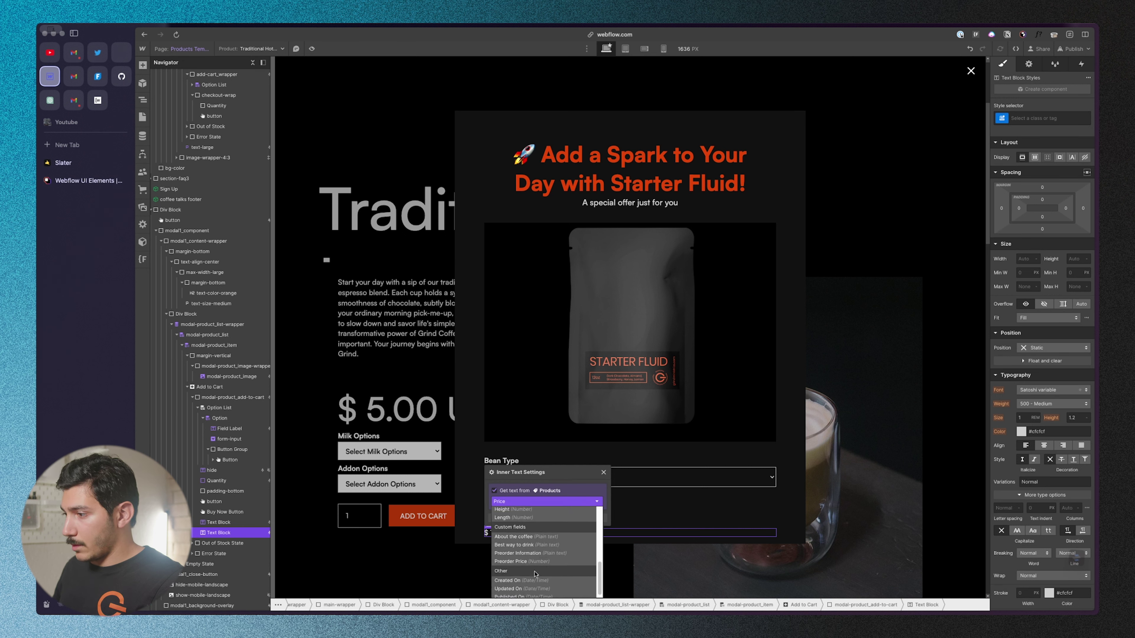
scroll(534, 559, "up", 3)
left_click(554, 551)
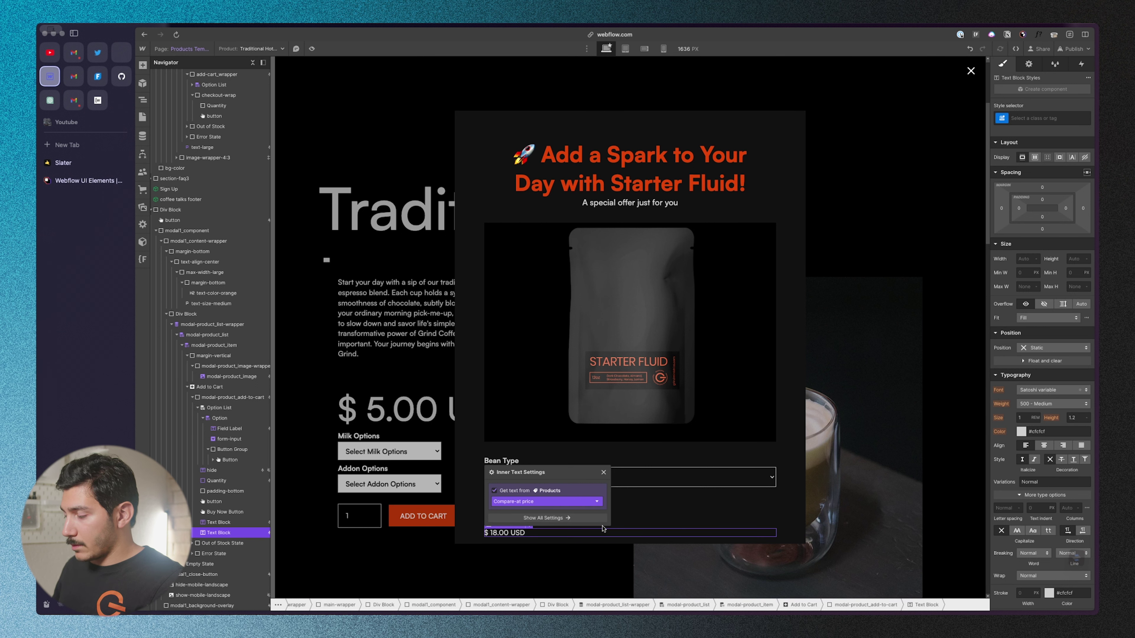
- Apply a new class named compare-at-price to the modal's compare-at price text block
left_click(589, 527)
left_click(589, 523)
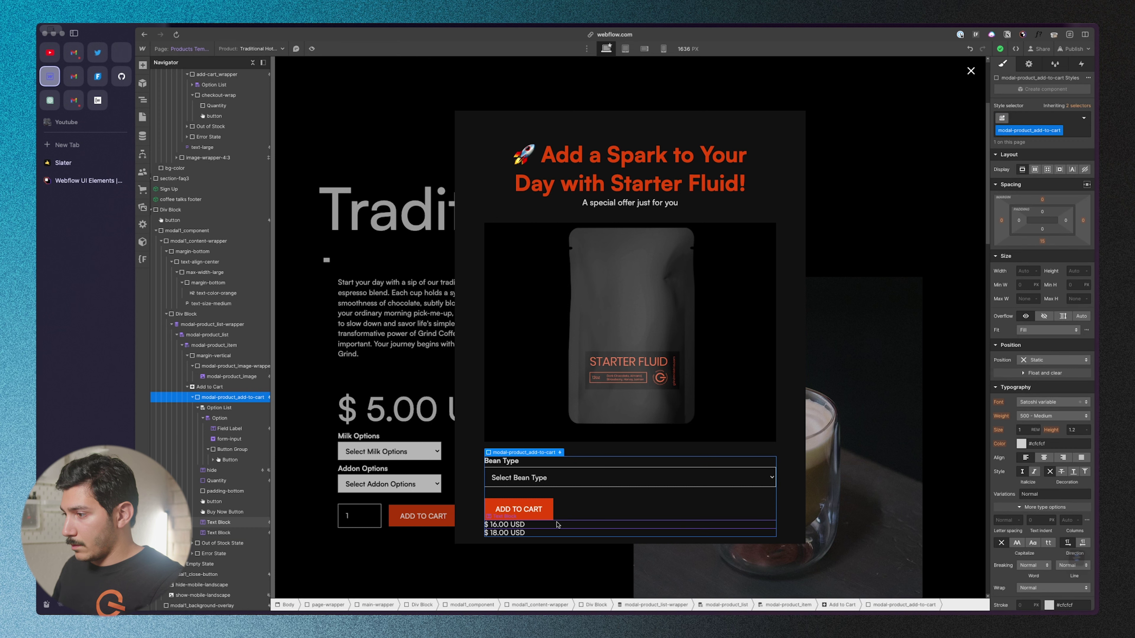
left_click(546, 526)
left_click(544, 532)
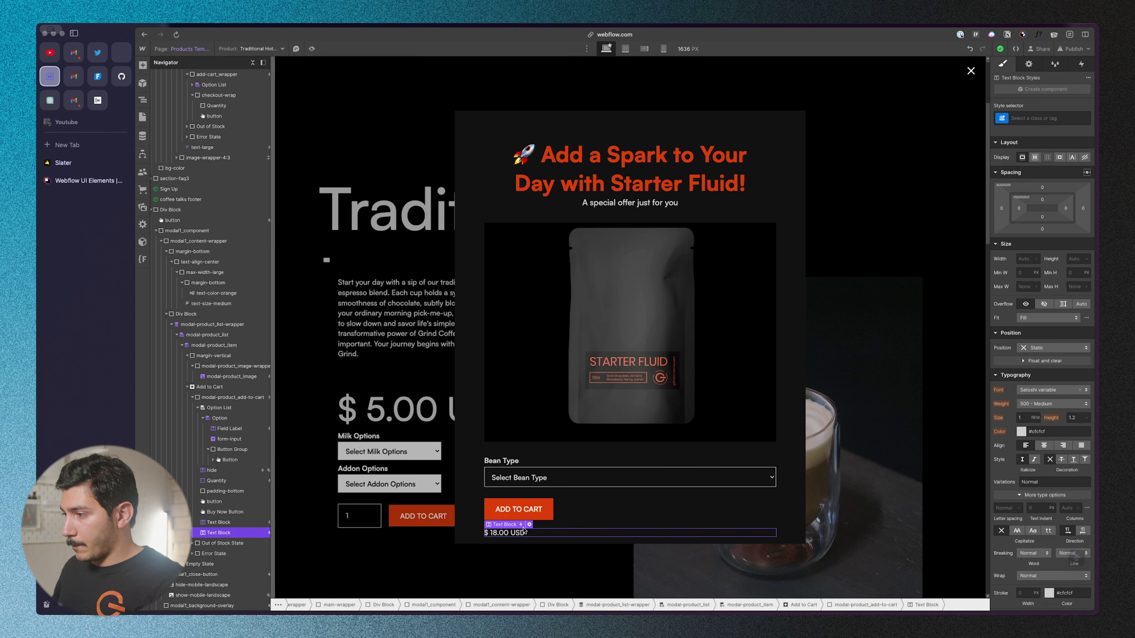
left_click(1028, 65)
key("s")
left_click(1046, 117)
type("comp")
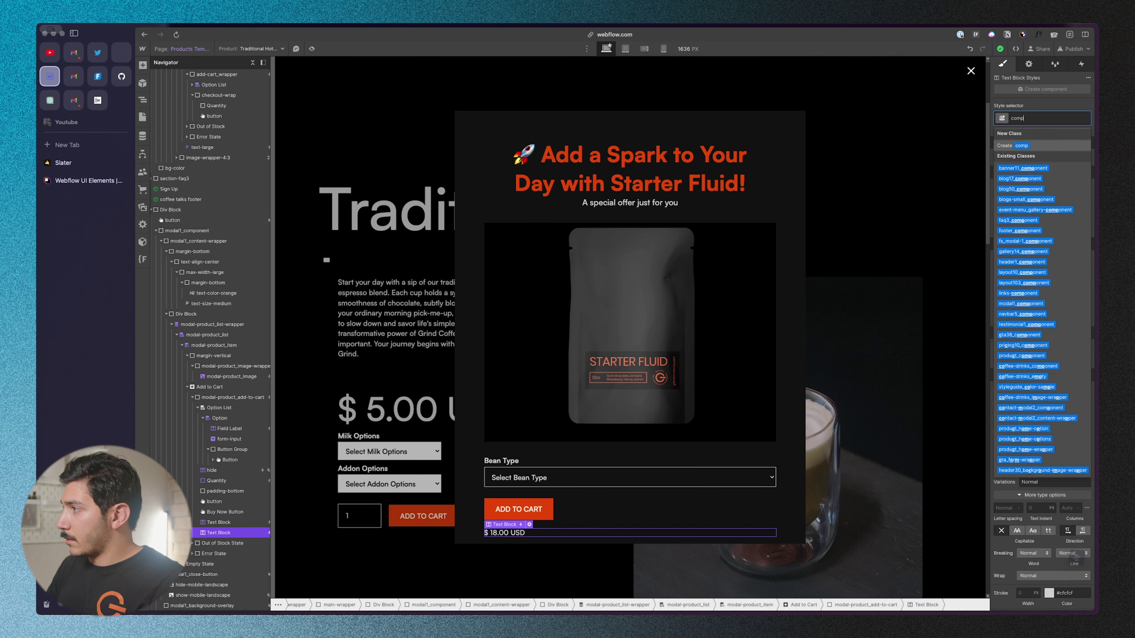
key("BackSpace")
type("c")
key("BackSpace")
type("compare-")
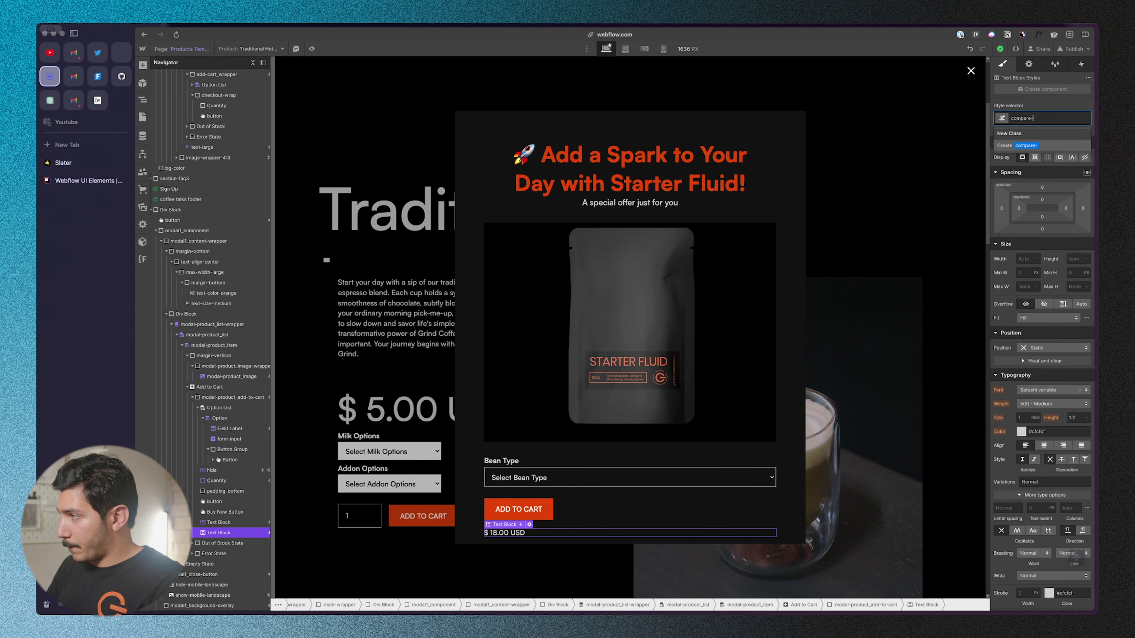
type("at-pric")
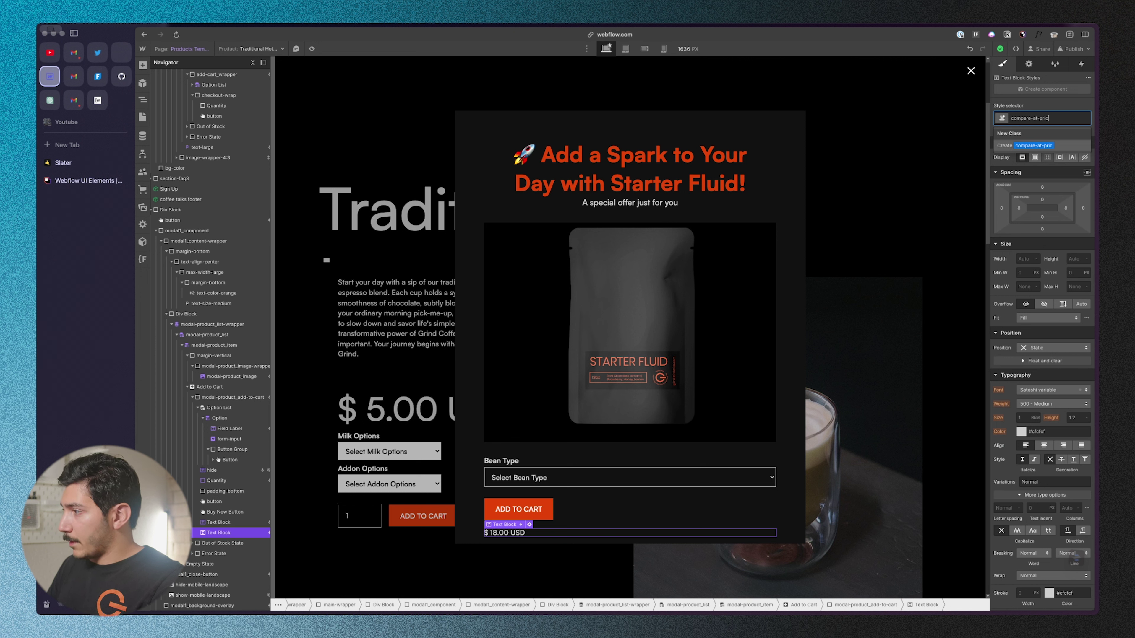
type("e")
key("Return")
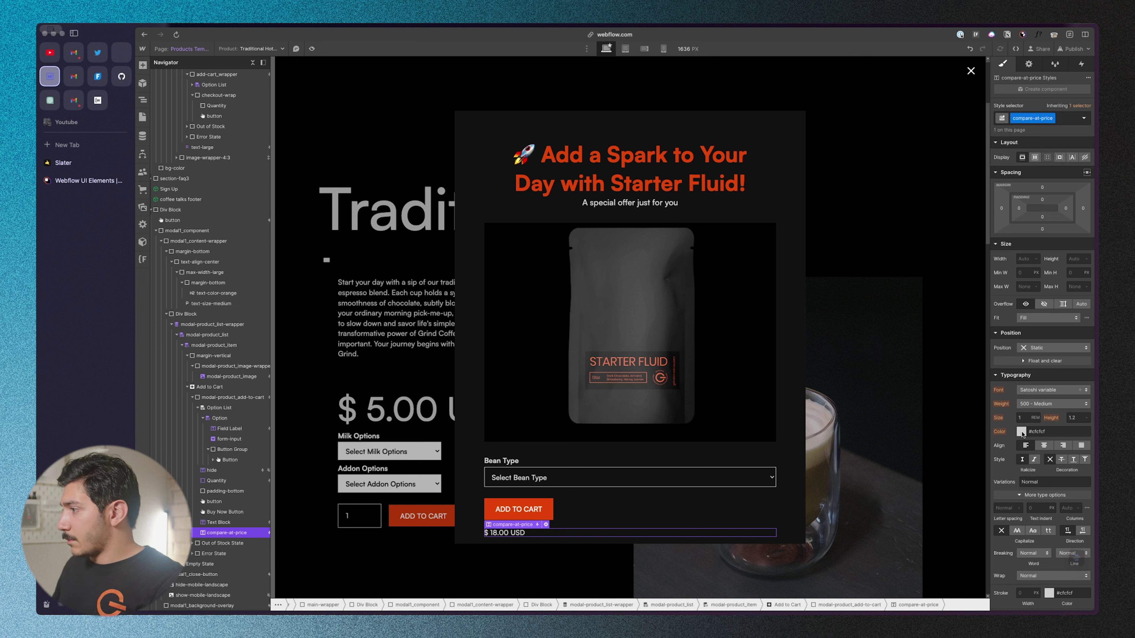
- Set the compare-at price text color to the gray #9b9797 and give it a strikethrough decoration
left_click(1022, 432)
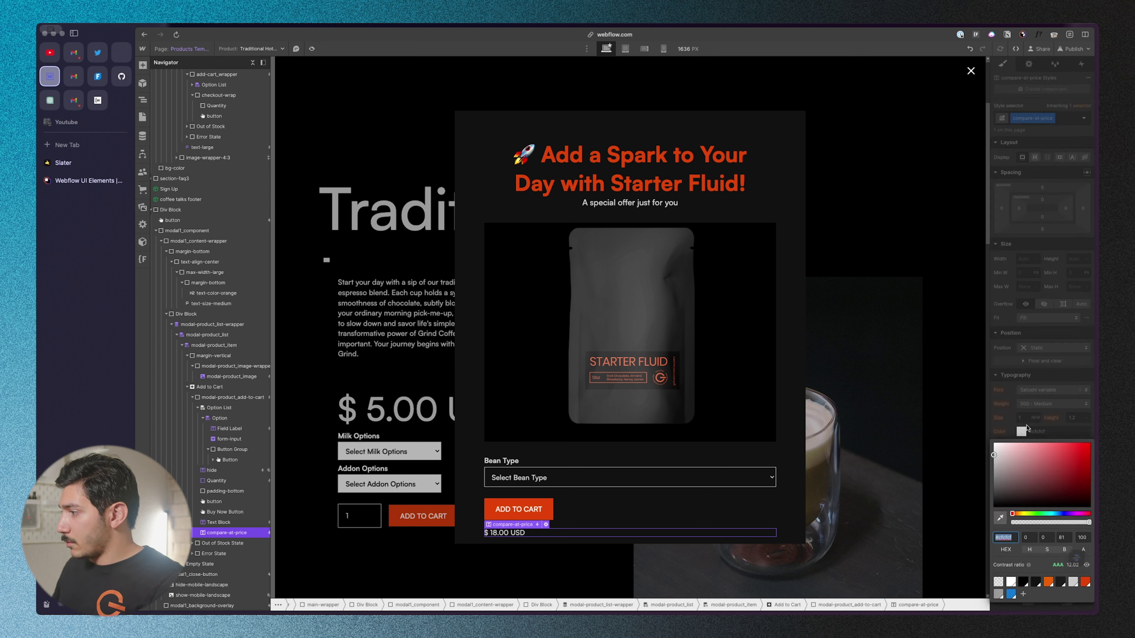
left_click(1073, 582)
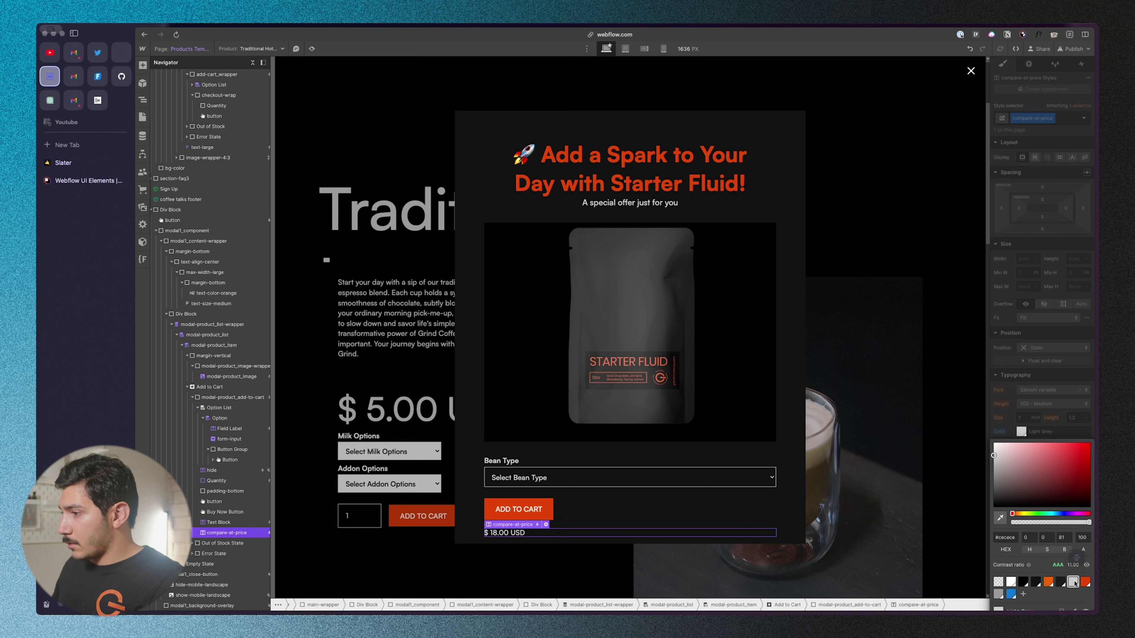
left_click(1063, 421)
left_click(1020, 432)
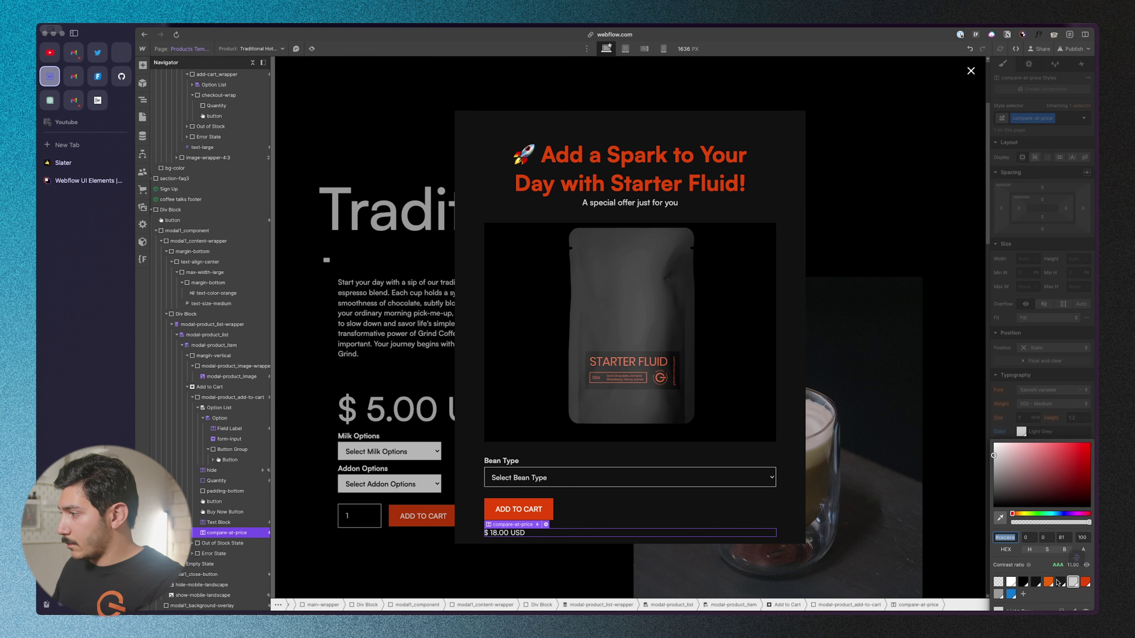
left_click(998, 468)
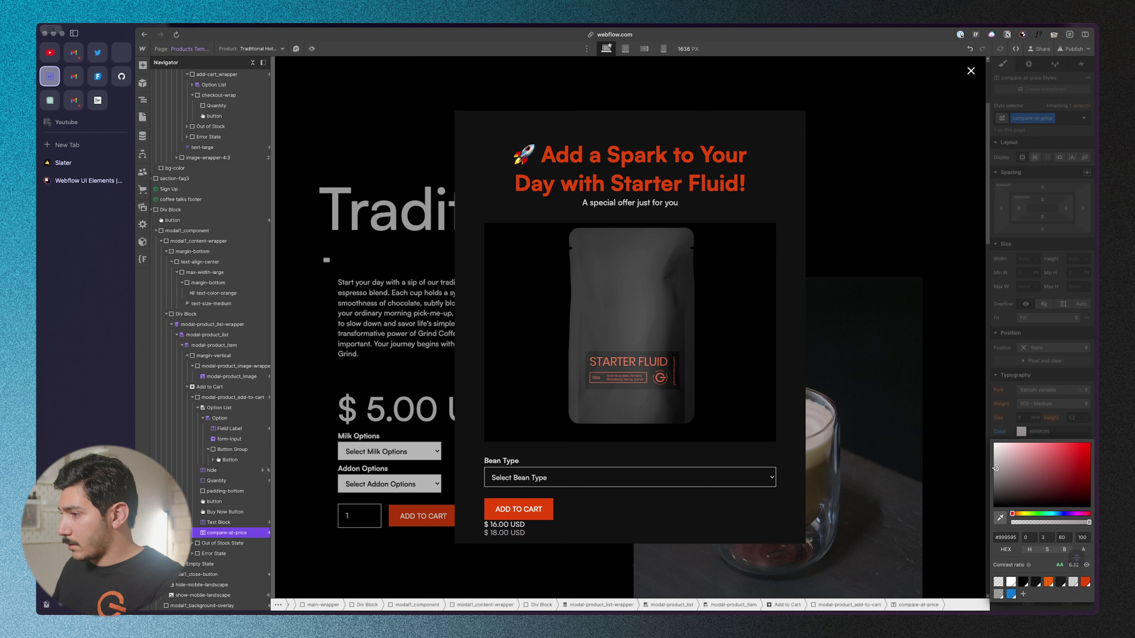
left_click_drag(996, 468, 996, 467)
key("Escape")
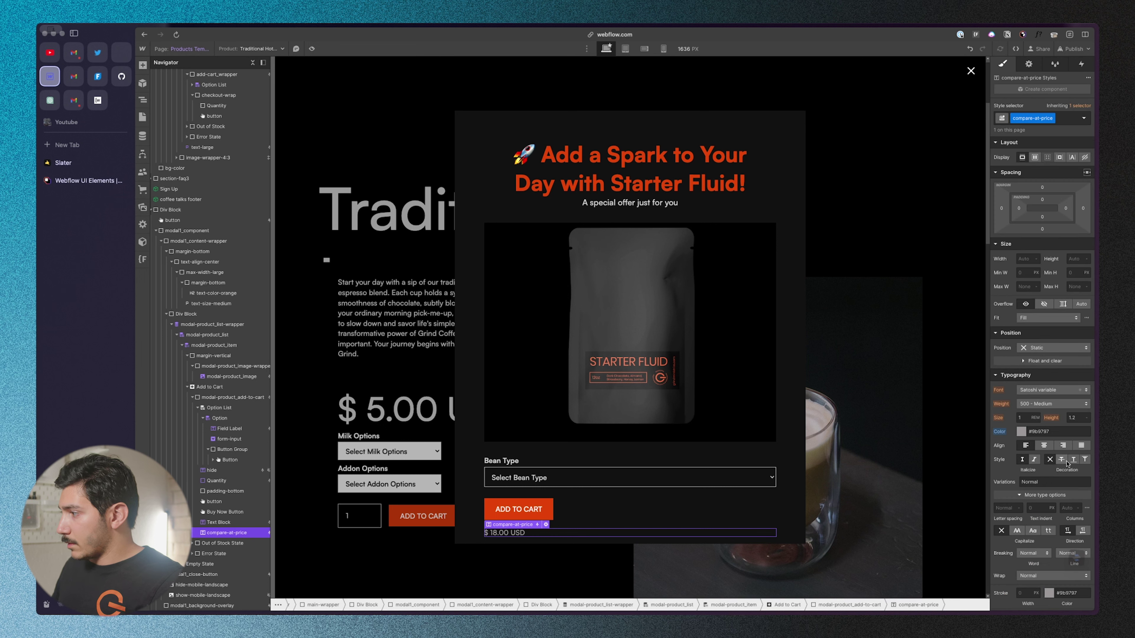
left_click(1062, 461)
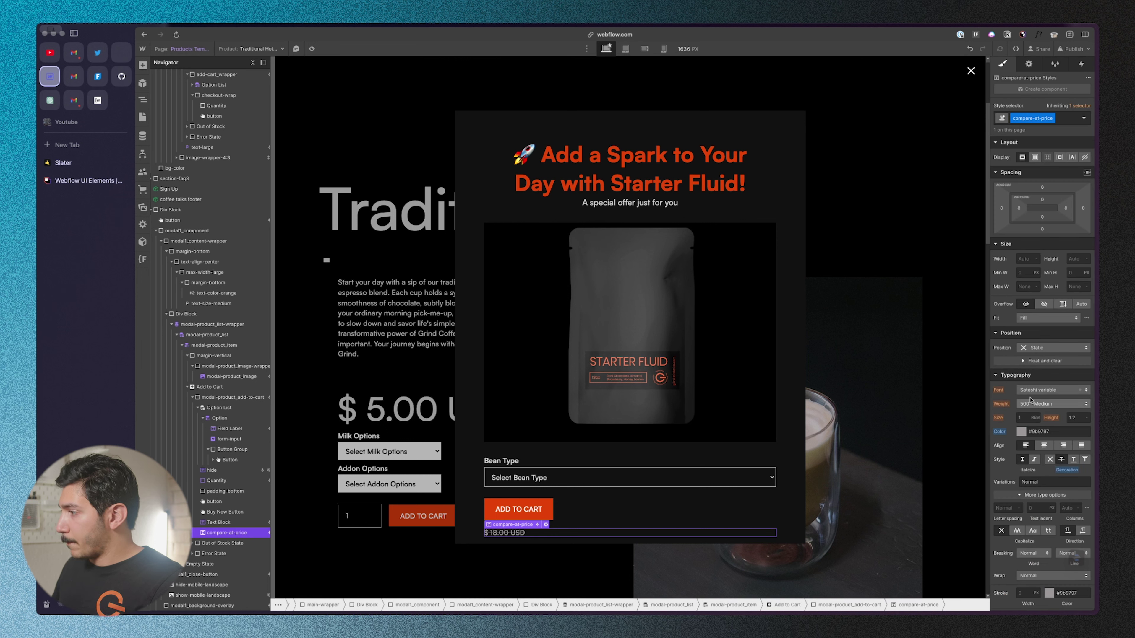
- Wrap the margin-vertical block around the modal's product image in a new div block
left_click(625, 525)
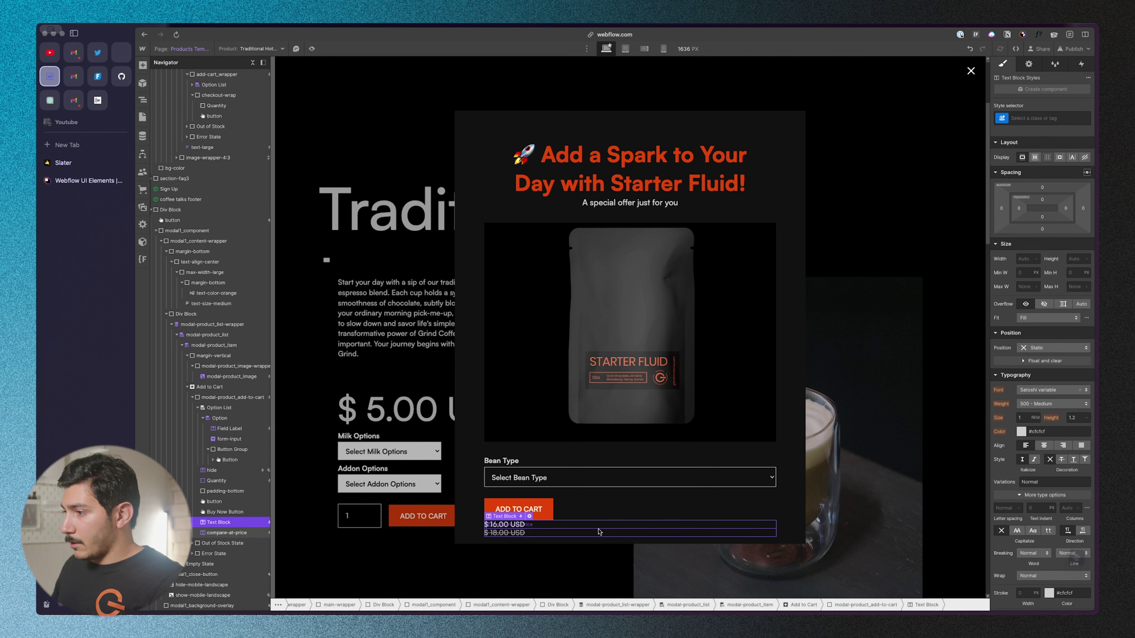
left_click(683, 403)
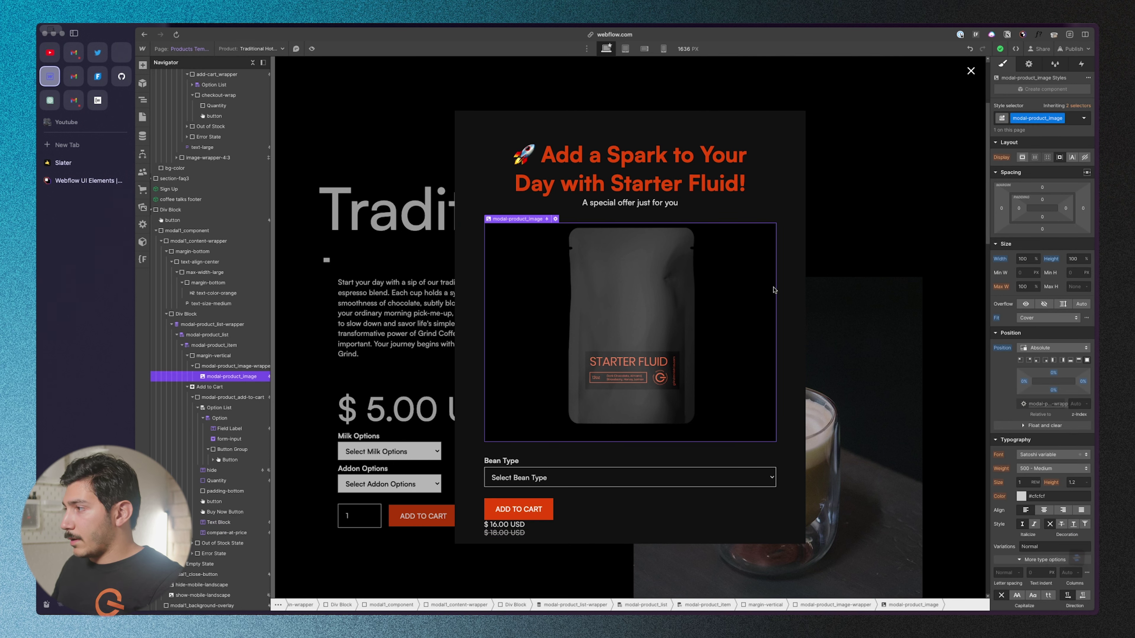
left_click(788, 277)
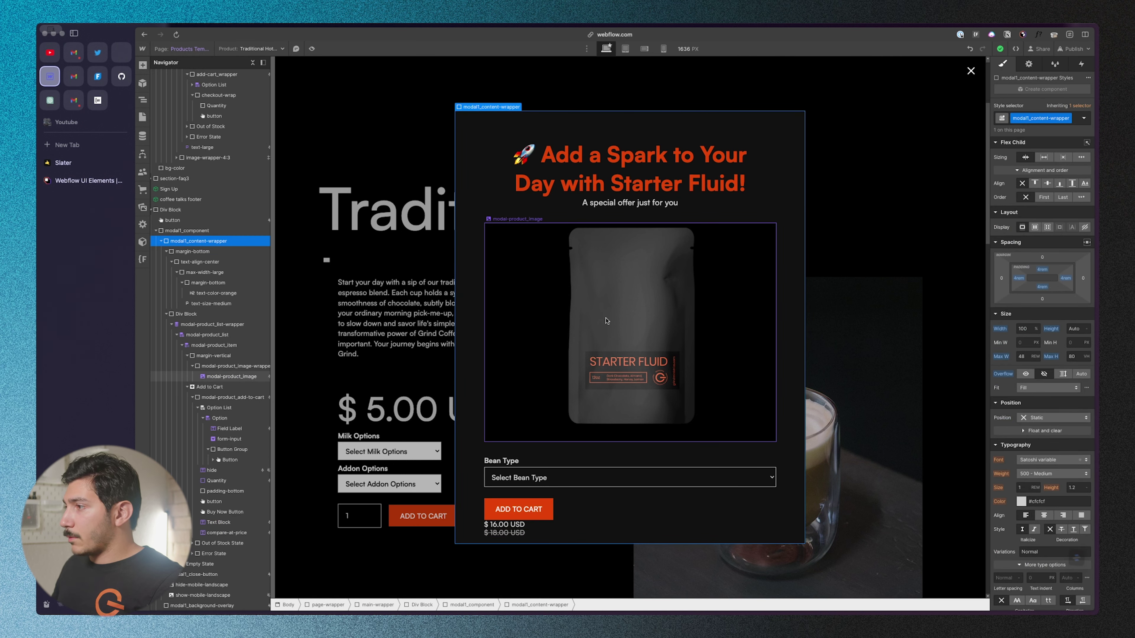
left_click(632, 303)
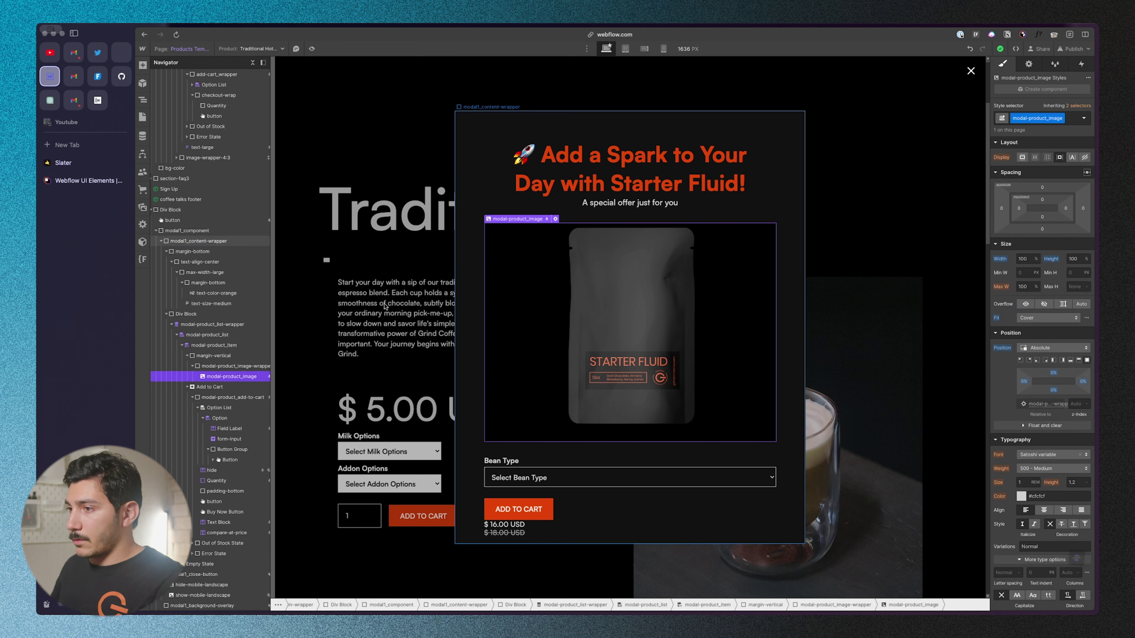
key("Up")
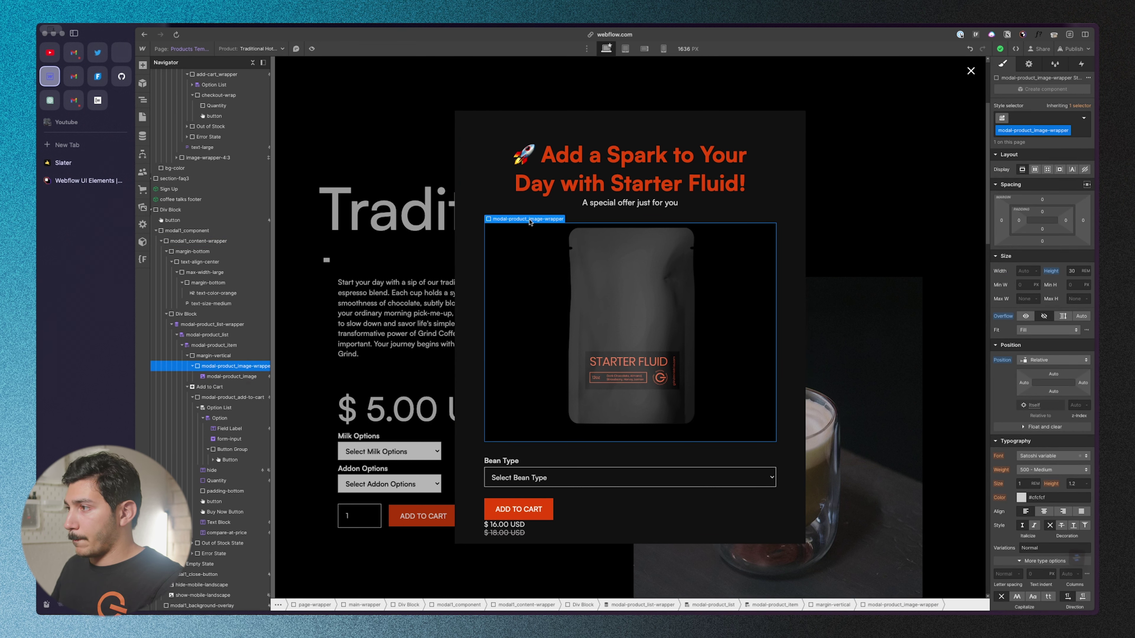
left_click(229, 356)
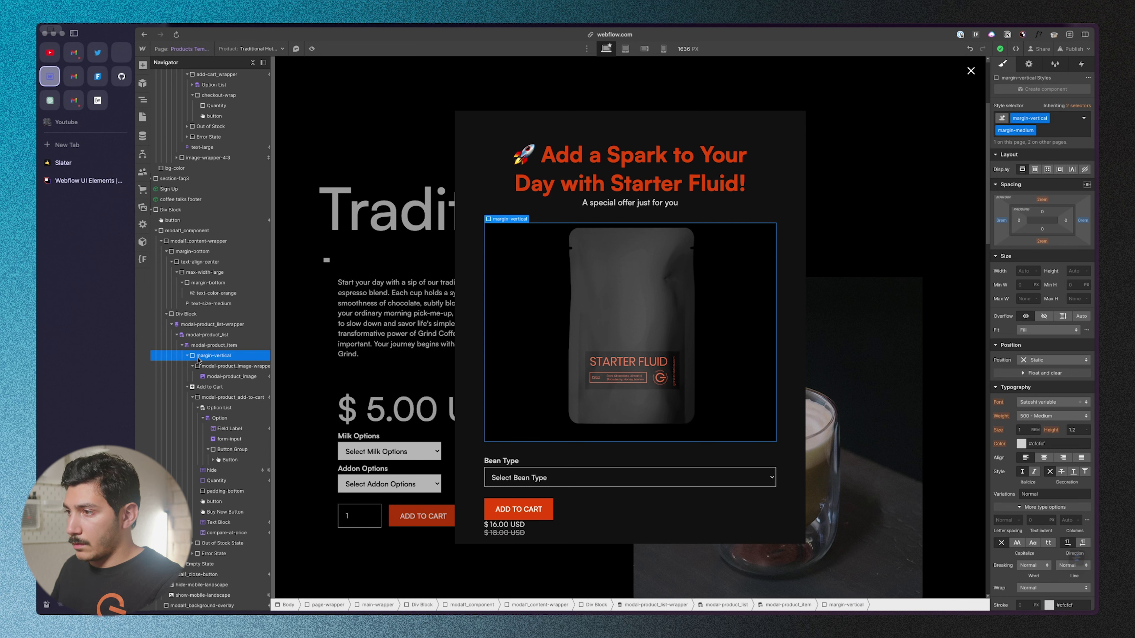
right_click(508, 218)
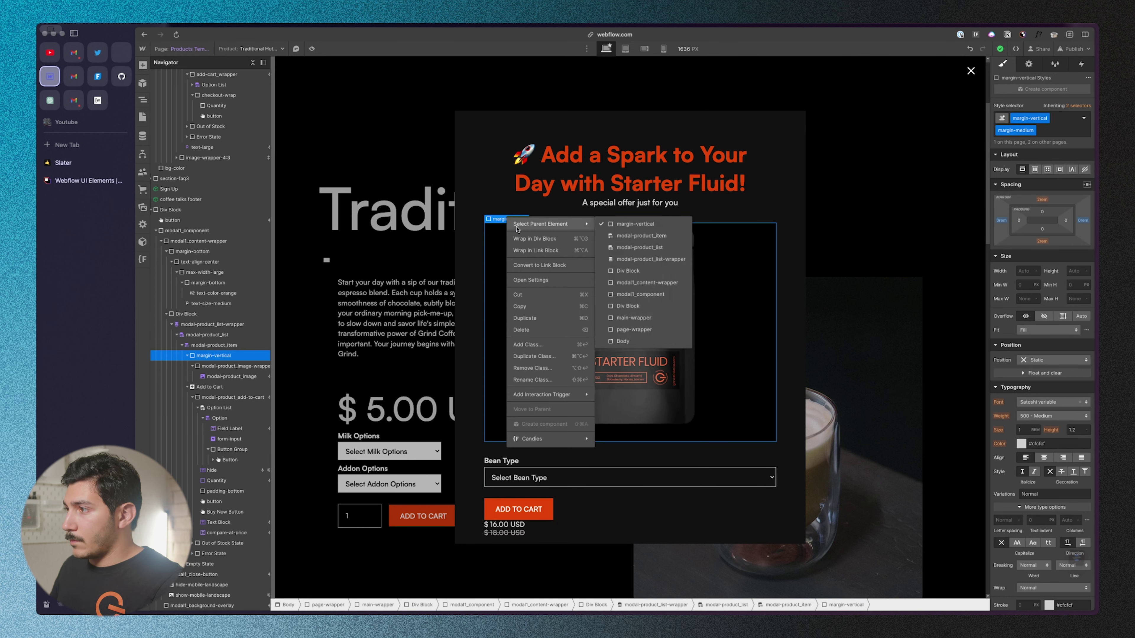
left_click(550, 240)
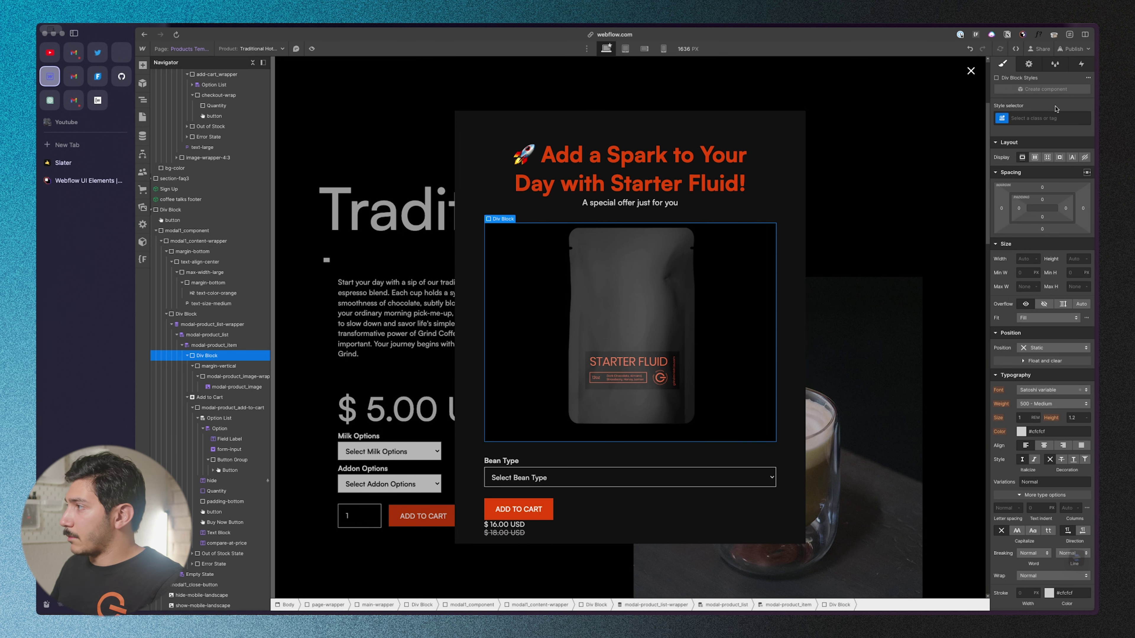
- Apply a new class named modal-product_grid to the new wrapper around the margin-vertical block
left_click(1050, 119)
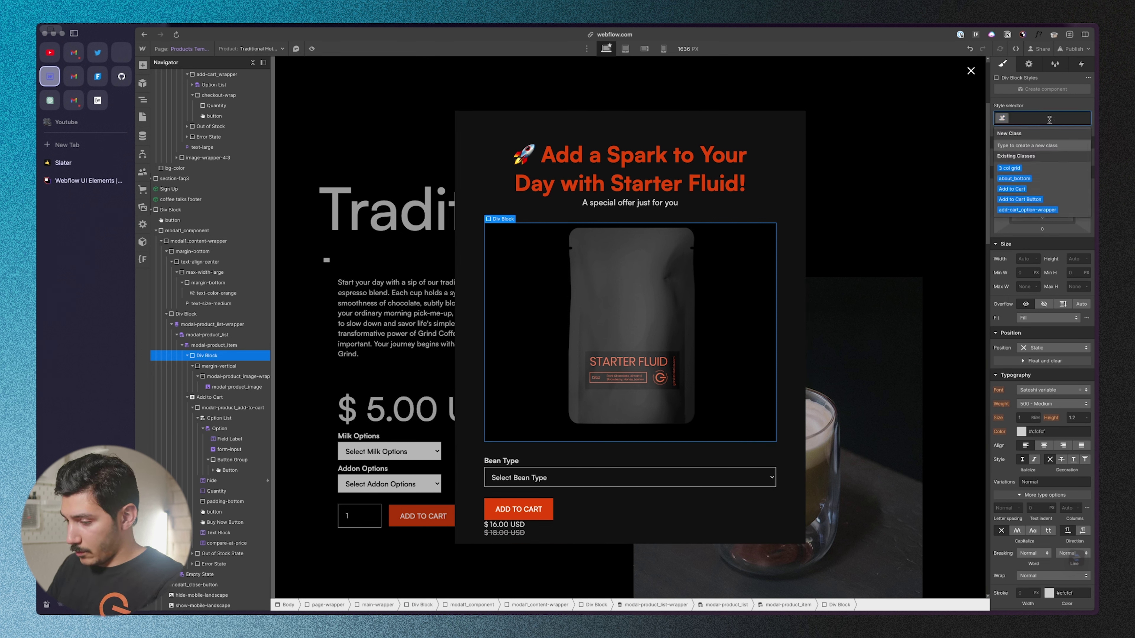
type("modal")
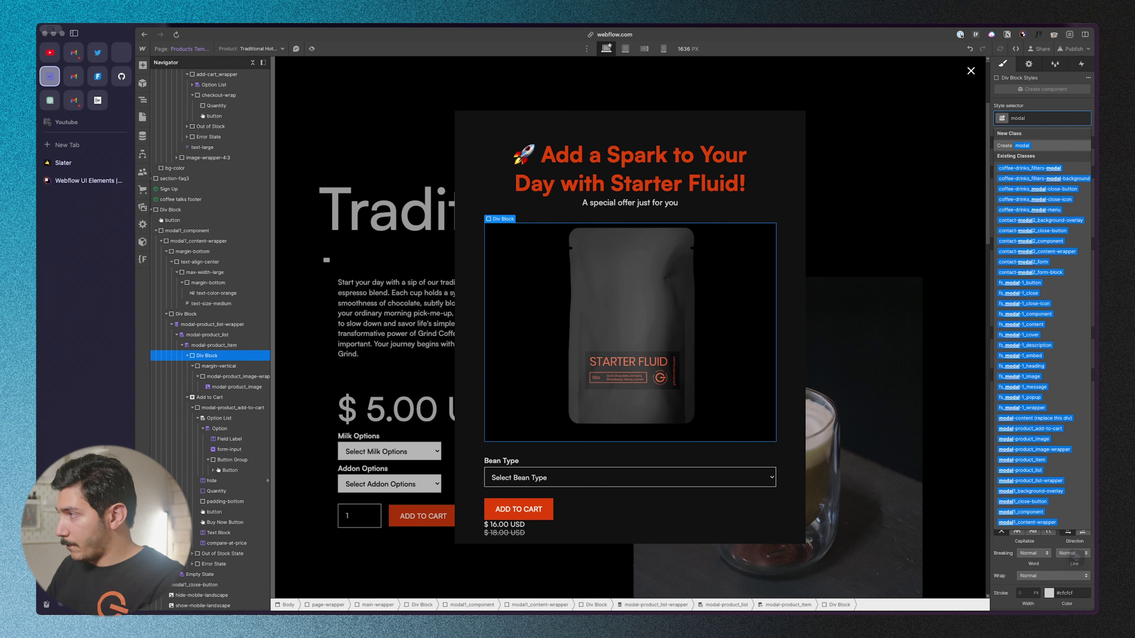
type("-produc")
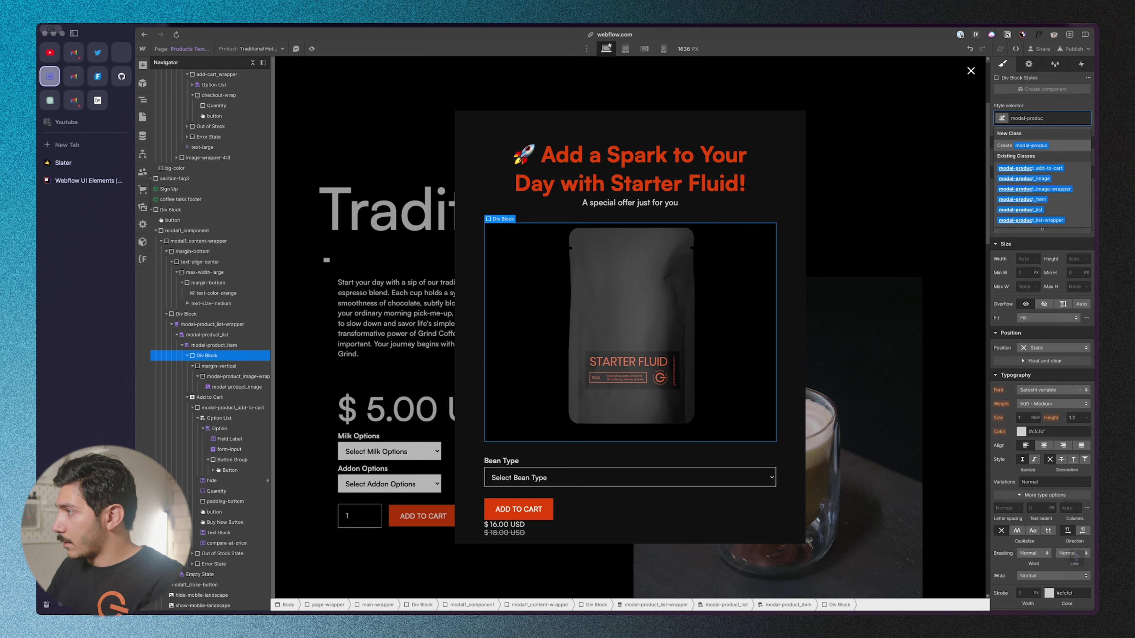
type("t_grid")
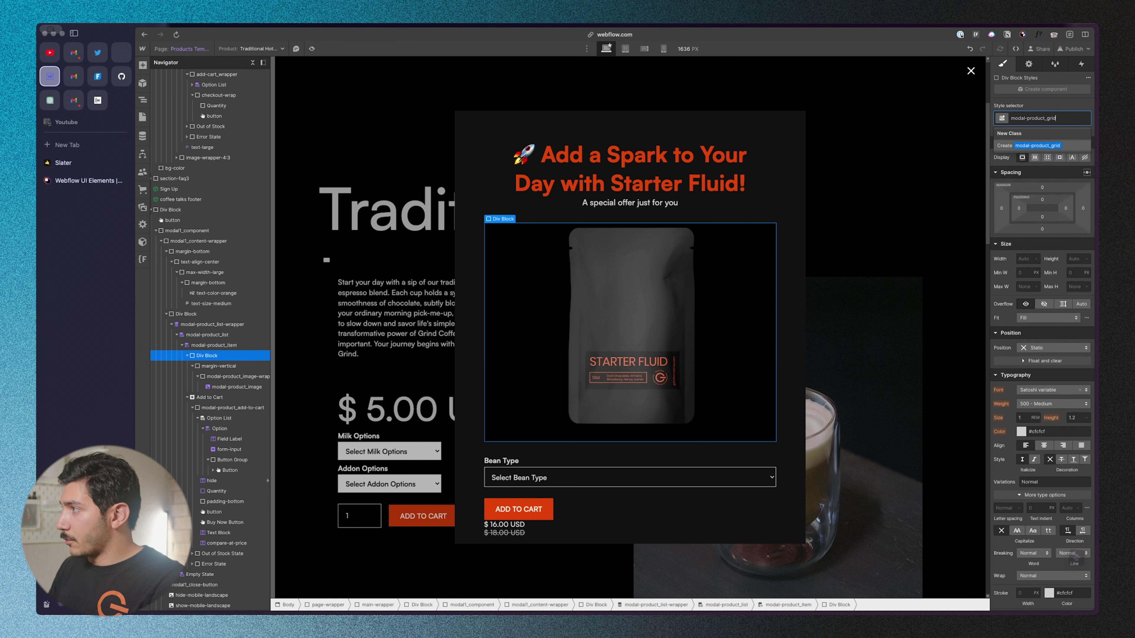
key("Return")
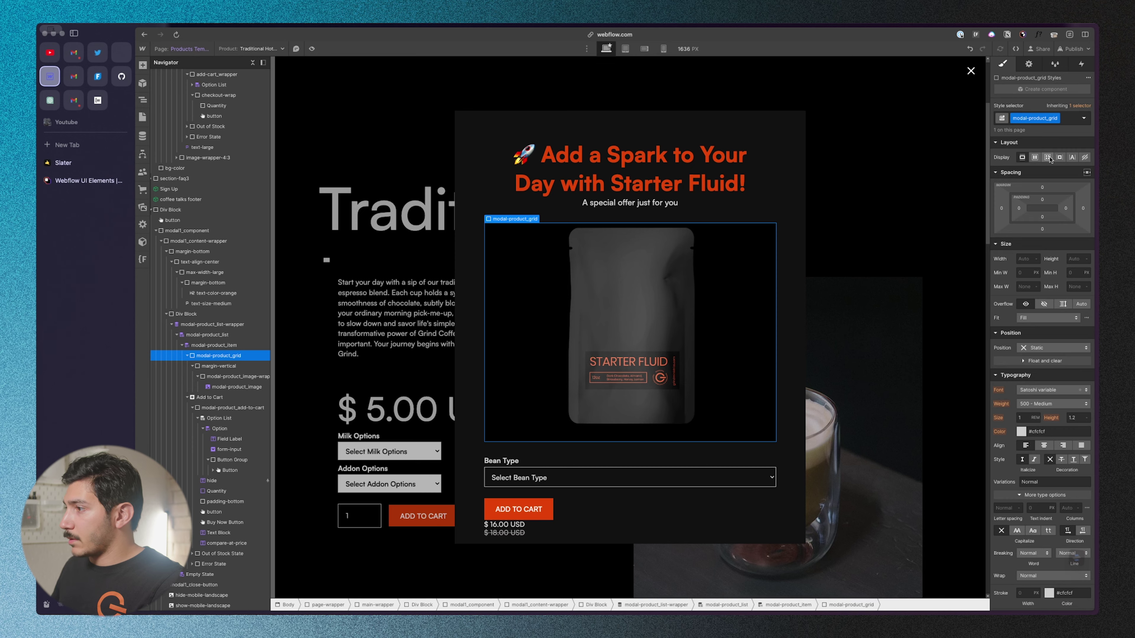
- Set the modal-product_grid block to a grid layout and delete its second row, leaving two columns and one row
left_click(1049, 158)
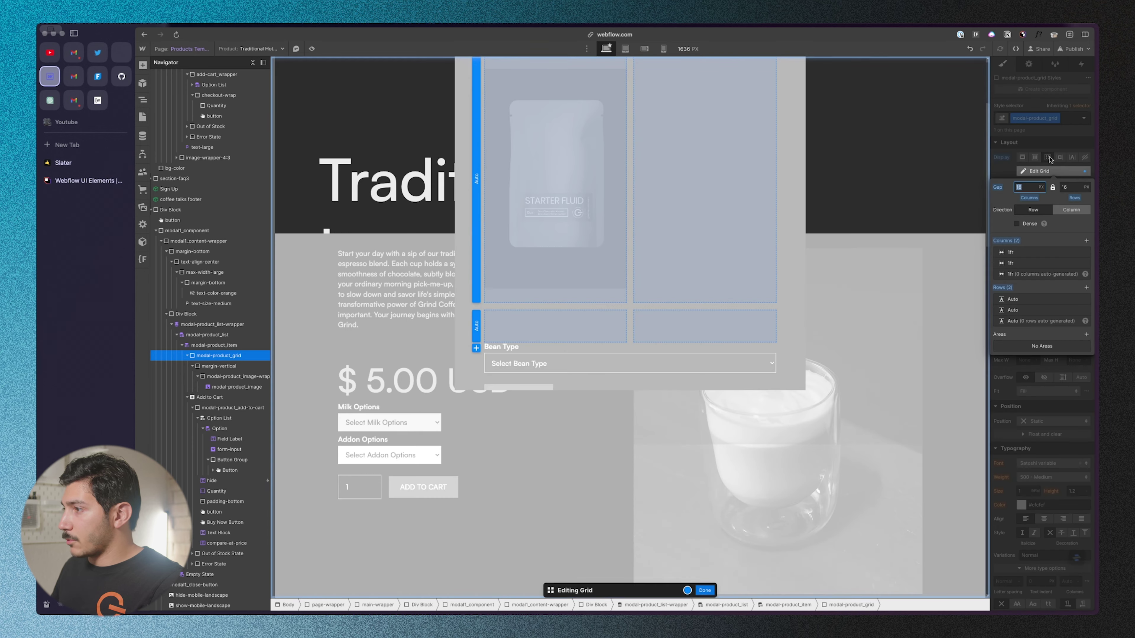
left_click(704, 584)
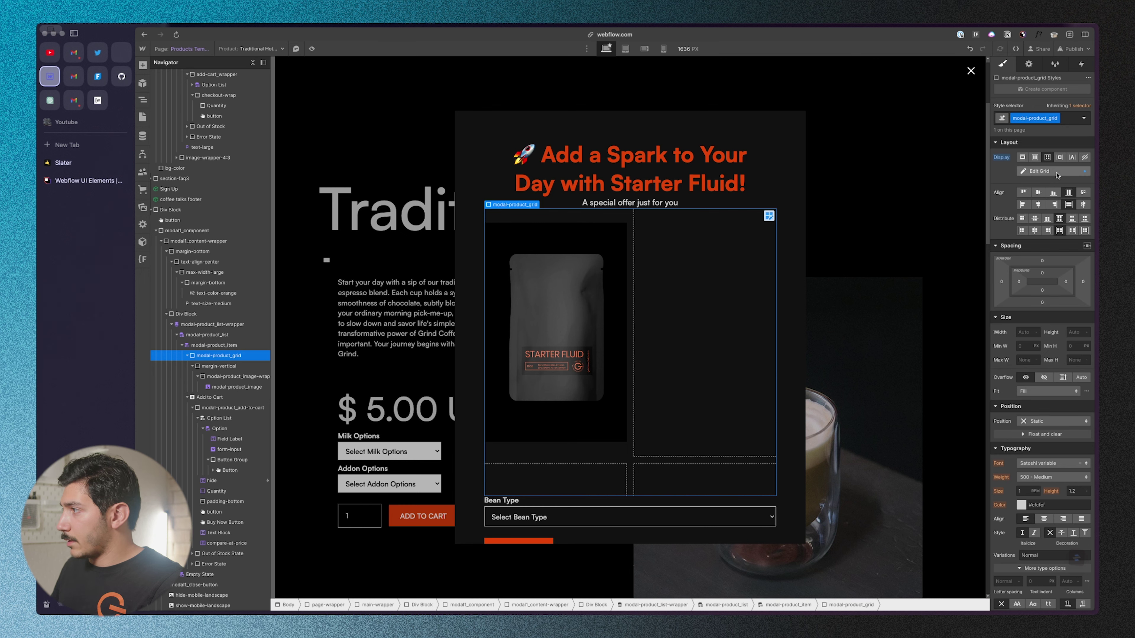
left_click(1039, 171)
right_click(474, 328)
left_click(492, 540)
left_click(495, 350)
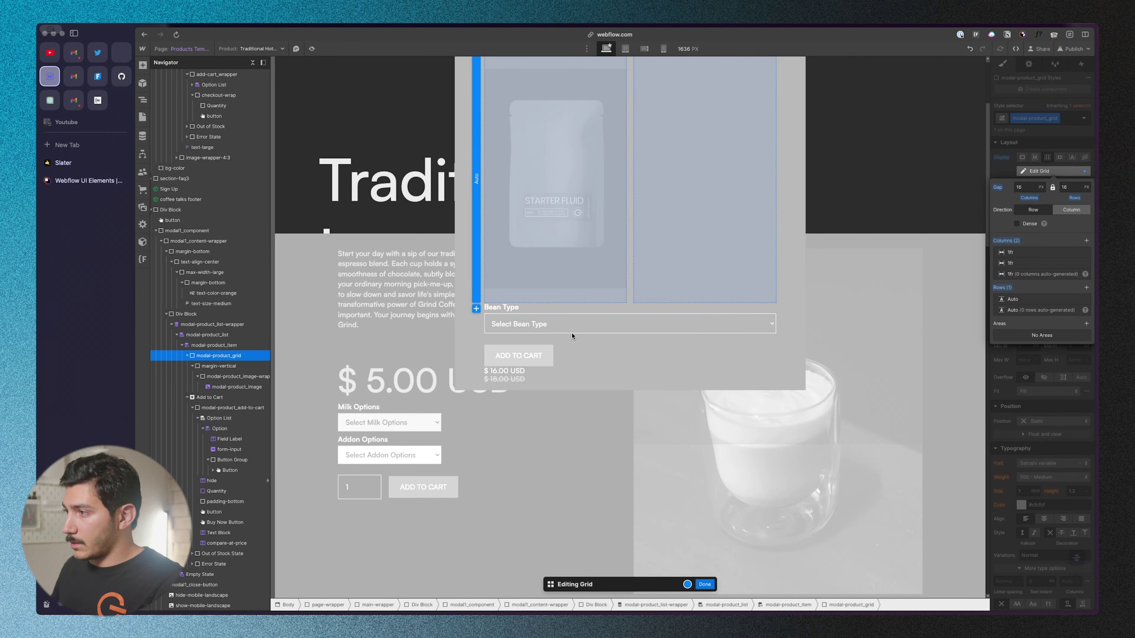
left_click(705, 585)
left_click(769, 216)
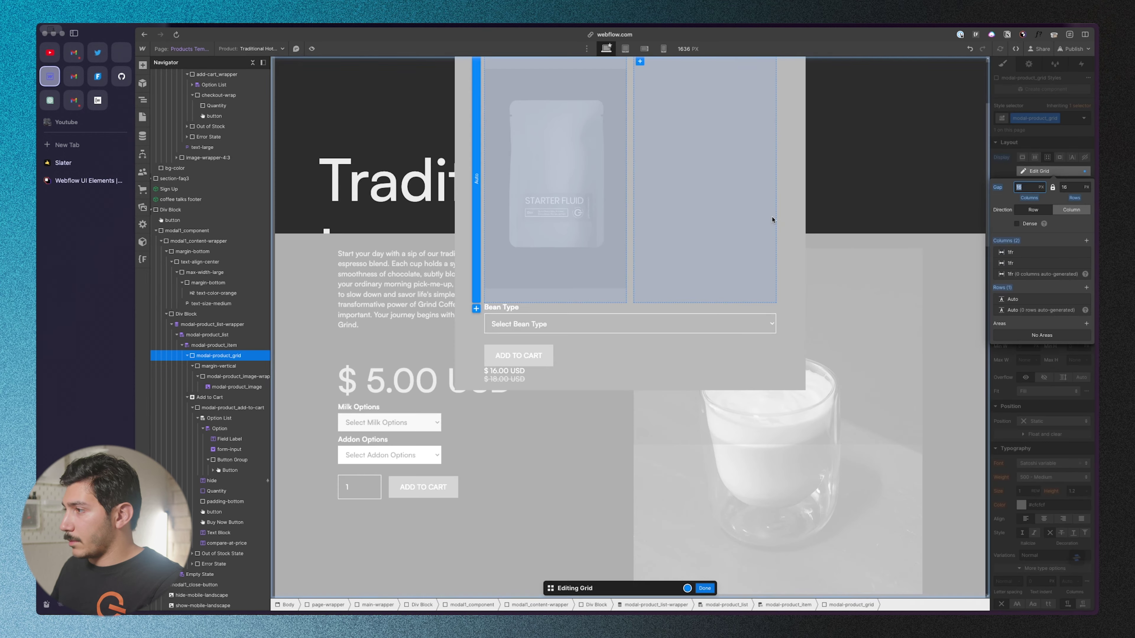
left_click(704, 584)
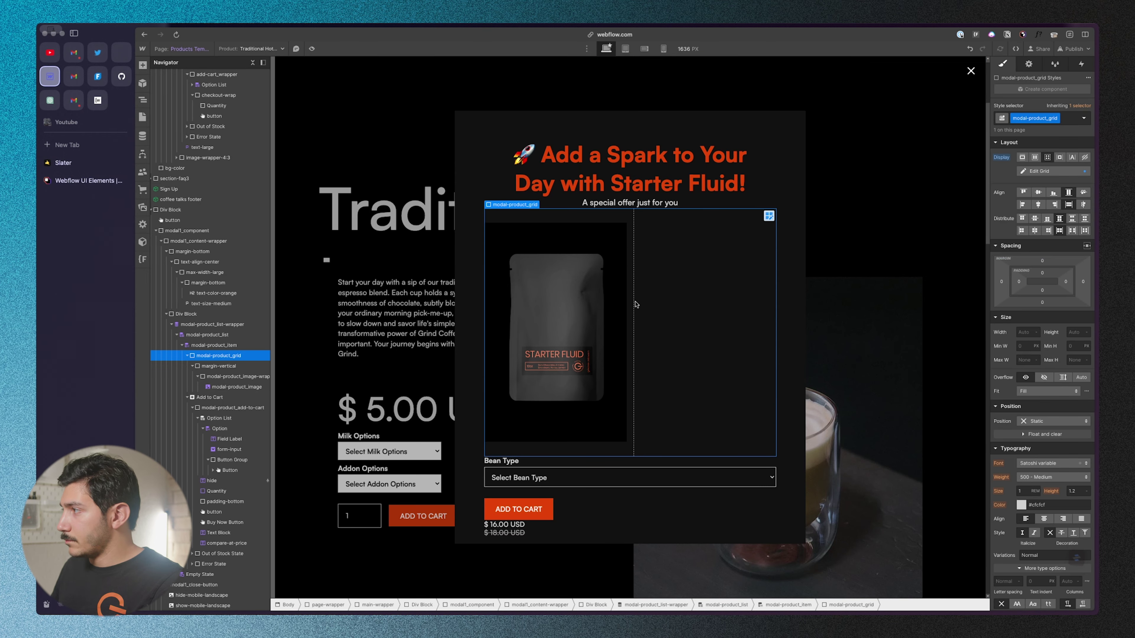
- Set the modal-product_grid column and row gaps to 1 rem
left_click(1039, 171)
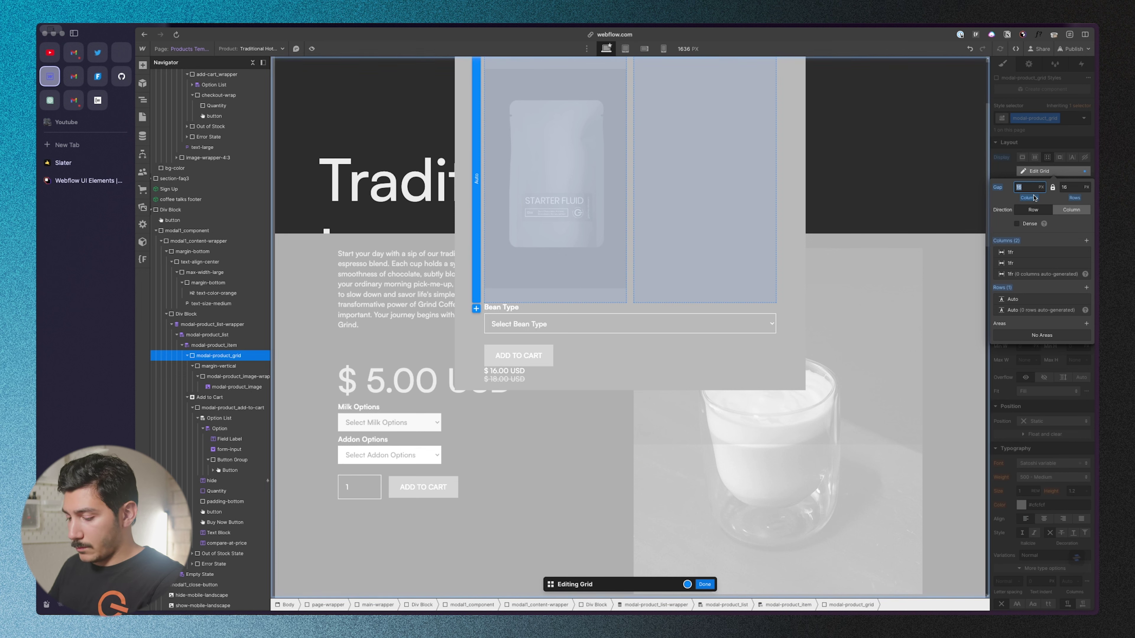
type("1rem")
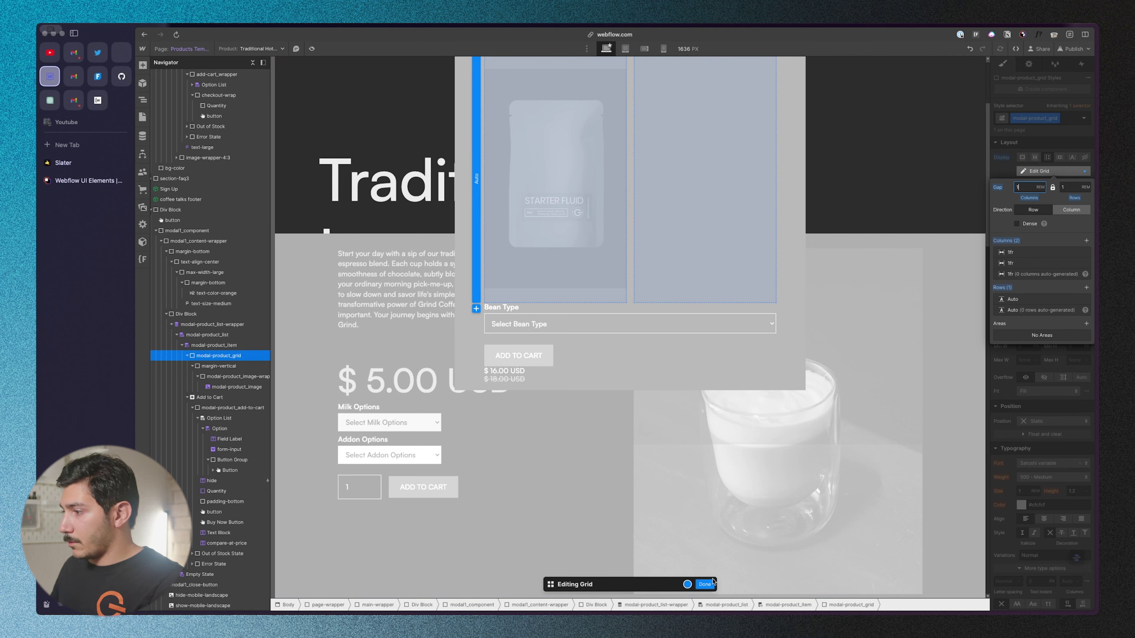
left_click(705, 584)
- Move the Add to Cart element into modal-product_grid so it fills the second column beside the product image
left_click(603, 414)
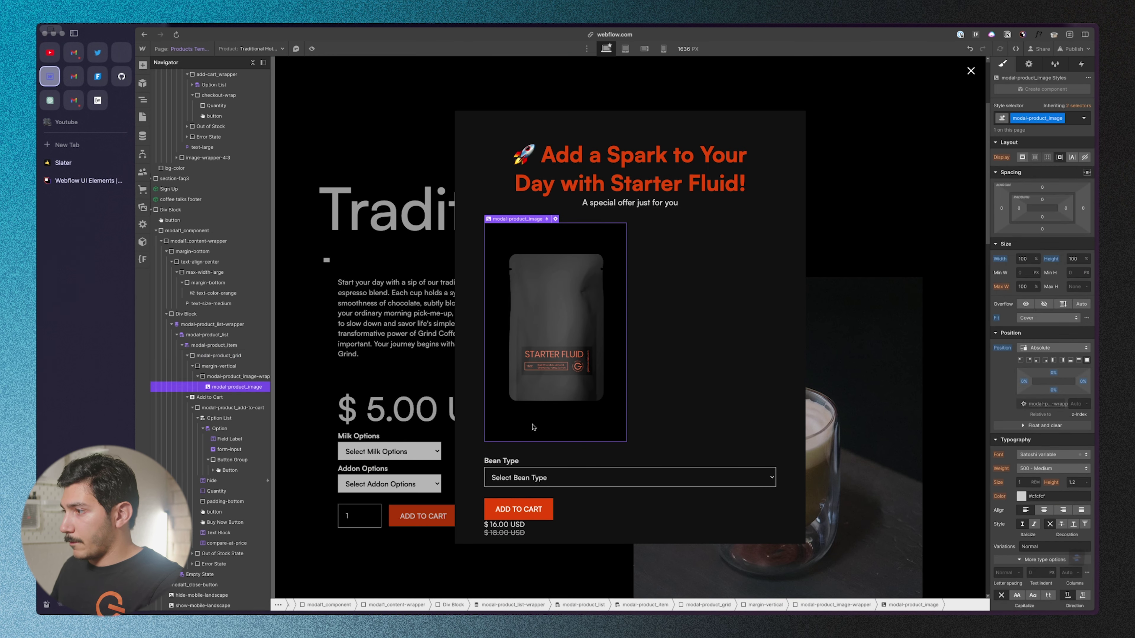
left_click(650, 415)
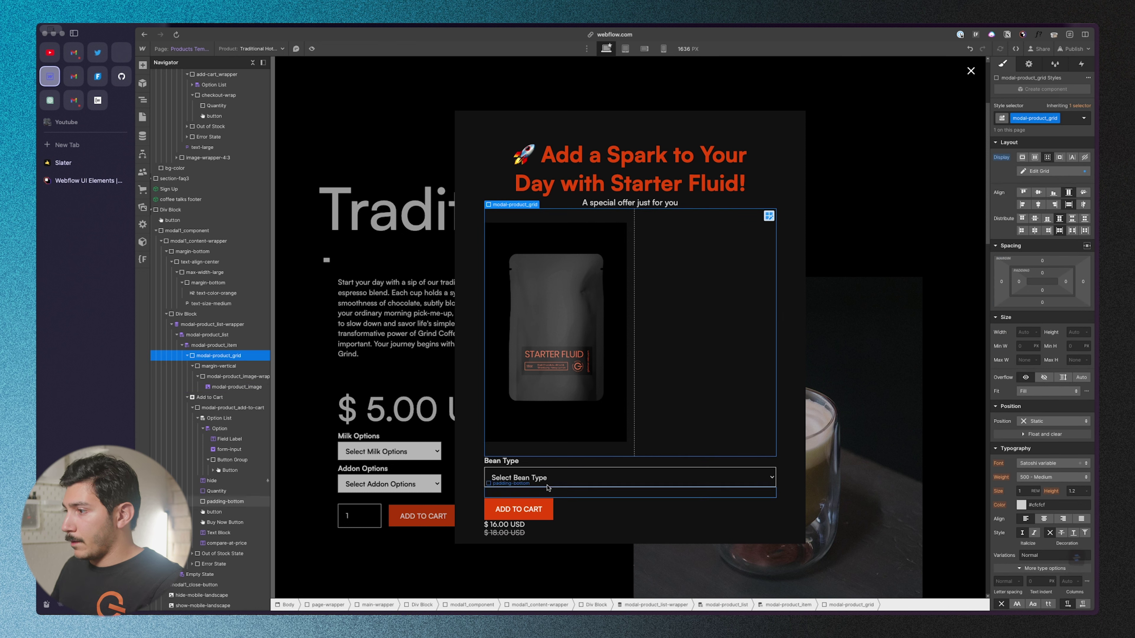
left_click(582, 515)
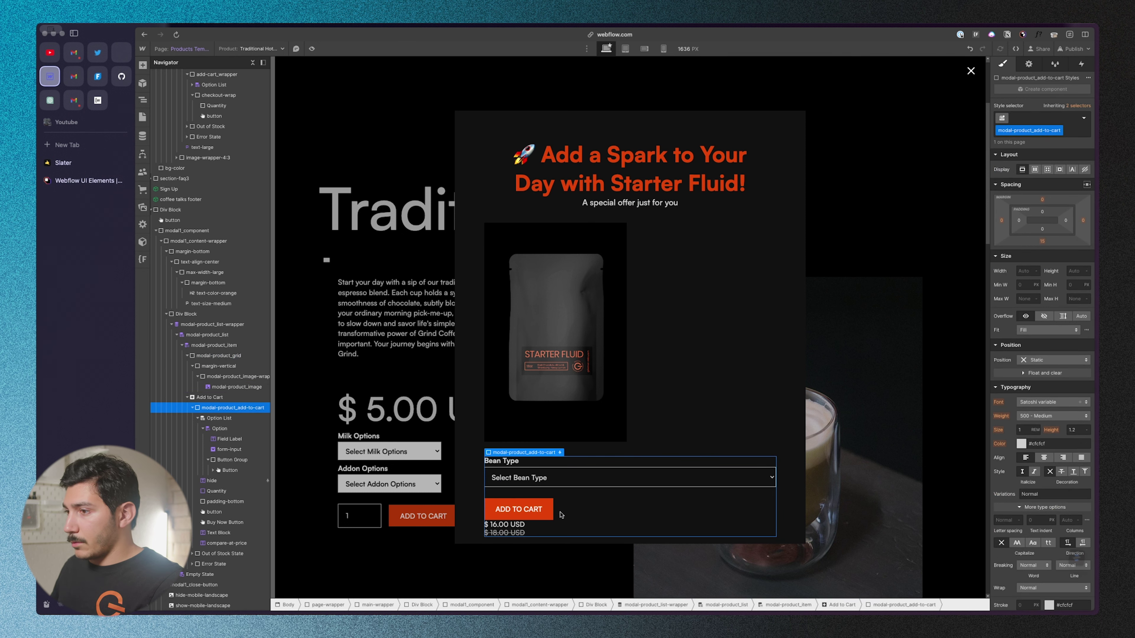
left_click(206, 400)
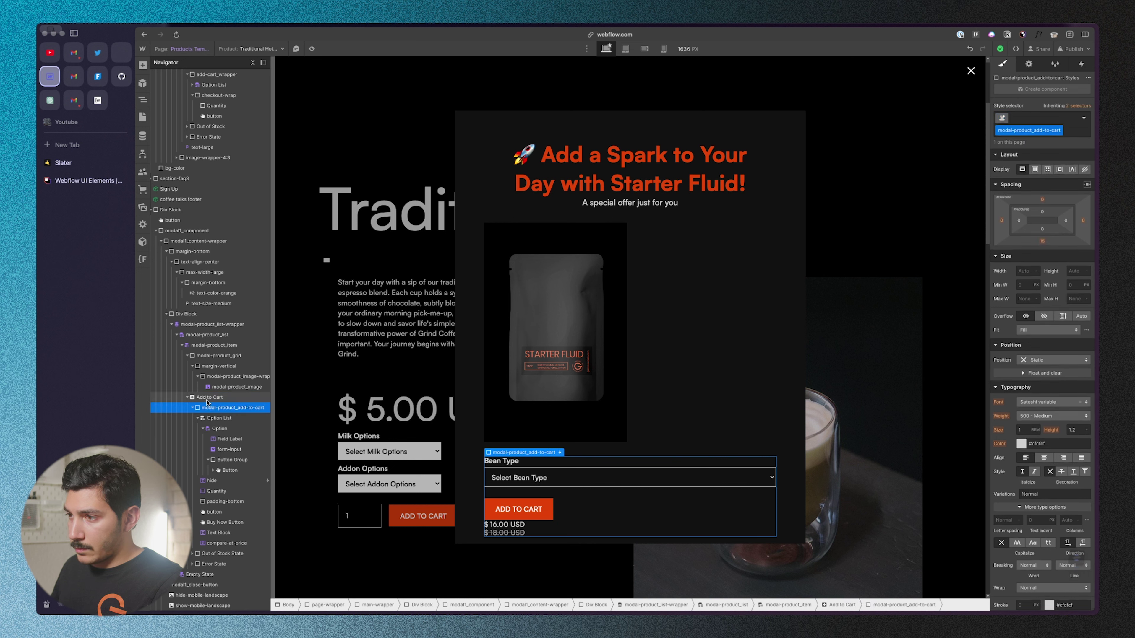
left_click_drag(199, 399, 219, 366)
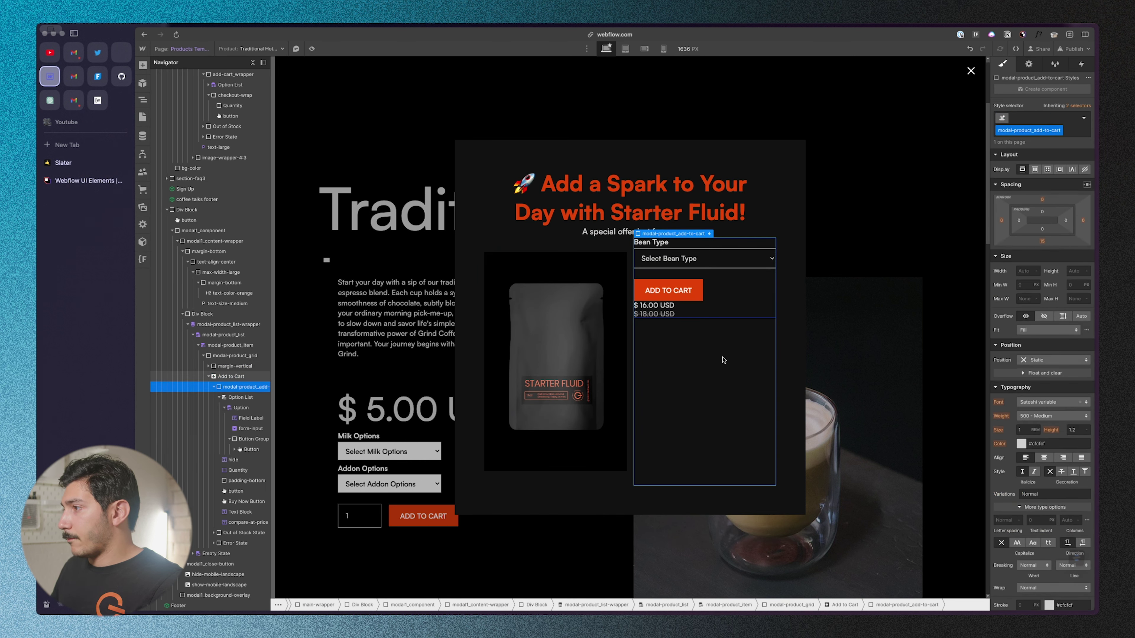
- Move the product image wrapper directly into modal-product_grid and delete the emptied margin-vertical block
left_click(679, 307)
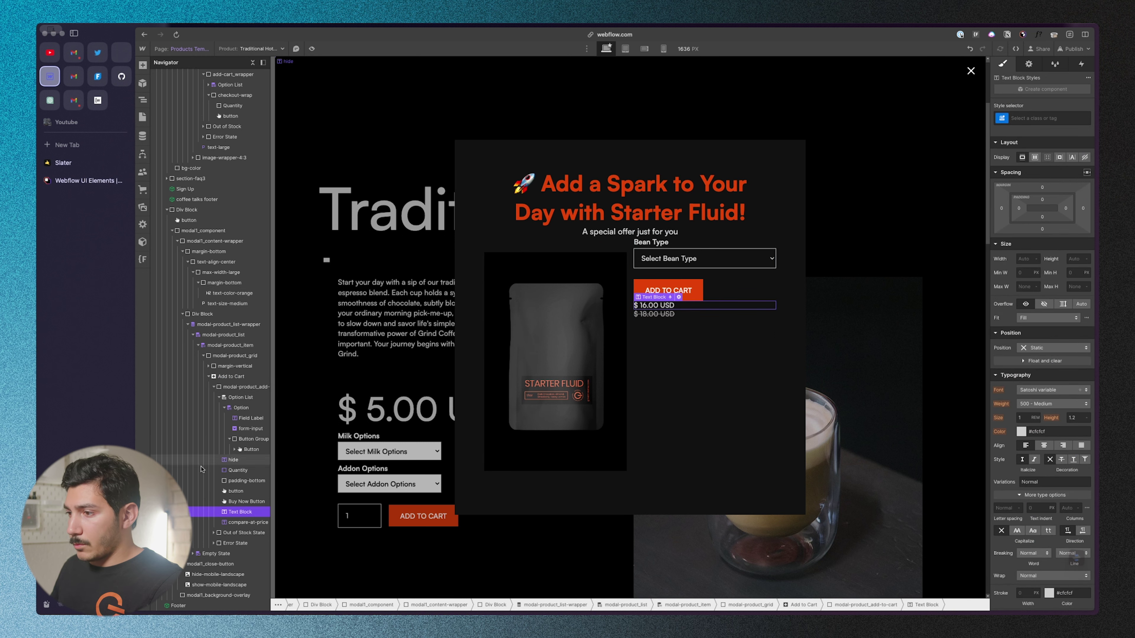
left_click(235, 366)
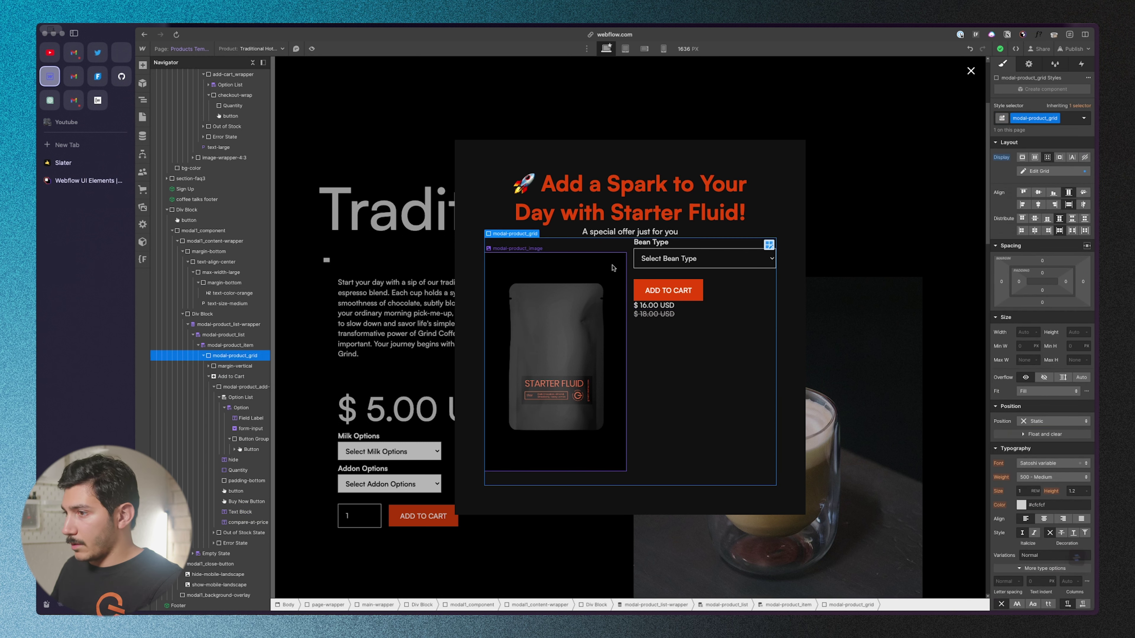
left_click(209, 365)
mouse_move(232, 377)
left_mouse_down()
mouse_move(232, 366)
mouse_move(232, 378)
left_mouse_up()
key("Delete")
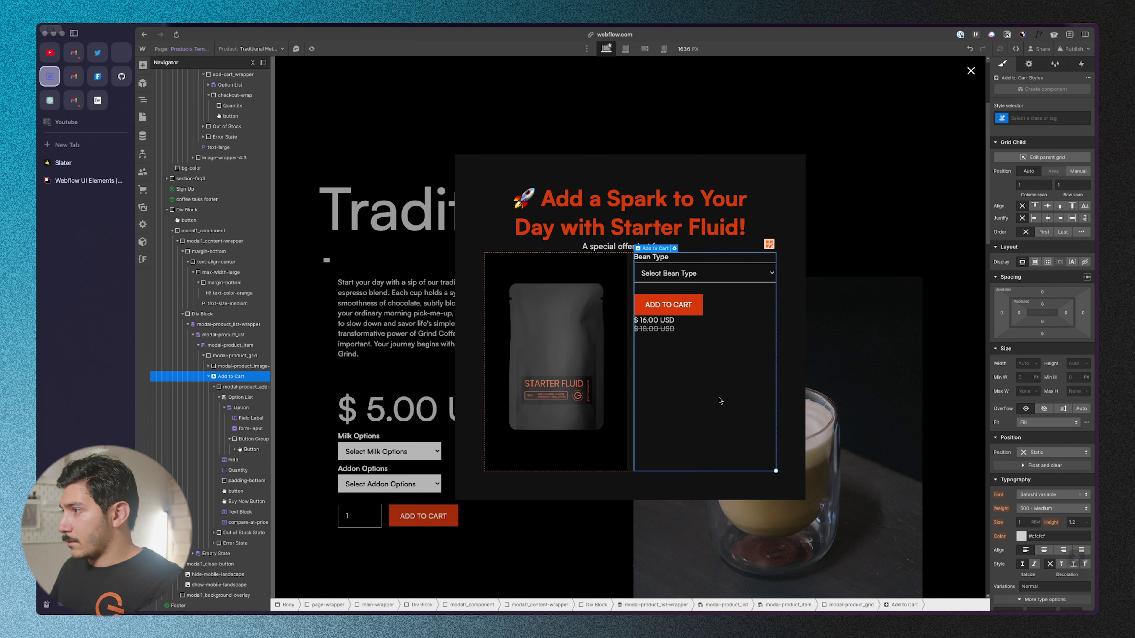
- Set the top margin of modal-product_grid to 2 rem
left_click(237, 356)
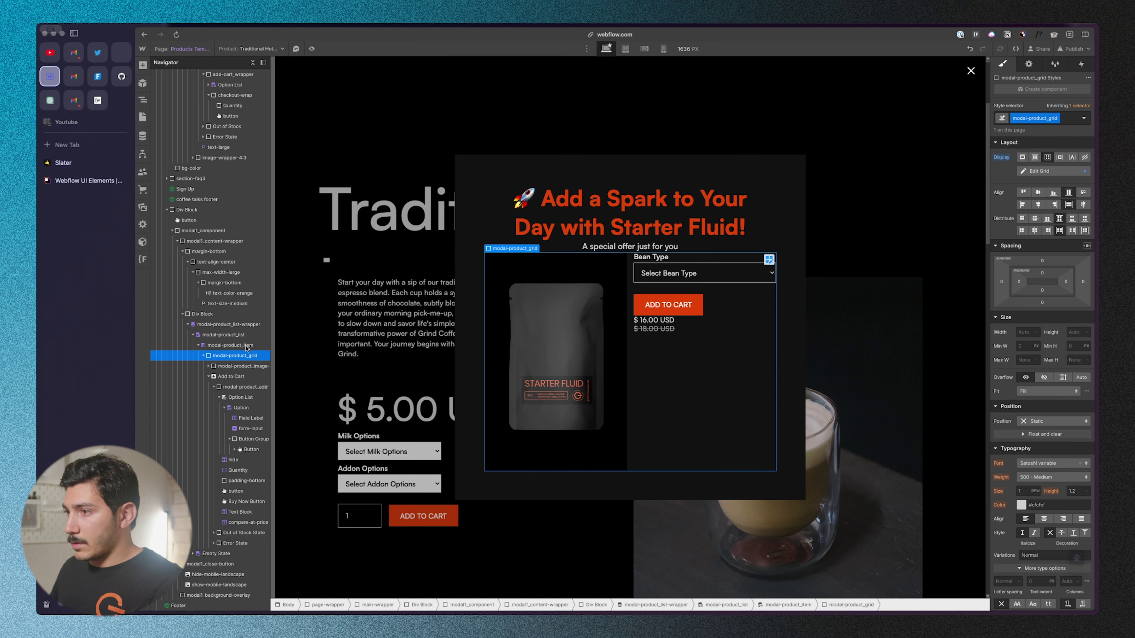
left_click(1042, 260)
type("2rem")
key("Return")
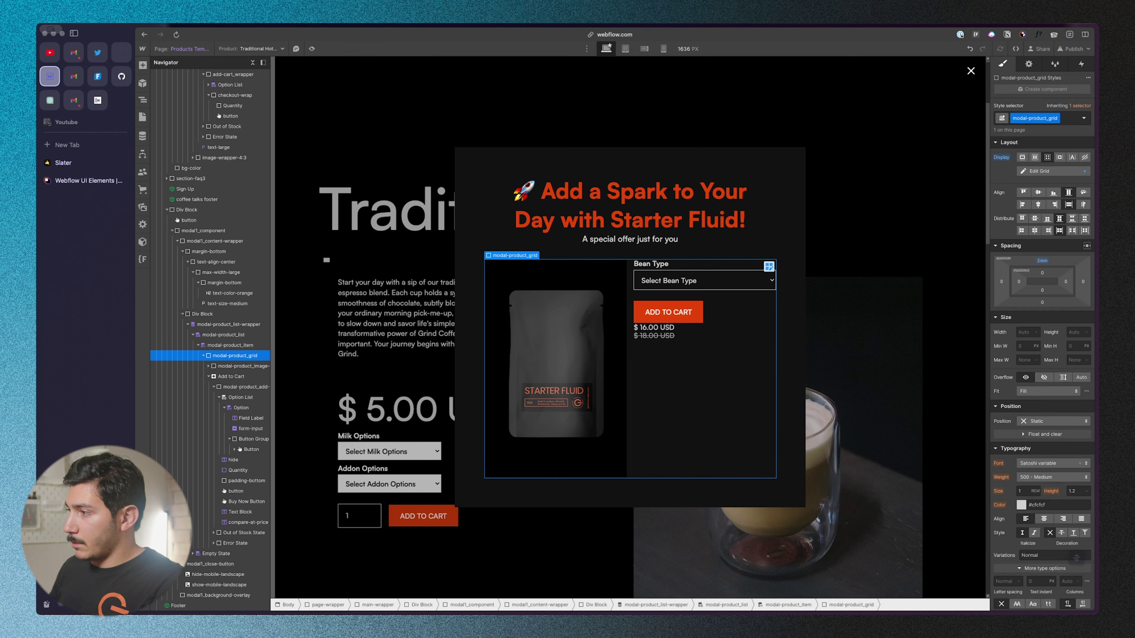
- Try to move the sale price text block out of the Add to Cart form, directly into modal-product_grid
left_click(704, 320)
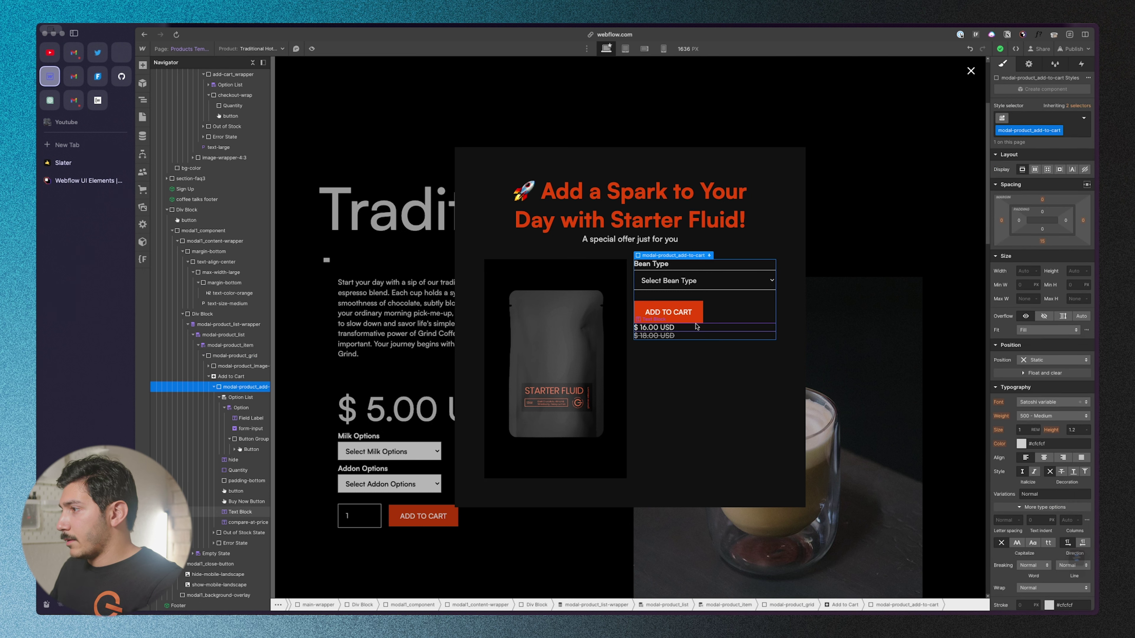
left_click(242, 511)
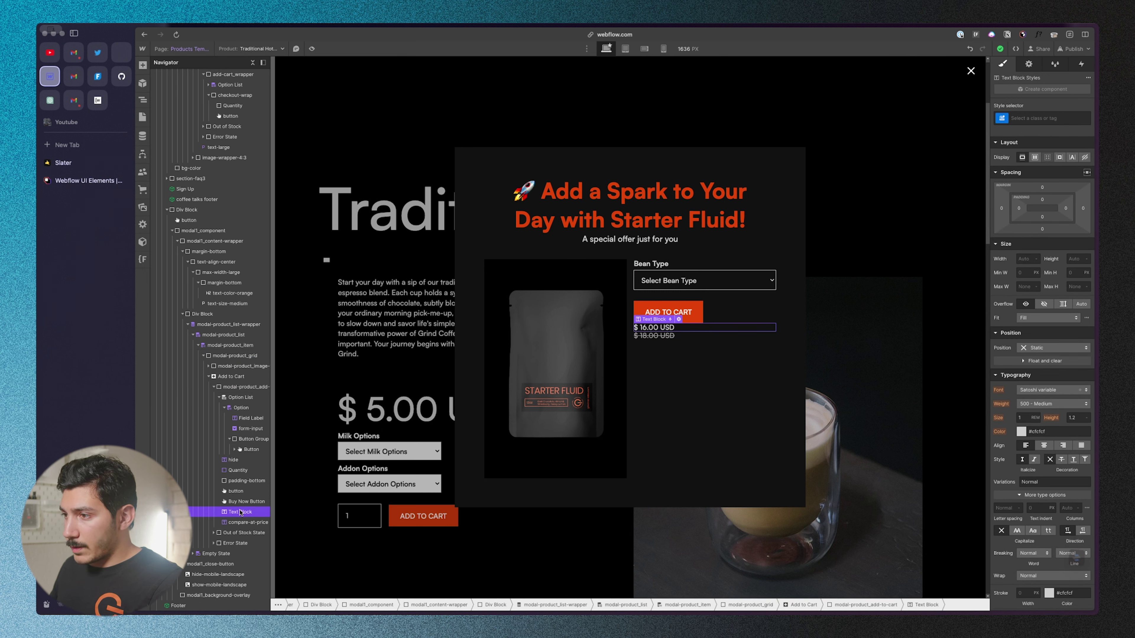
left_click_drag(240, 513, 230, 376)
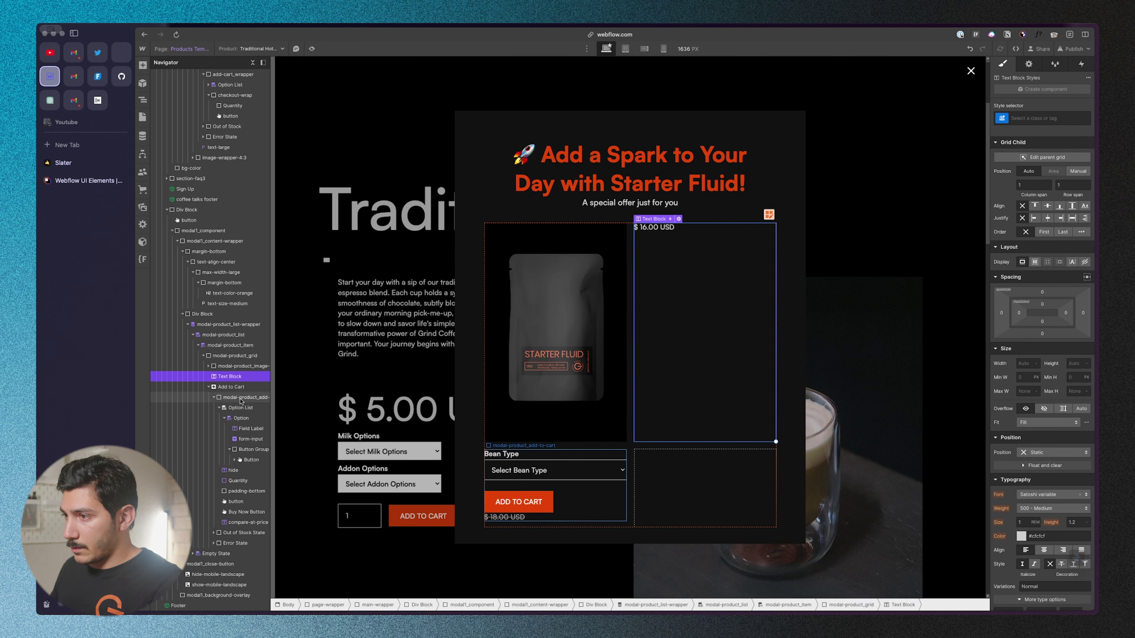
key("super+z")
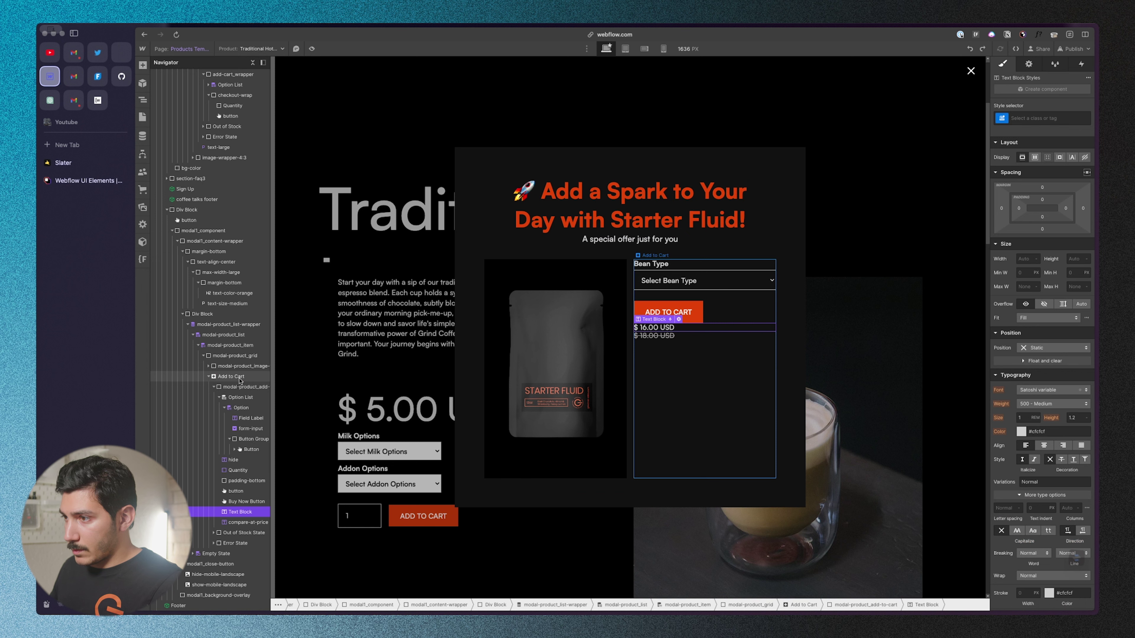
- Wrap the Add to Cart element in the grid's second column in a new div block
left_click(240, 378)
right_click(657, 258)
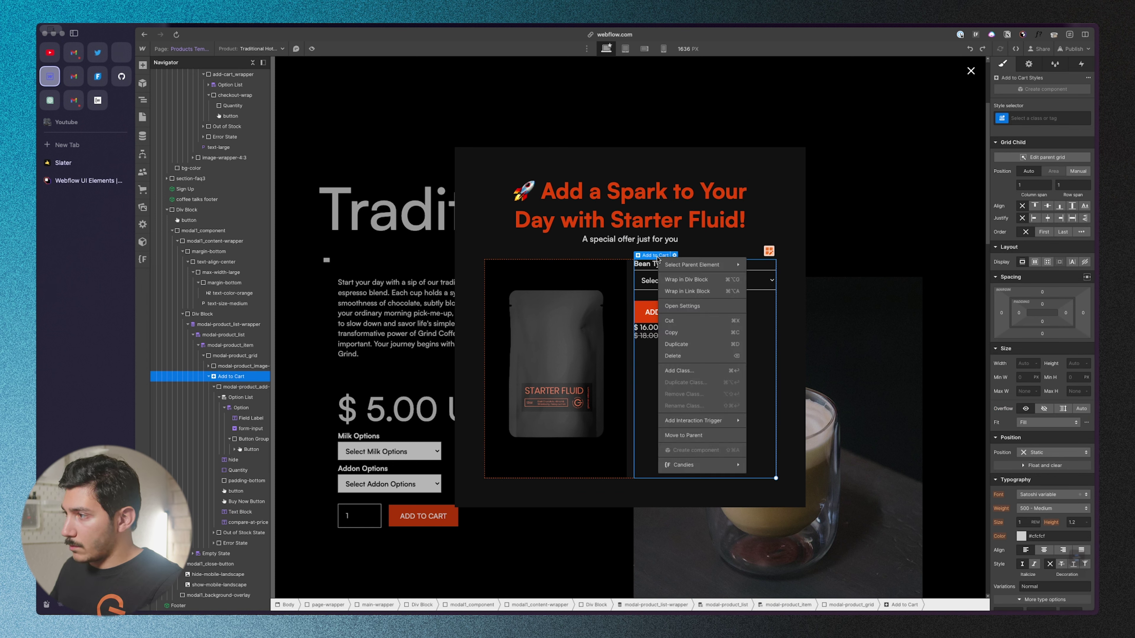
left_click(686, 279)
- Apply a new class named modal-product_content to the div block wrapping the Add to Cart element
left_click(1047, 118)
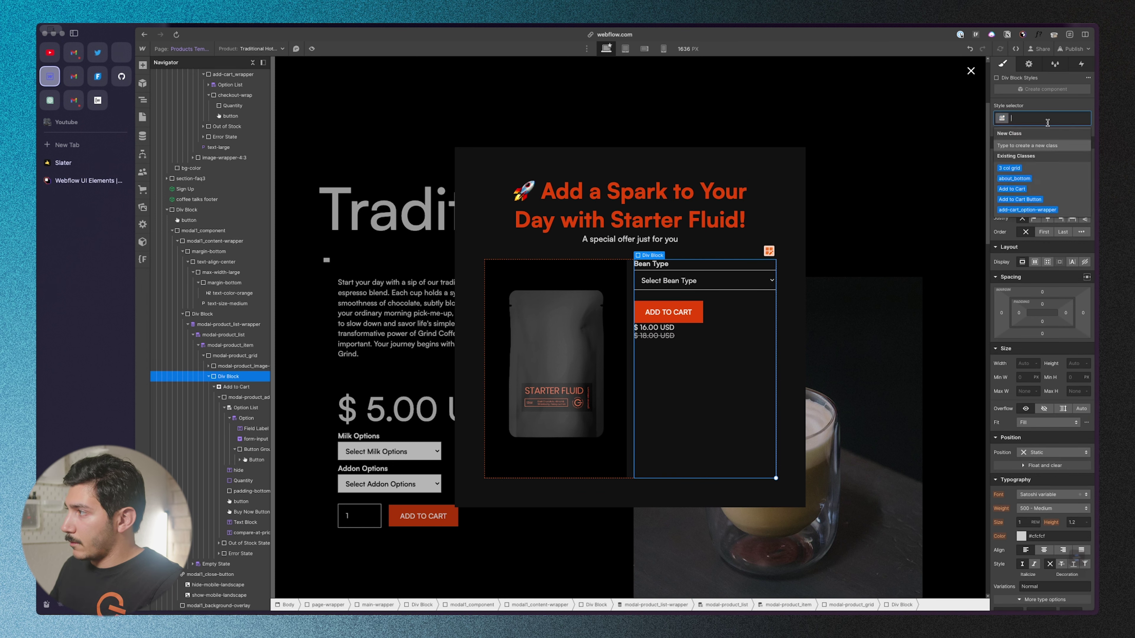
type("modal-prod")
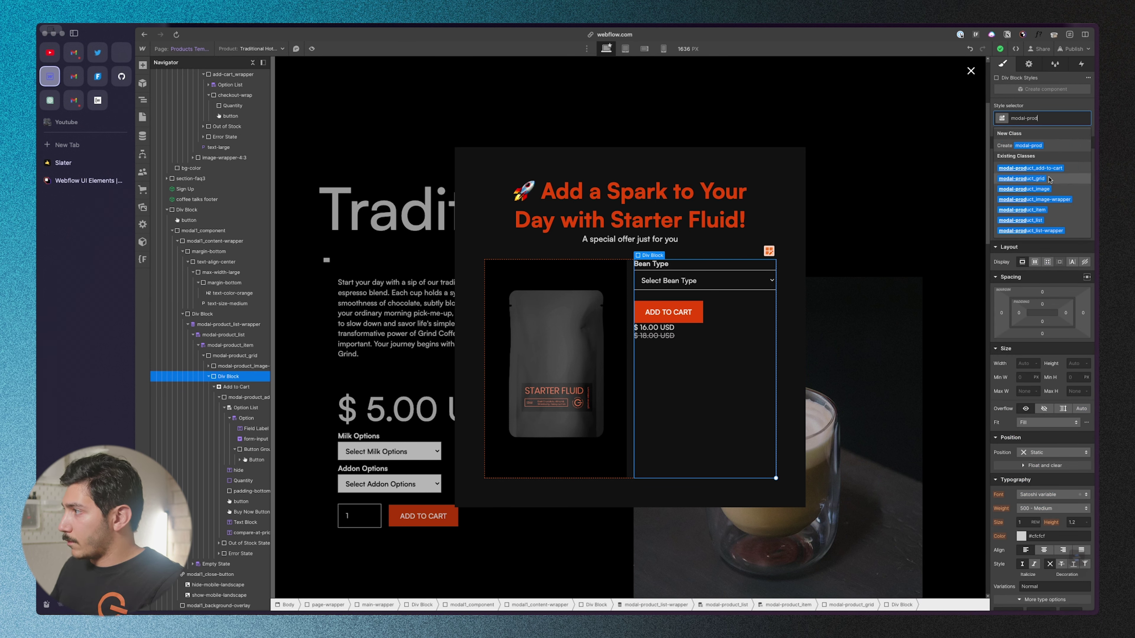
key("alt+shift+Left")
key("alt+shift+Left")
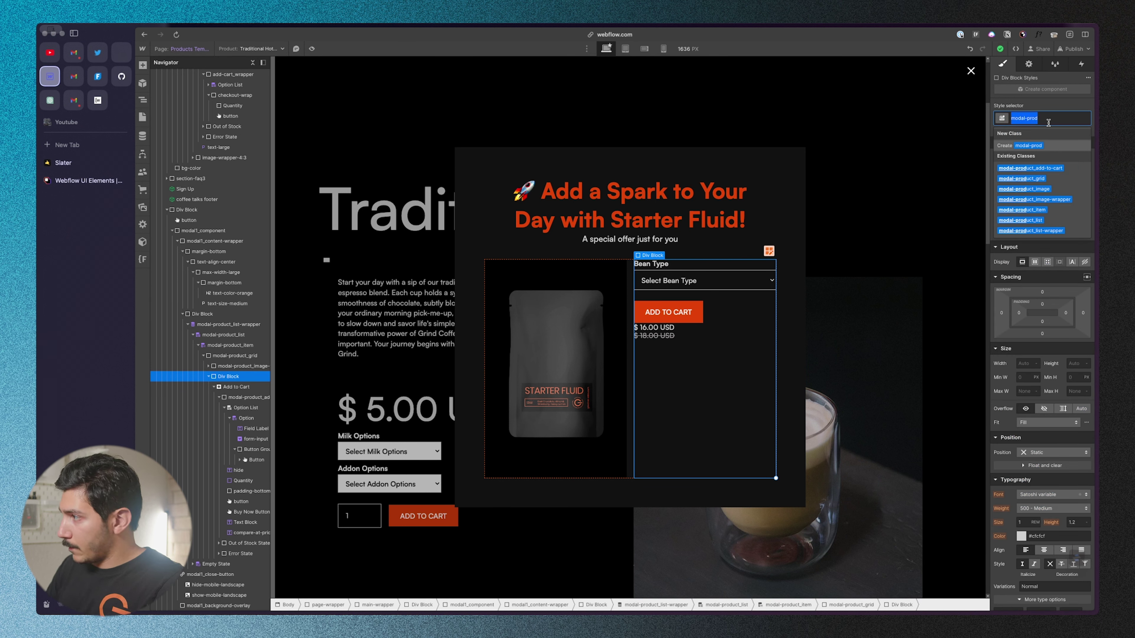
key("Right")
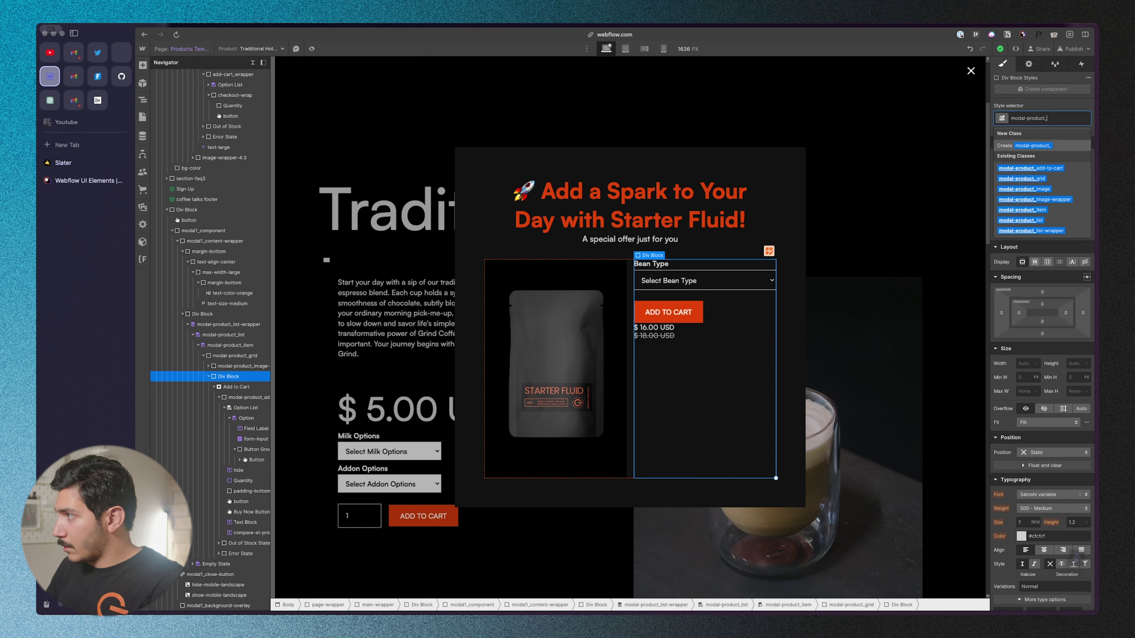
type("content")
key("Return")
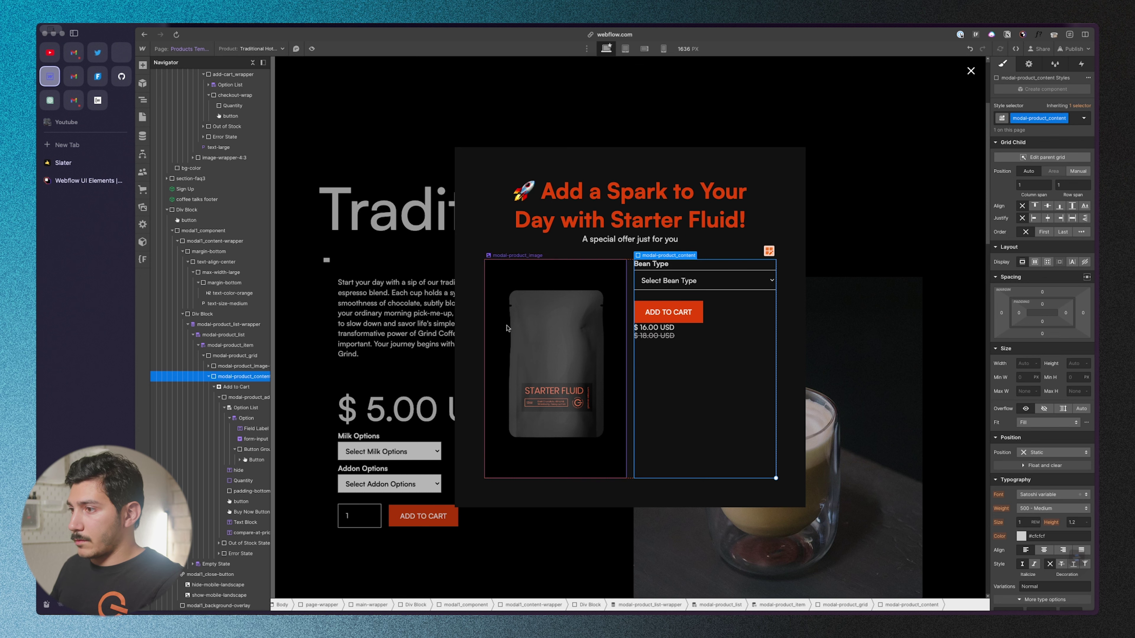
- Move the sale price and compare-at-price text blocks into modal-product_content above Add to Cart, with the compare-at price first
left_click(244, 522)
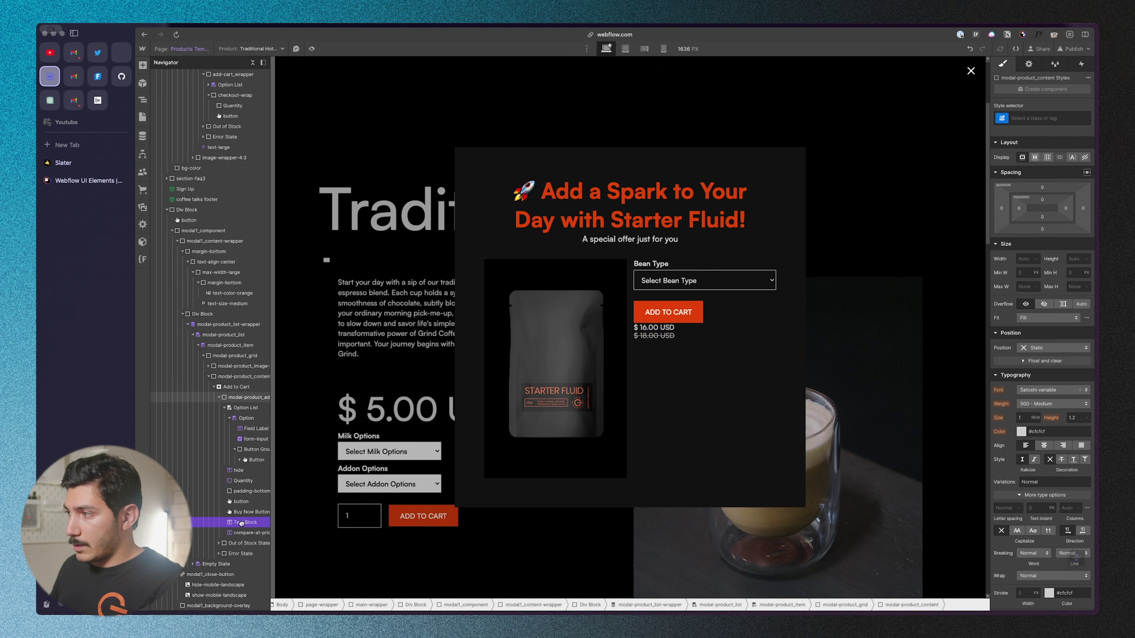
left_click(654, 328)
left_click_drag(247, 523, 235, 388)
left_click(248, 533)
left_click_drag(248, 533, 242, 385)
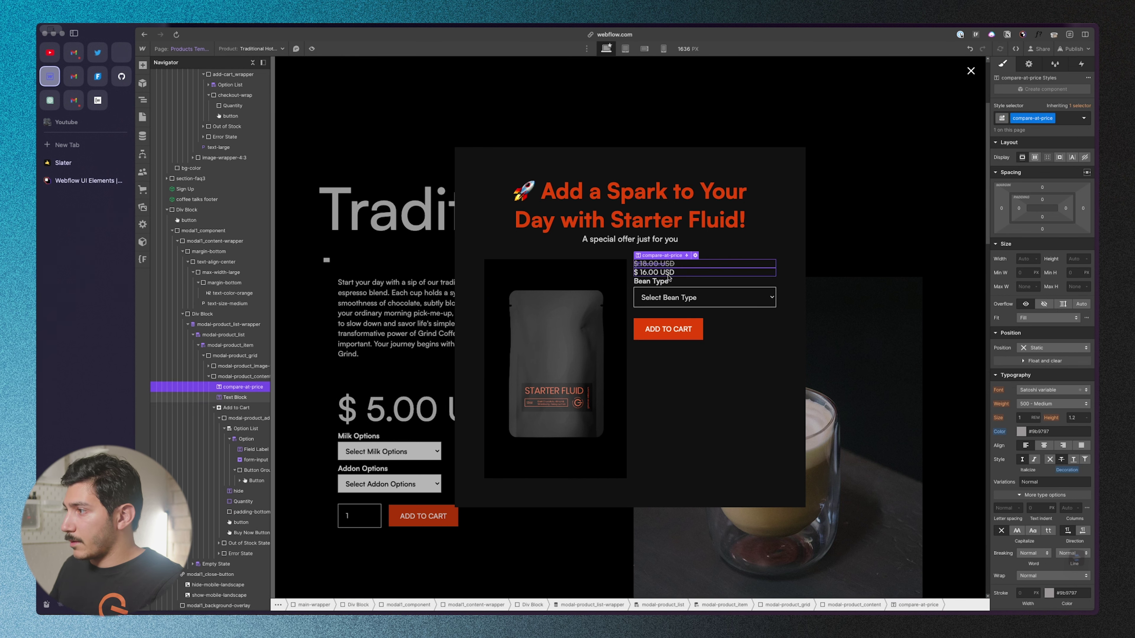
- Apply the existing heading-style-h4 class to the sale price text block
left_click(237, 397)
left_click(1044, 117)
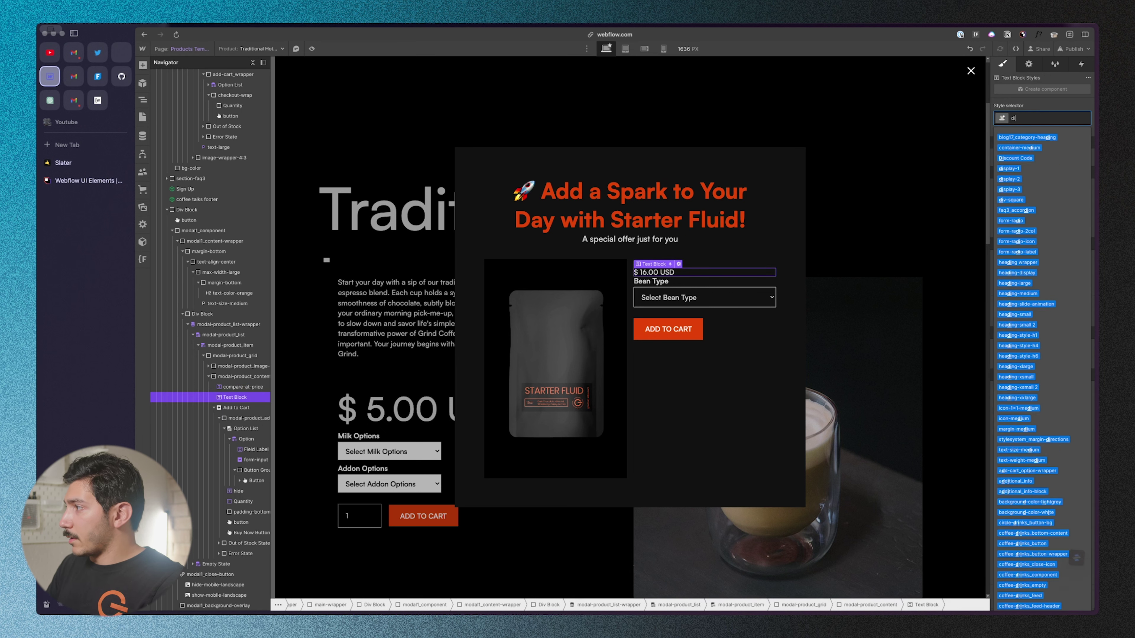
type("displa")
key("Return")
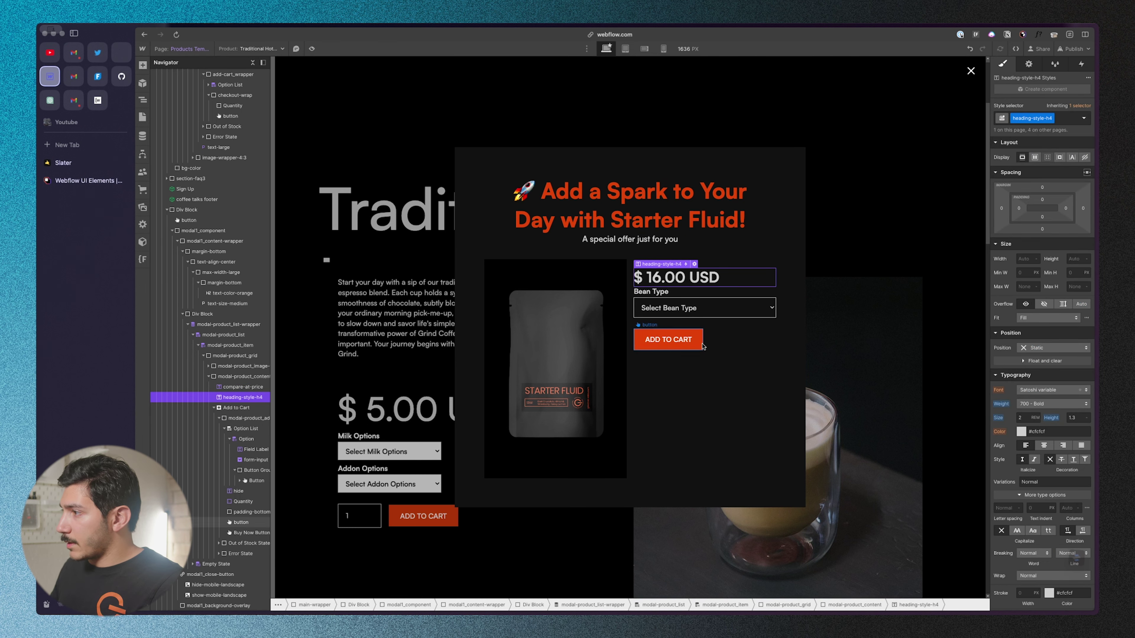
left_click(694, 265)
left_click(725, 278)
left_click(727, 264)
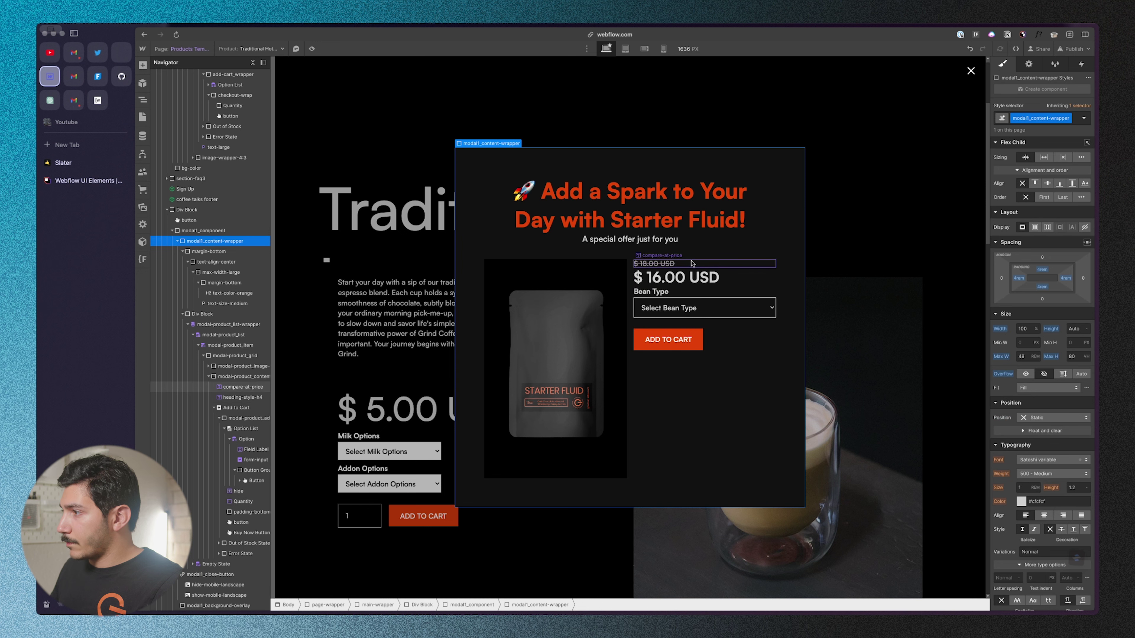
left_click(711, 277)
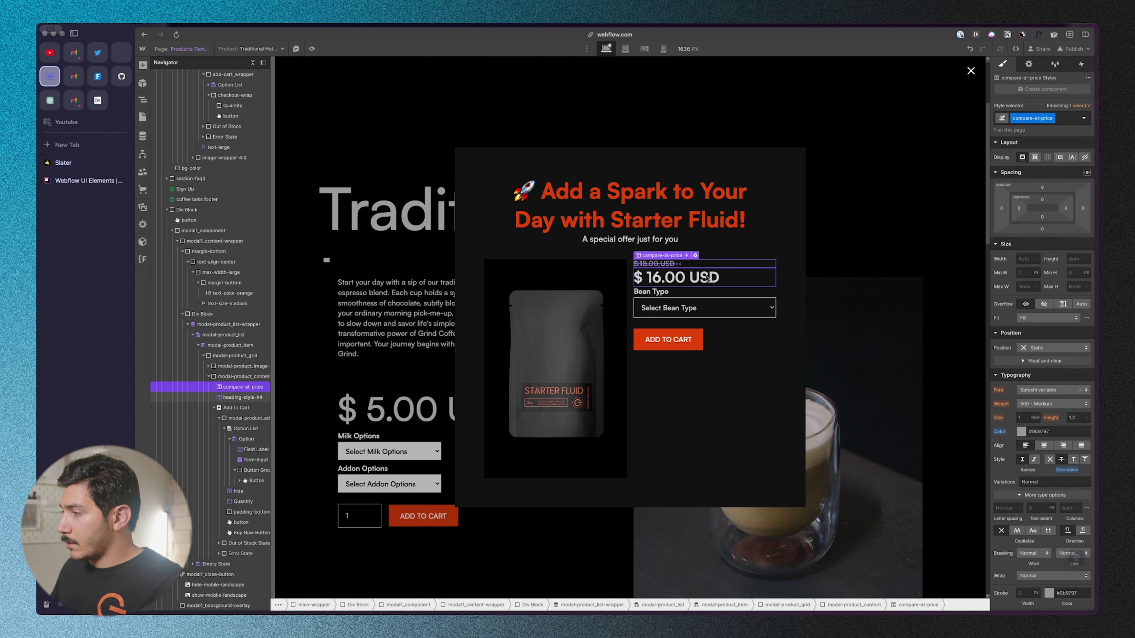
left_click(715, 290)
- Insert a div block below the sale price and apply the existing padding-bottom class to it
left_click(719, 278)
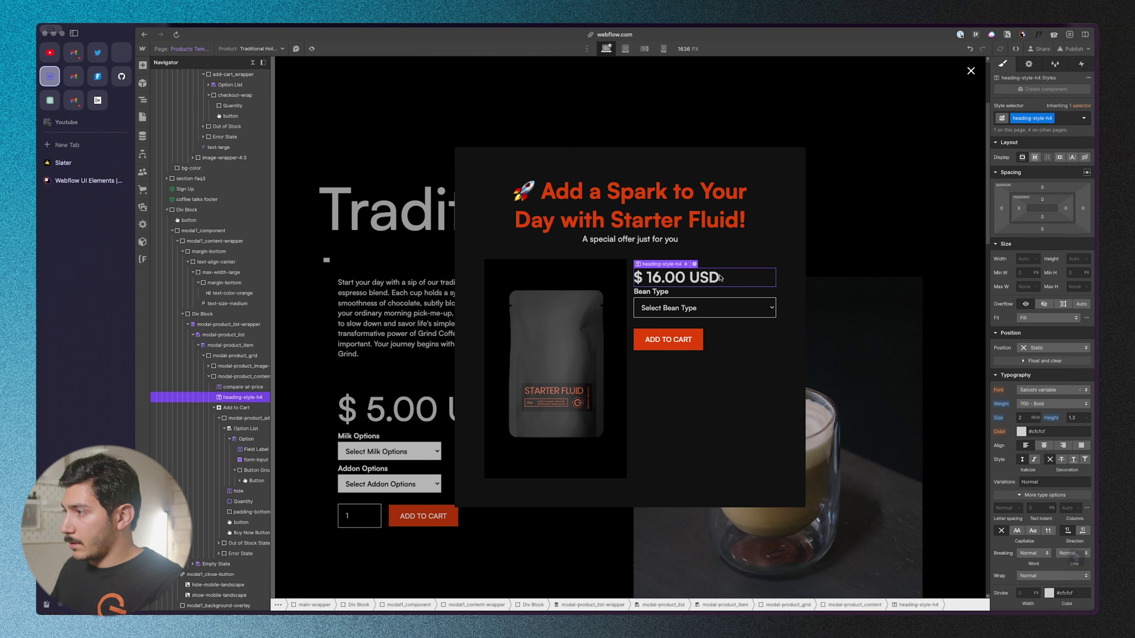
key("super+e")
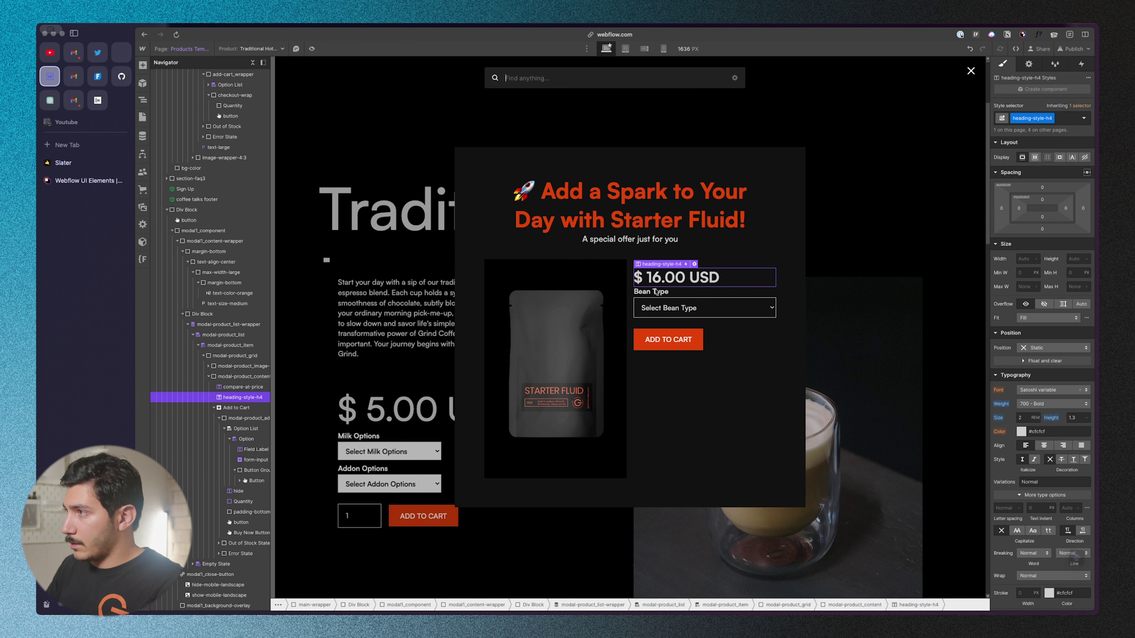
type("div")
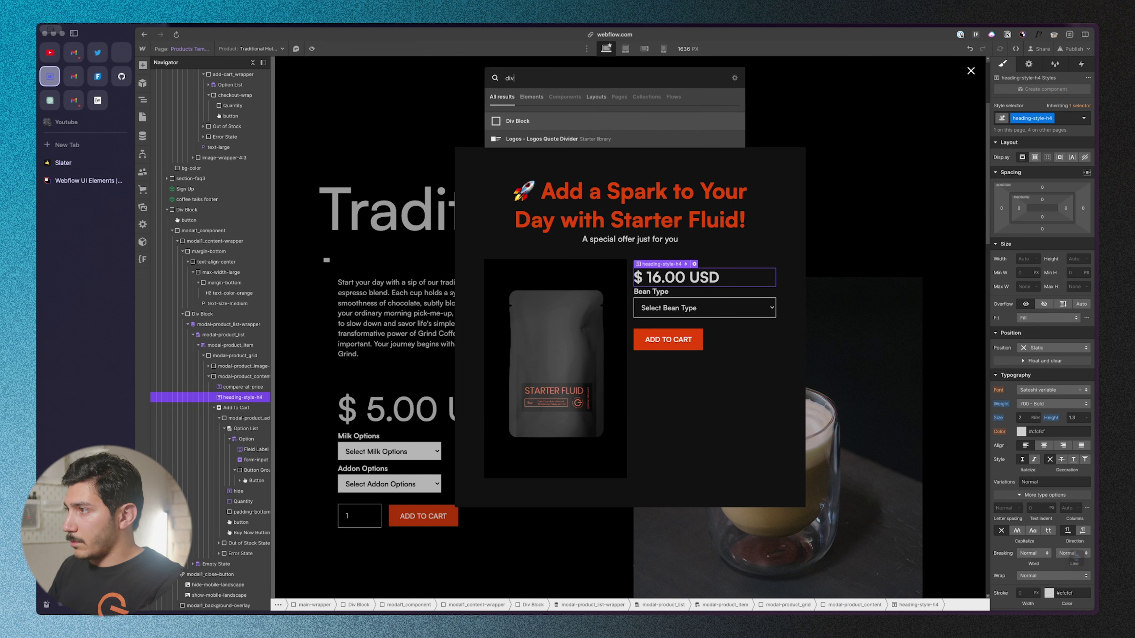
key("Return")
left_click(1057, 118)
type("padding")
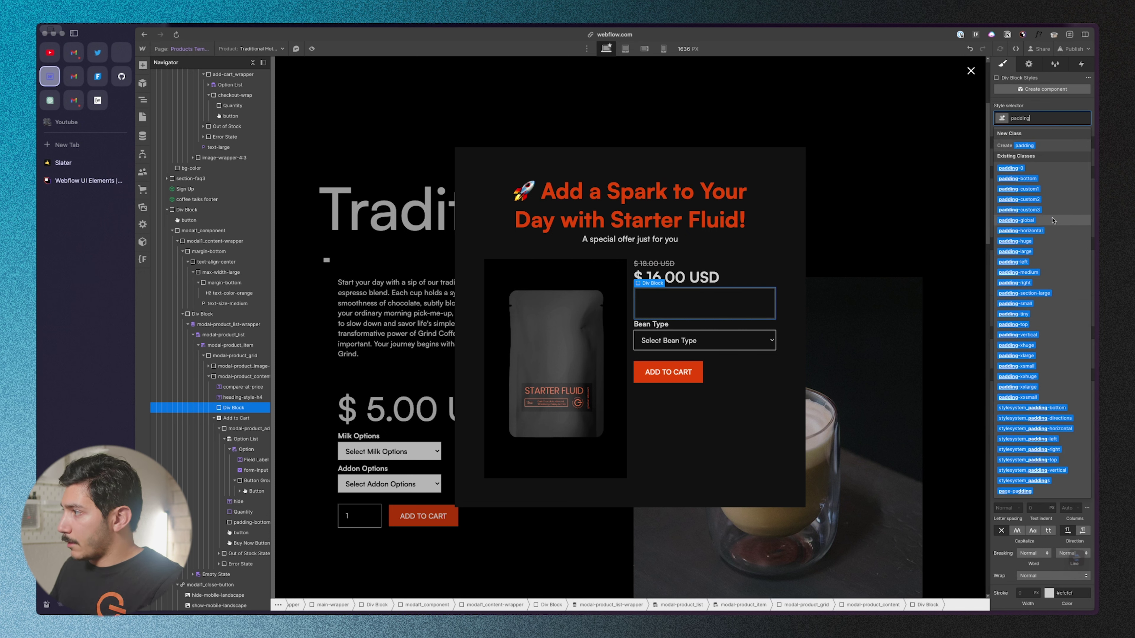
left_click(1017, 179)
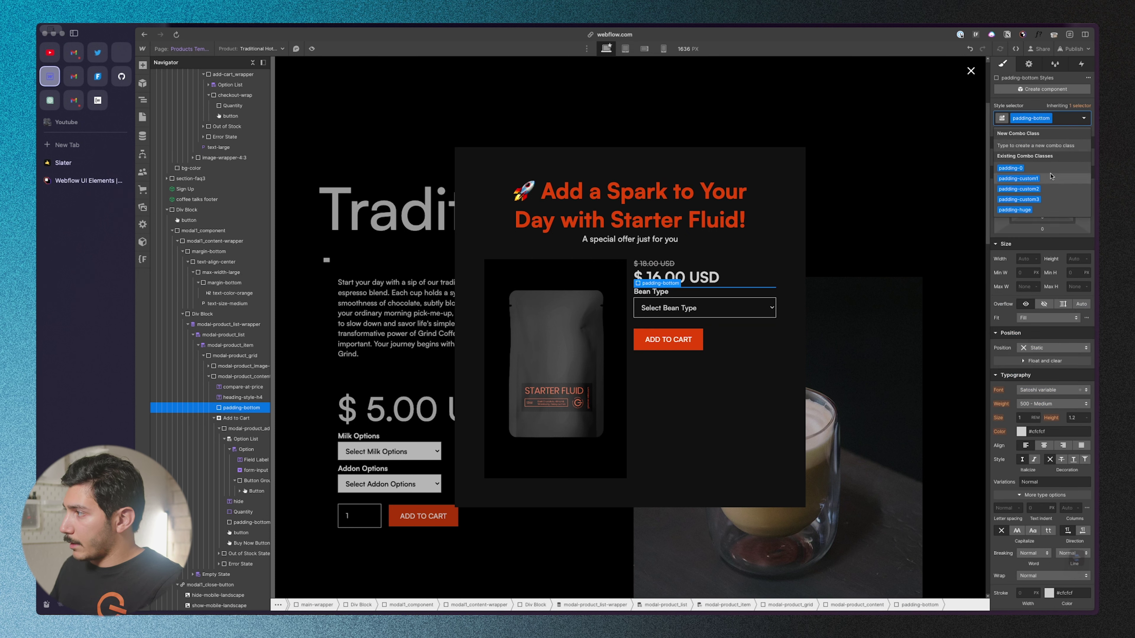
- Add the padding-medium combo class to the padding-bottom spacer between the sale price and the Bean Type option
type("poadding")
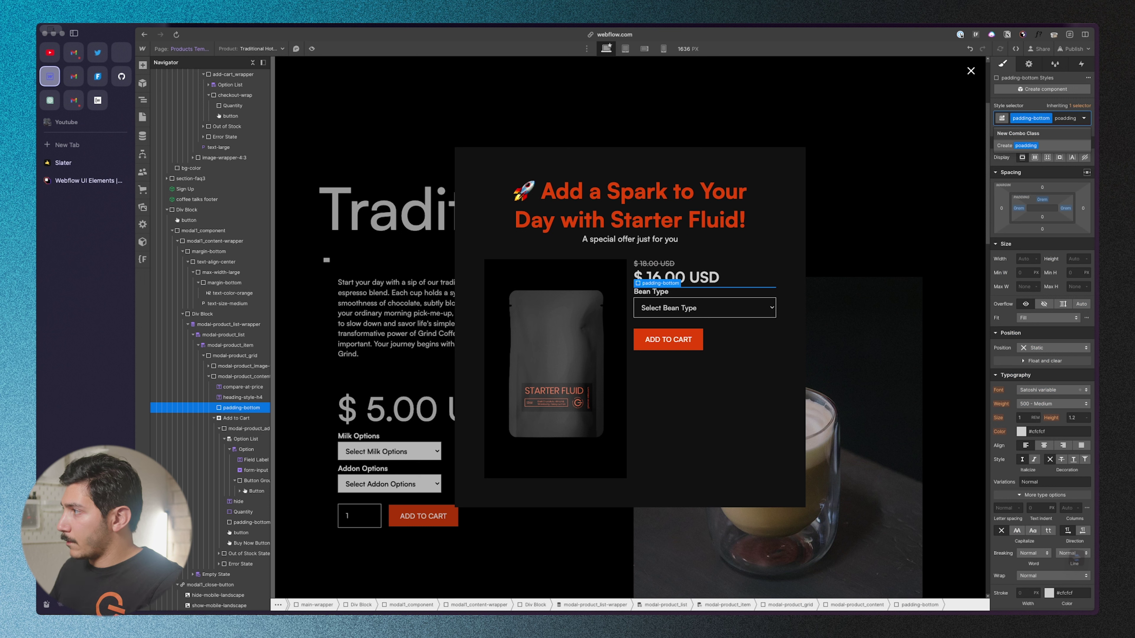
key("BackSpace")
key("BackSpace")
key("BackSpace")
key("BackSpace")
key("BackSpace")
key("BackSpace")
key("BackSpace")
type("add")
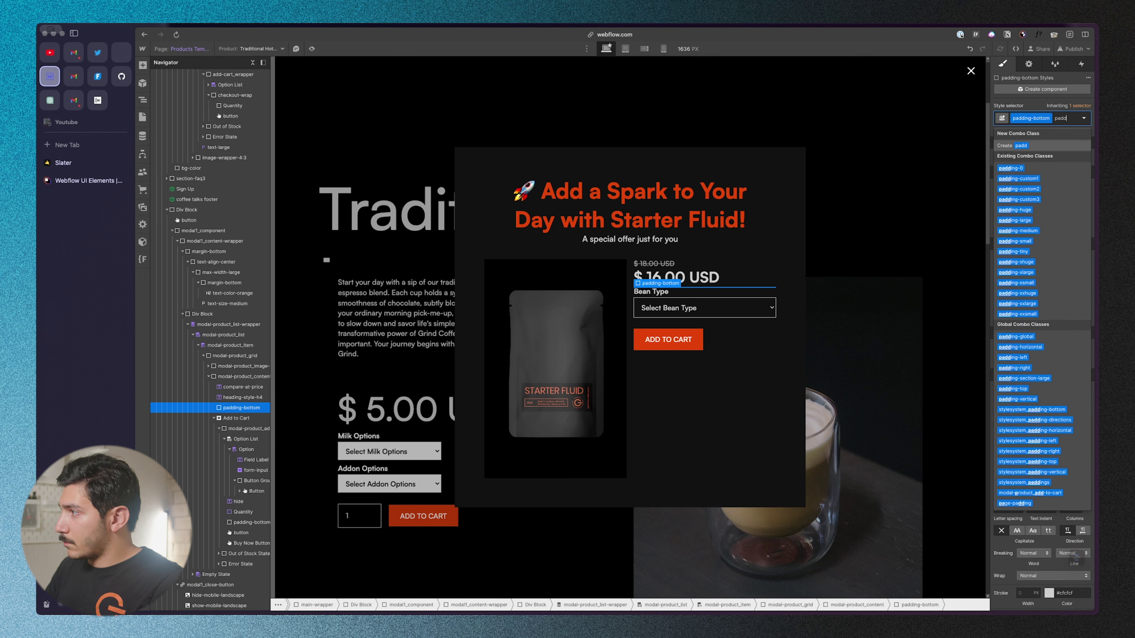
left_click(1021, 231)
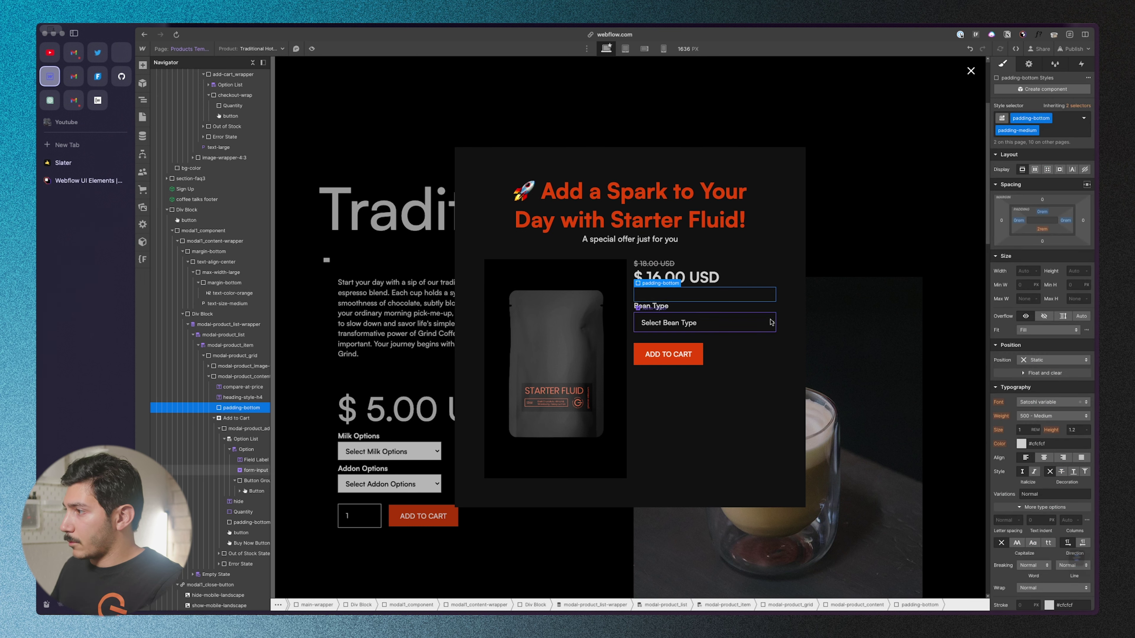
left_click(754, 370)
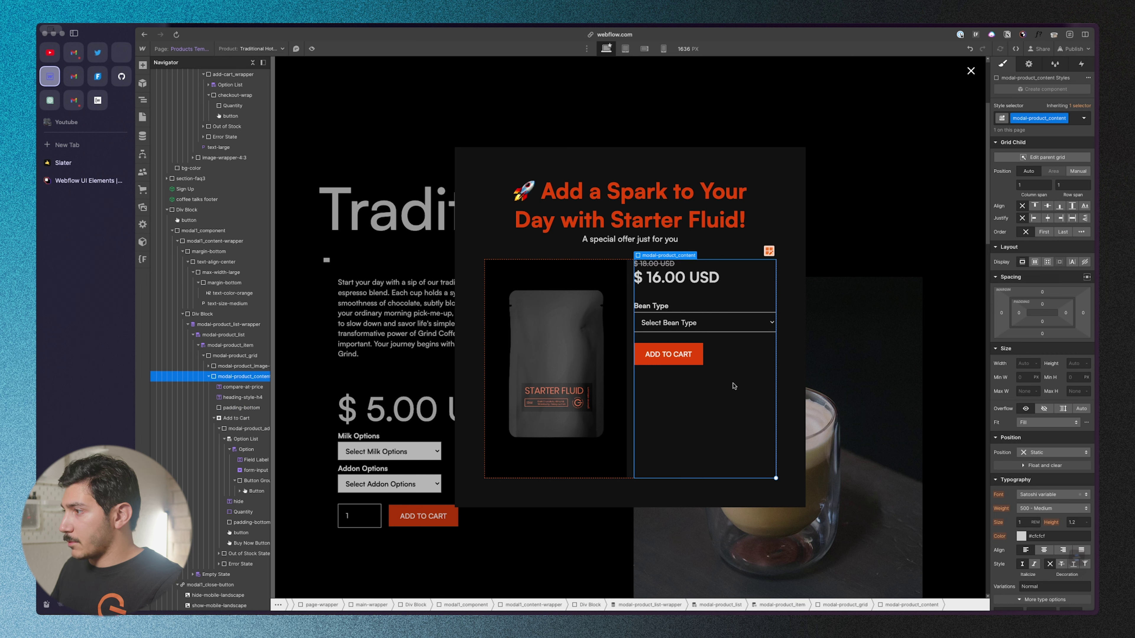
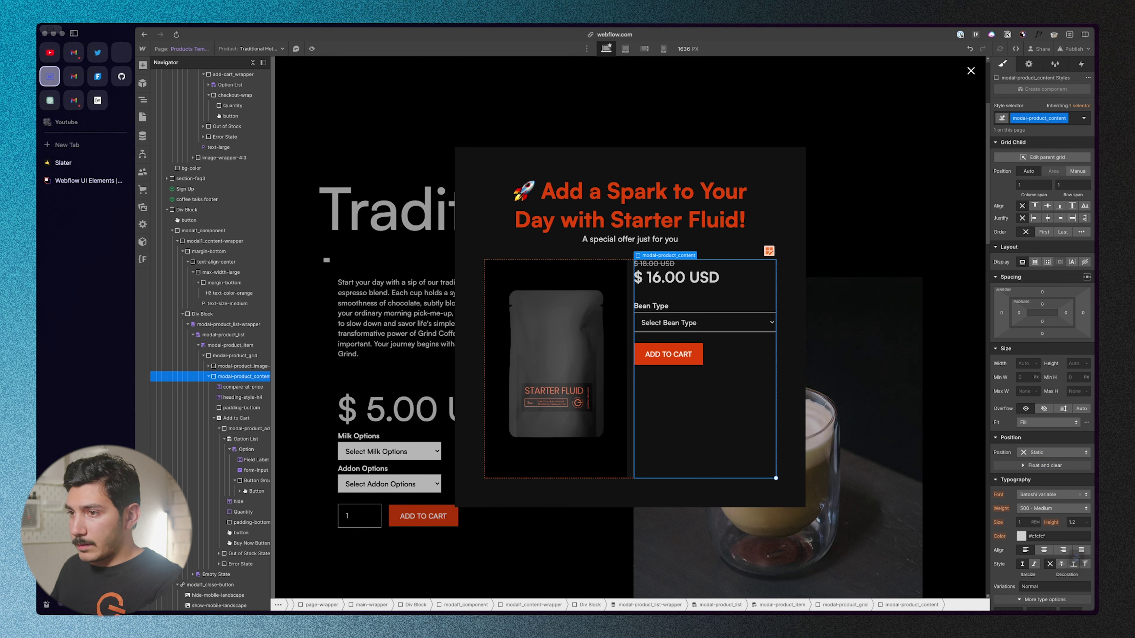
- Insert a div block below the Add to Cart form inside modal-product_content
left_click(708, 378)
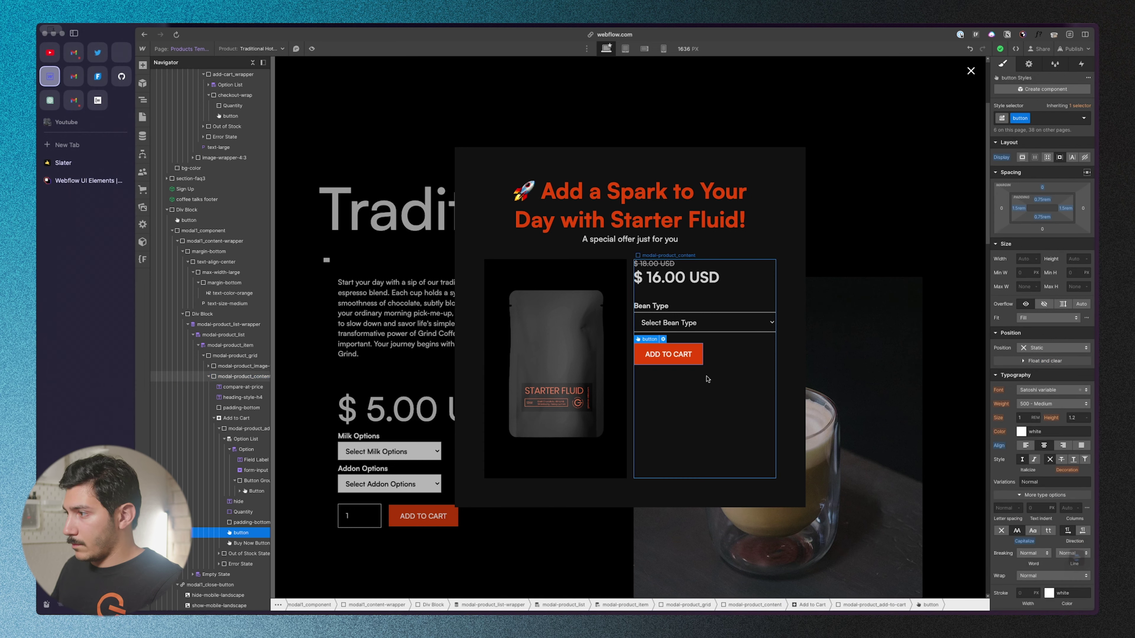
key("super+v")
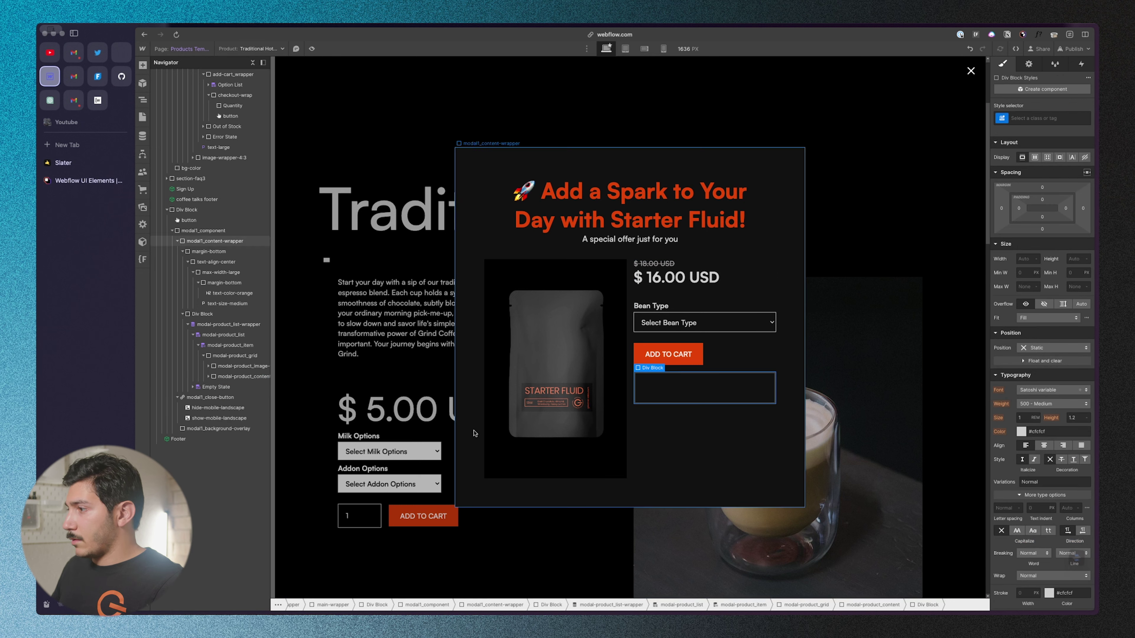
scroll(674, 385, "up", 3)
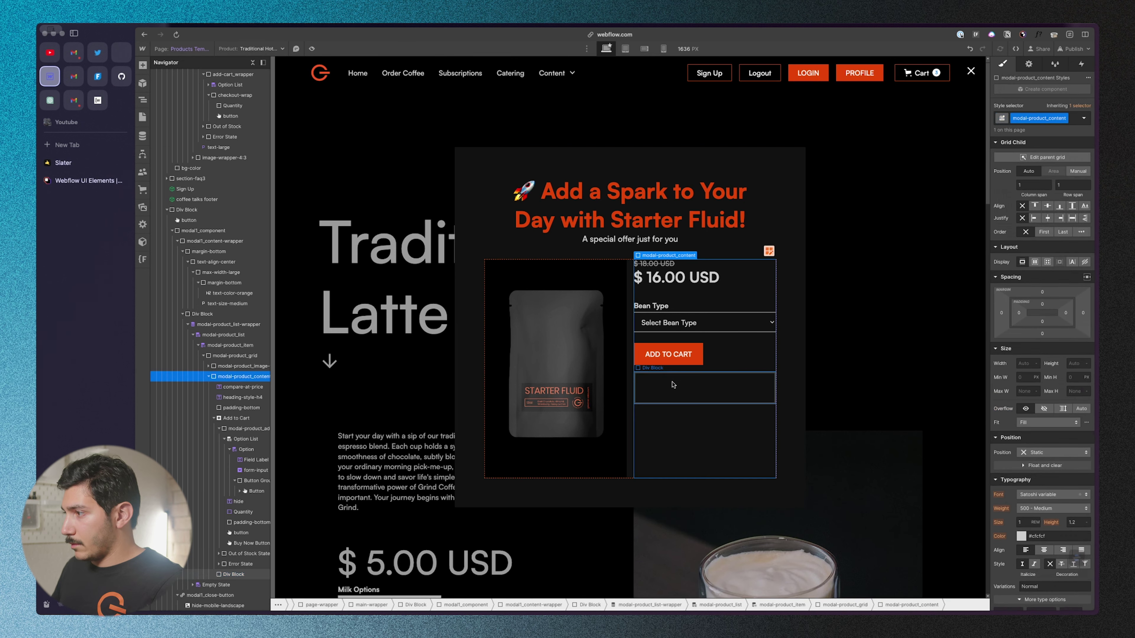
- Add a paragraph inside the new div block and fill it with the sales copy beginning "Hey there! Love our drinks and can't get enough"
key("super+k")
type("pa")
key("Return")
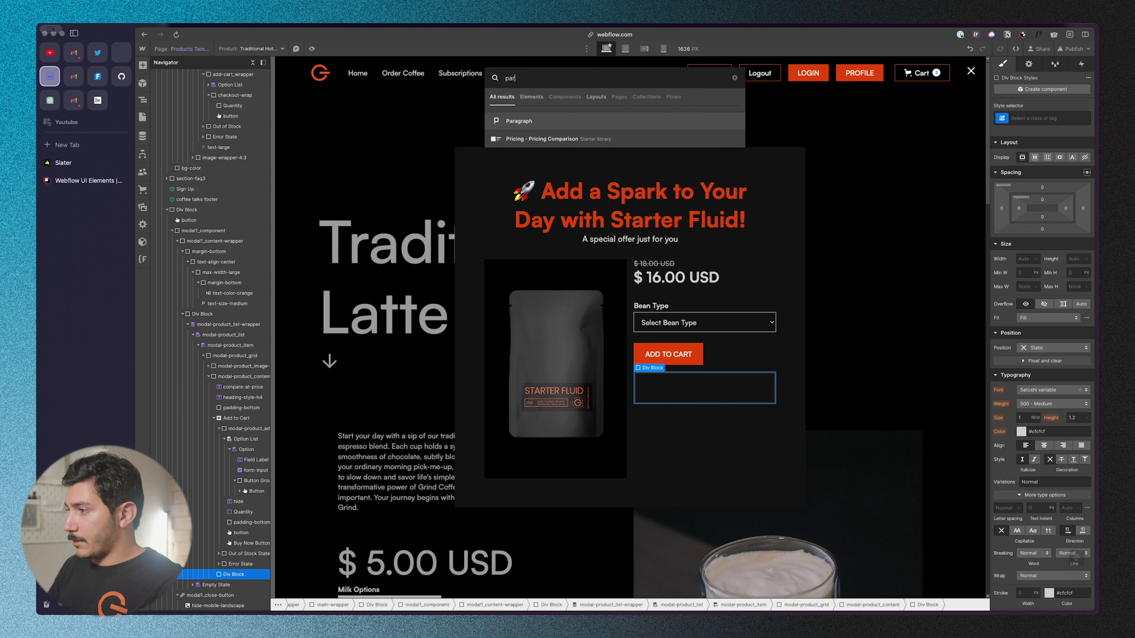
type("Hey there! Love our drinks and can't get enough of that rich, tantalizing flavor? Why keep our coffee around? Dive into the symphony of Brazilian and Guatemalan coffee beans, and let your taste buds dance to the tune of berries and chocolate. It's more than just a coffee; it's a daily ritual to ignite your passion and creativity. When you add a bag of coffee to your order, you're not just satisfying your coffee cravings; you're investing in moments that matter. We believe in more than just staying busy — we're here to fuel your growth, one cup at a time.")
left_click(690, 499)
left_click(690, 499)
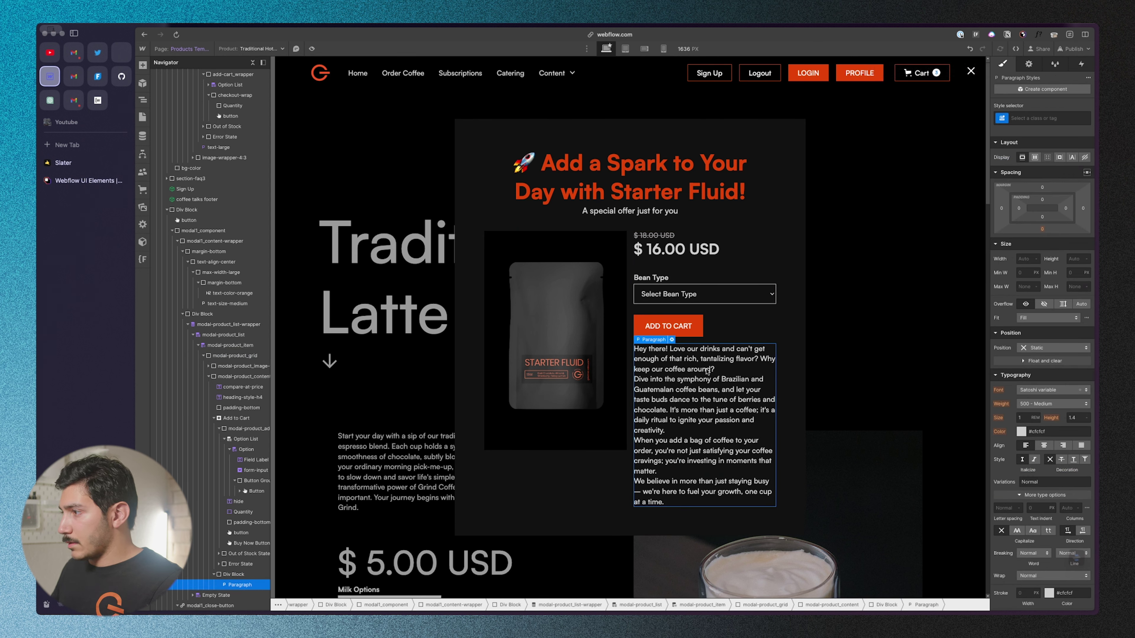
- Delete the "Dive into the symphony" passage from the paragraph and separate the remaining passages with blank lines
double_click(755, 364)
left_click_drag(634, 379, 671, 430)
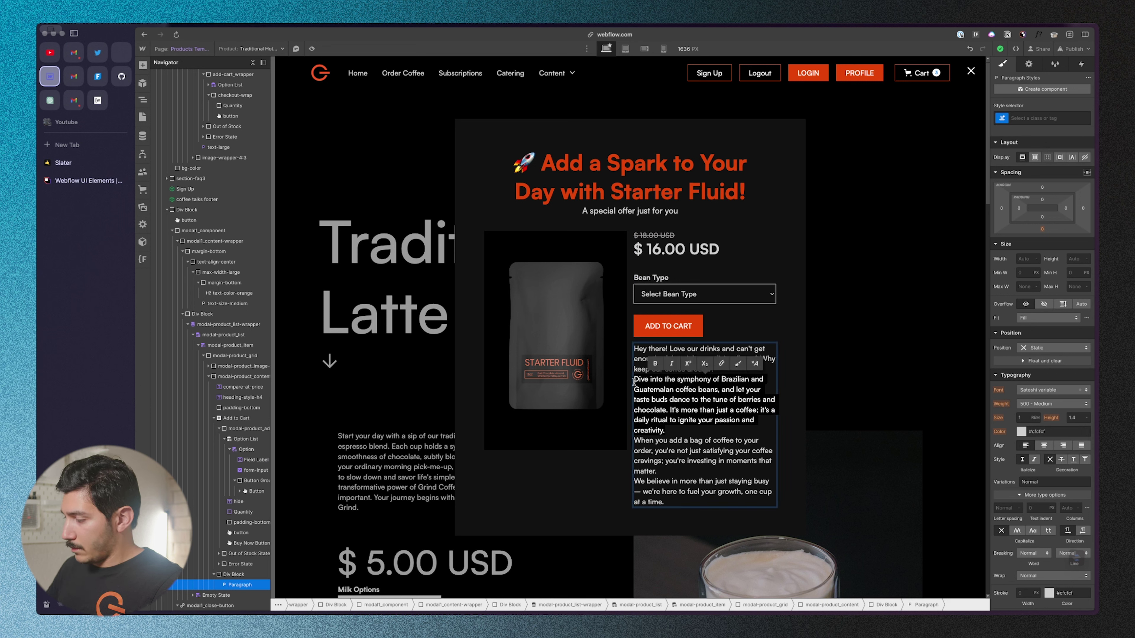
key("BackSpace")
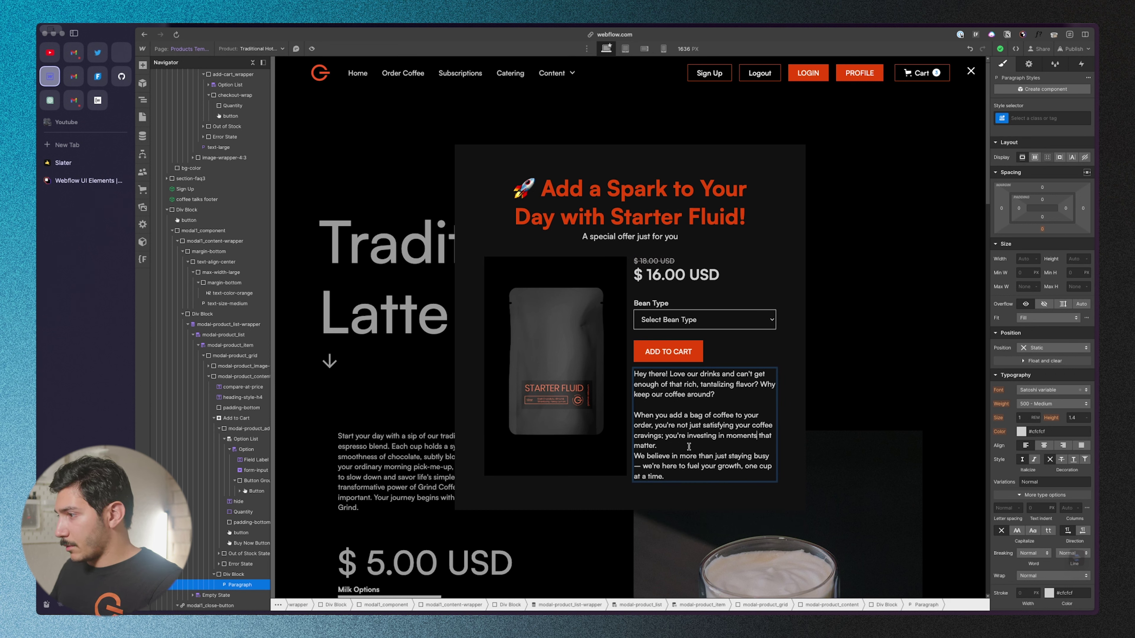
key("shift+Return")
key("shift+Return")
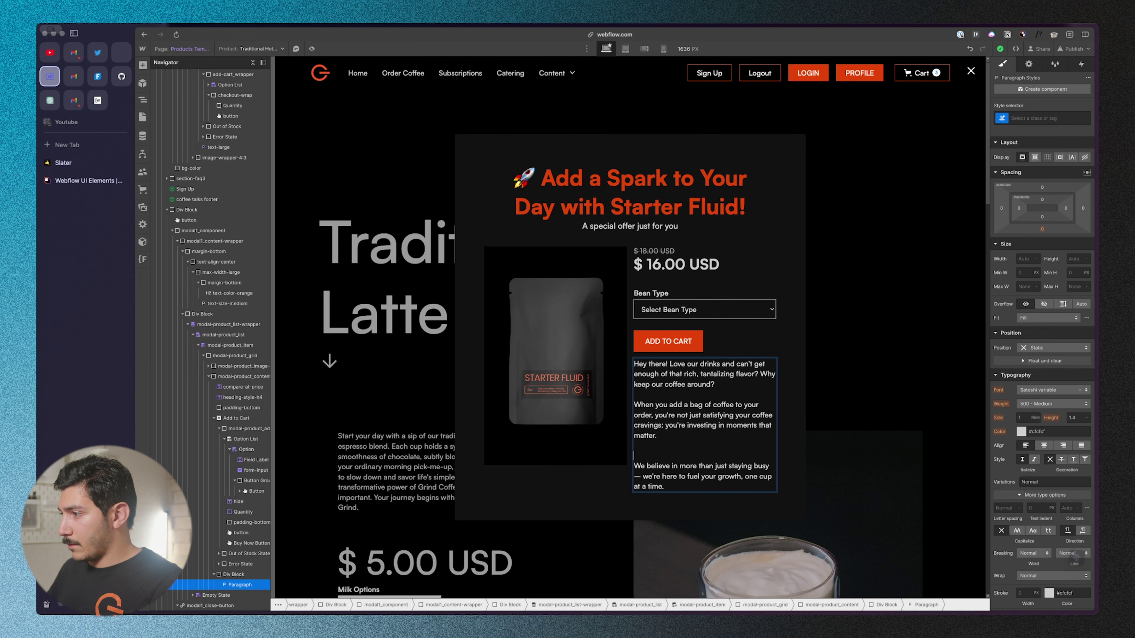
key("BackSpace")
left_click(590, 463)
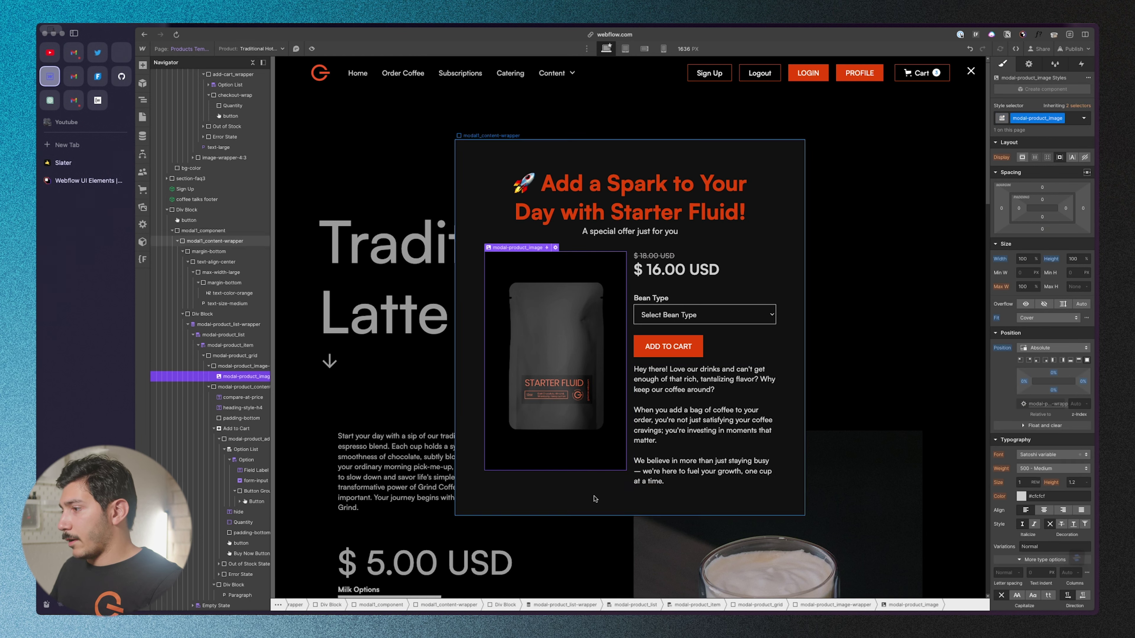
- Reset the height of modal-product_image-wrapper so the image fills the full grid row
left_click(703, 380)
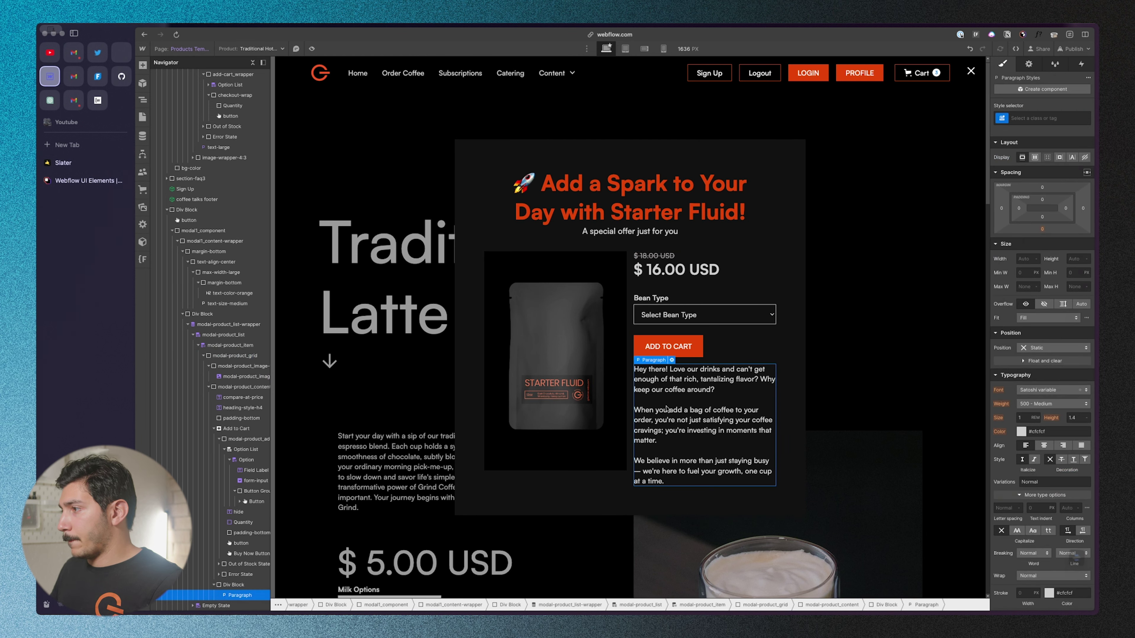
left_click(239, 379)
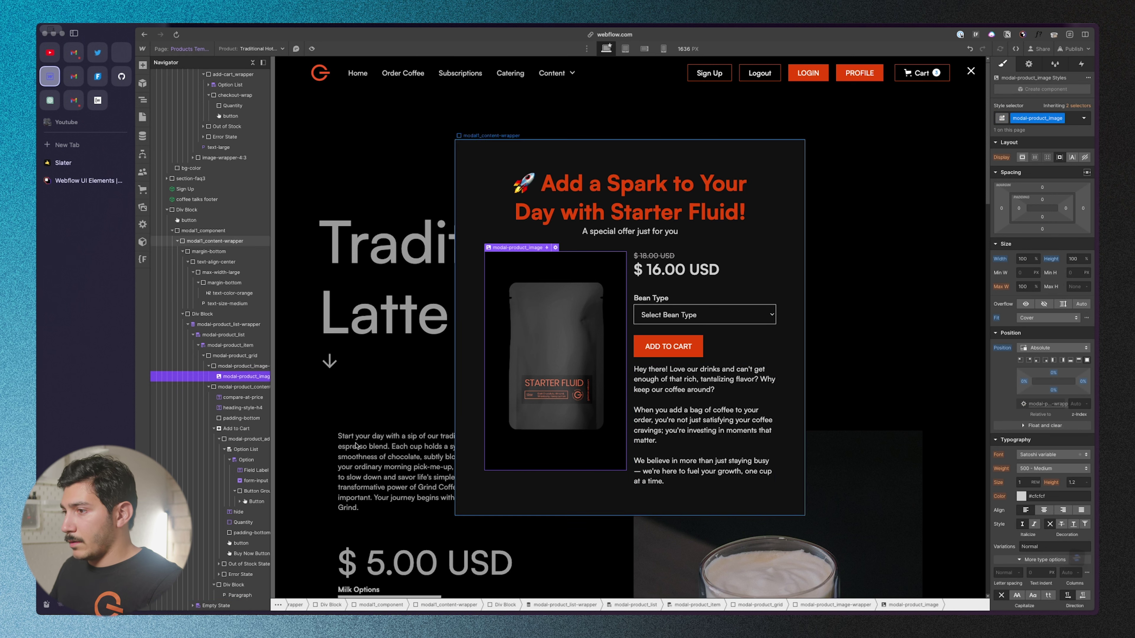
left_click(239, 365)
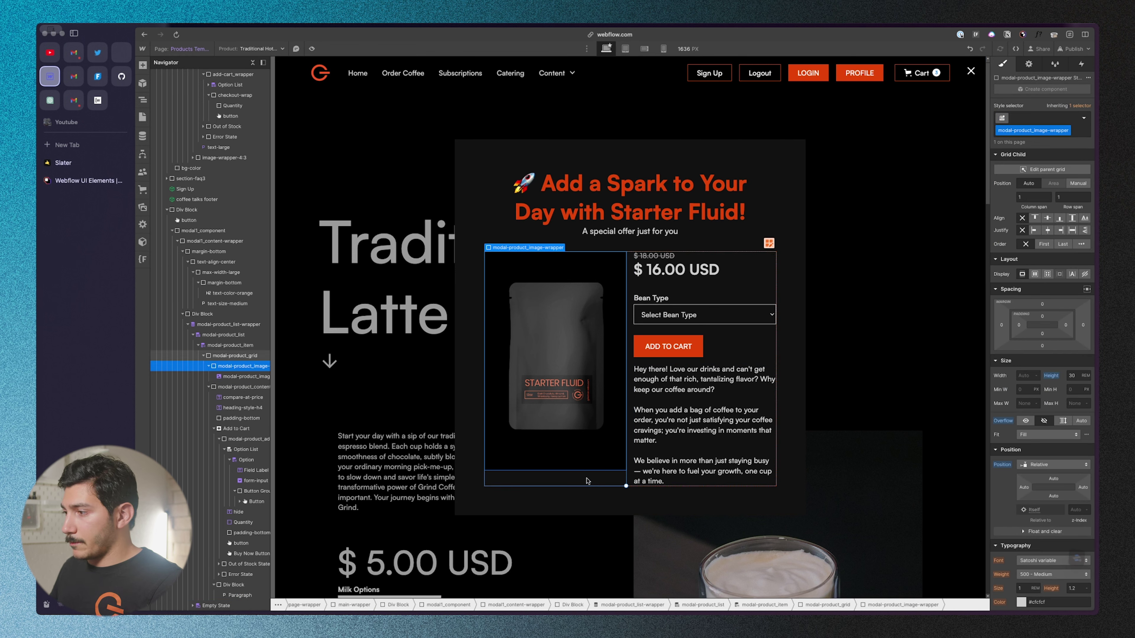
left_click(559, 459)
left_click(239, 366)
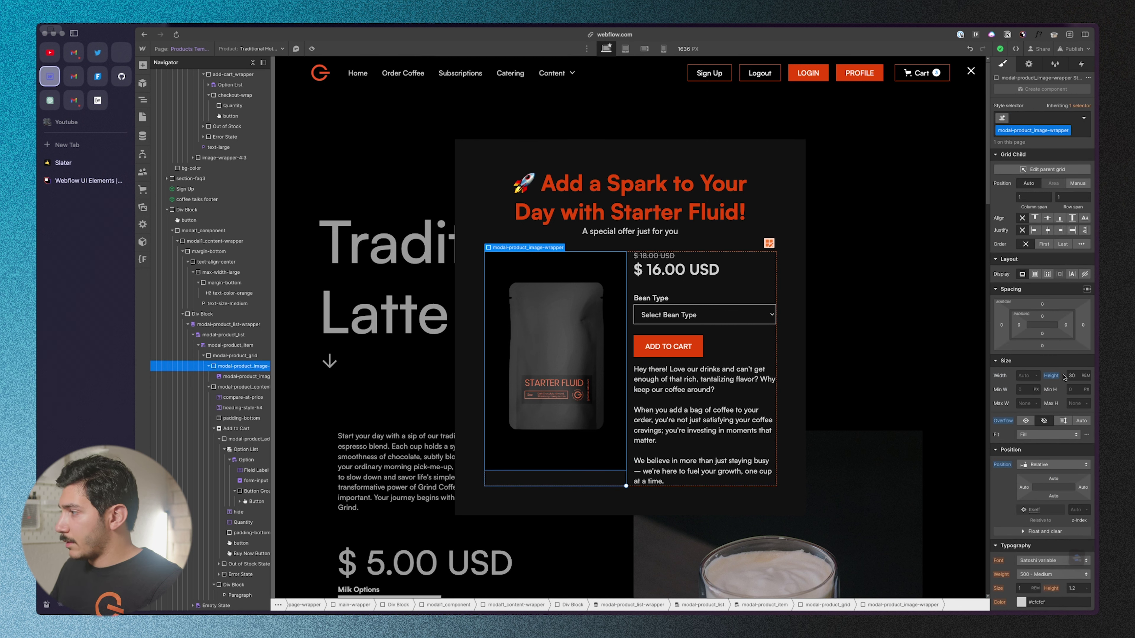
left_click(1054, 376)
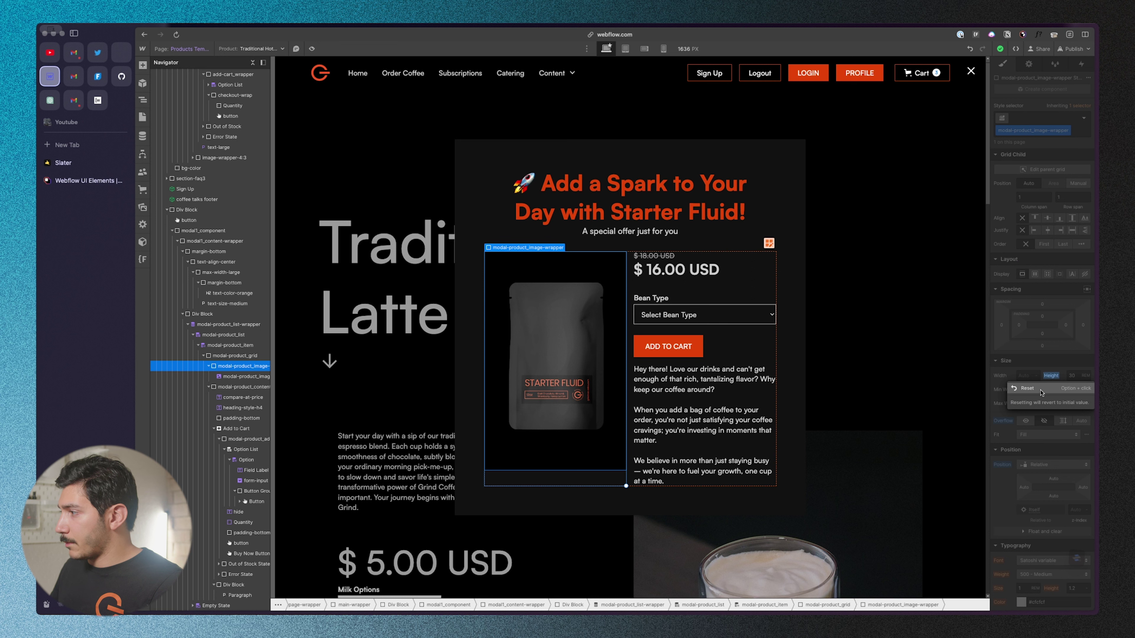
left_click(1041, 389)
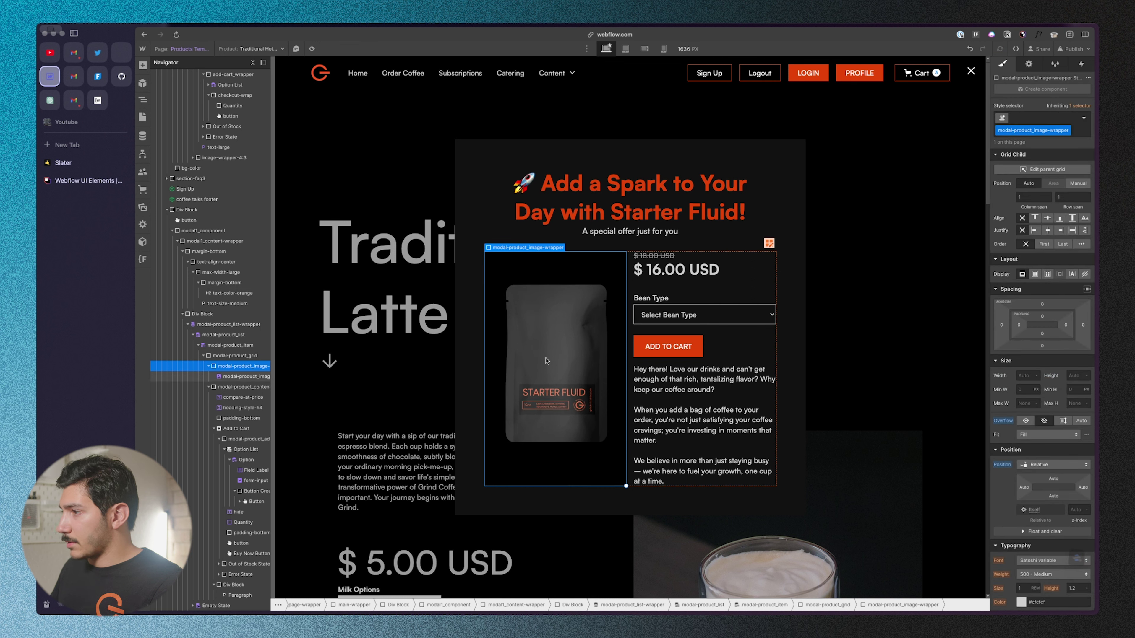
- Set the column and row gaps of modal-product_grid to 2 rem
left_click(492, 227)
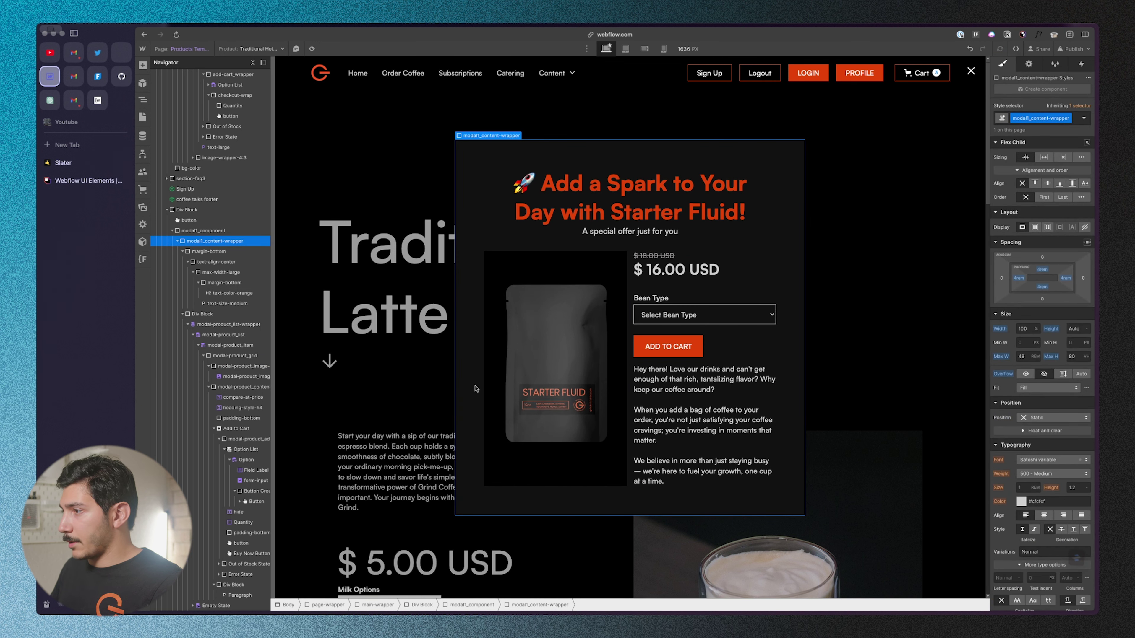
left_click(486, 373)
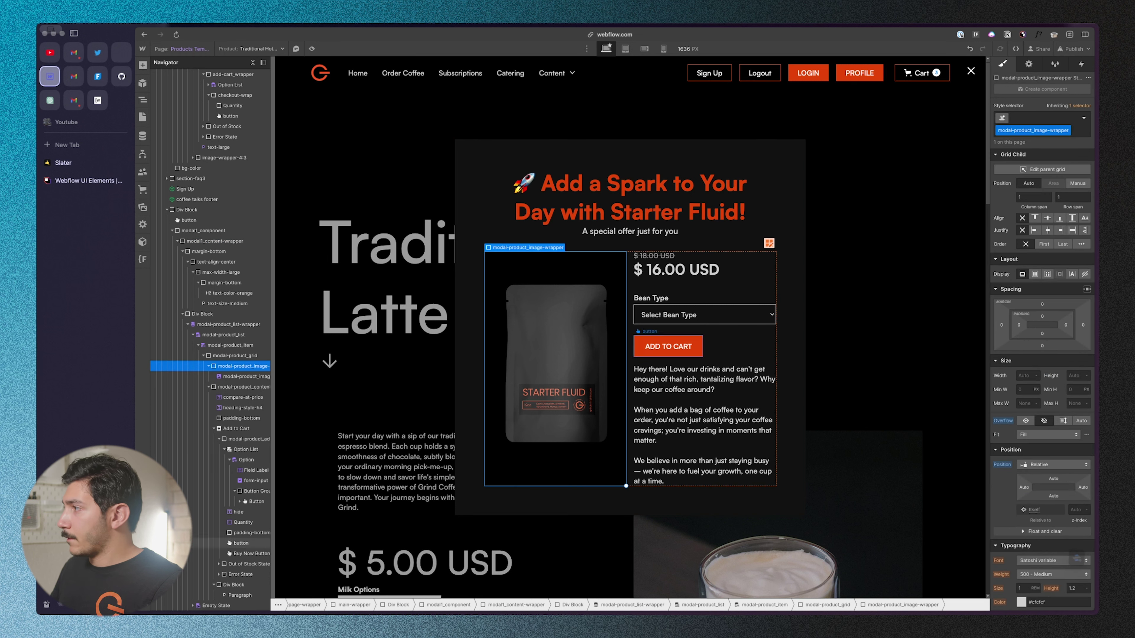
left_click(1072, 219)
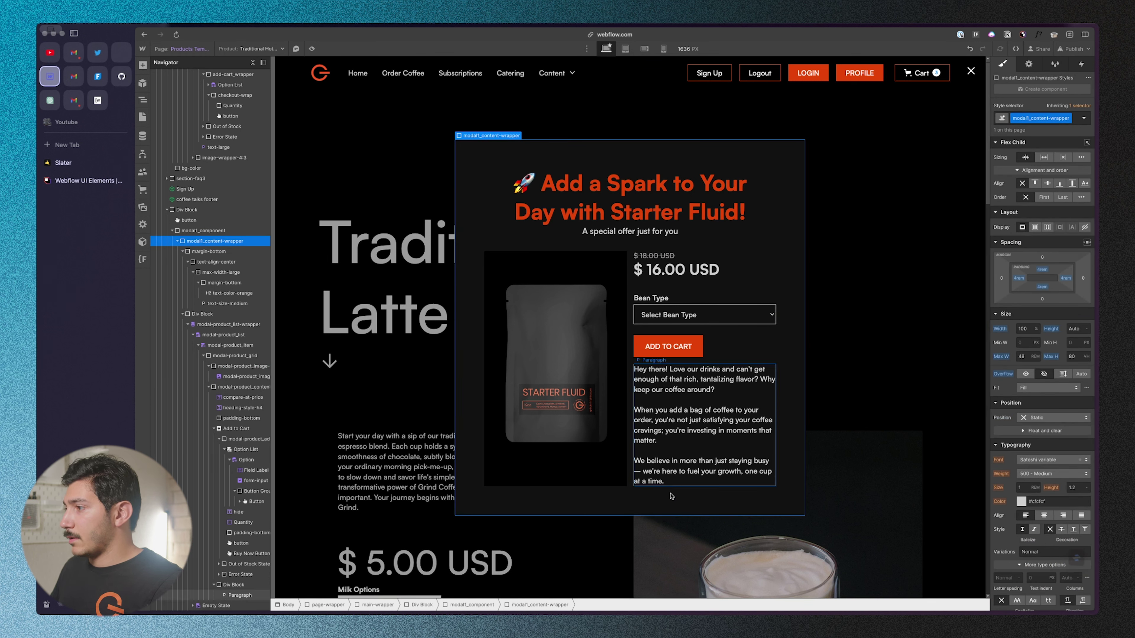
left_click(630, 447)
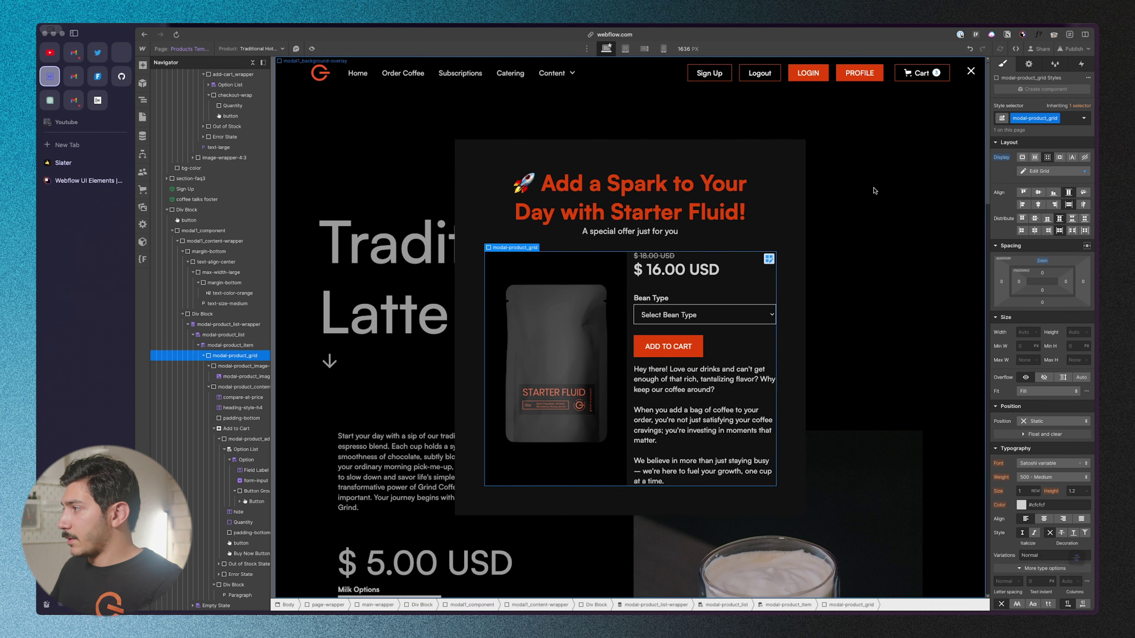
left_click(1042, 171)
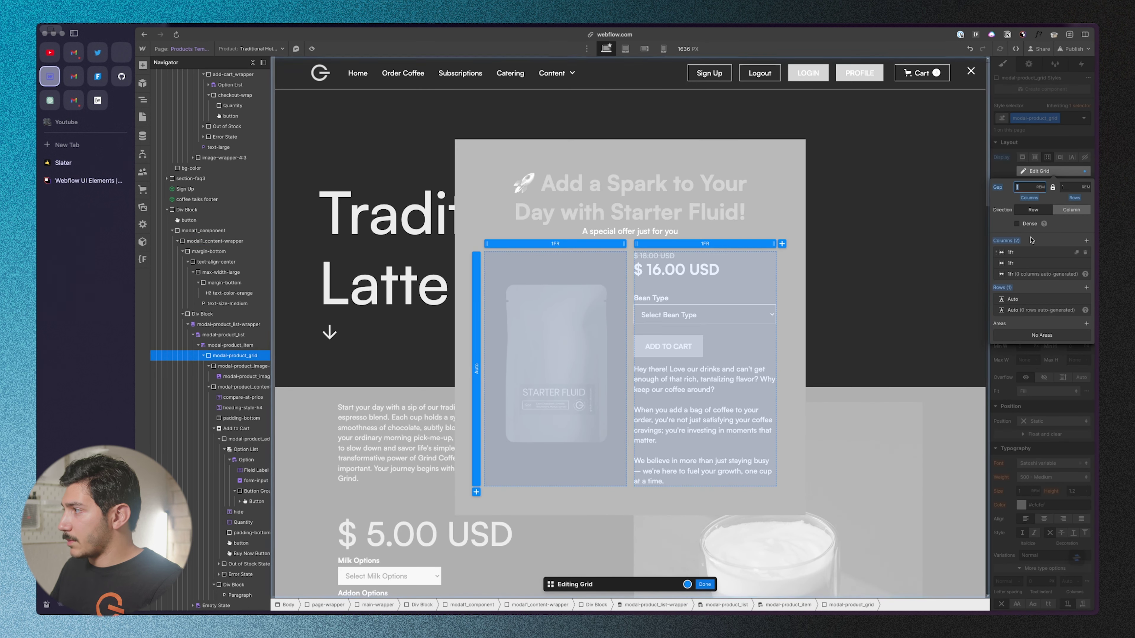
type("2")
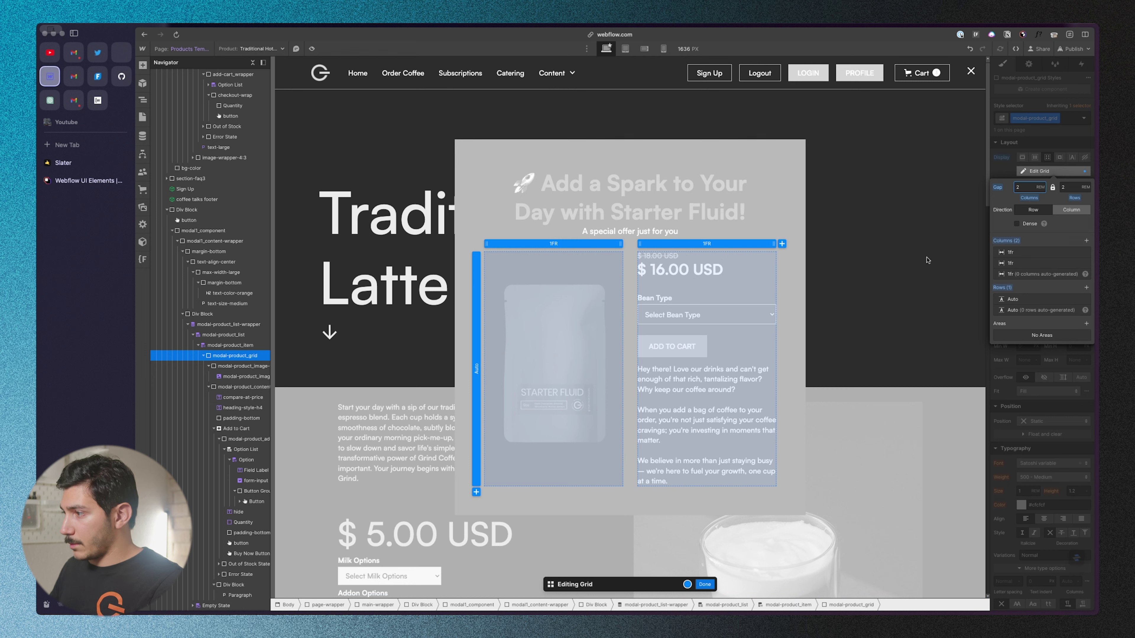
left_click(704, 585)
left_click(477, 176)
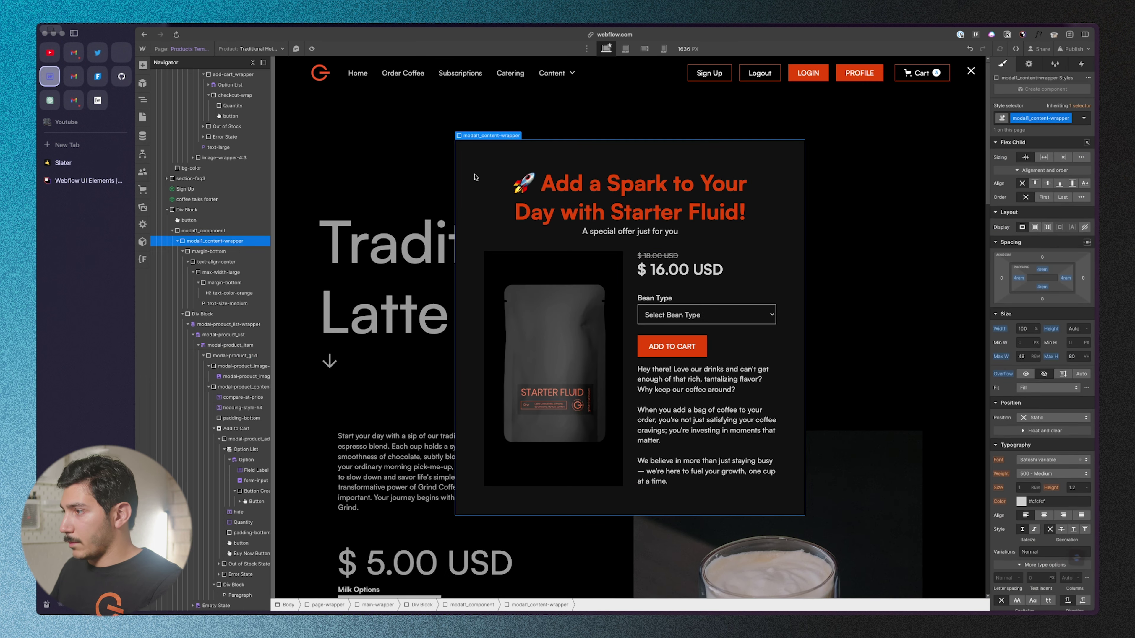
scroll(502, 253, "down", 5)
scroll(491, 214, "up", 5)
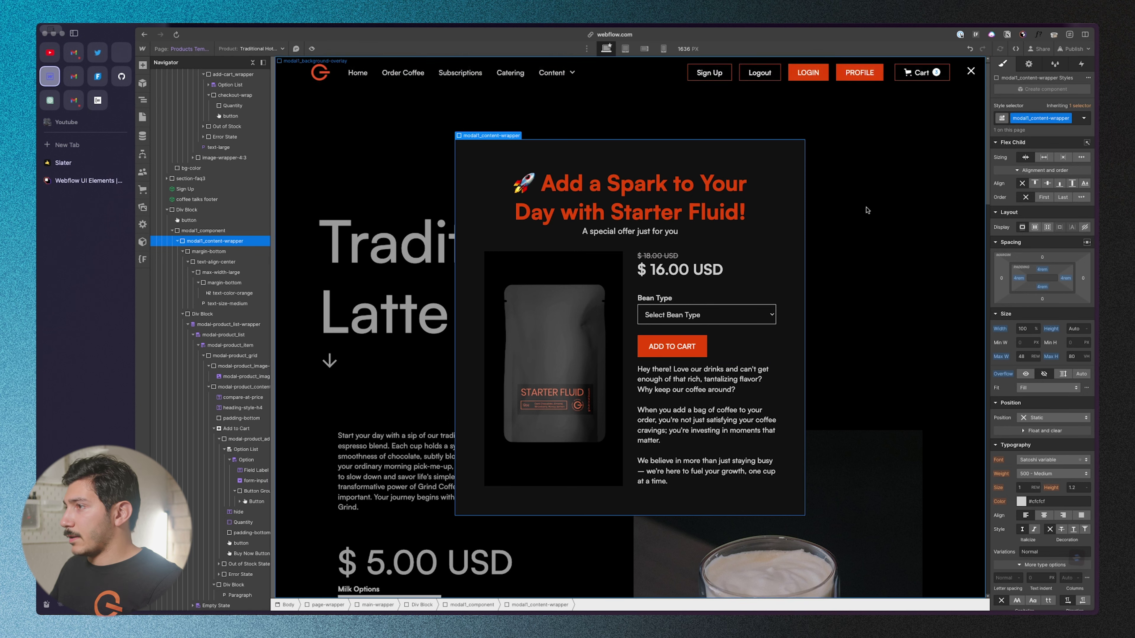
scroll(843, 262, "down", 3)
scroll(845, 260, "up", 3)
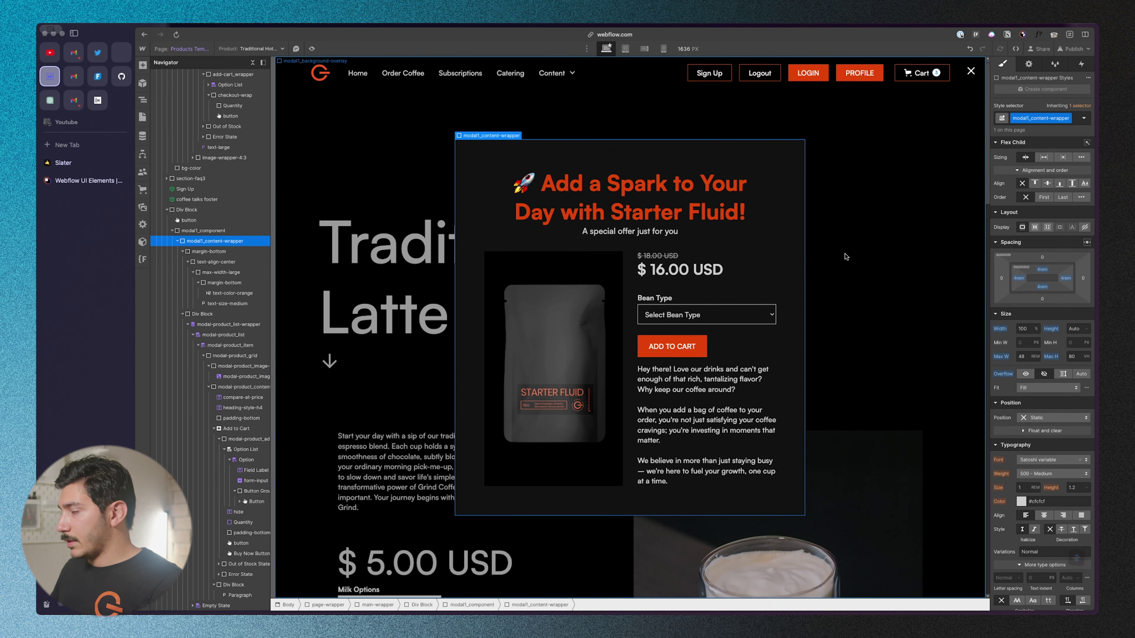
scroll(845, 257, "down", 5)
scroll(845, 256, "up", 5)
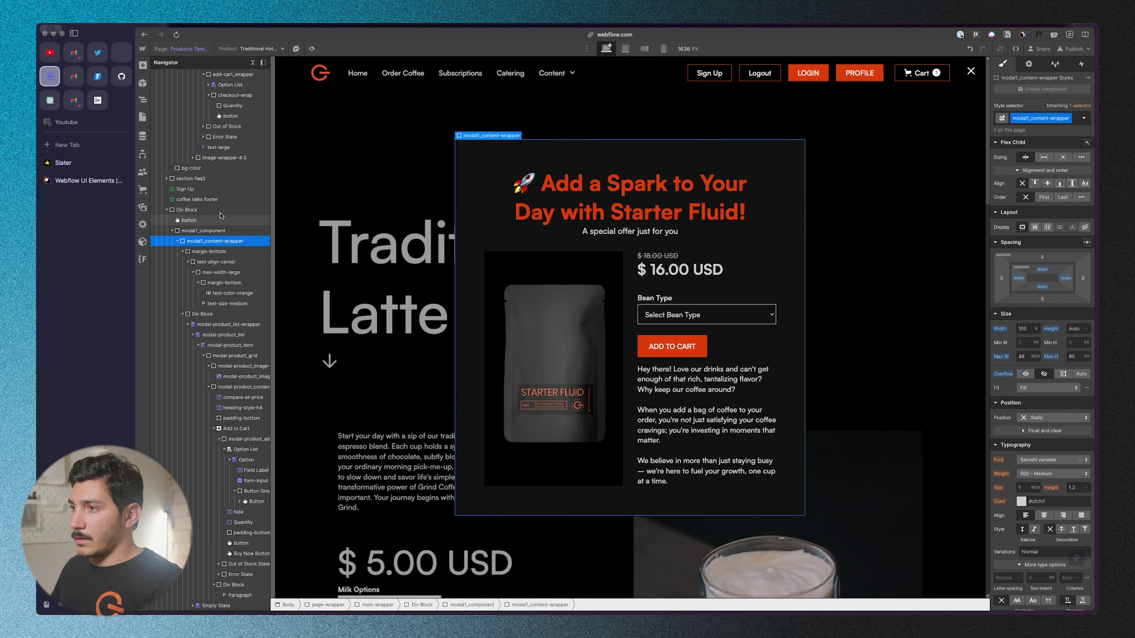
- Add a custom attribute to modal1_component with the name element and the value sale-modal
left_click(201, 230)
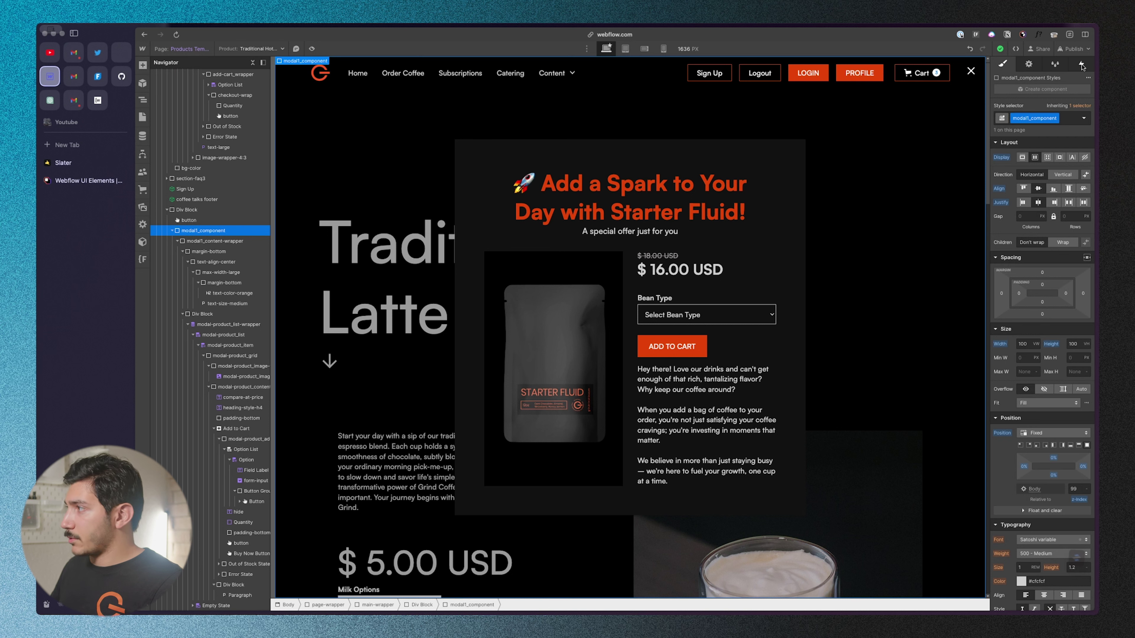
left_click(1081, 65)
key("d")
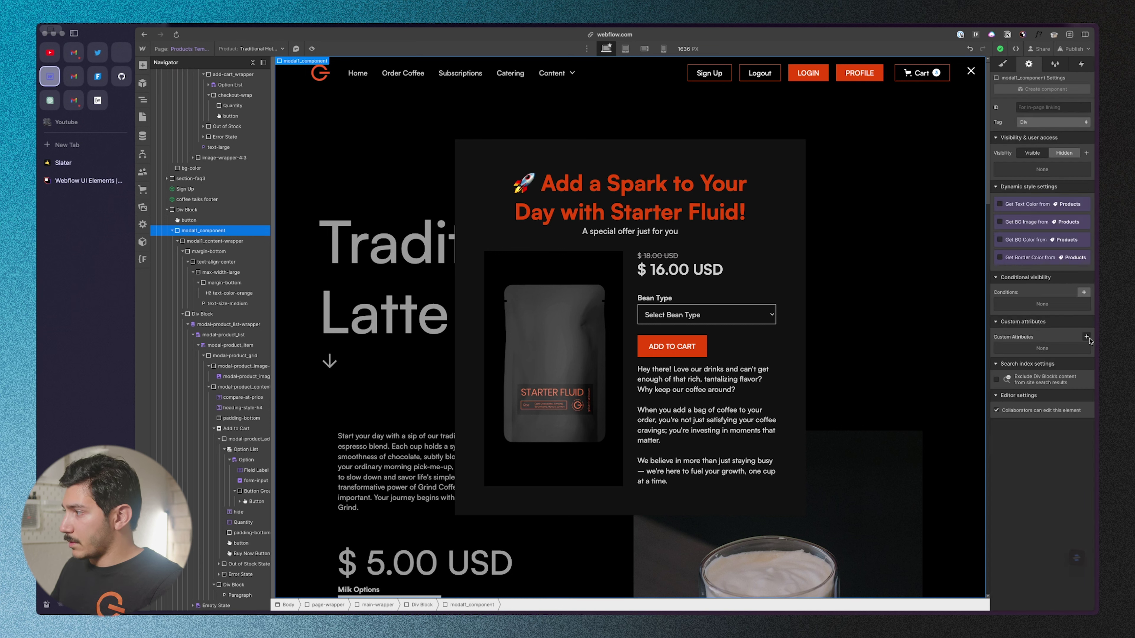
left_click(1086, 337)
type("element")
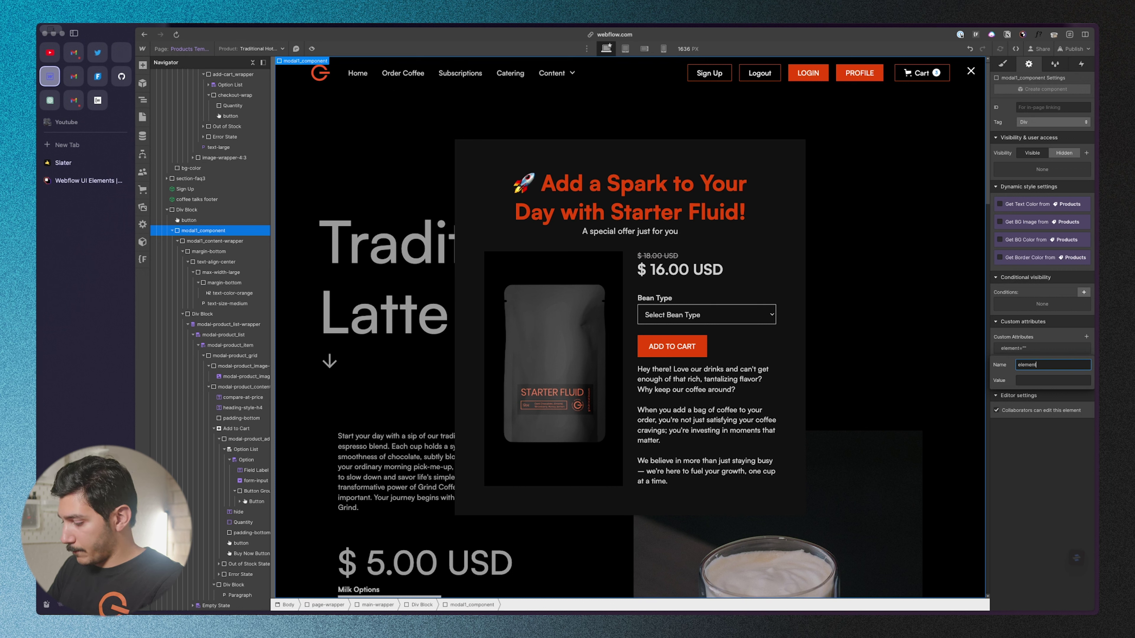
left_click(1053, 381)
type("sale")
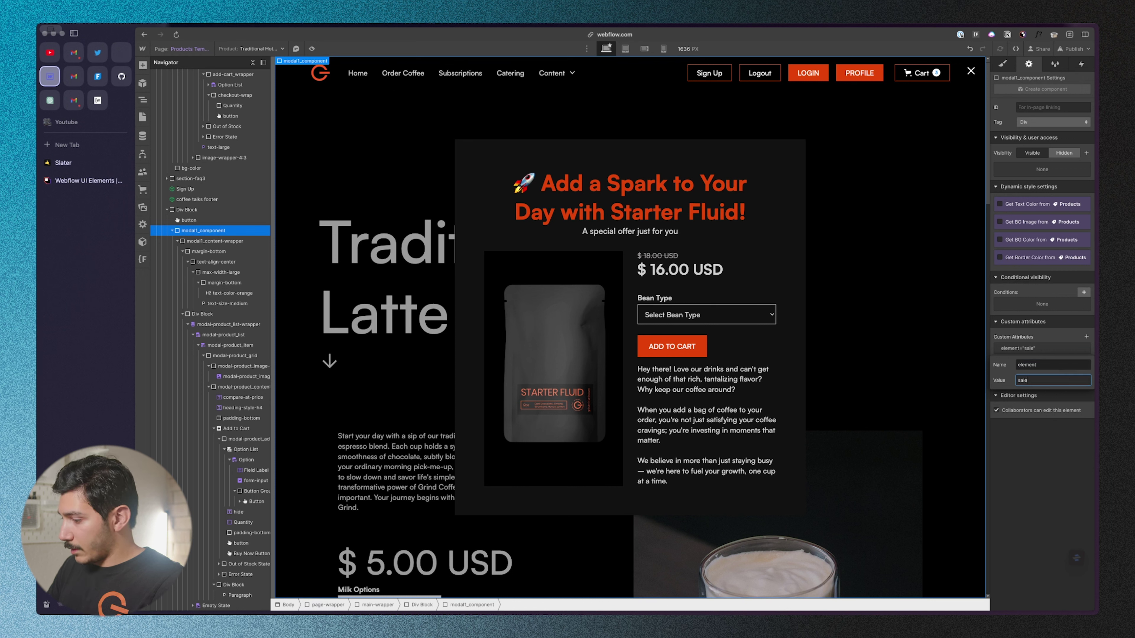
type("-modal")
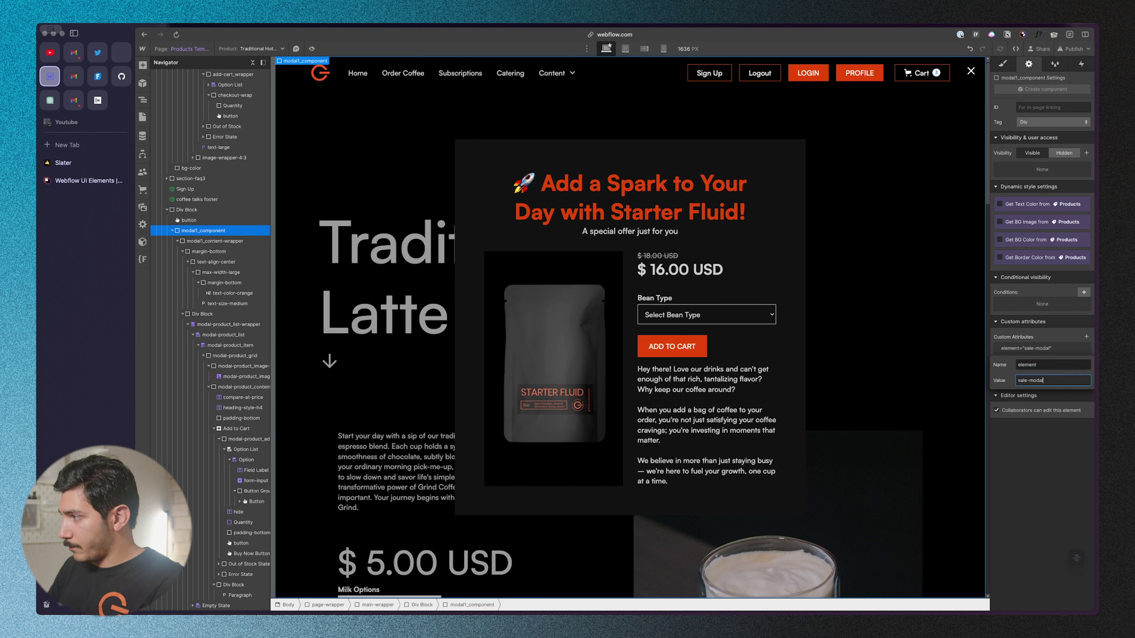
key("Return")
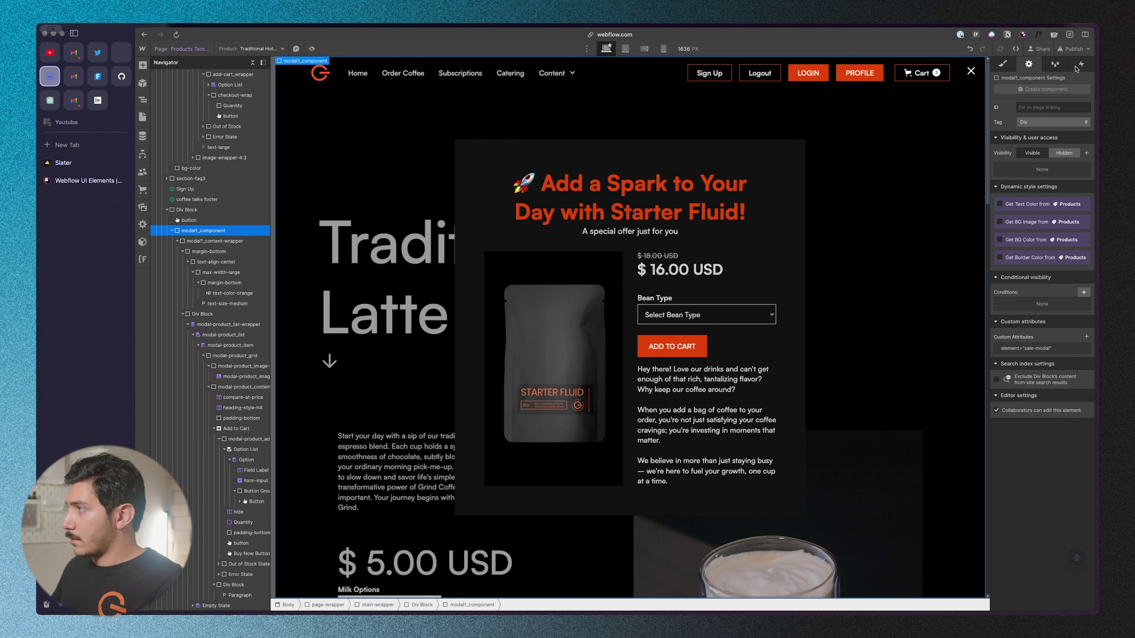
- Switch to the Slater code editor with the product/item script of the Grind Coffee project
left_click(1074, 49)
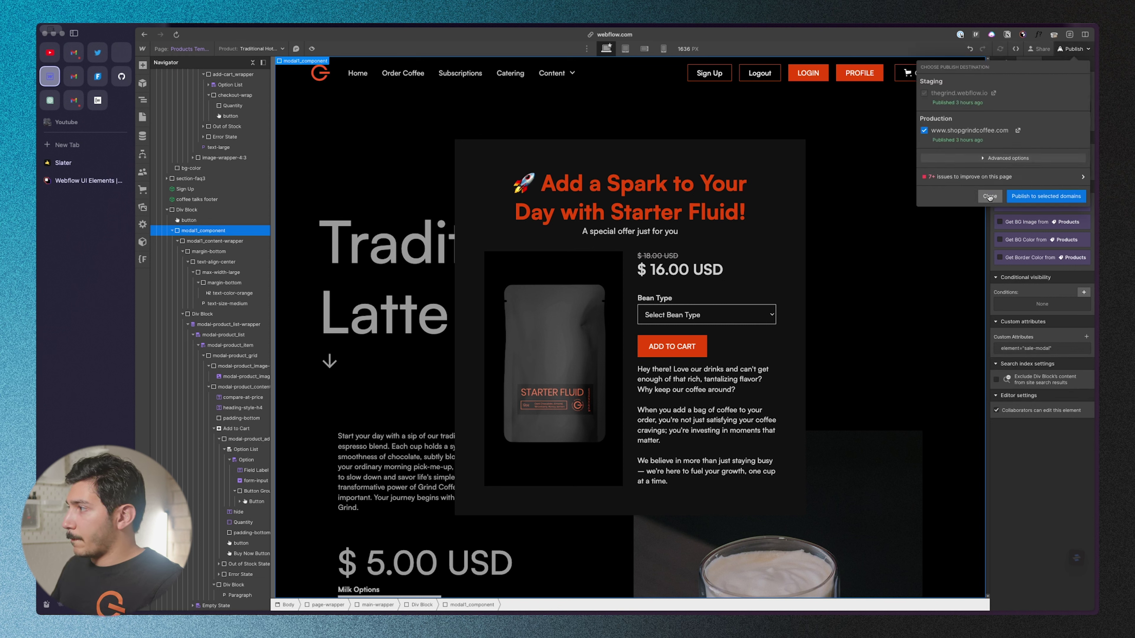
key("Escape")
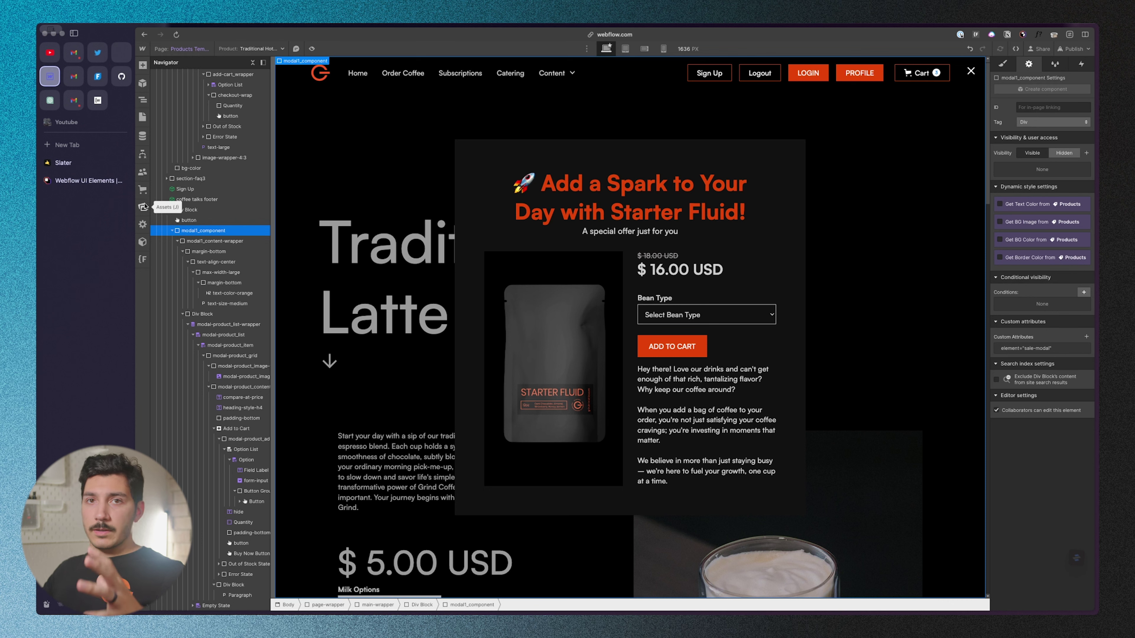
left_click(63, 162)
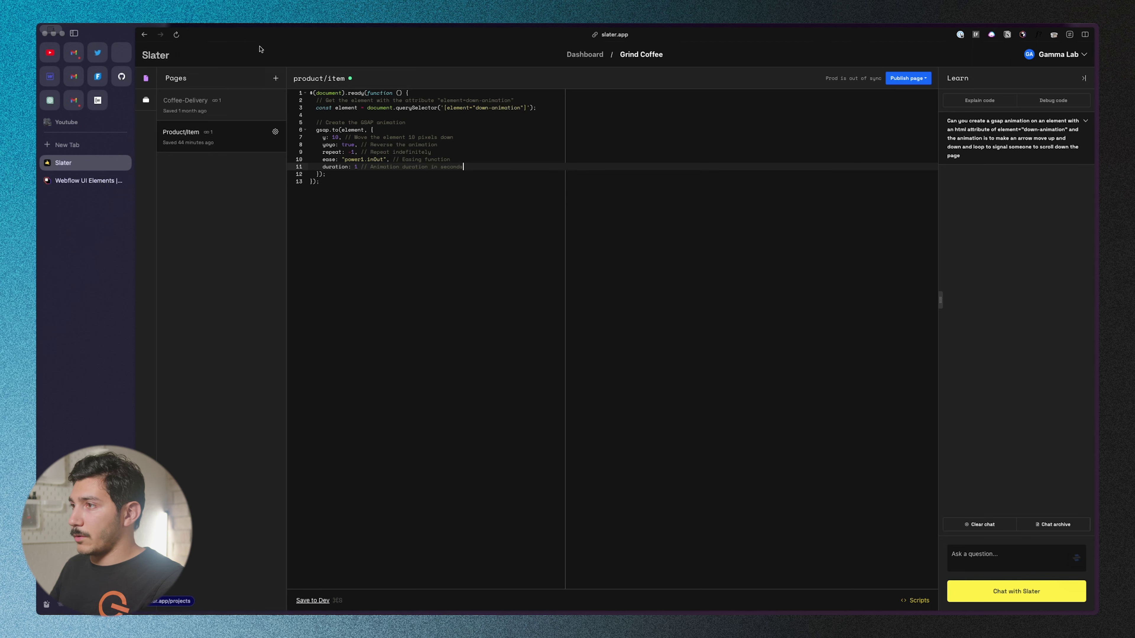
- Look at the new project form on the Slater dashboard, close it and reopen the Grind Coffee project
left_click(158, 58)
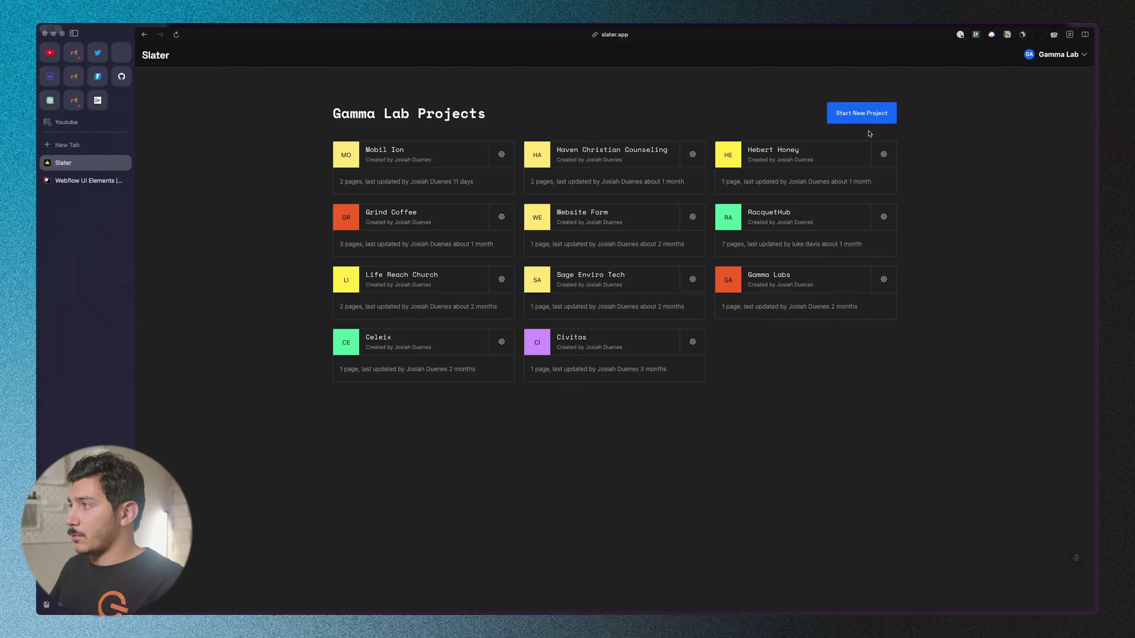
left_click(847, 114)
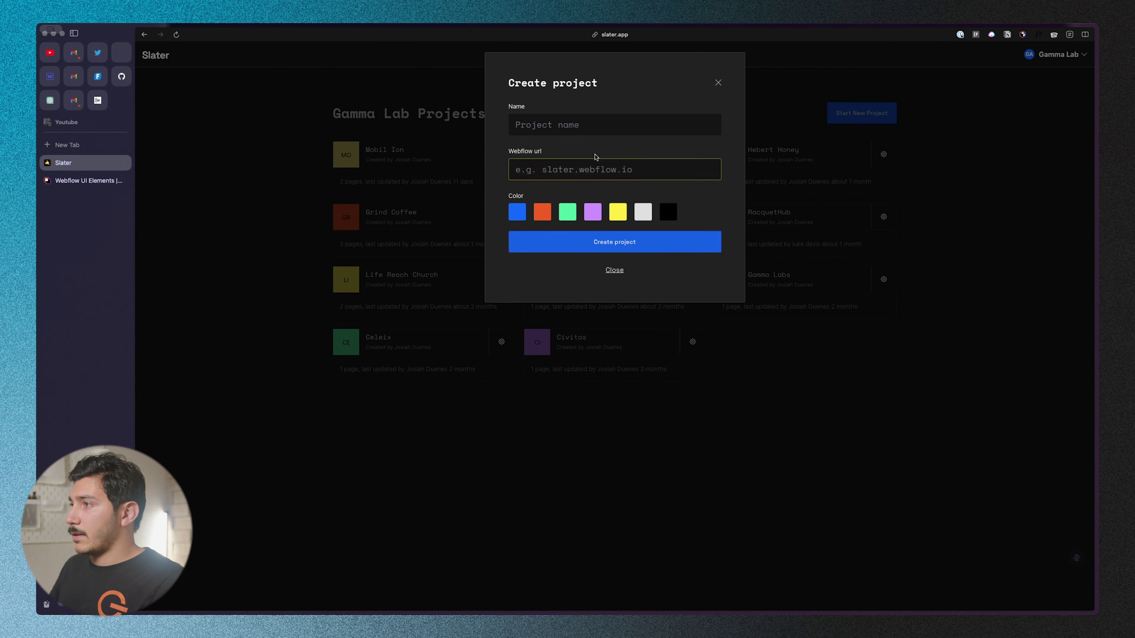
left_click(717, 82)
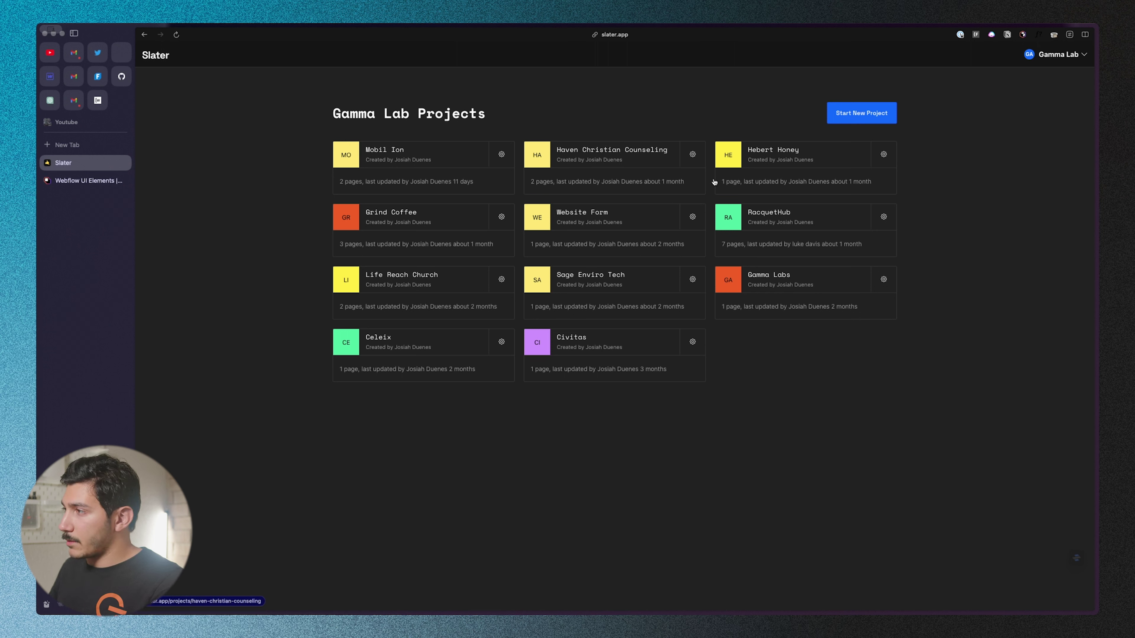
left_click(507, 237)
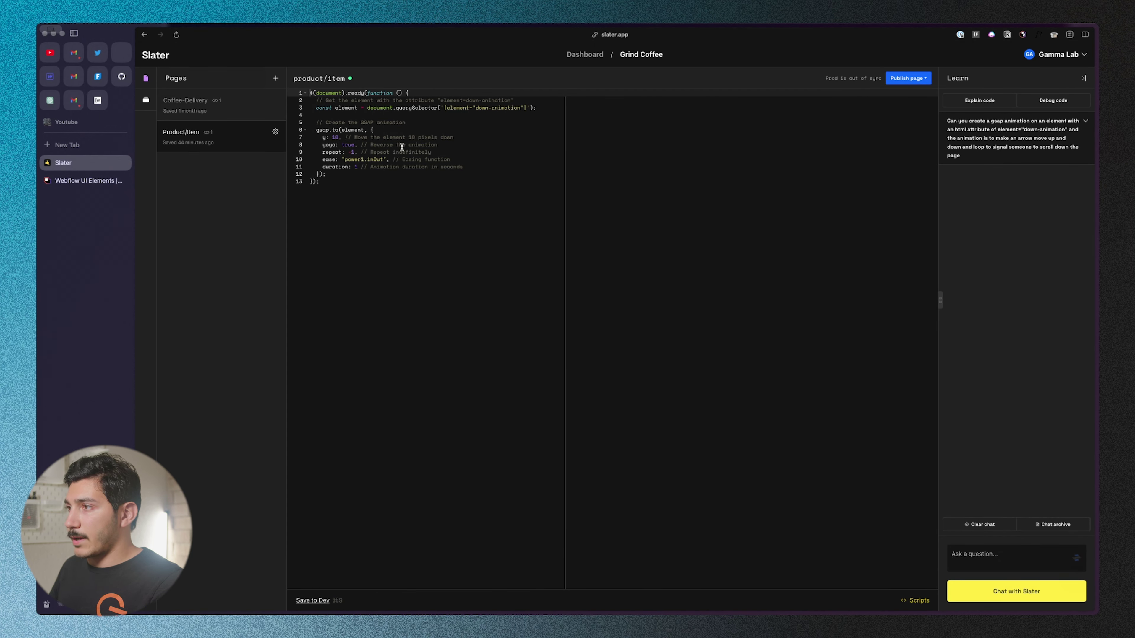
- Look at the page creation form in the Grind Coffee project and close it without creating a page
left_click(276, 79)
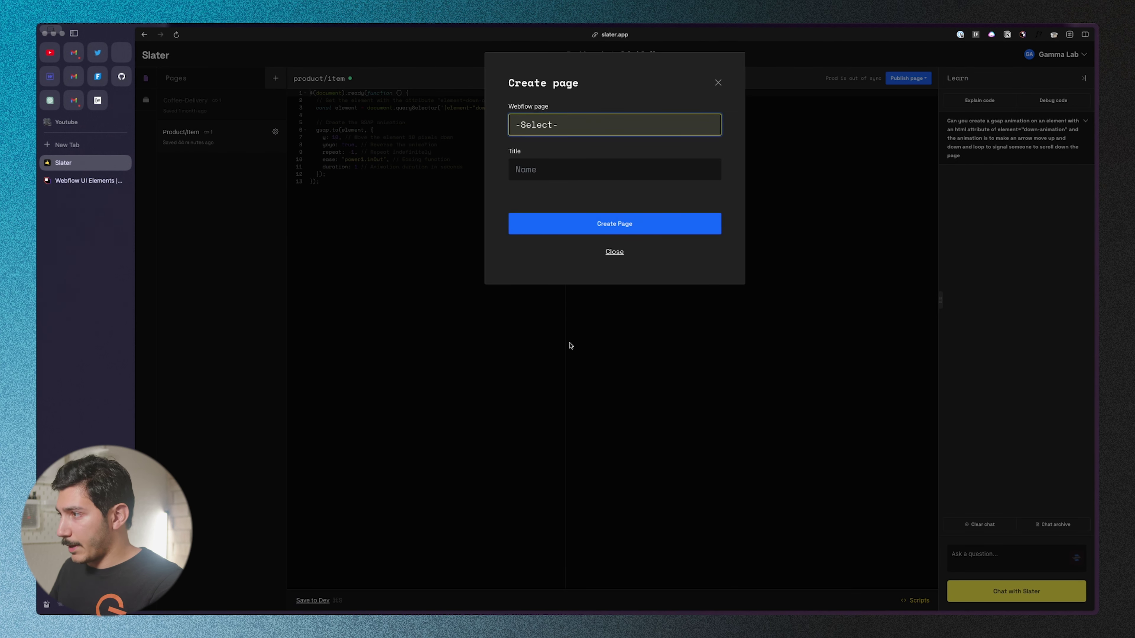
left_click(549, 161)
left_click(616, 251)
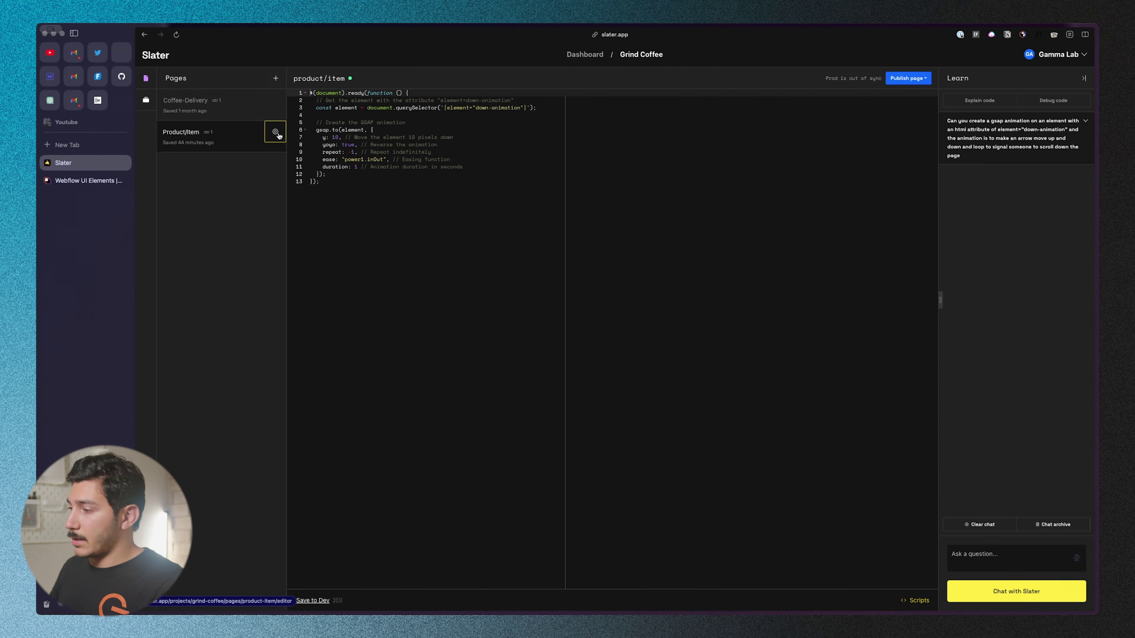
- Copy the project's embed script that loads both the development and production code
left_click(914, 601)
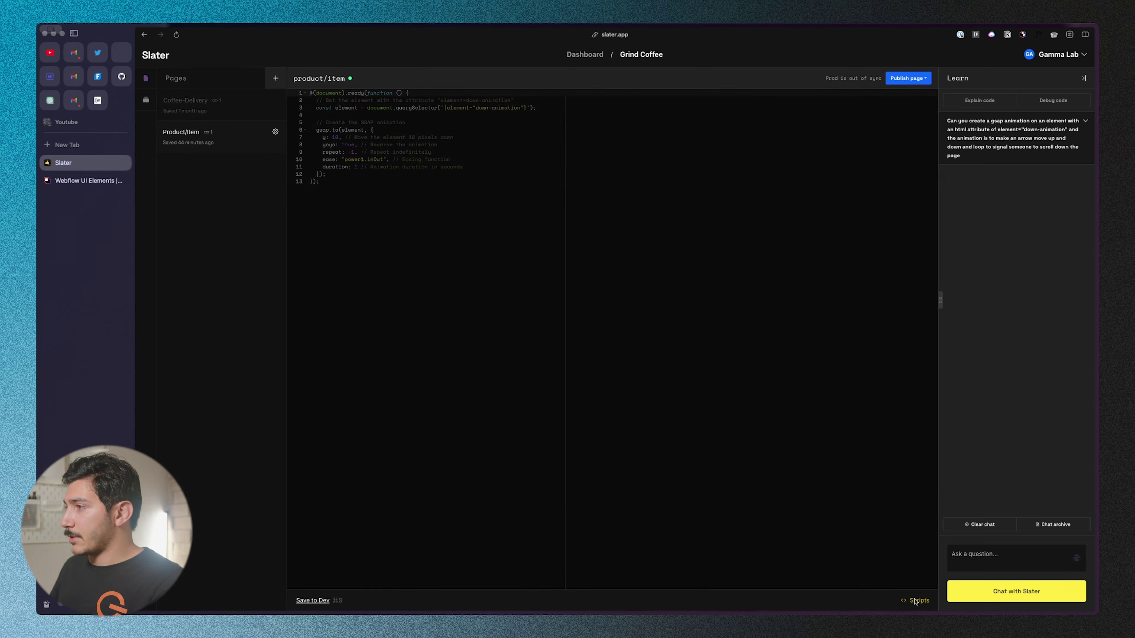
left_click(698, 149)
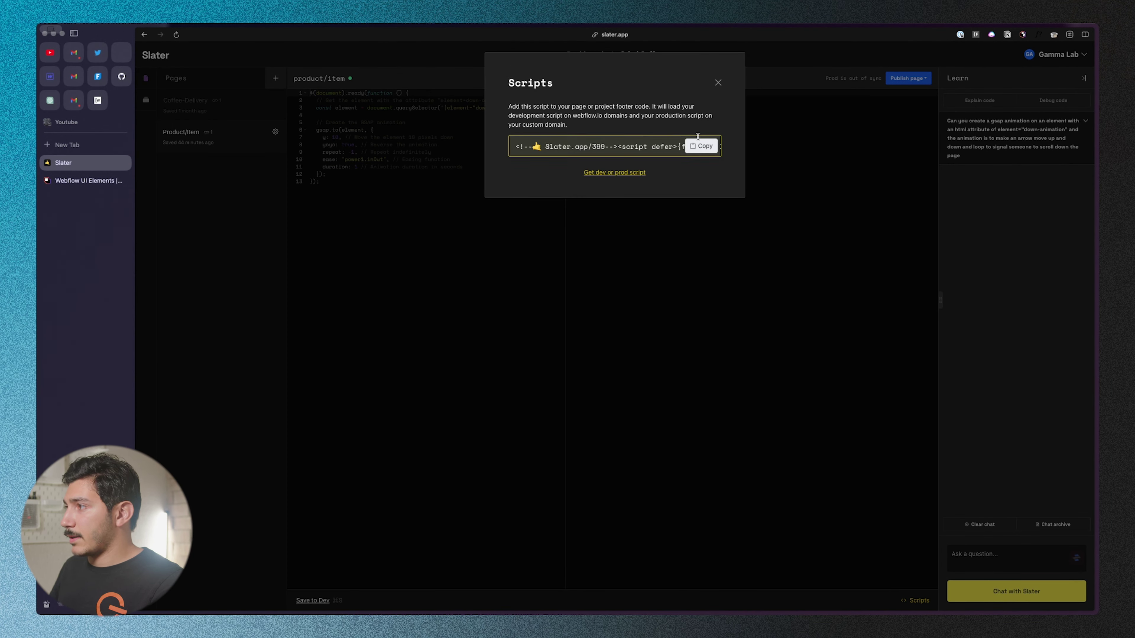
left_click(718, 82)
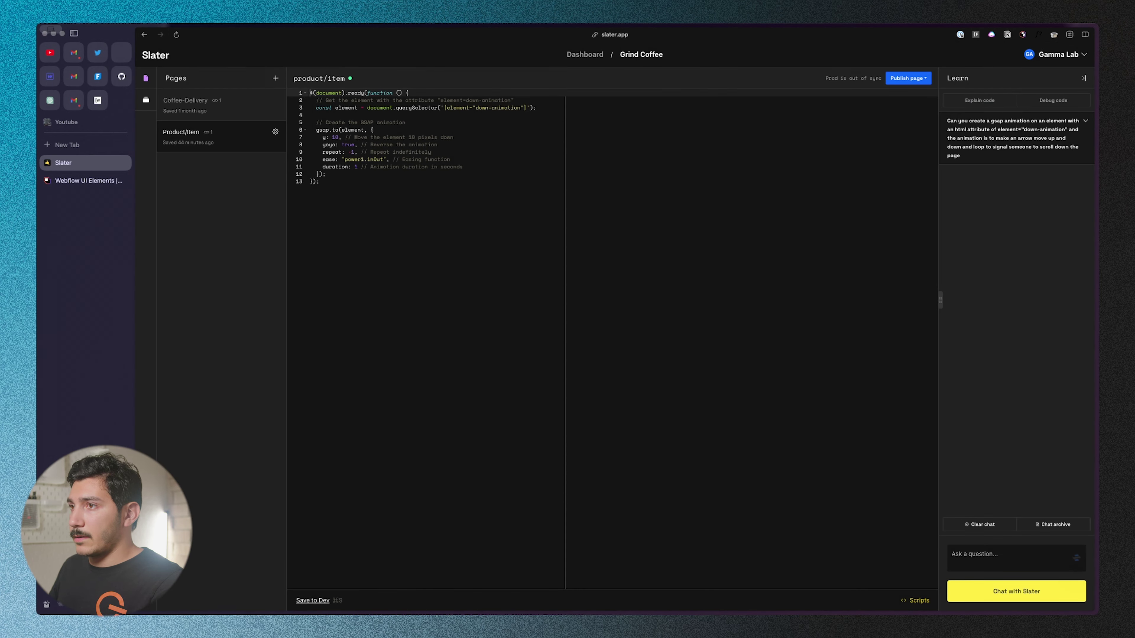
- Switch to Webflow and check the Slater script in the Products Template's custom code before the closing body tag
left_click(49, 76)
left_click(143, 117)
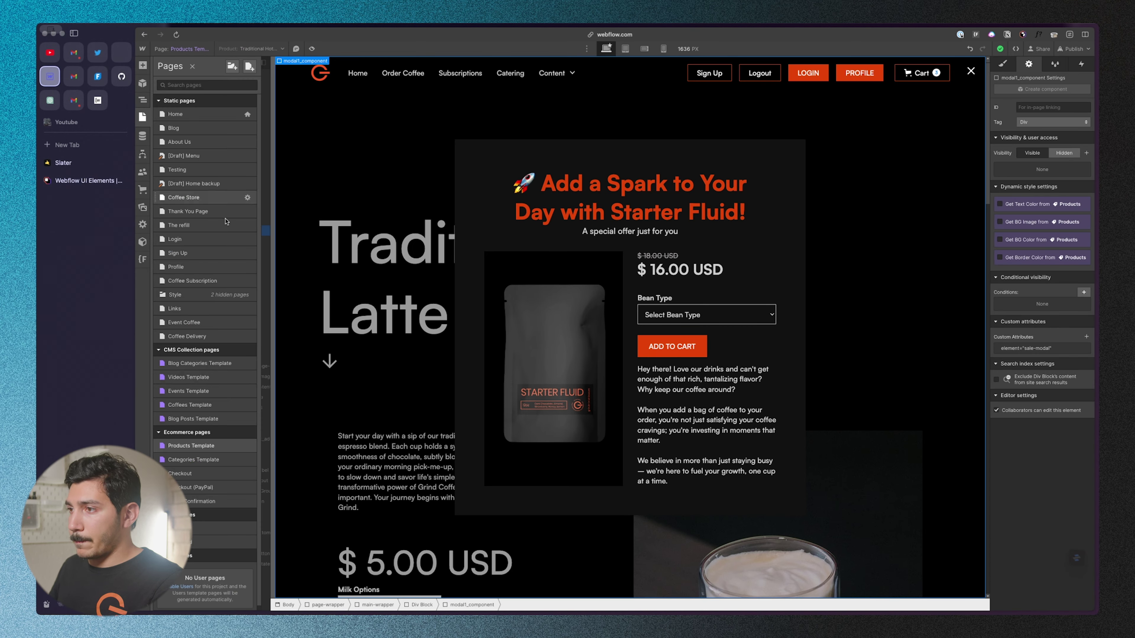
left_click(248, 447)
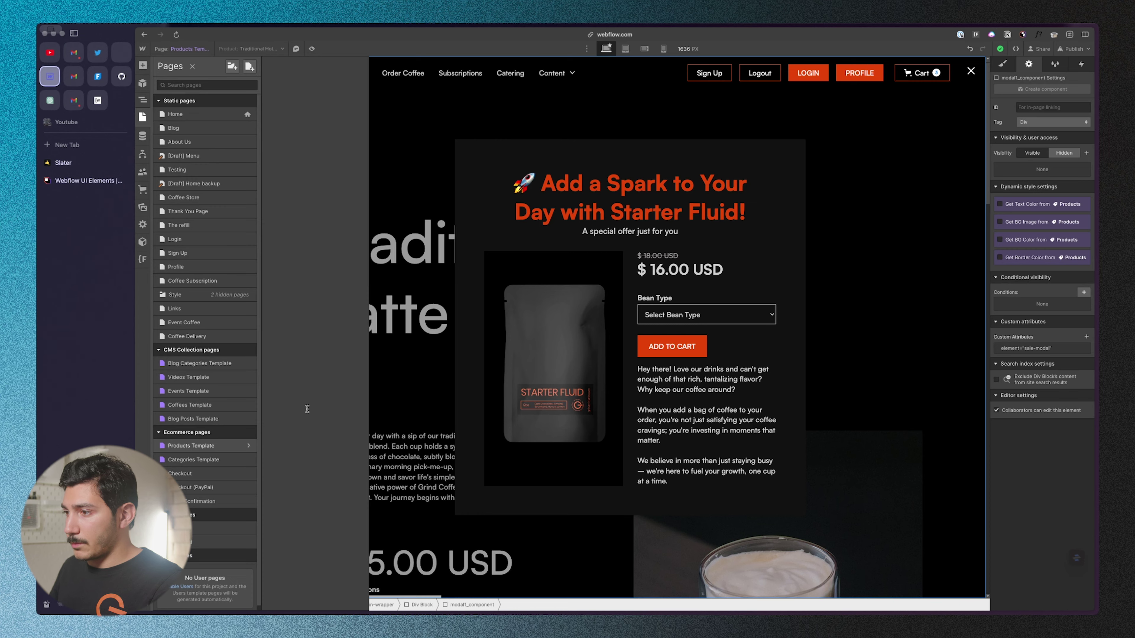
scroll(314, 427, "down", 15)
scroll(314, 427, "down", 3)
left_click(356, 424)
key("super+a")
left_click(344, 474)
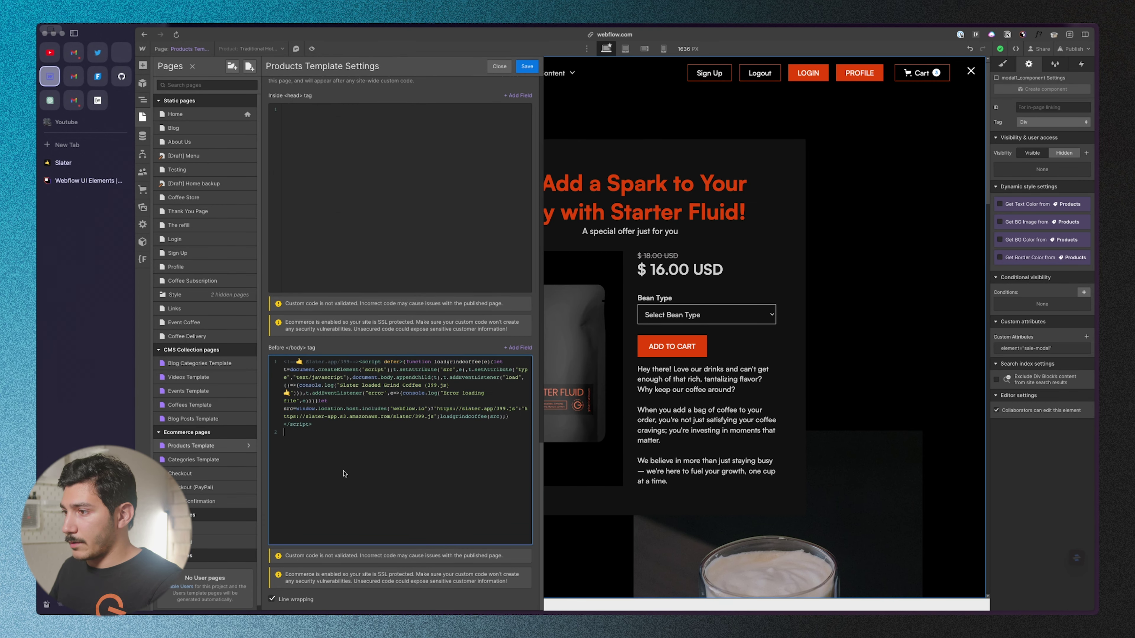
left_click(646, 115)
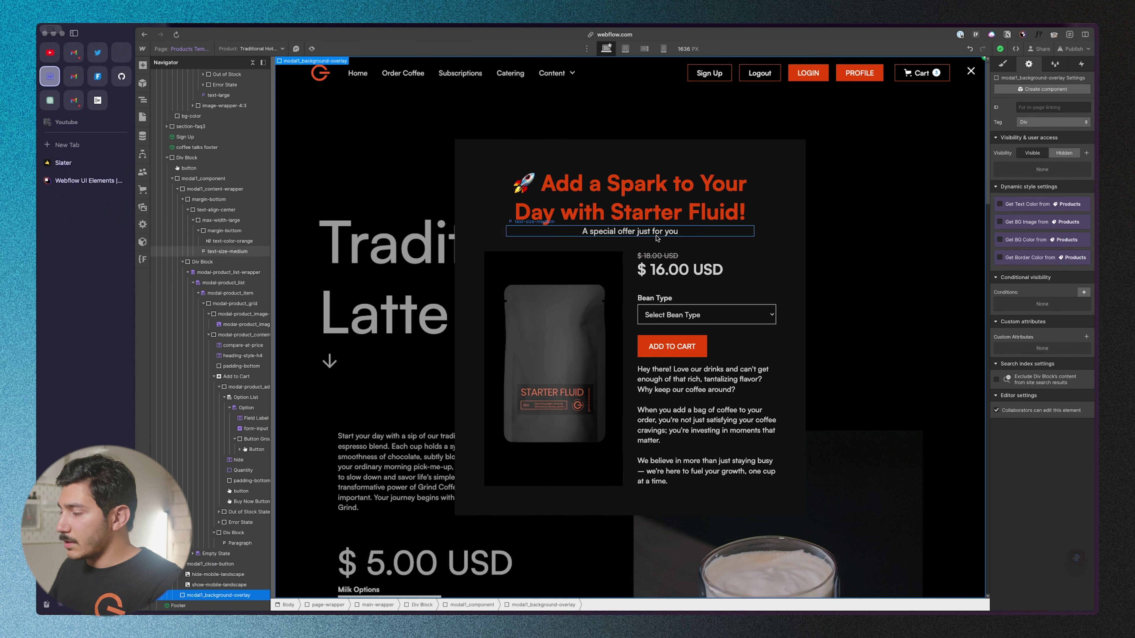
- Set the display of modal1_component to none and publish the site to the selected domains
left_click(1074, 49)
left_click(1000, 195)
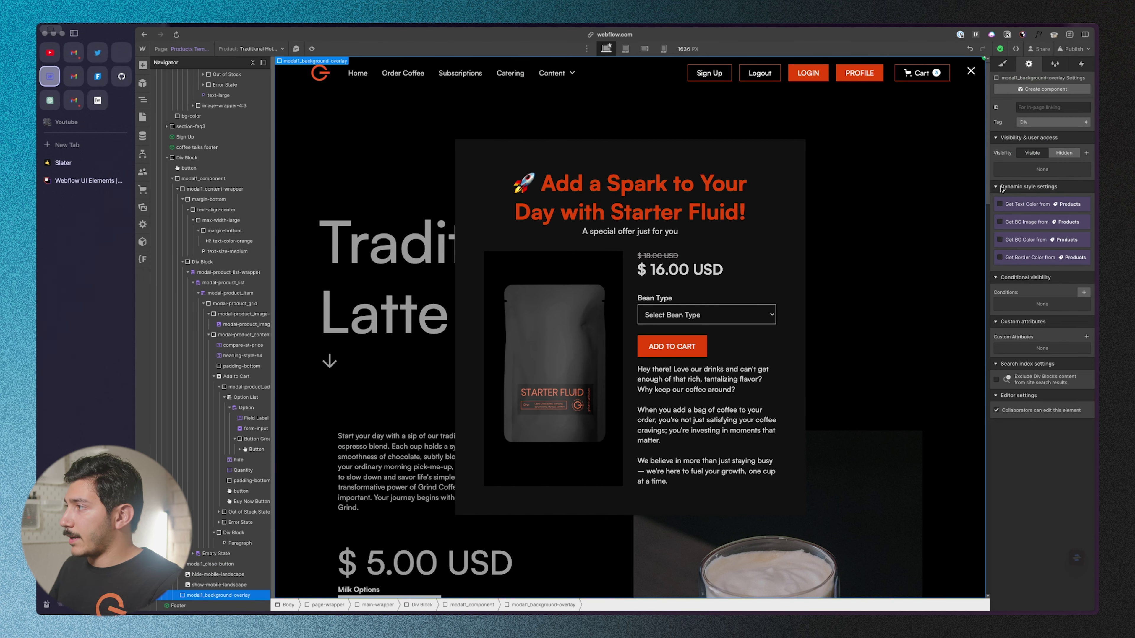
left_click(1003, 64)
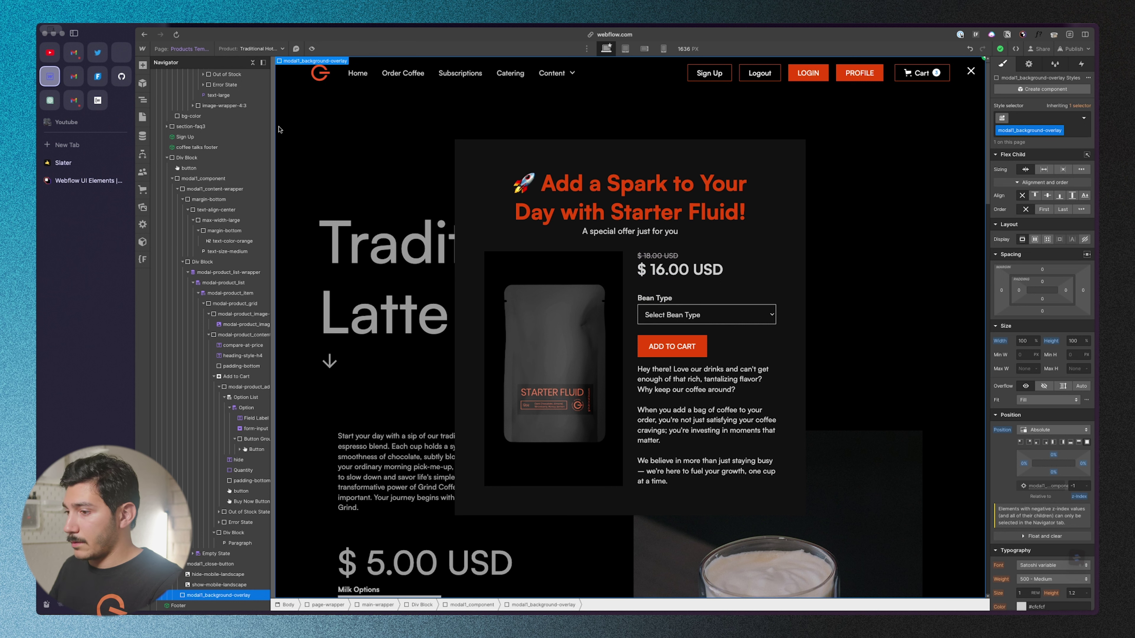
left_click(222, 178)
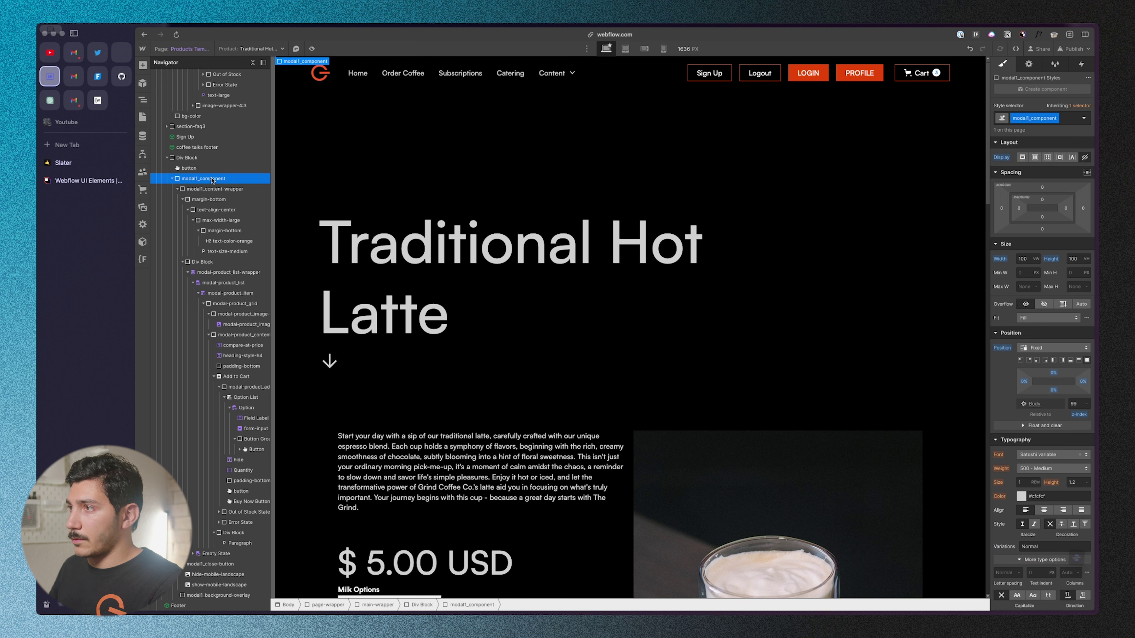
left_click(1073, 49)
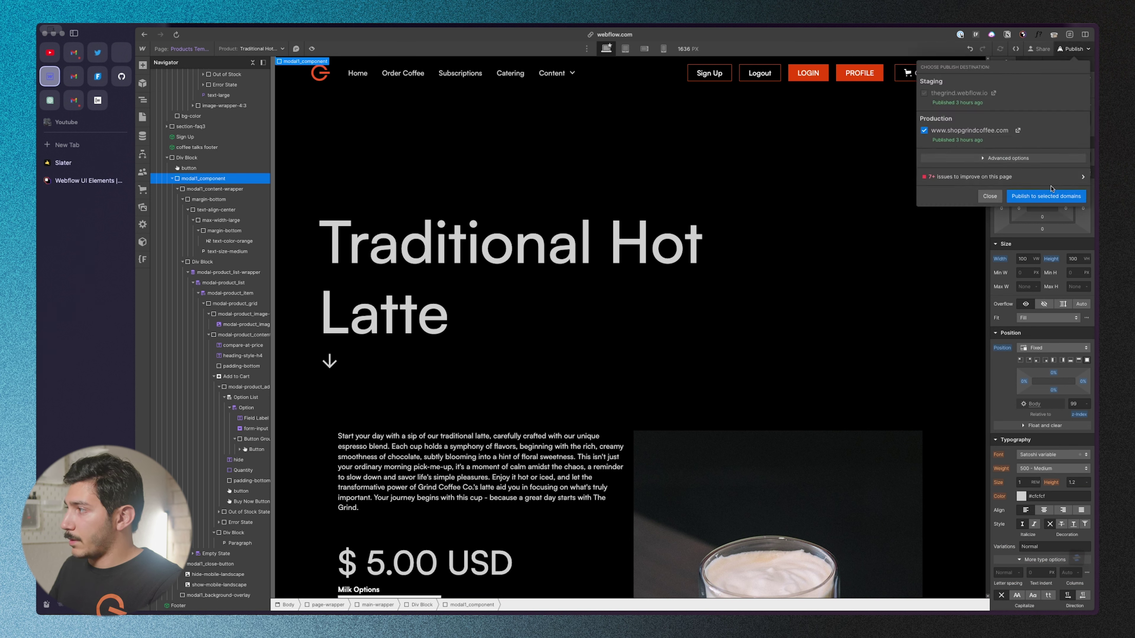
left_click(1047, 196)
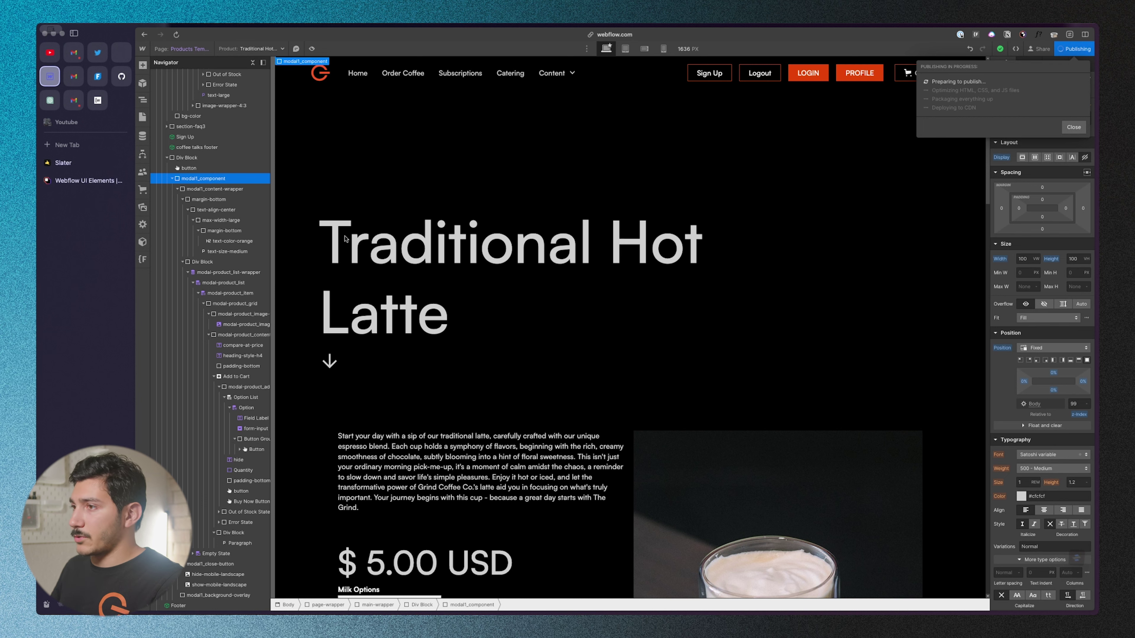
- Add a custom attribute to the Open Modal button with the name element and the value modal-trigger
key("Up")
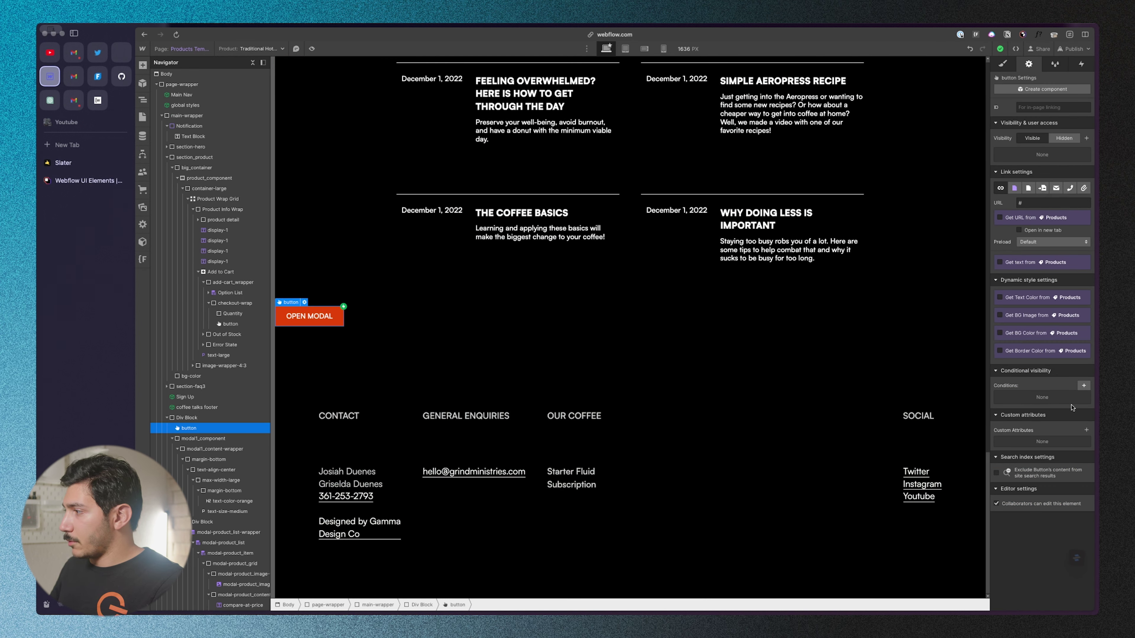
left_click(1086, 430)
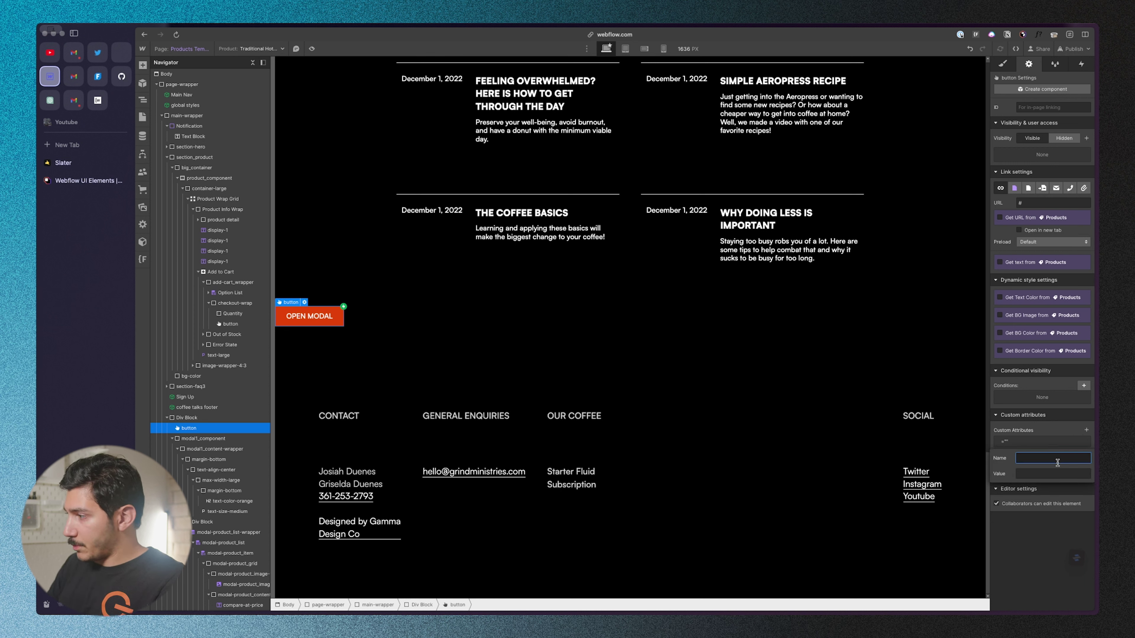
type("element")
key("Tab")
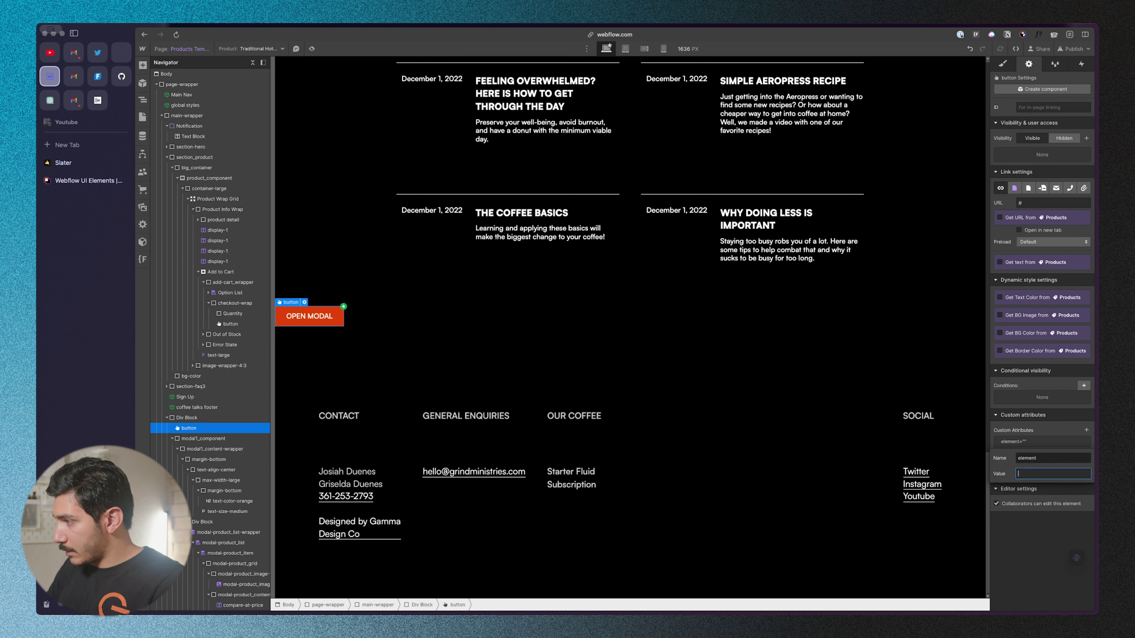
type("modal-trigger")
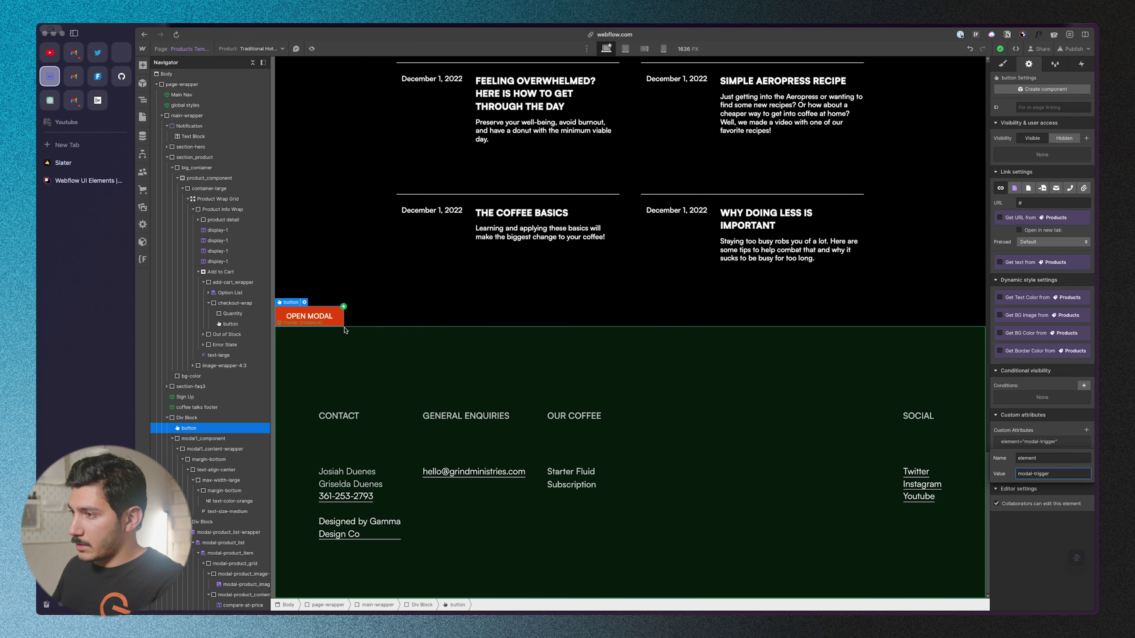
key("Return")
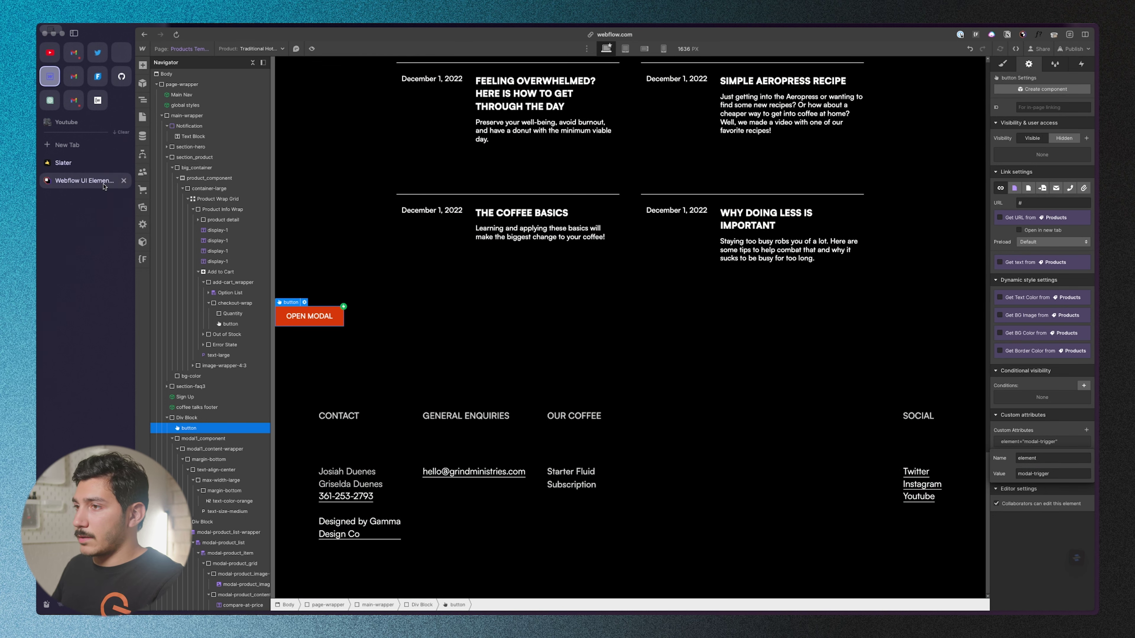
- Switch to the Relume library and look at the Modal 1 component before returning to Webflow
left_click(116, 181)
scroll(366, 411, "down", 20)
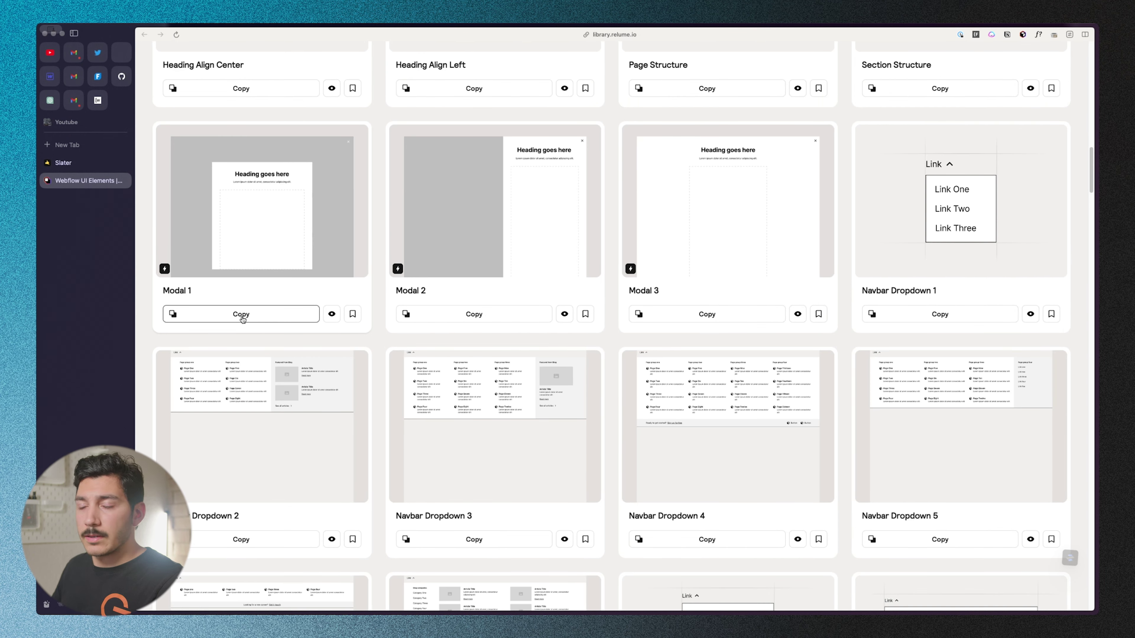
left_click(242, 318)
key("ctrl+Tab")
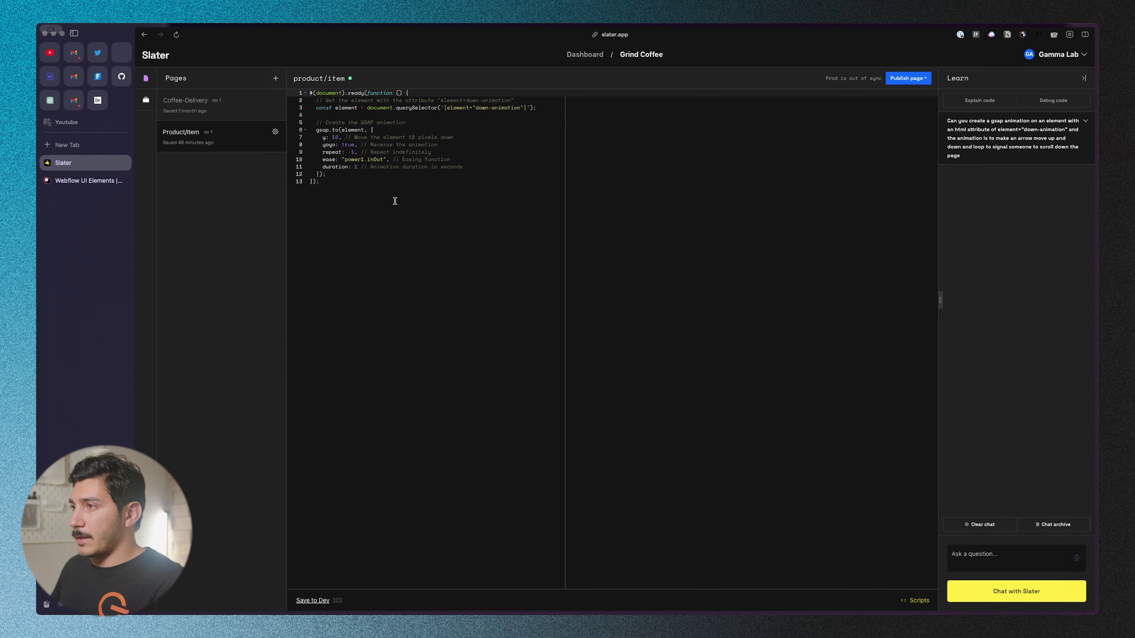
key("ctrl+Tab")
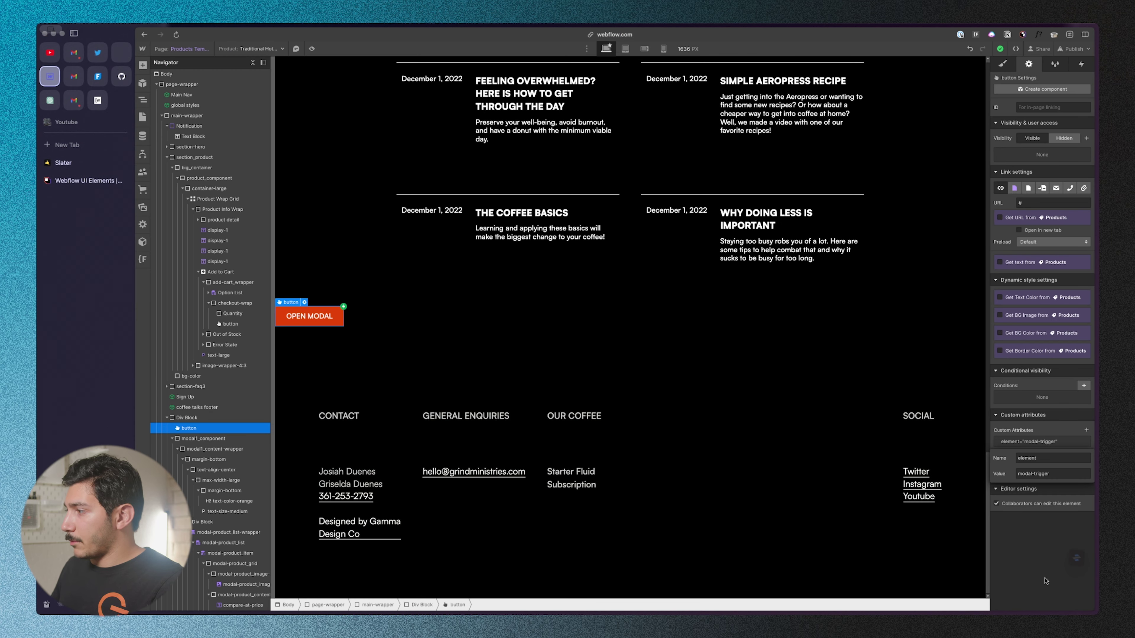
- Switch to Slater and start a chat question with "On click of an element with the attribute element='add-to-cart'"
key("ctrl+Tab")
left_click(1018, 565)
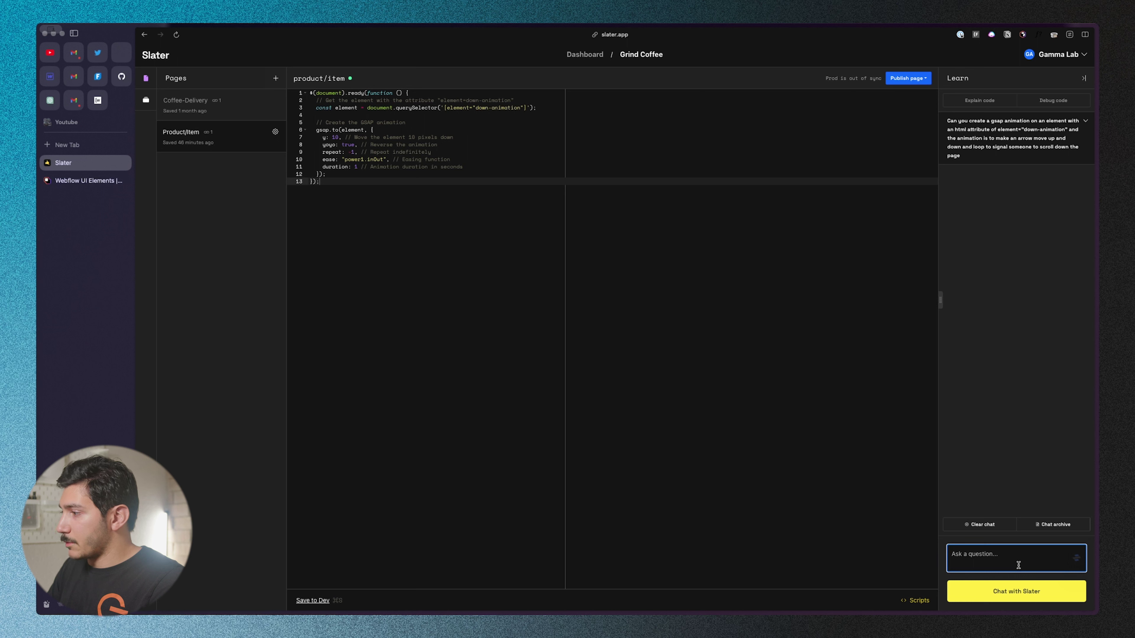
type("can you")
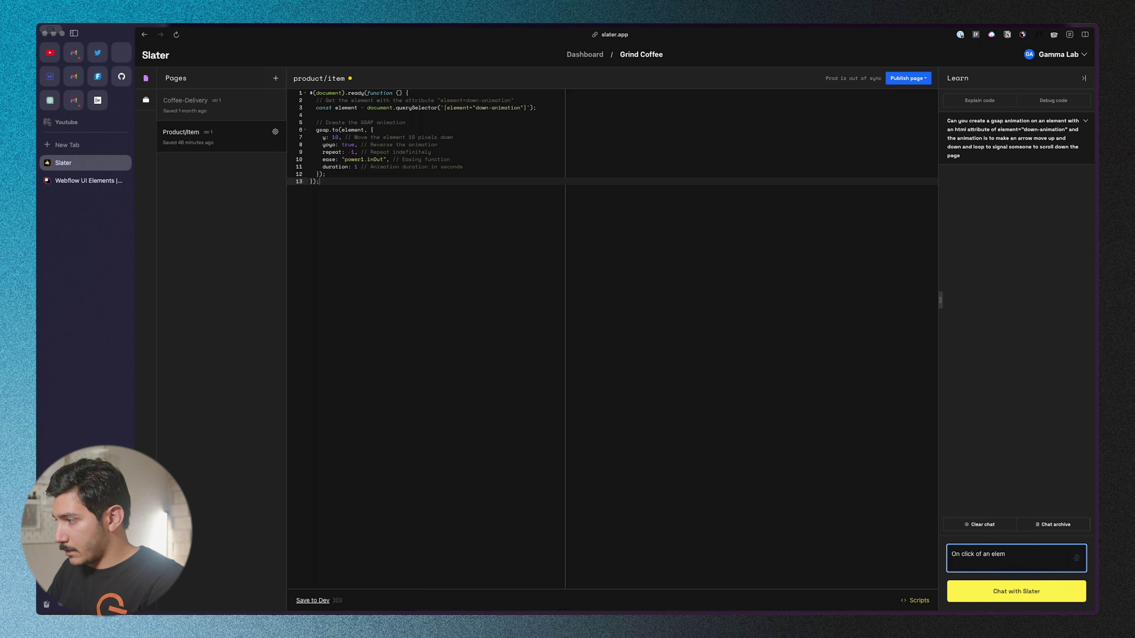
type("ent with the attribute")
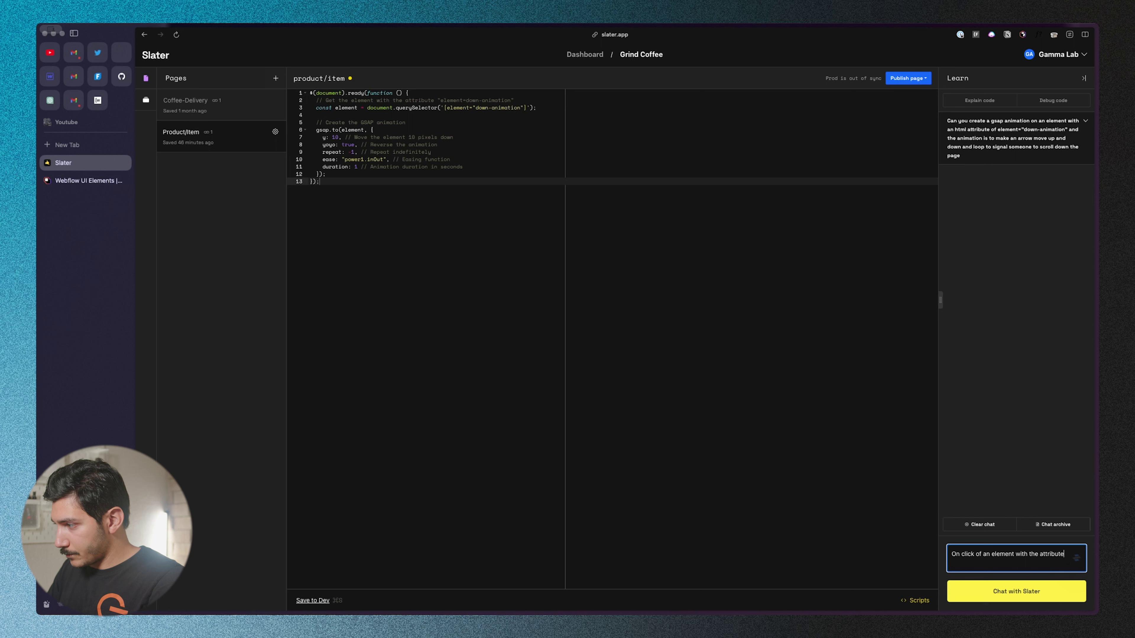
type("mtn")
key("BackSpace")
type("ent='add")
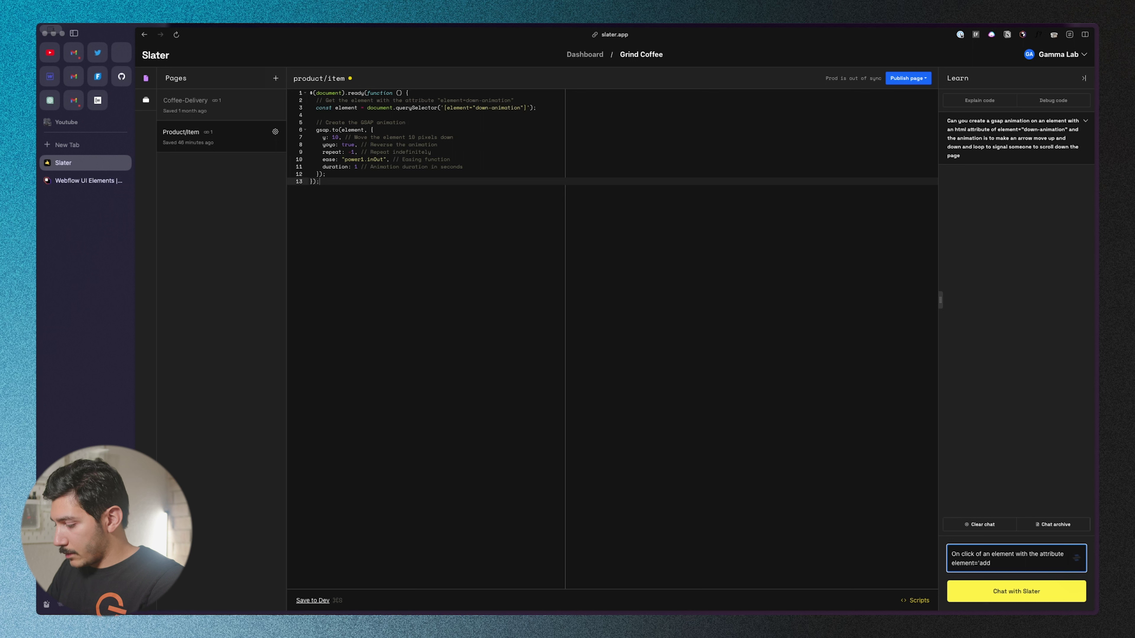
type("-to-cart'")
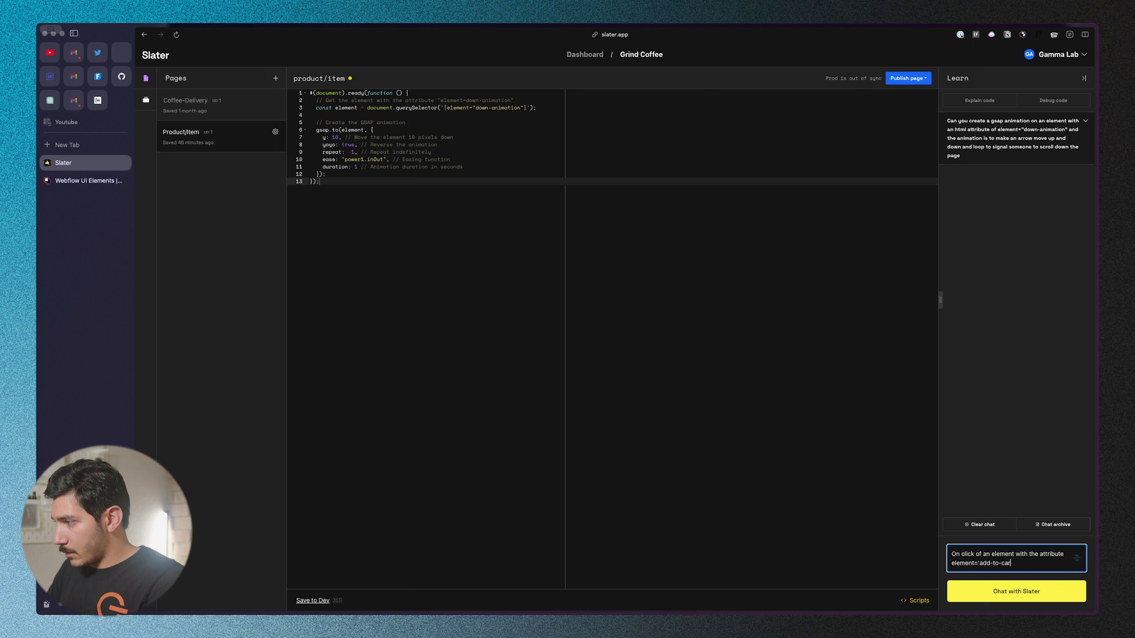
key("shift+Return")
key("BackSpace")
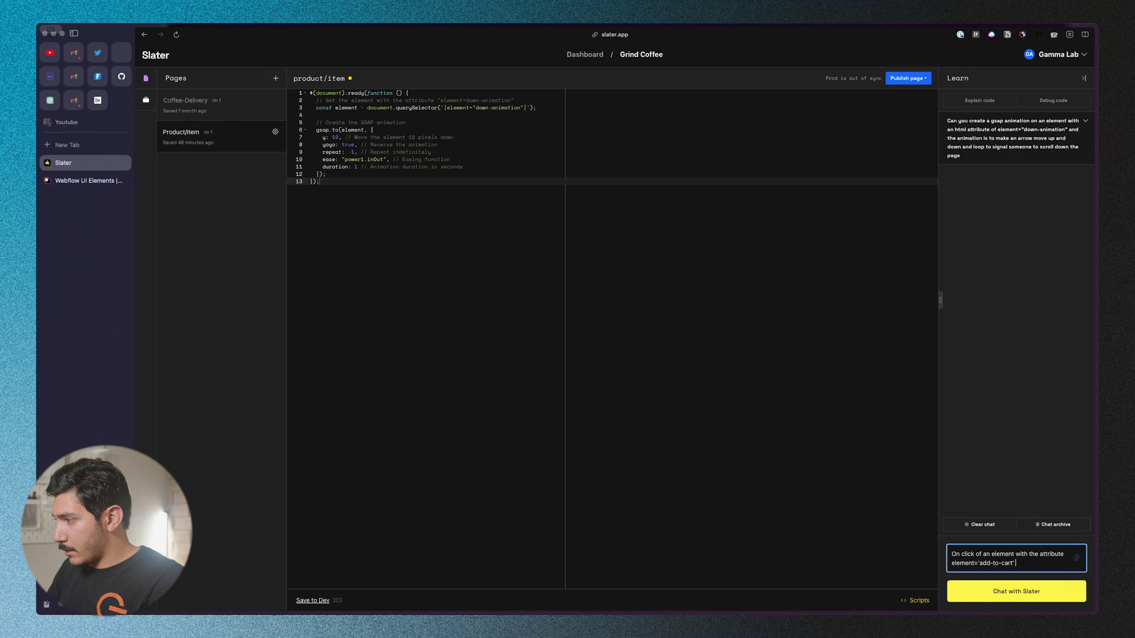
- Continue the question with "can you click another element with the attribute of element='modal-trigger"
type("can you click another element with the att")
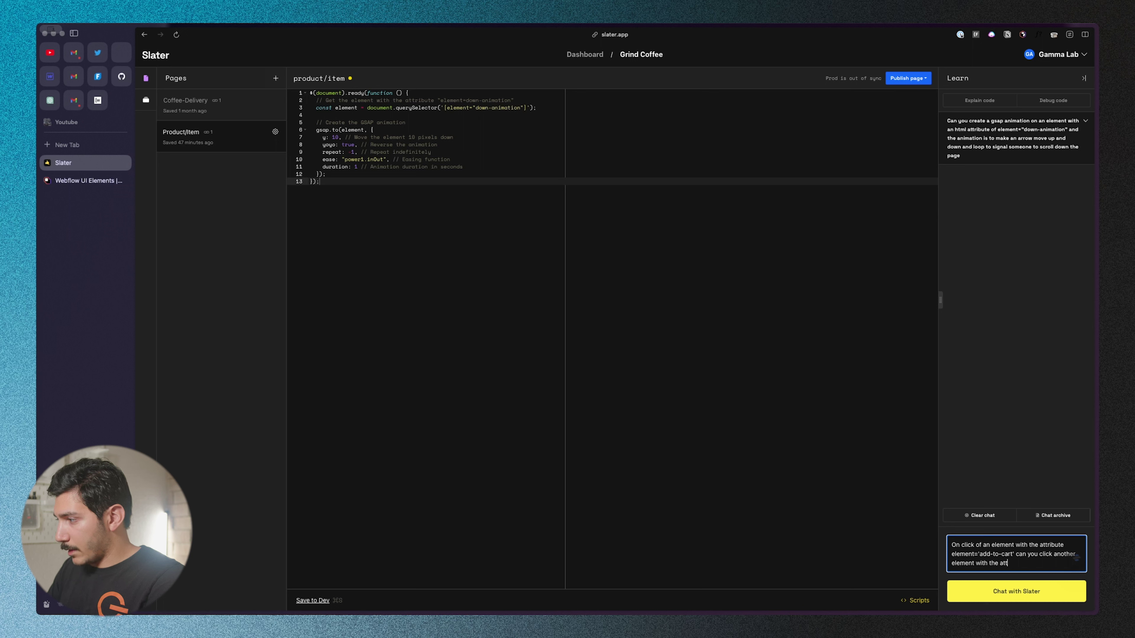
type("ribute of element")
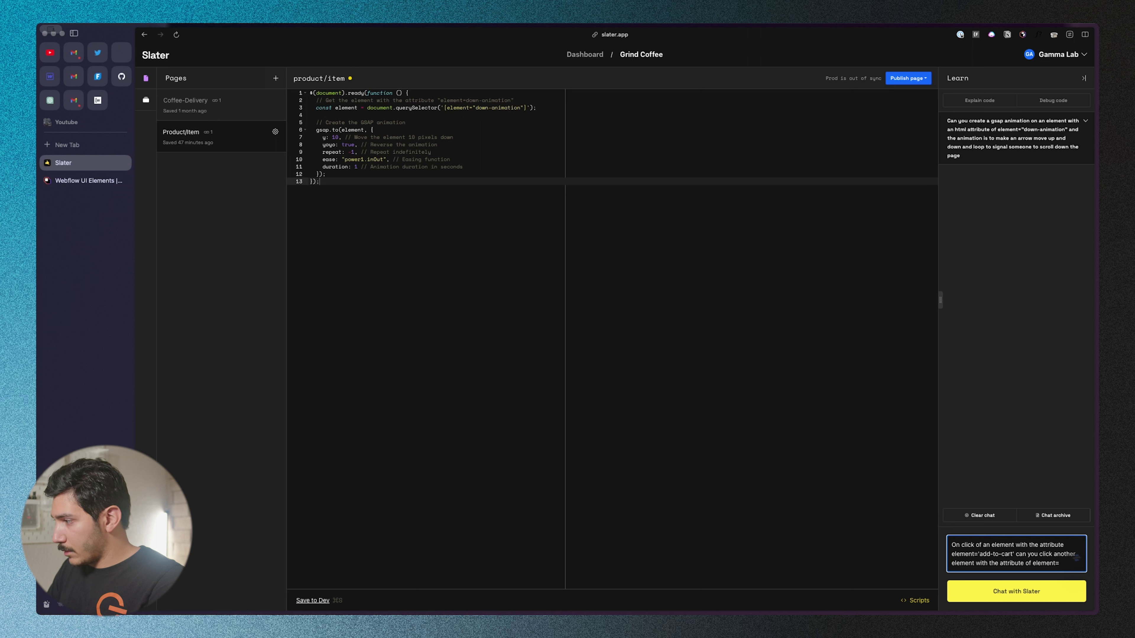
type("='moda")
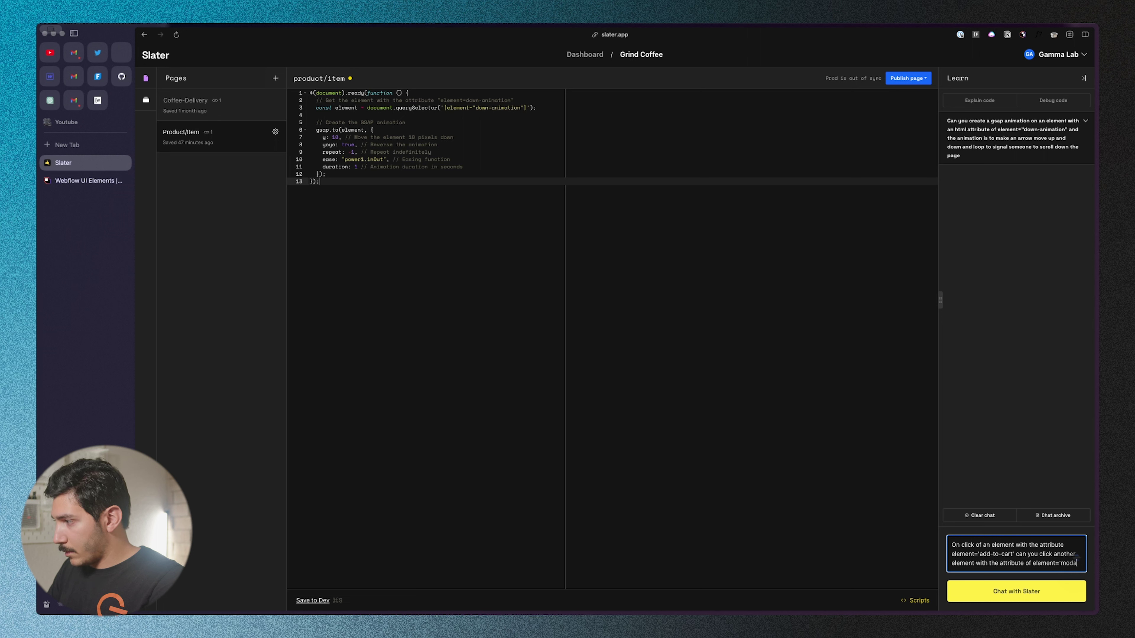
type("l-trigge")
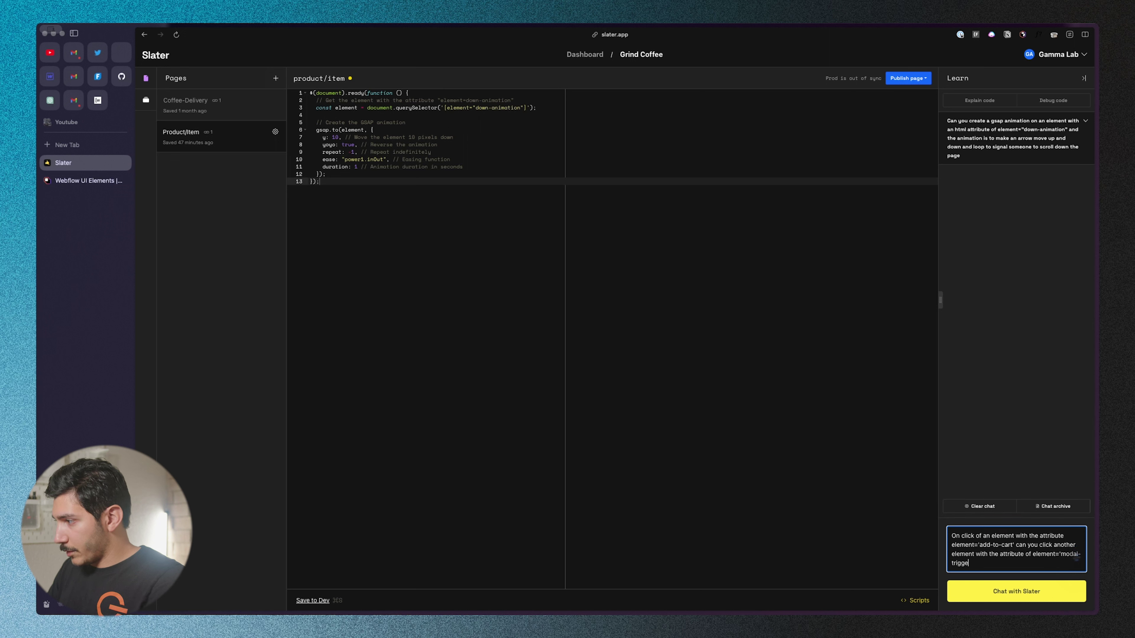
type("r")
- Put the add-to-cart and modal-trigger attribute values in the question in double quotes
left_click(980, 545)
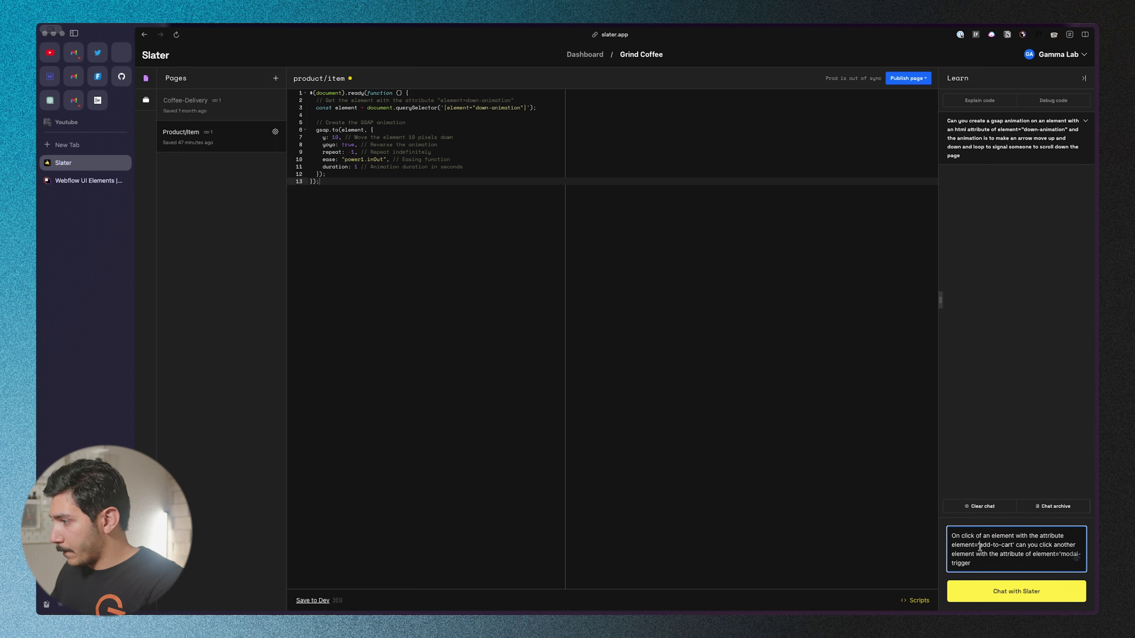
key("BackSpace")
type("\"")
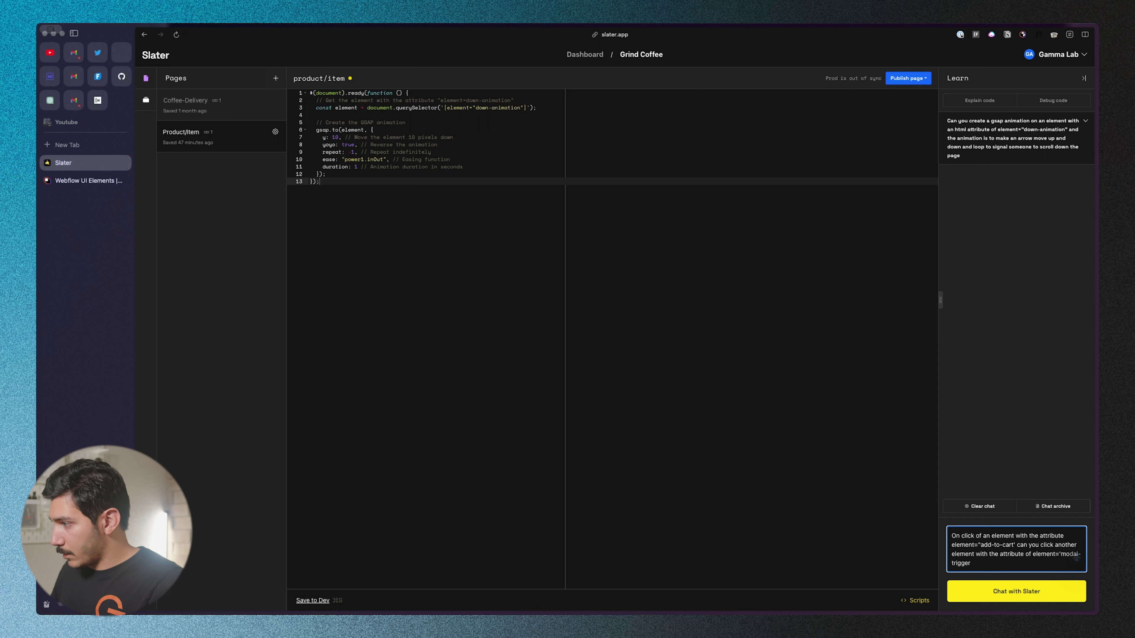
key("BackSpace")
type("\"")
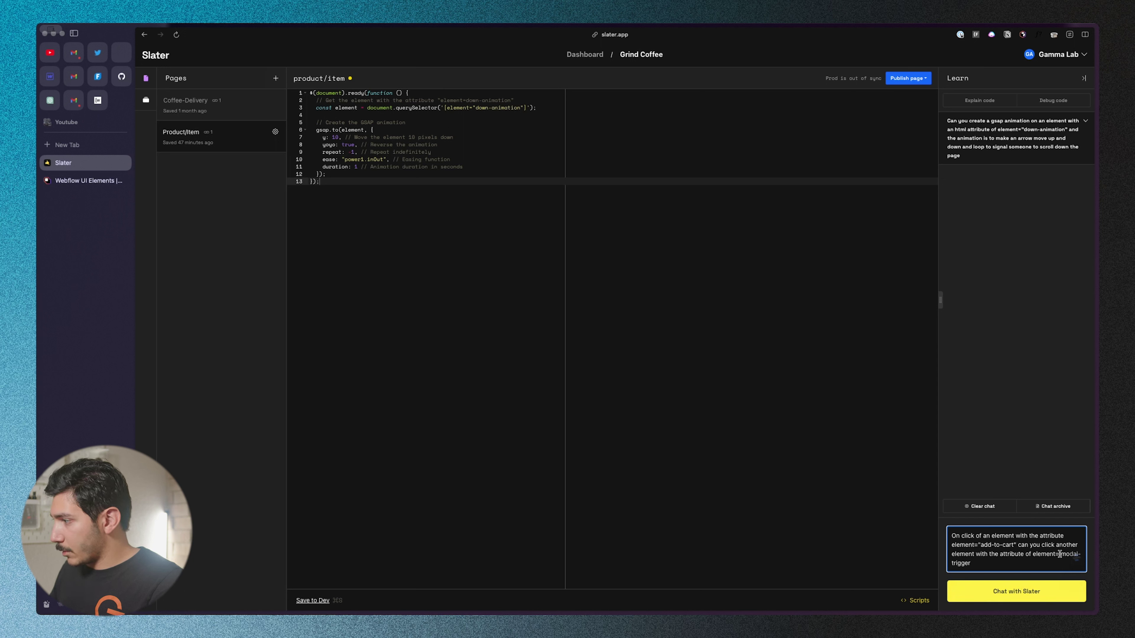
key("BackSpace")
type("\"")
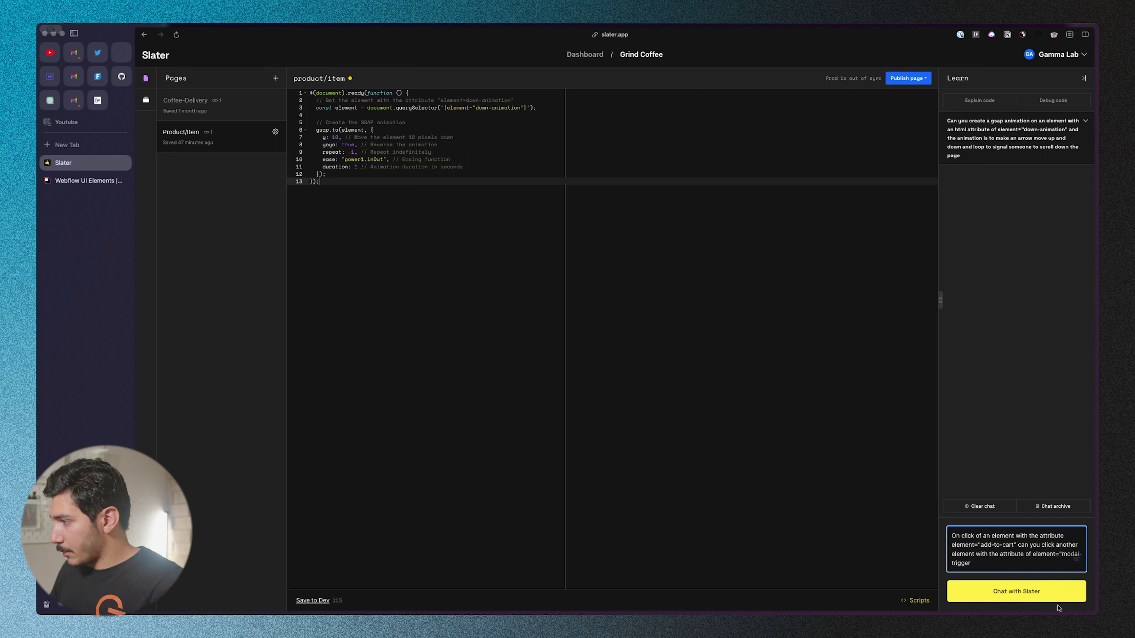
left_click(992, 566)
type("\"")
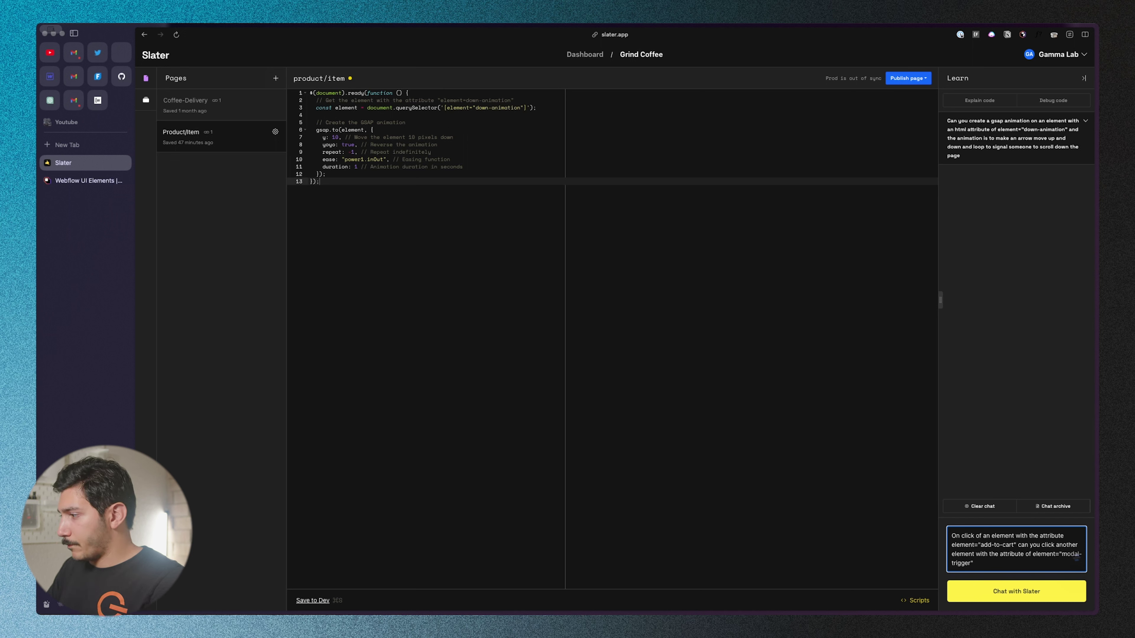
- Add "Can there be a delay of 1 second before the second click is triggered." and send the question to Slater
type(". Can there be a delay of 1 second b")
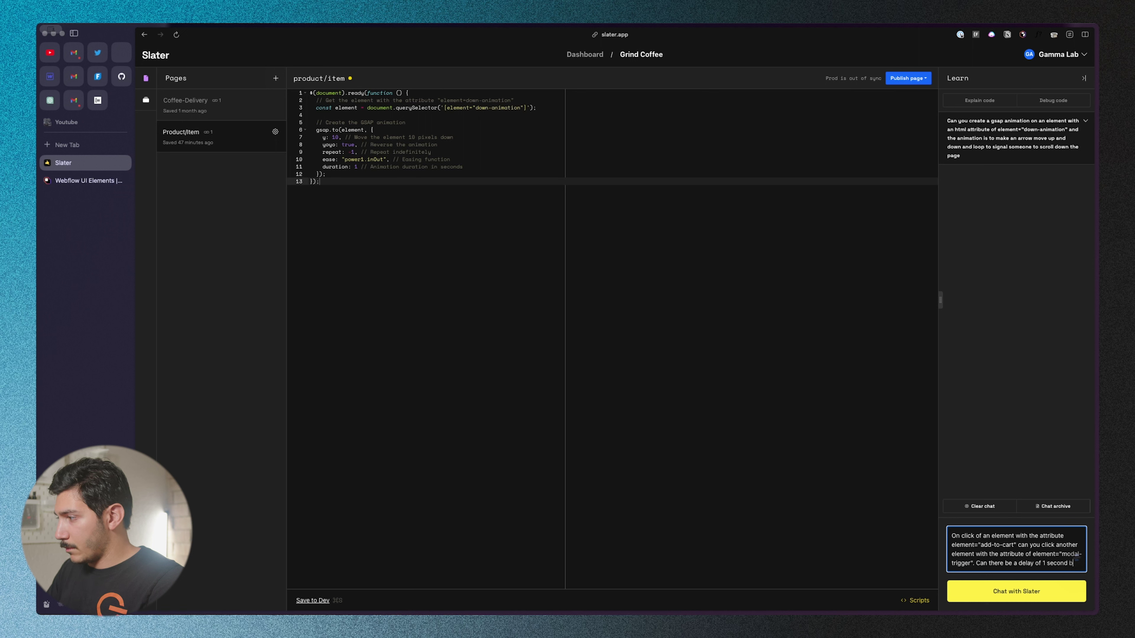
type("efore the second click is triggered.")
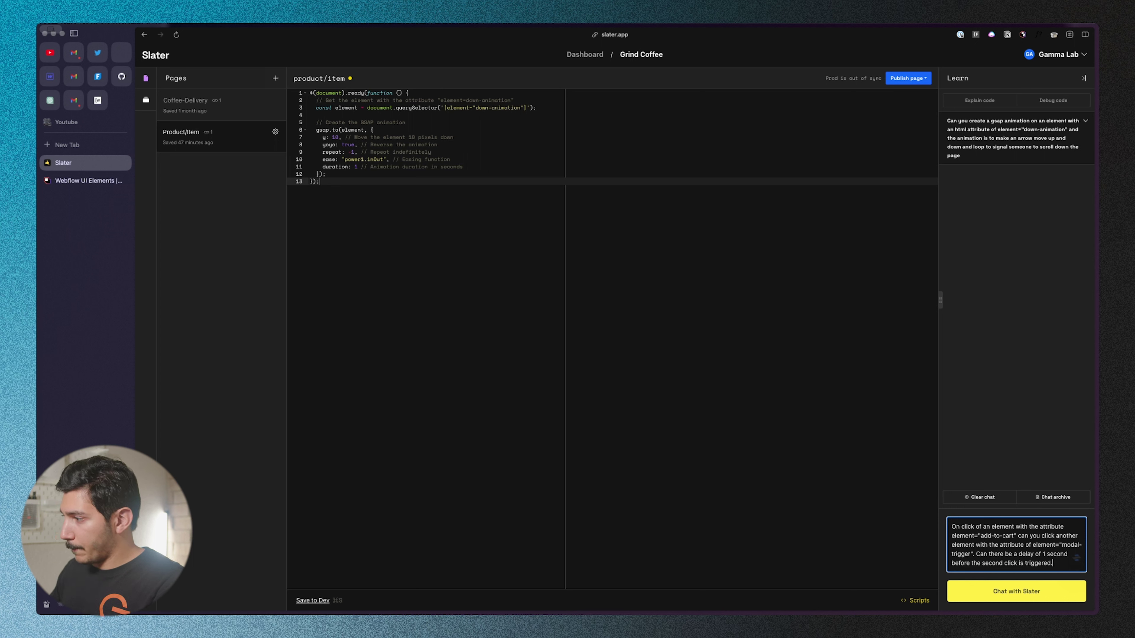
key("Return")
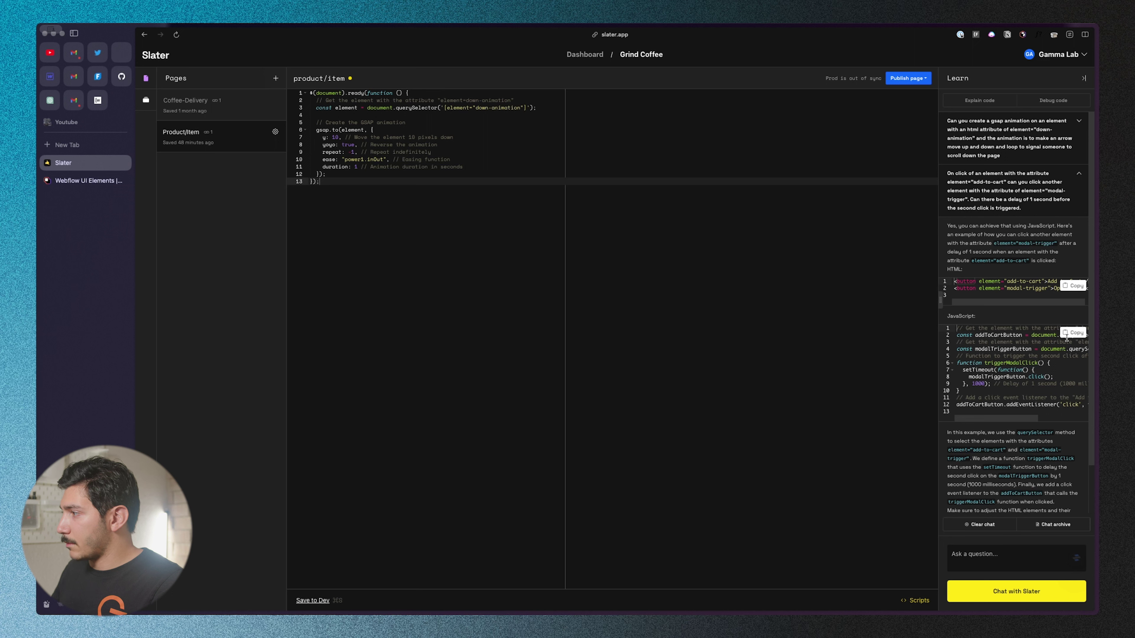
left_click(488, 162)
left_click(488, 165)
key("Return")
key("Return")
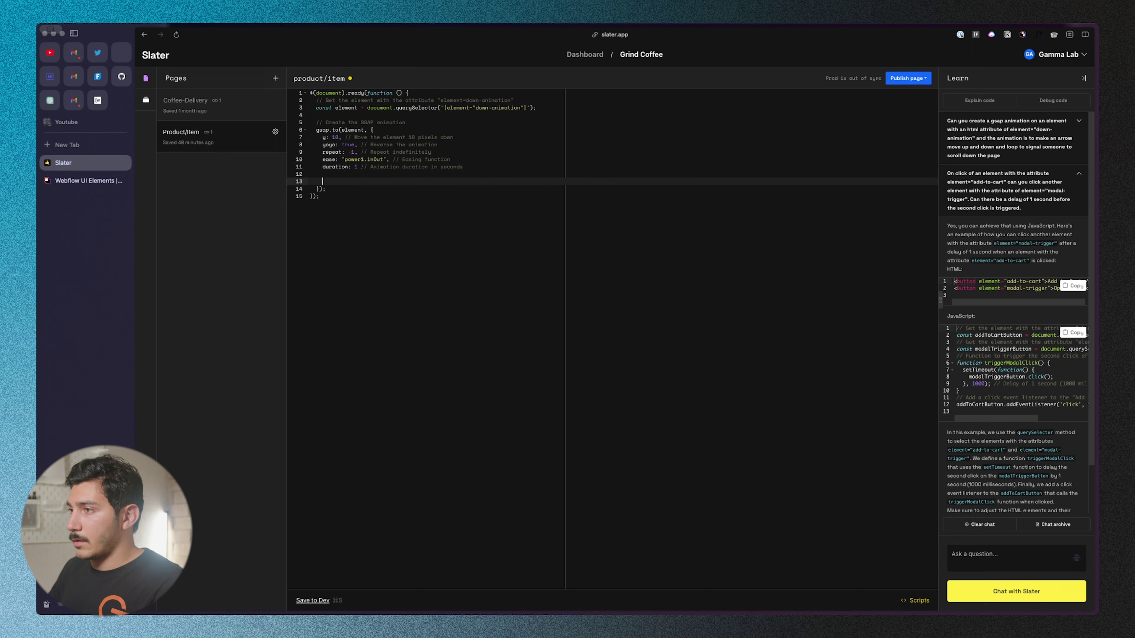
type("// Get the element with the attribute \"element=add-to-cart\" const addToCartButton = document.querySelector('[element=\"add-to-cart\"]');  // Get the element with the attribute \"element=modal-trigger\" const modalTriggerButton = document.querySelector('[element=\"modal-trigger\"]');  // Function to trigger the second click after a delay function triggerModalClick() {   setTimeout(function() {     modalTriggerButton.click();   }, 1000); // Delay of 1 second (1000 milliseconds) }  // Add a click event listener to the \"Add to Cart\" button addToCartButton.addEventListener('click', triggerModalClick);")
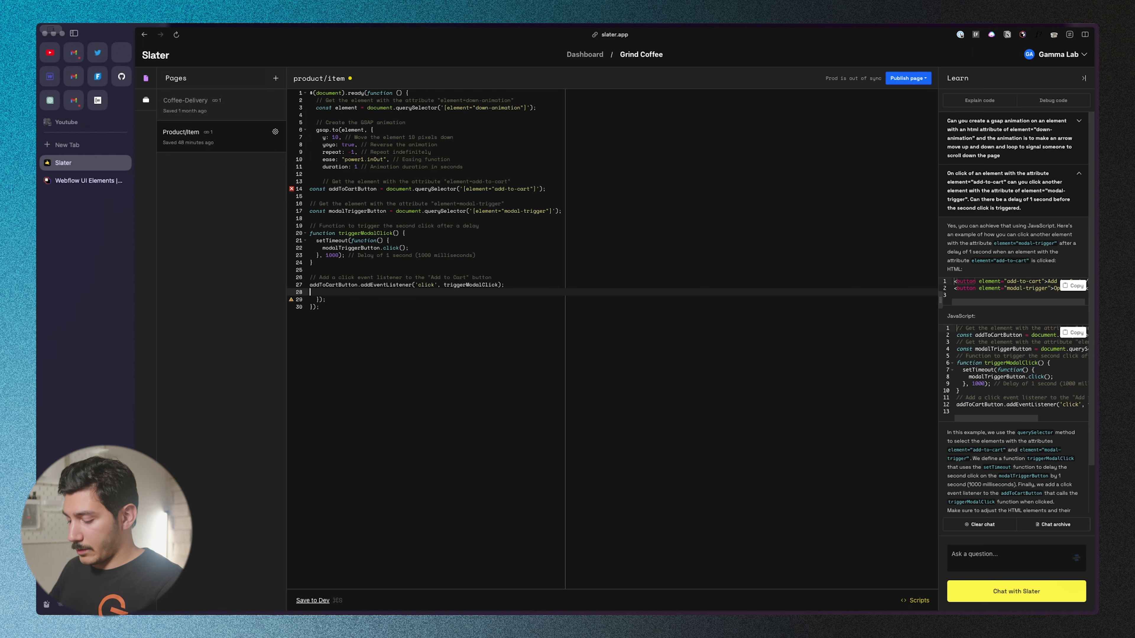
key("super+z")
key("BackSpace")
key("BackSpace")
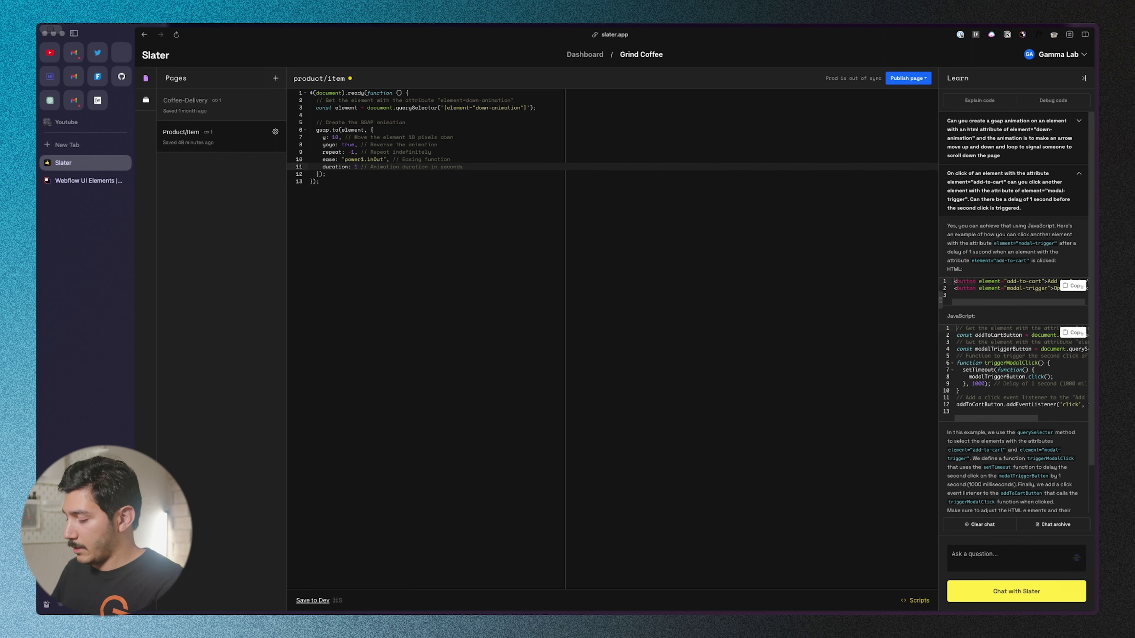
- Paste the generated add-to-cart and modal-trigger JavaScript below the gsap.to block, inside the document-ready function
key("Down")
key("Return")
key("Return")
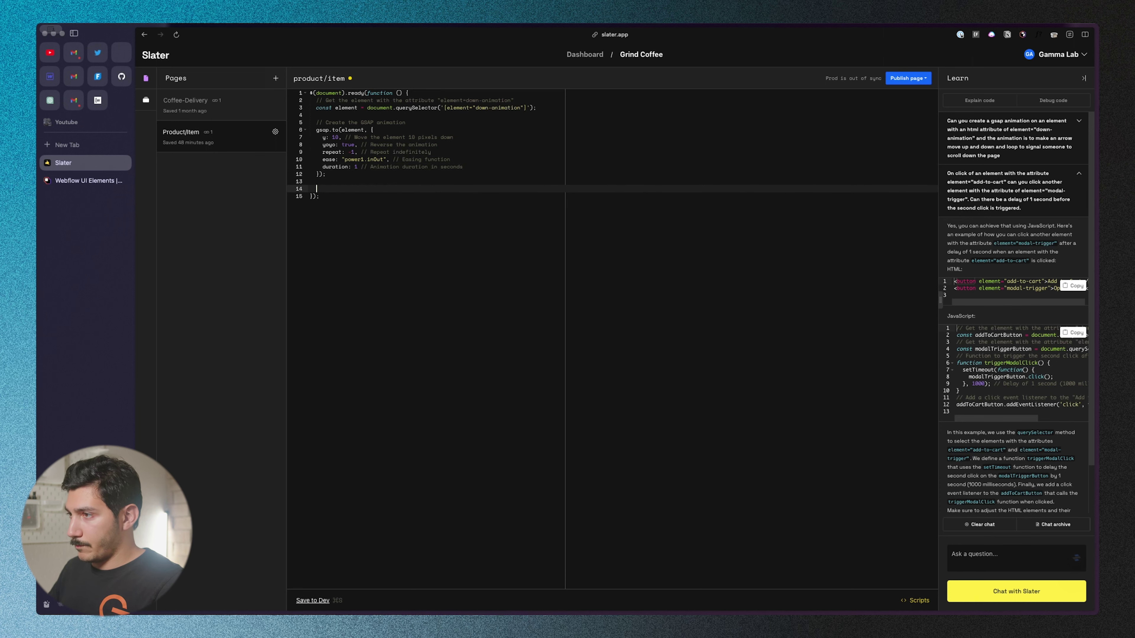
type("// Get the element with the attribute \"element=add-to-cart\" const addToCartButton = document.querySelector('[element=\"add-to-cart\"]');  // Get the element with the attribute \"element=modal-trigger\" const modalTriggerButton = document.querySelector('[element=\"modal-trigger\"]');  // Function to trigger the second click after a delay function triggerModalClick() {   setTimeout(function() {     modalTriggerButton.click();   }, 1000); // Delay of 1 second (1000 milliseconds) }  // Add a click event listener to the \"Add to Cart\" button addToCartButton.addEventListener('click', triggerModalClick);")
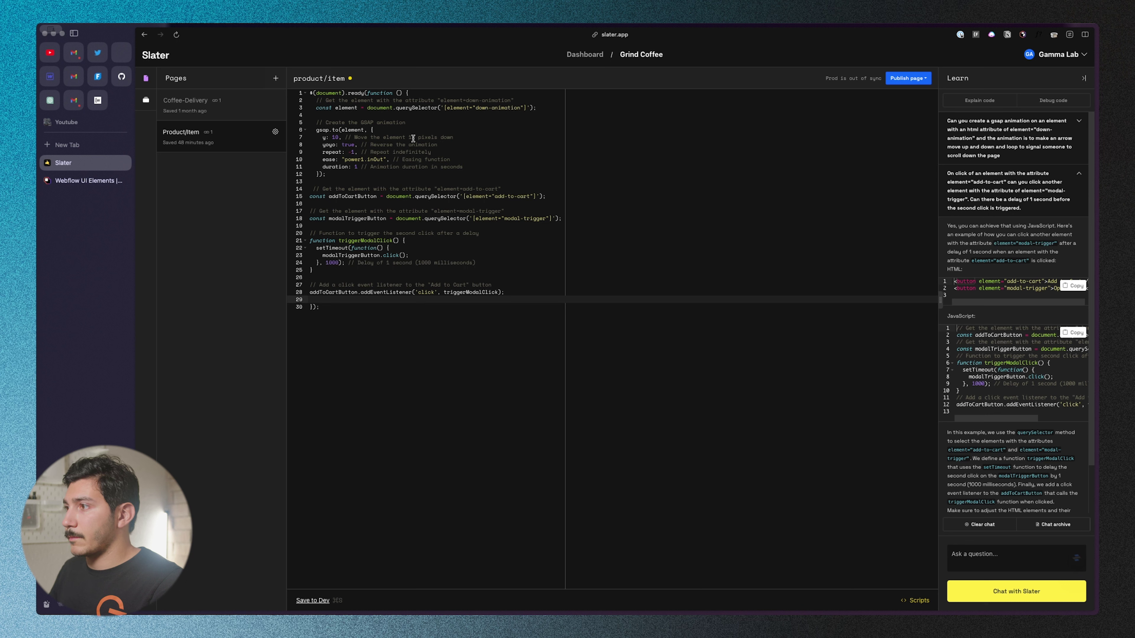
- Examine the pasted code: the two element selectors, the triggerModalClick function and the click event listener that calls it
left_click(577, 202)
left_click_drag(554, 197, 310, 189)
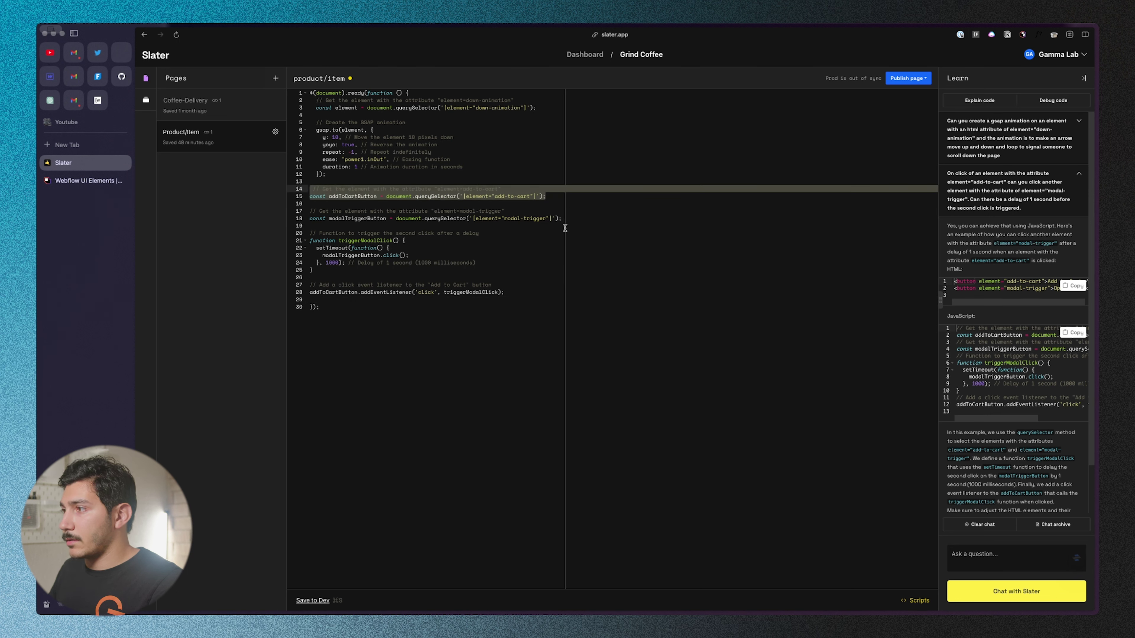
left_click_drag(559, 219, 295, 211)
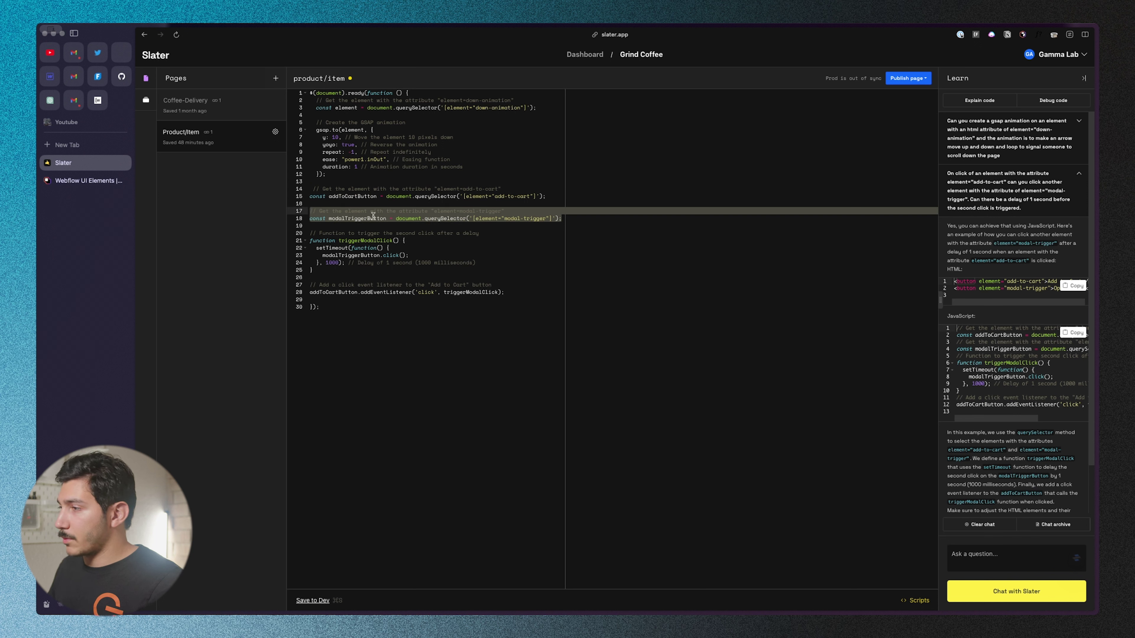
left_click(326, 241)
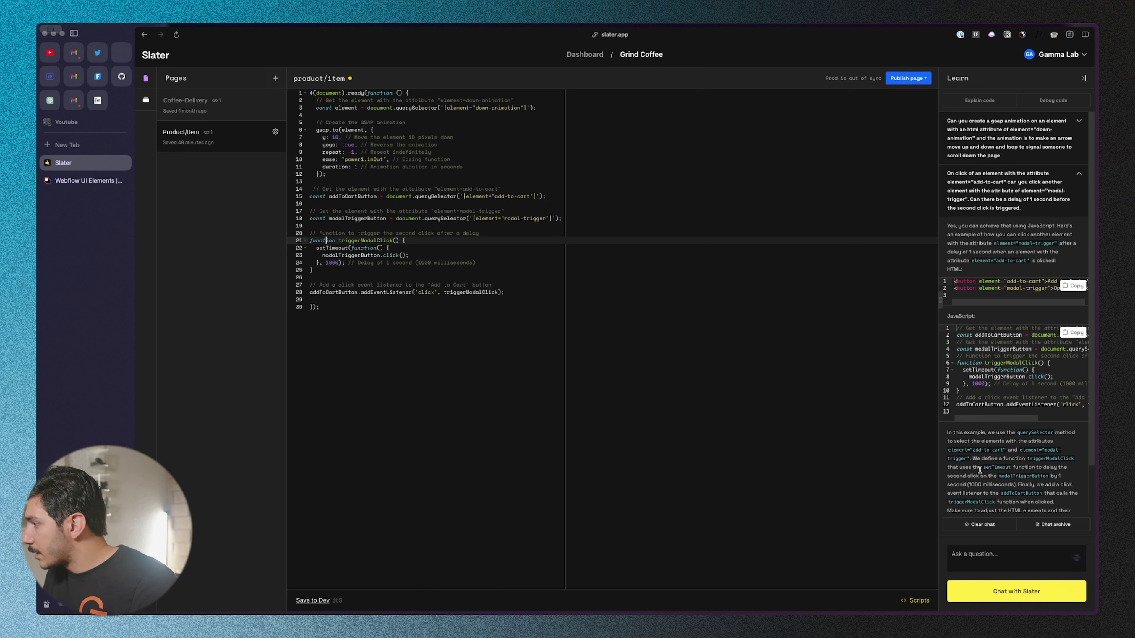
left_click(411, 293)
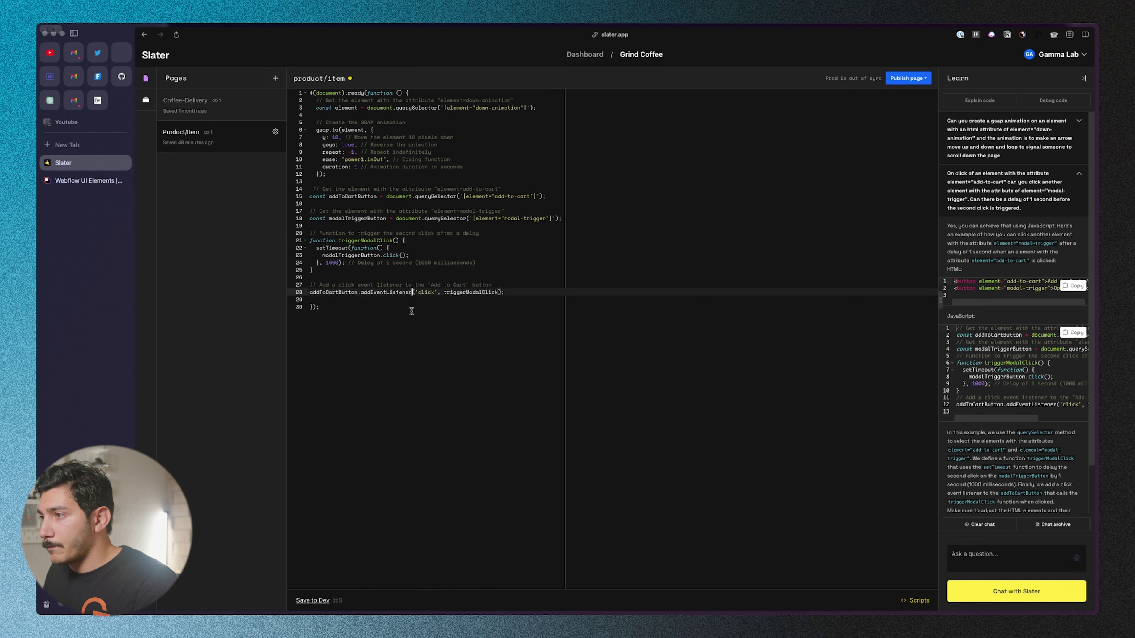
left_click(445, 292)
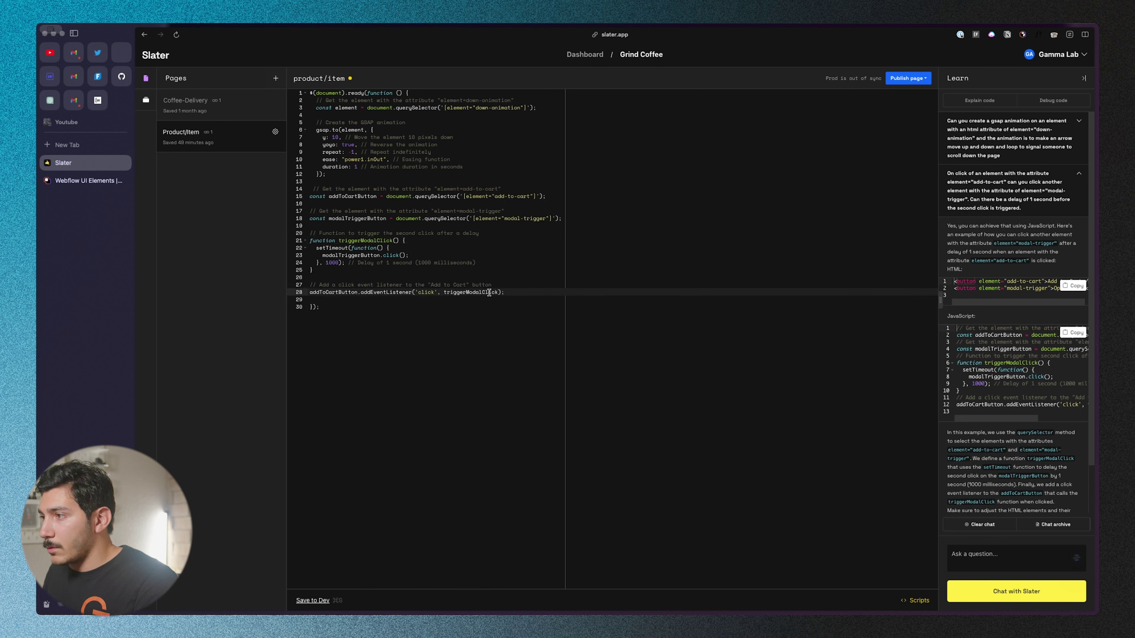
left_click_drag(497, 293, 443, 293)
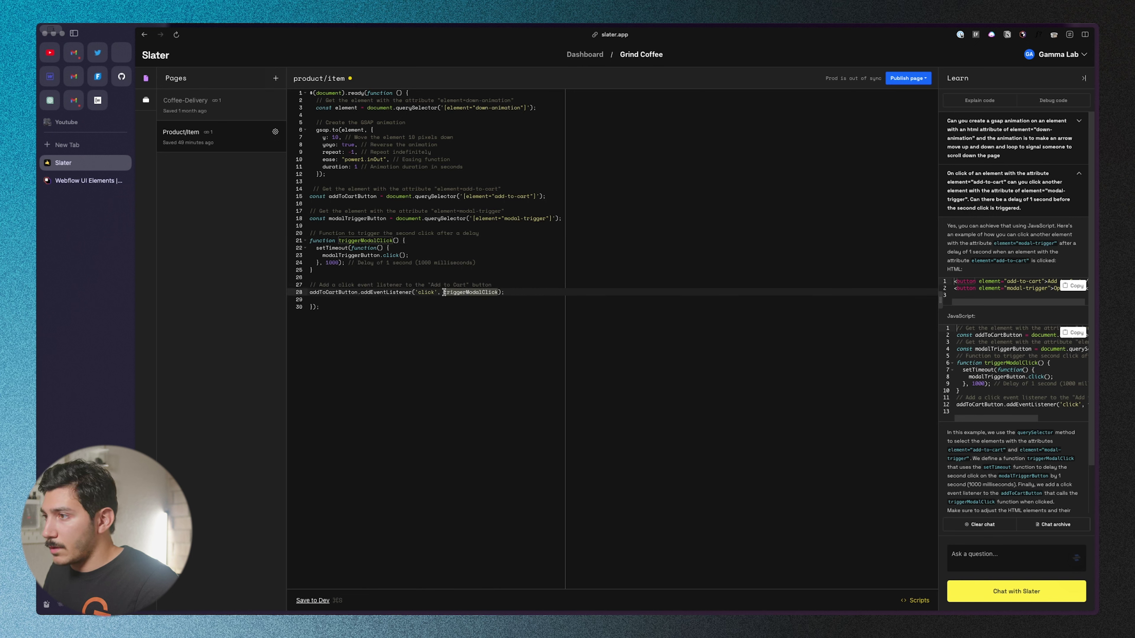
left_click(392, 241)
left_click_drag(333, 276, 310, 233)
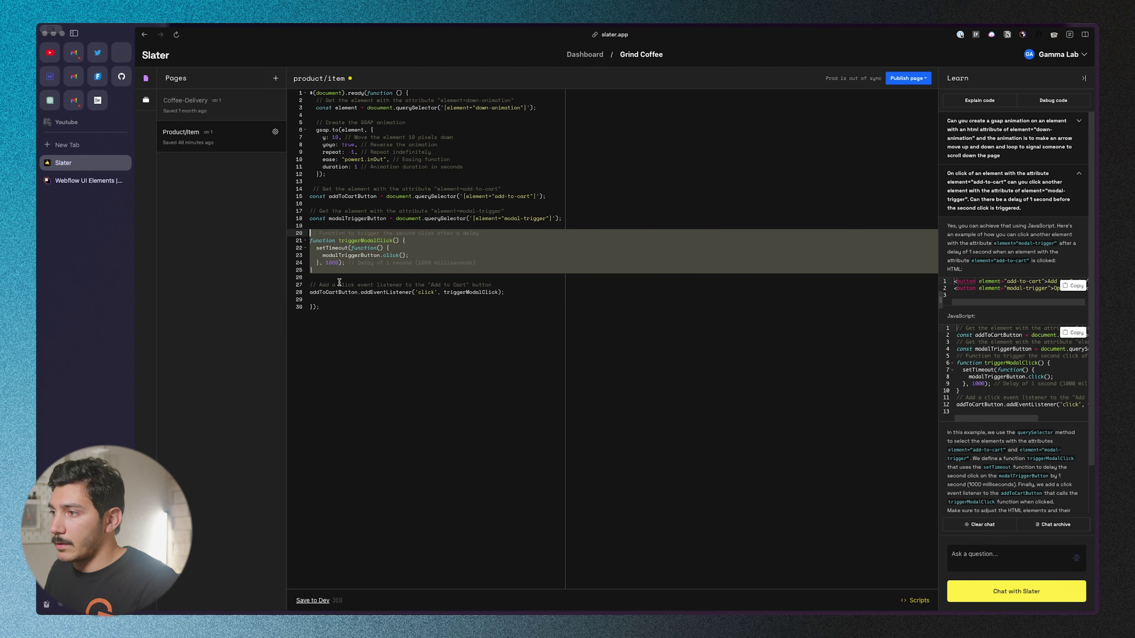
left_click(339, 292)
left_click_drag(309, 292, 439, 294)
left_click(439, 293)
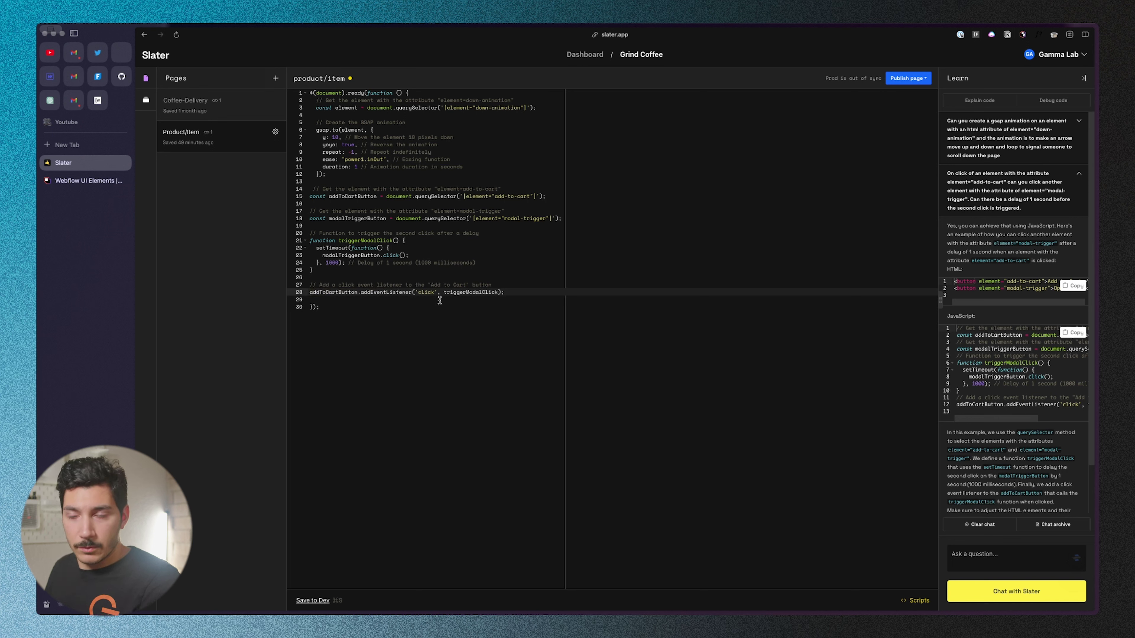
left_click_drag(498, 293, 441, 294)
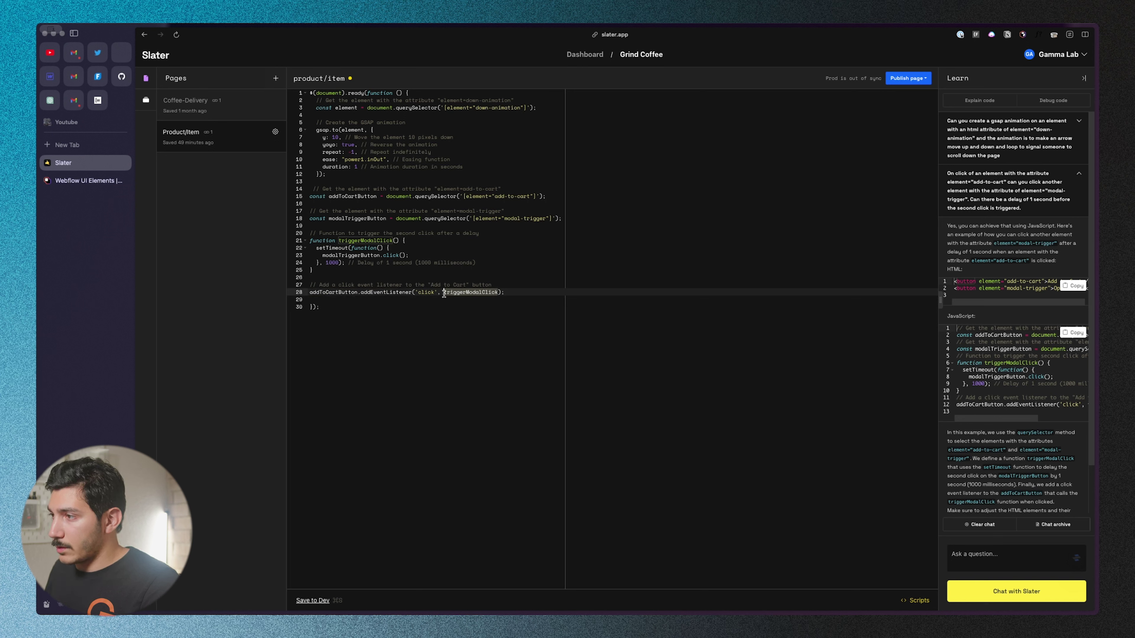
- Save the product/item script to Dev and switch back to Webflow
key("Up")
key("Up")
key("Up")
left_click(908, 78)
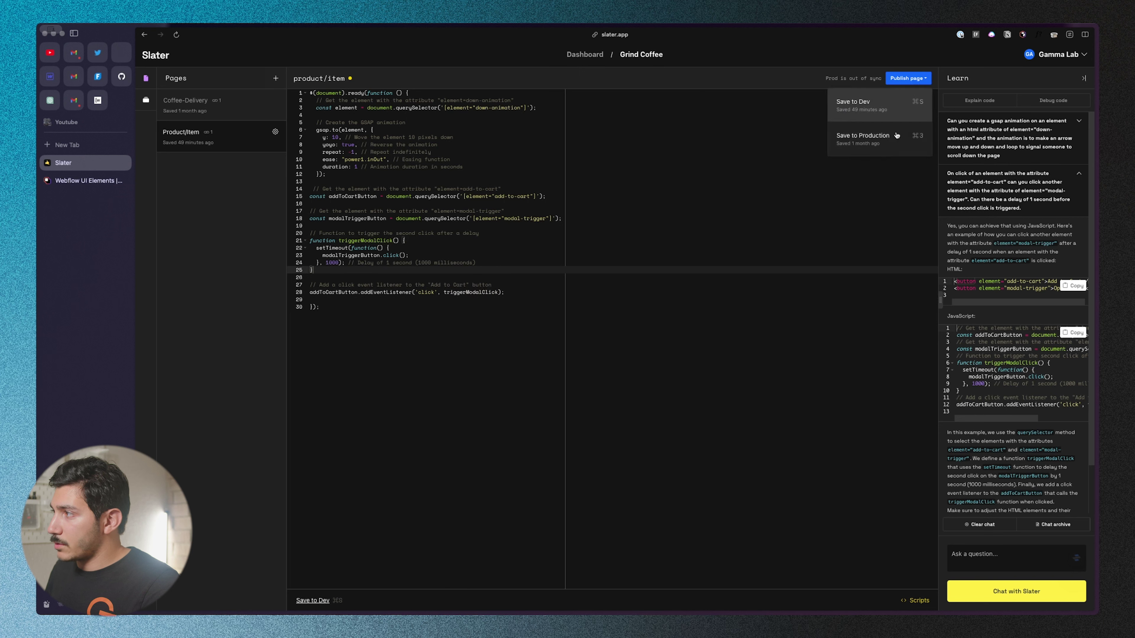
key("super+s")
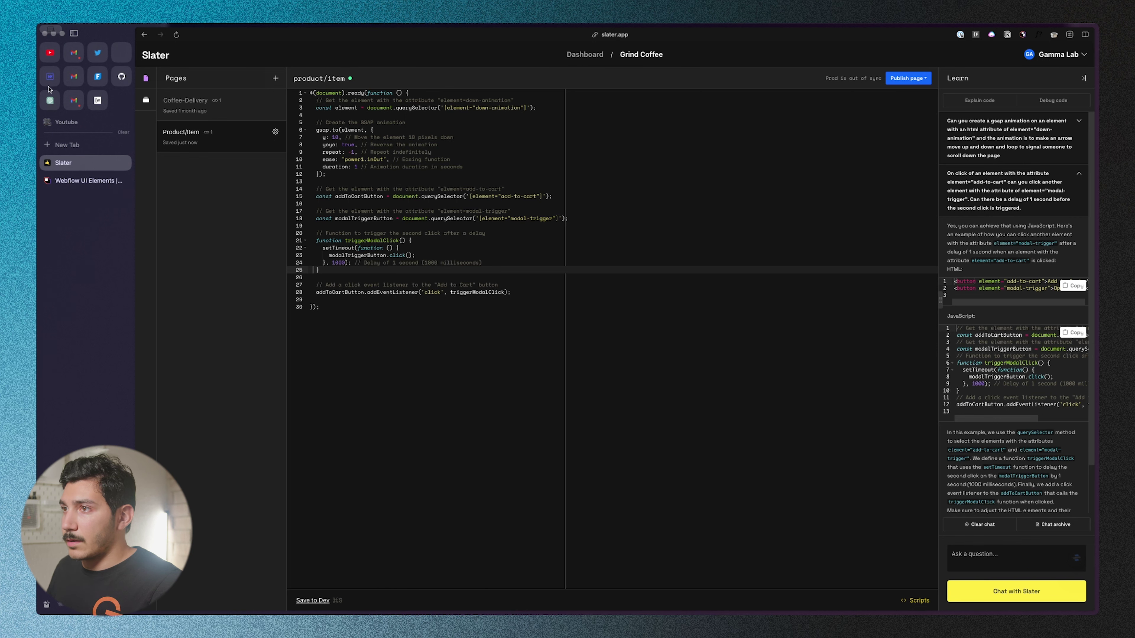
left_click(59, 81)
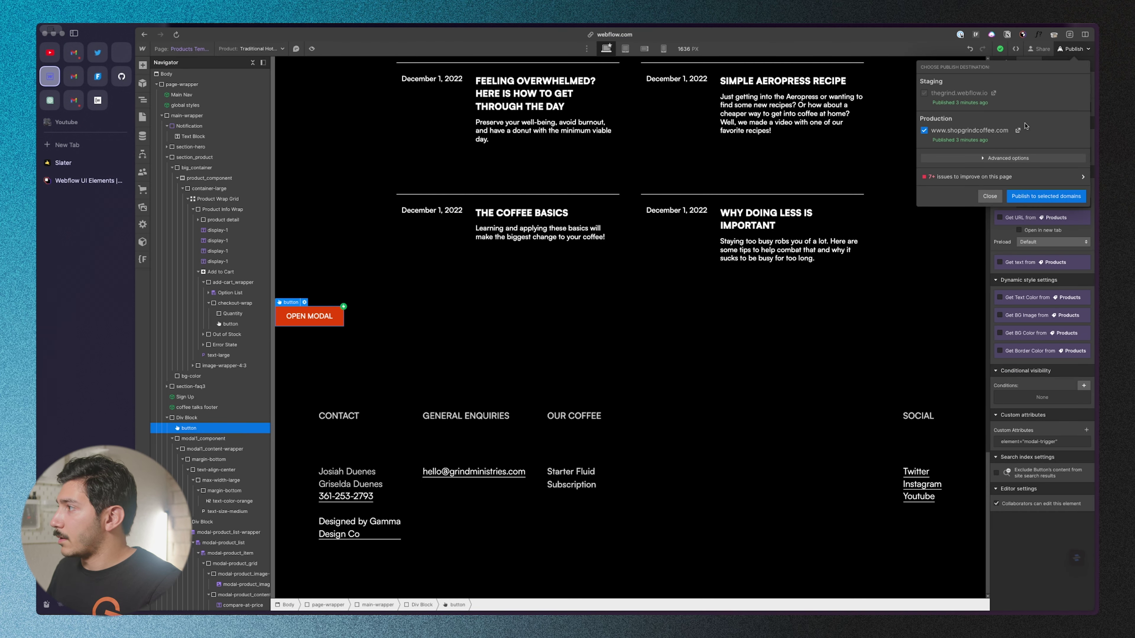
- Open the staging site in a full tab and add the Traditional Hot Latte with Regular Milk and Caramel to the cart
left_click(993, 93)
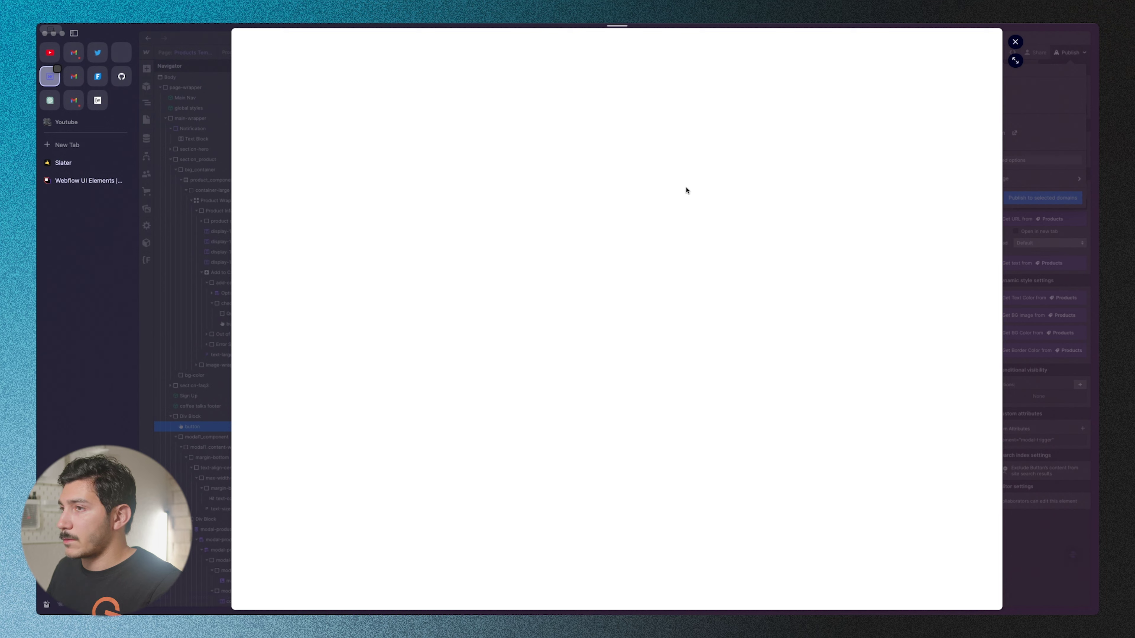
key("super+o")
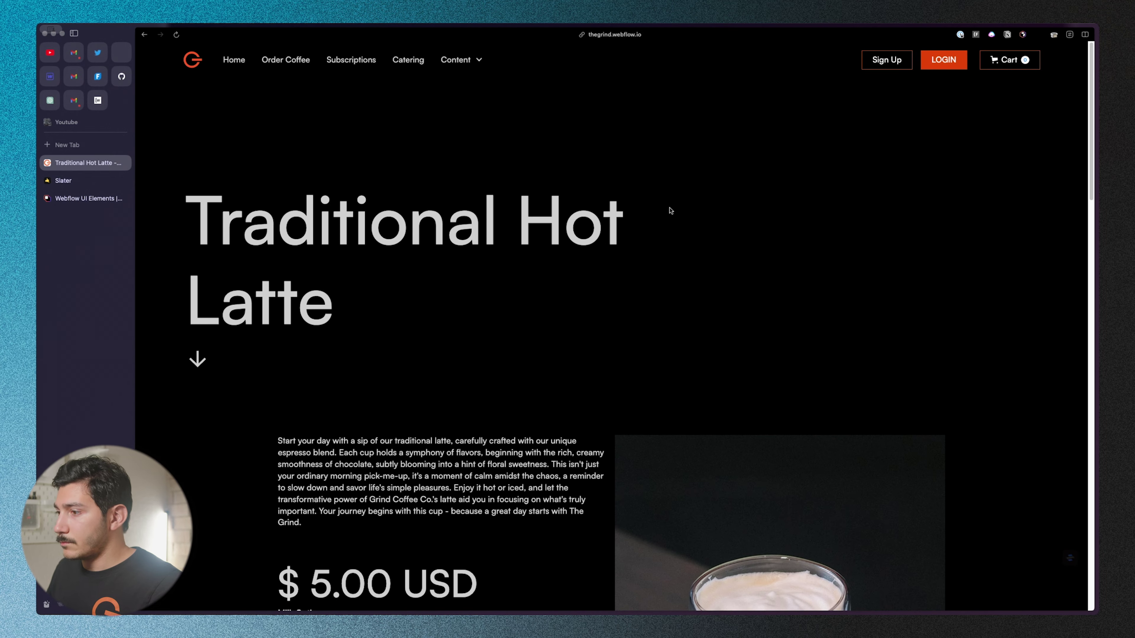
scroll(375, 348, "down", 10)
scroll(375, 347, "up", 5)
left_click(373, 440)
left_click(380, 364)
left_click(362, 363)
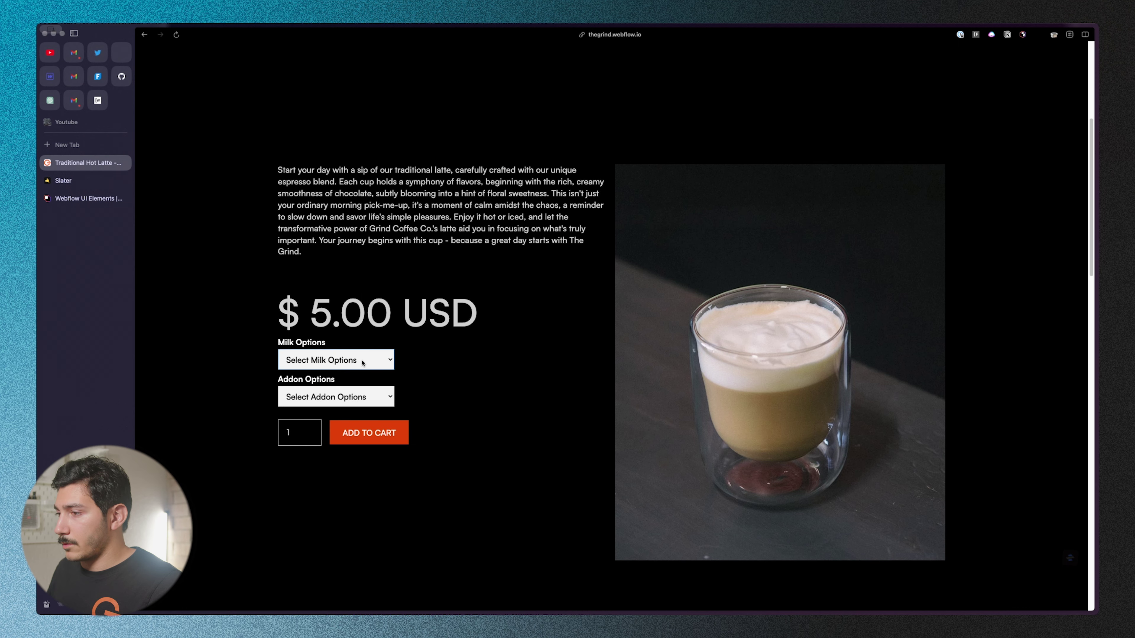
left_click(347, 377)
key("c")
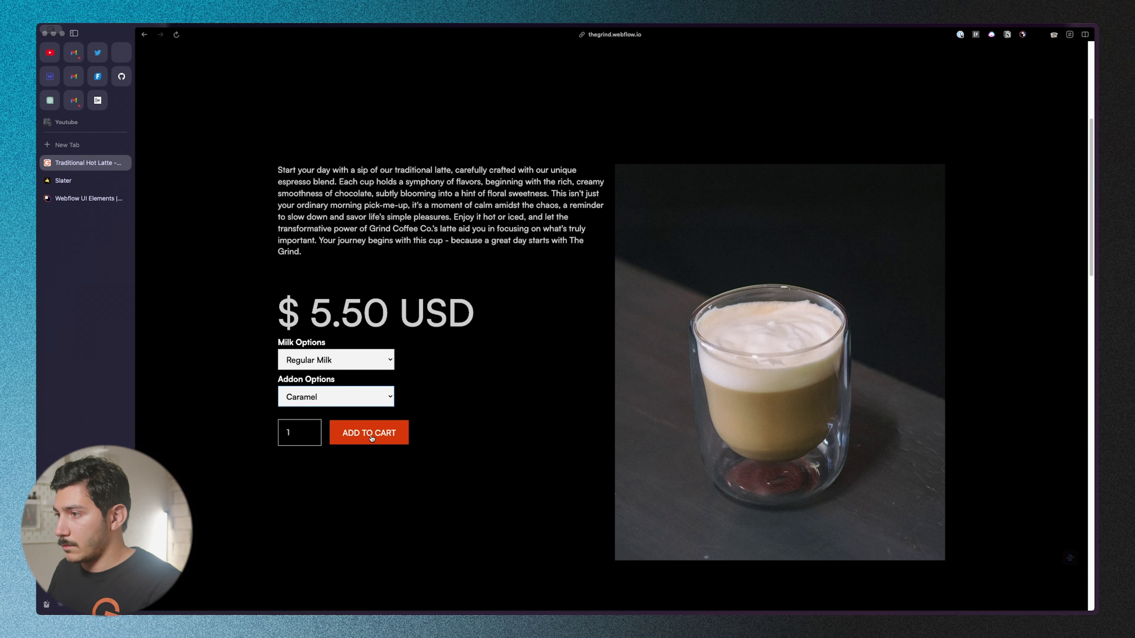
left_click(370, 437)
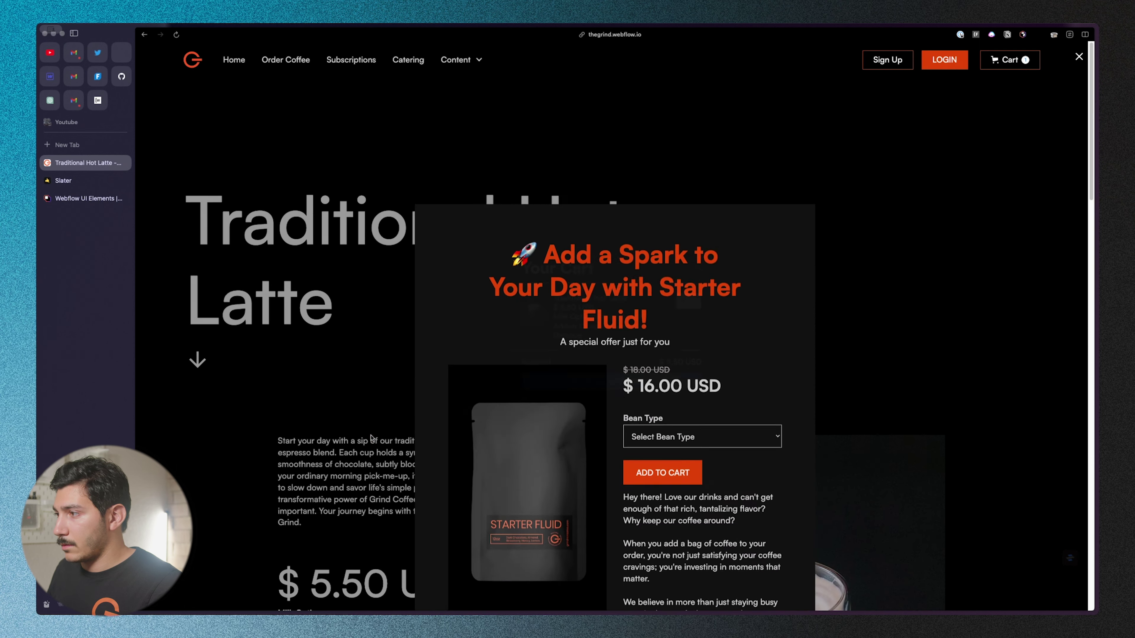
- Check how the Starter Fluid upsell popup sits over the product page, and close the popup
scroll(373, 433, "down", 10)
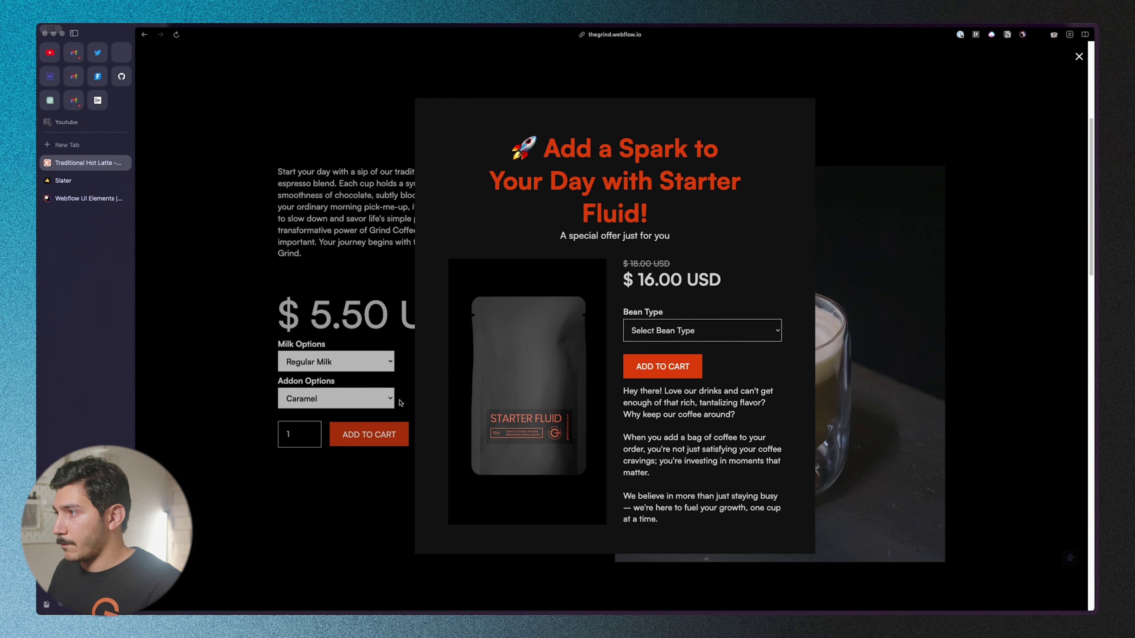
scroll(400, 402, "up", 10)
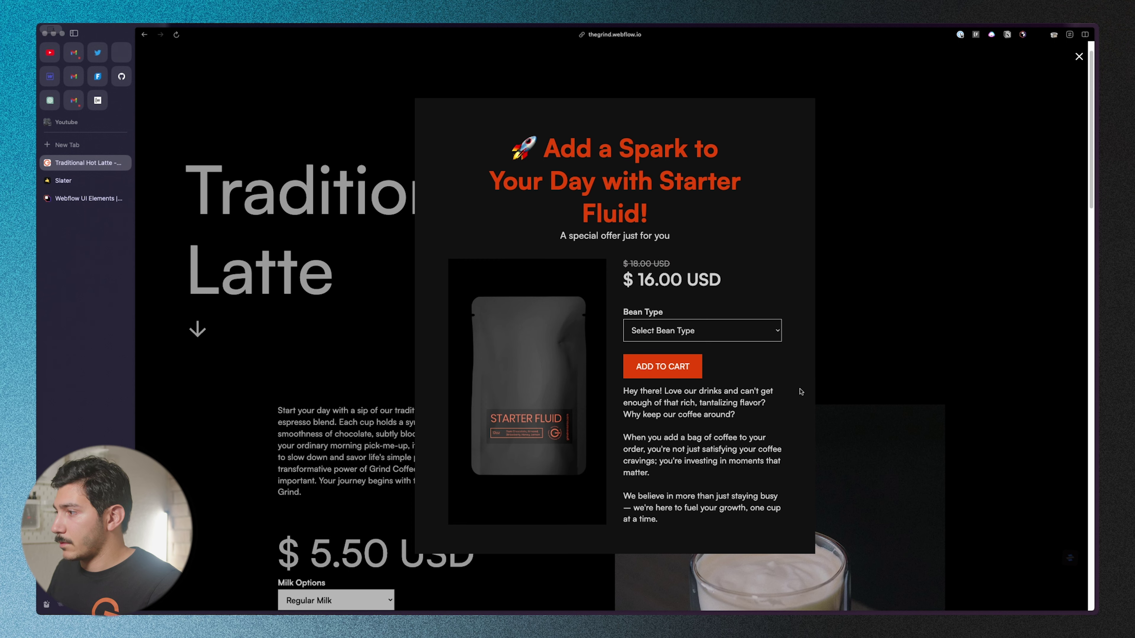
scroll(759, 391, "down", 3)
left_click(1079, 56)
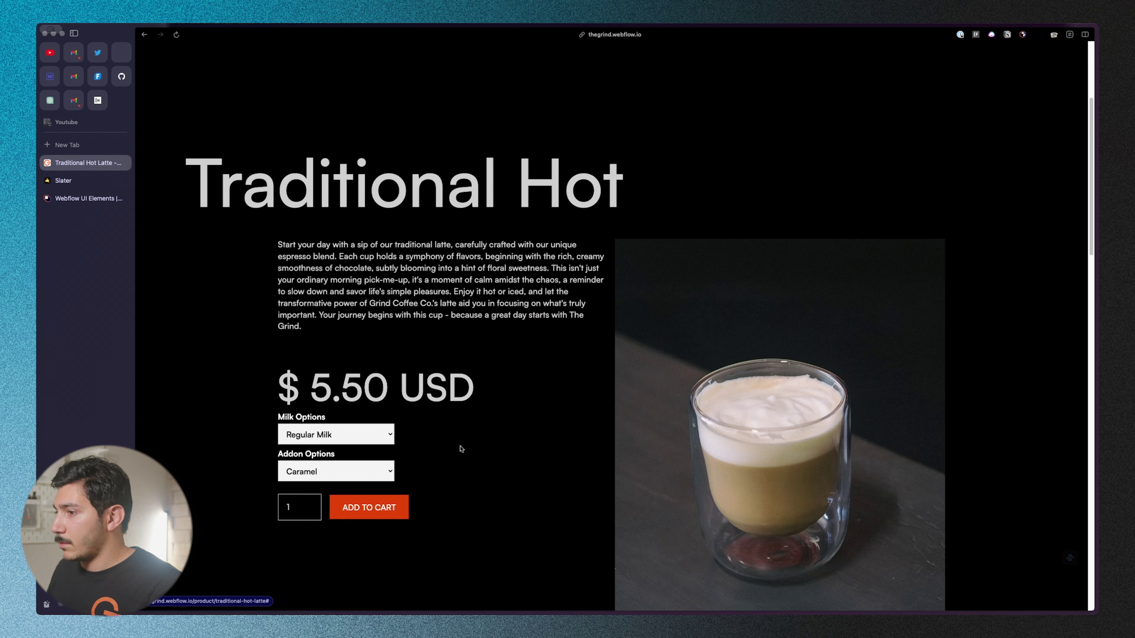
- In Slater, set the setTimeout delay in triggerModalClick to 2000 milliseconds and publish the product/item script
left_click(72, 181)
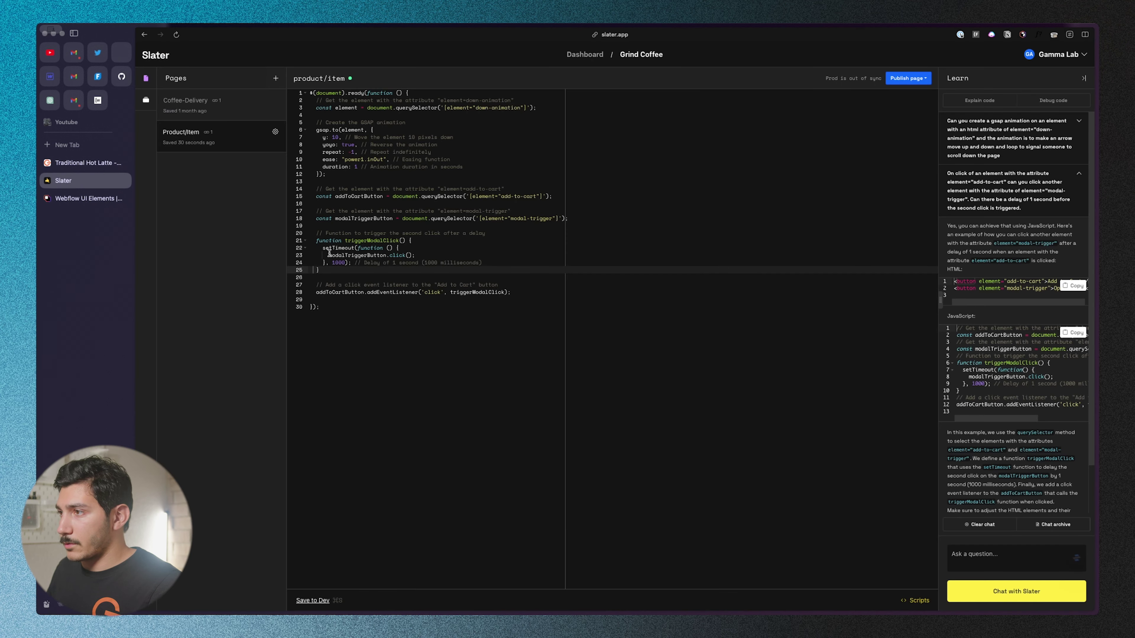
left_click(1042, 552)
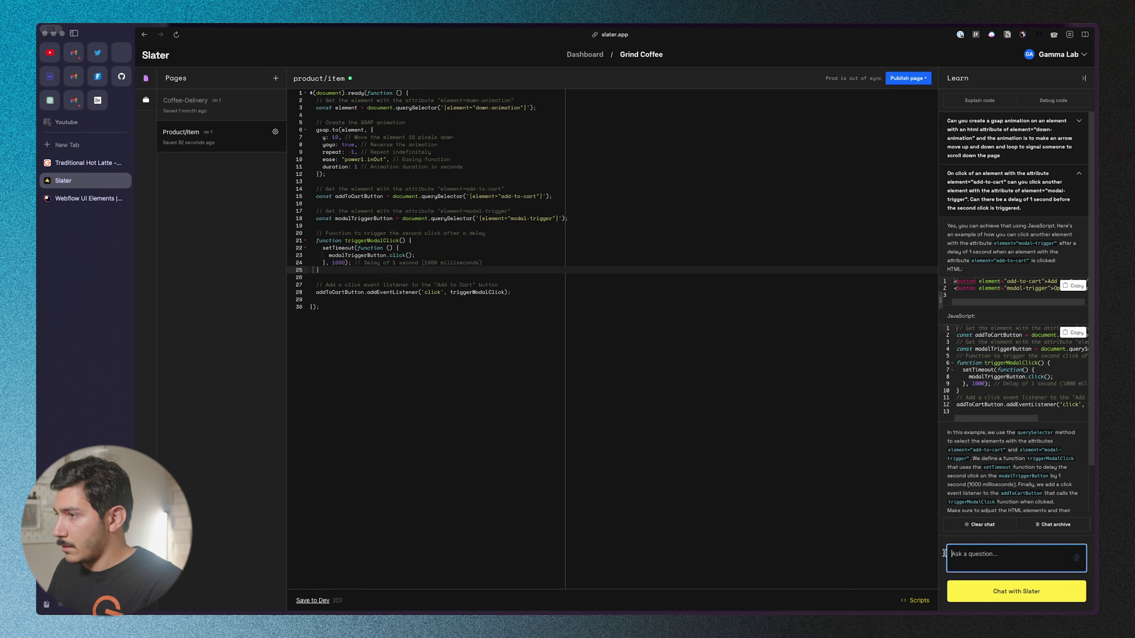
left_click(334, 263)
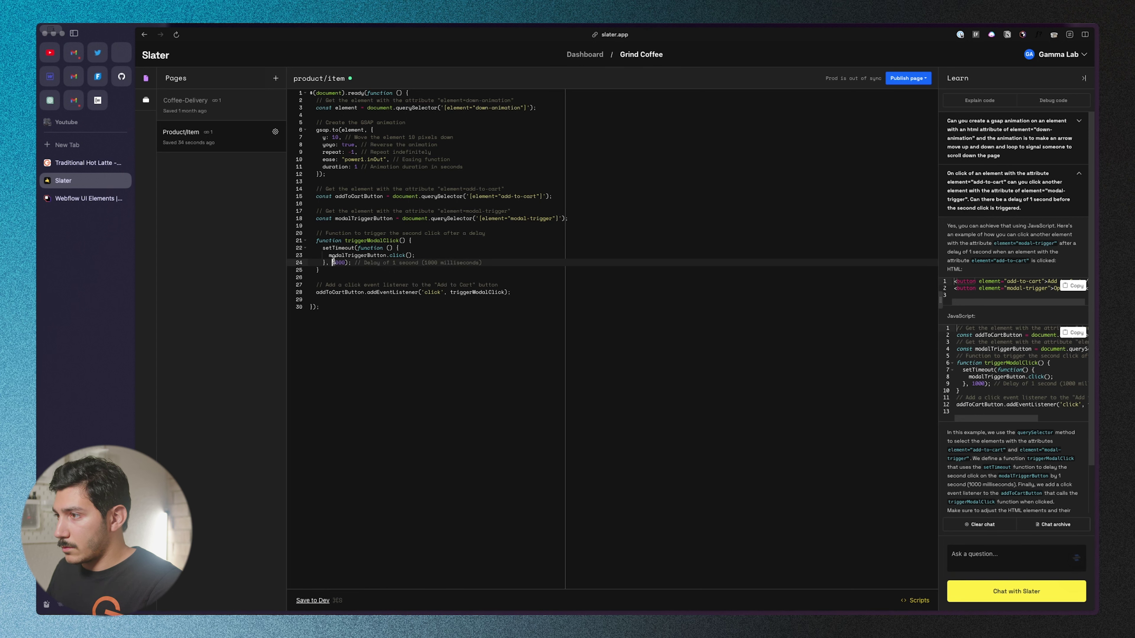
type("2")
left_click(389, 392)
left_click(912, 83)
left_click(894, 100)
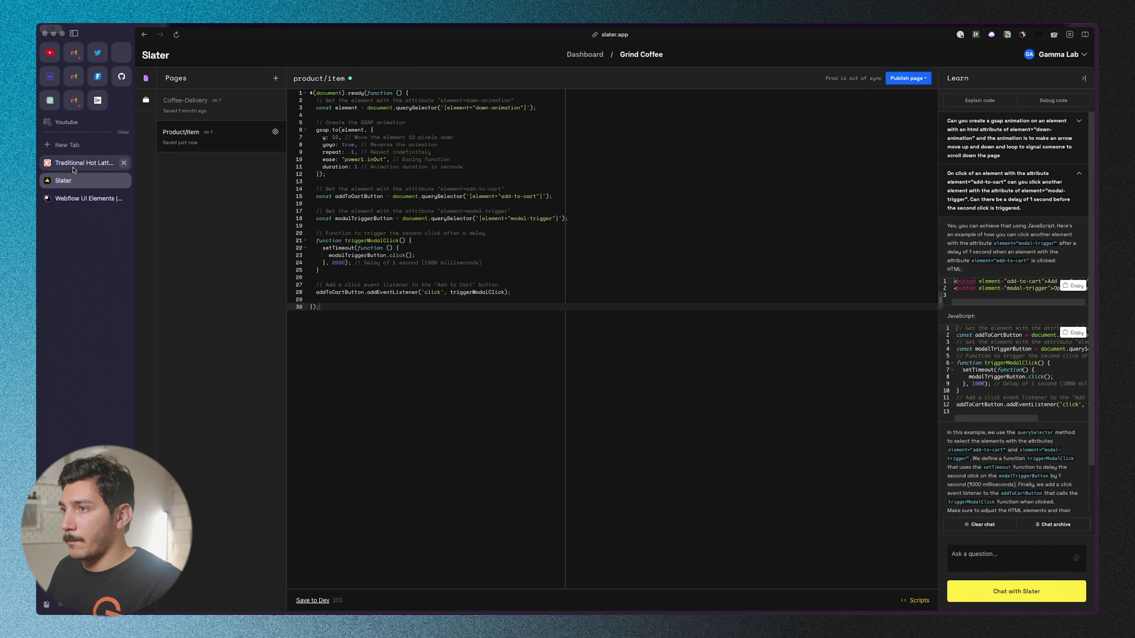
- Reload the staging product page, add the latte with Regular Milk and Vanilla to the cart, and test the popup's timing
left_click(84, 163)
key("super+r")
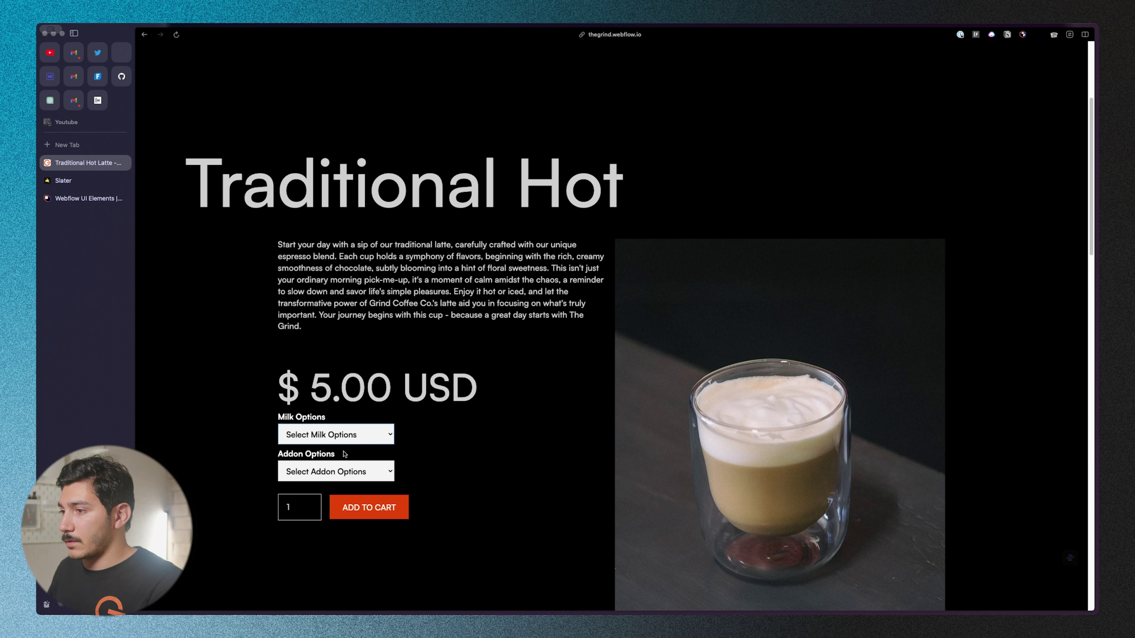
key("Down")
key("Tab")
key("Down")
left_click(359, 512)
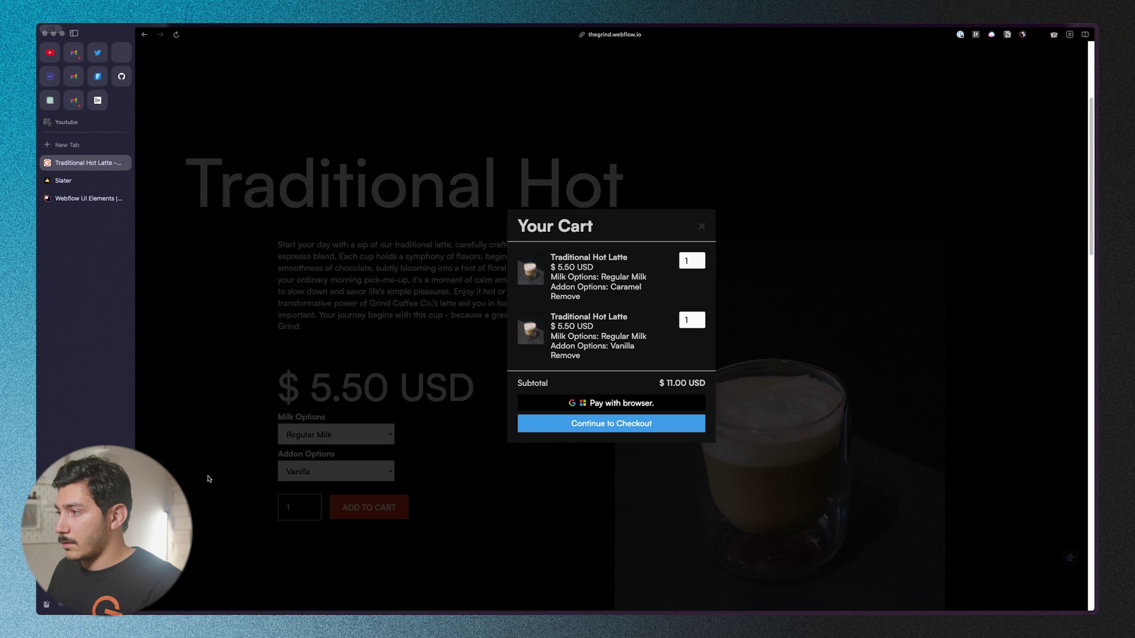
left_click(207, 478)
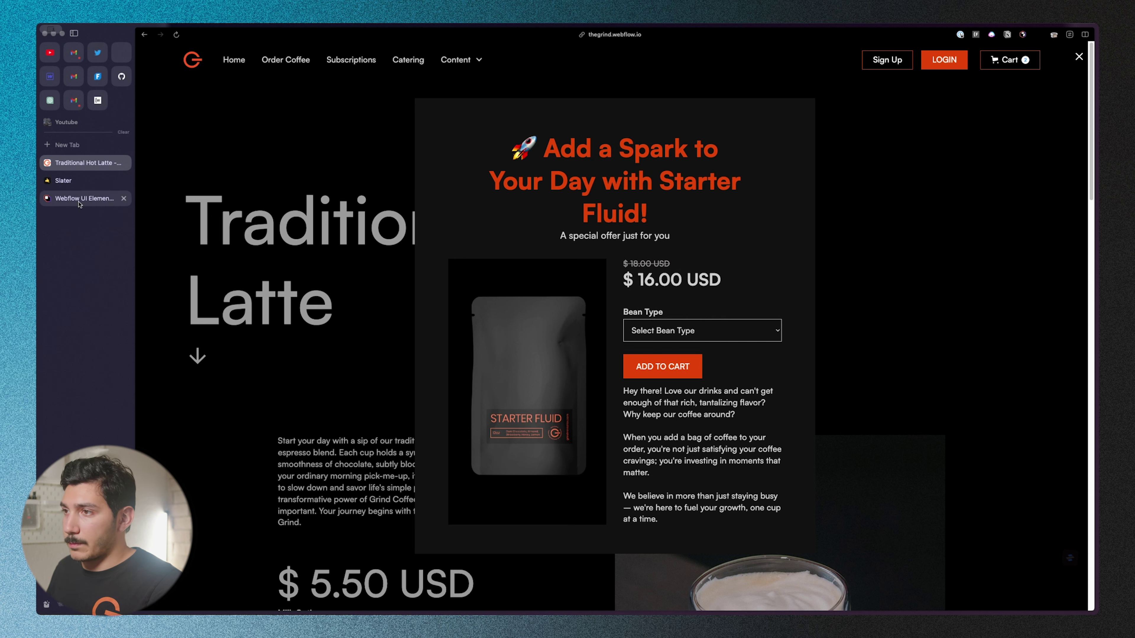
- Back in Webflow, examine the settings of the product's Add to Cart button and its parent Add to Cart element
key("ctrl+Tab")
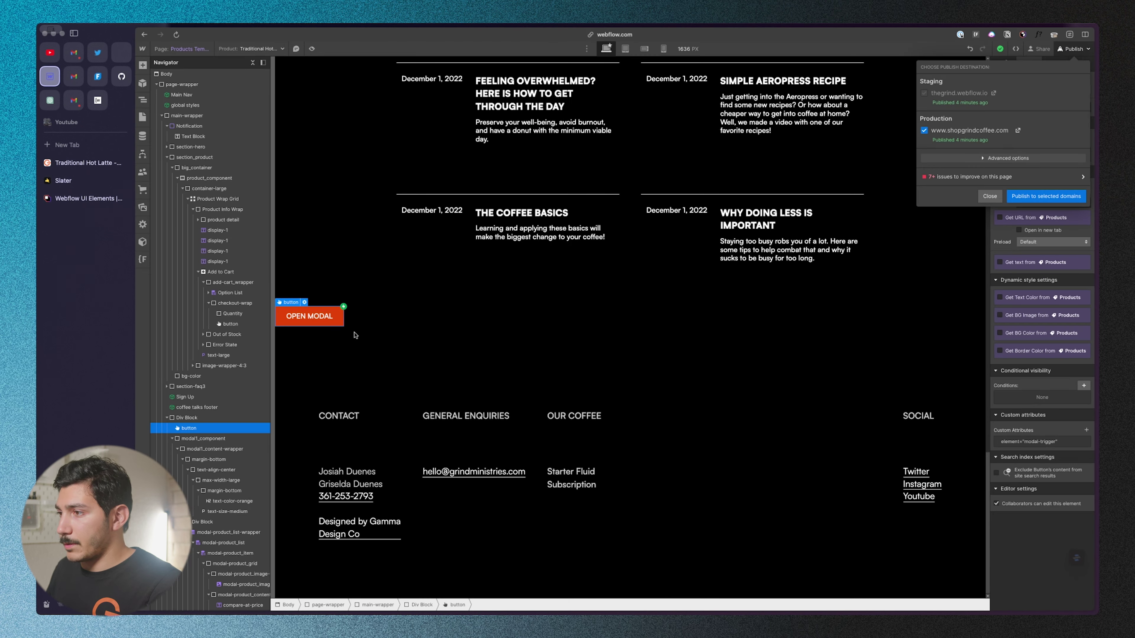
left_click(357, 323)
scroll(329, 319, "up", 15)
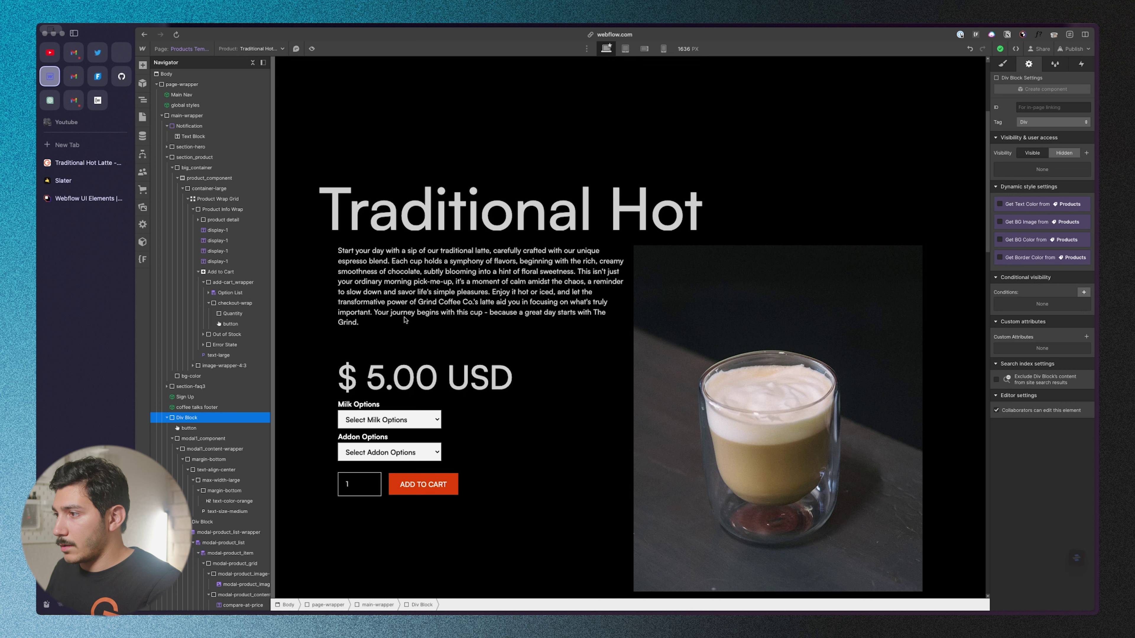
left_click(423, 484)
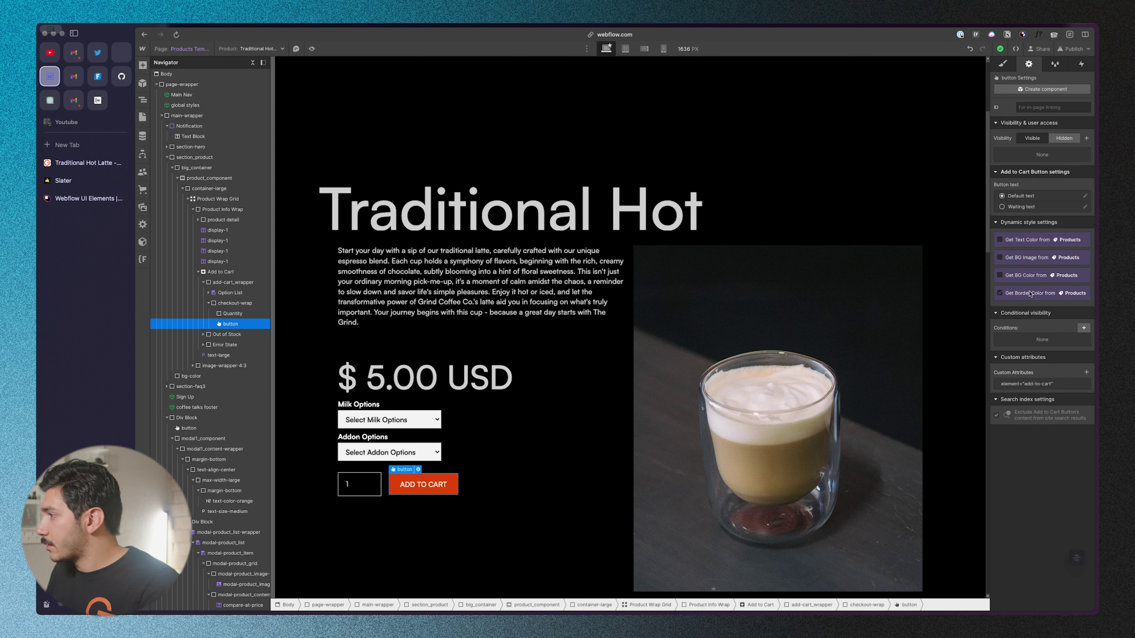
left_click(1012, 64)
left_click(1029, 63)
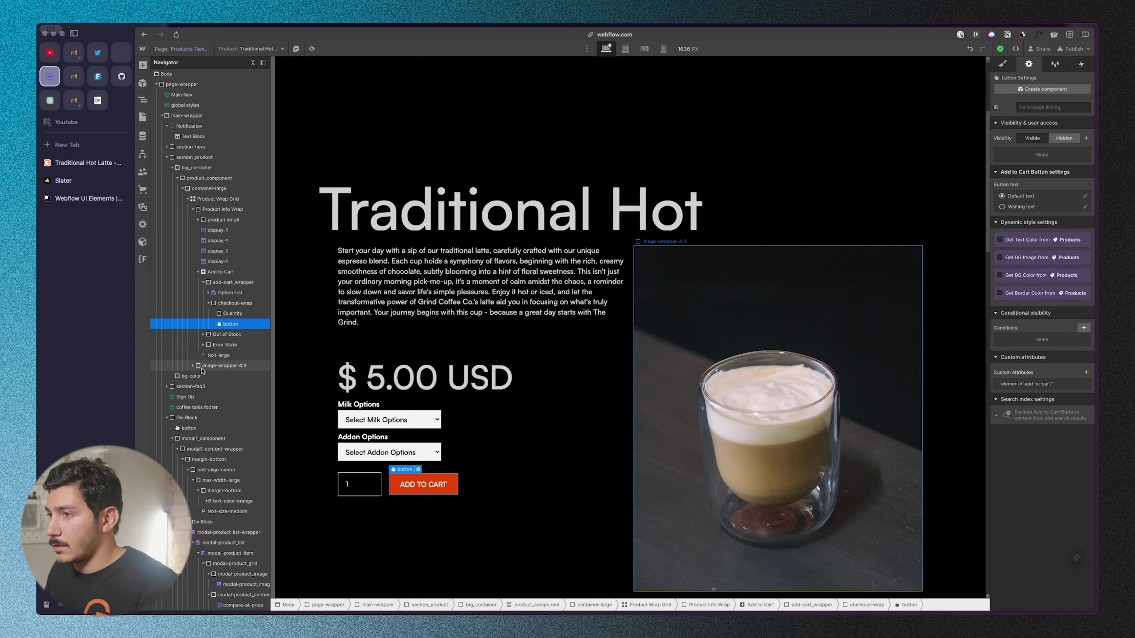
left_click(228, 273)
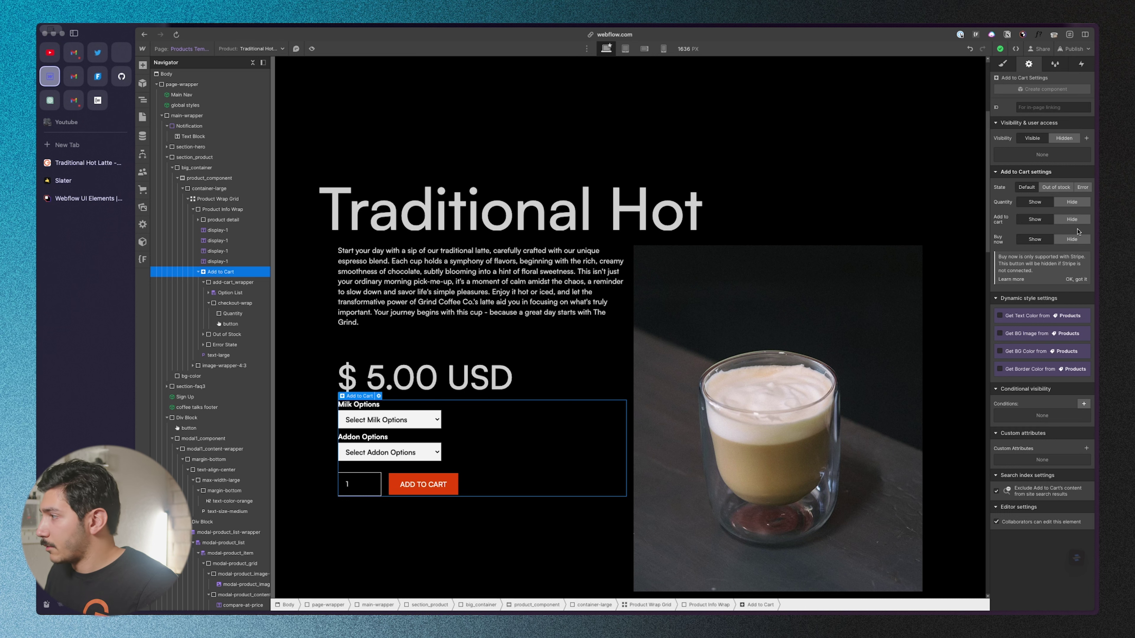
- Open the Main Nav component for editing and show the cart from the cart button's settings
double_click(946, 70)
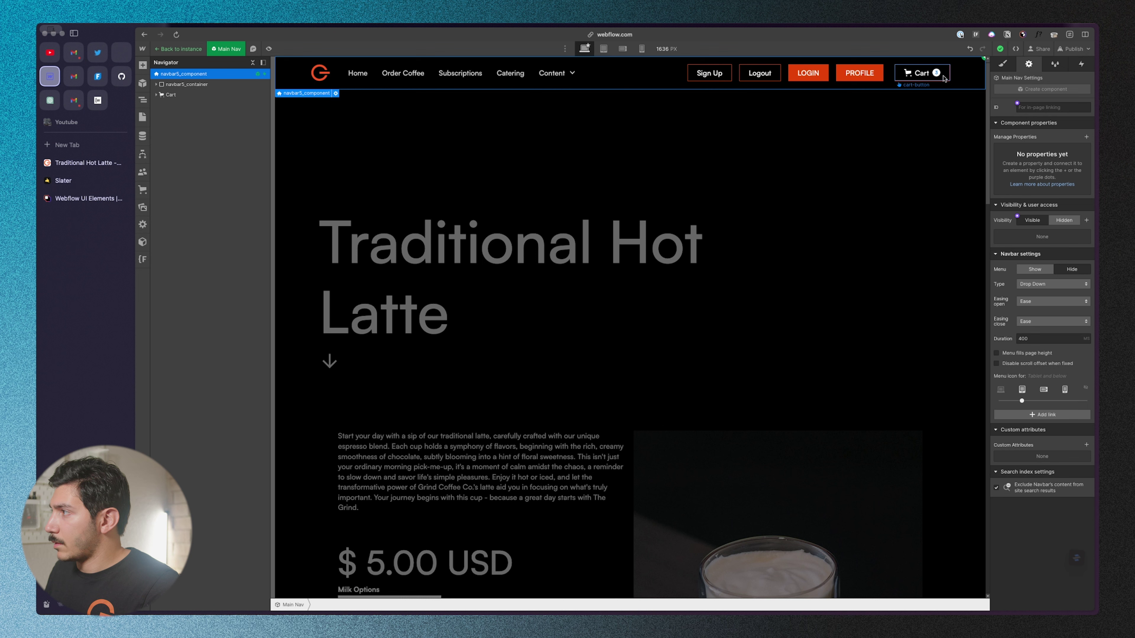
left_click(945, 78)
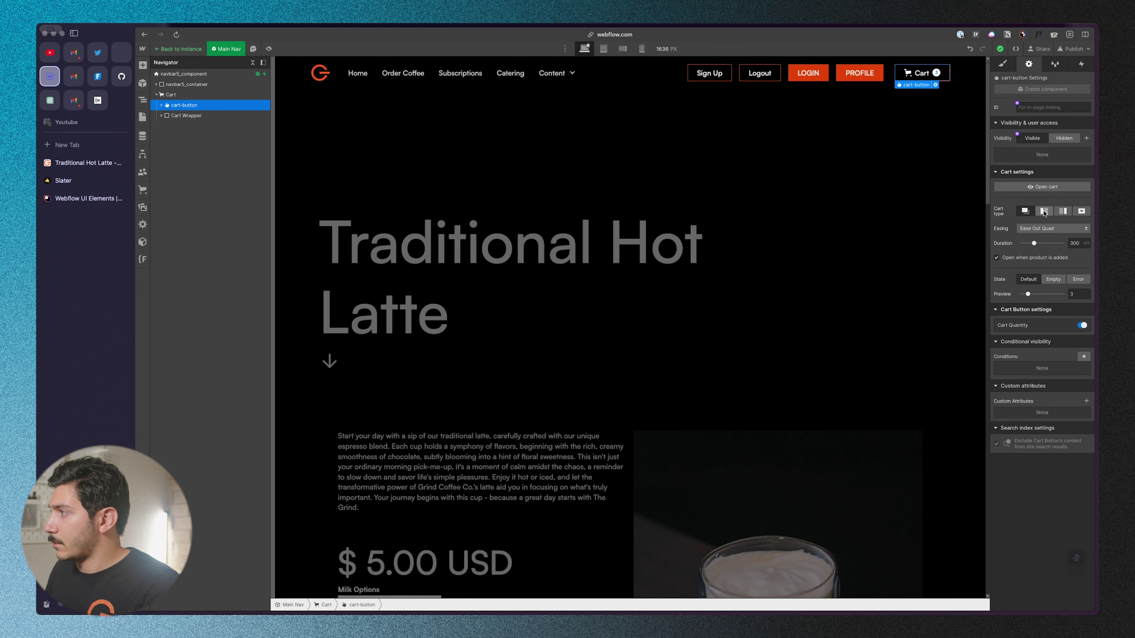
left_click(1043, 186)
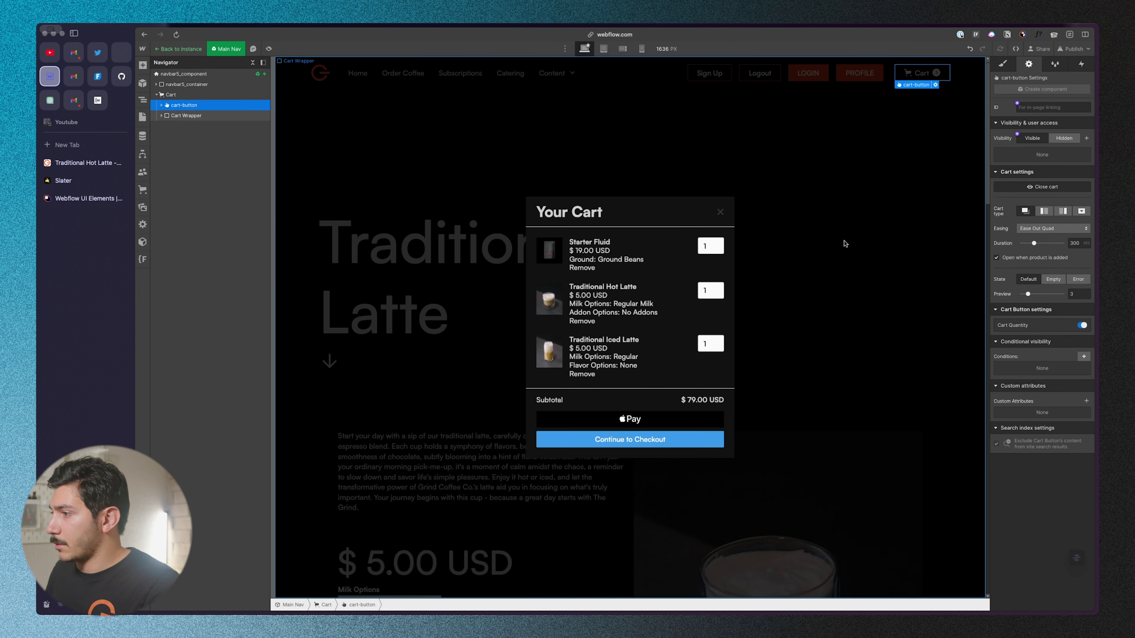
- Style the Continue to Checkout button with the class button and the combo class is-max-width at 100% width
left_click(664, 440)
left_click(1003, 64)
left_click(1052, 117)
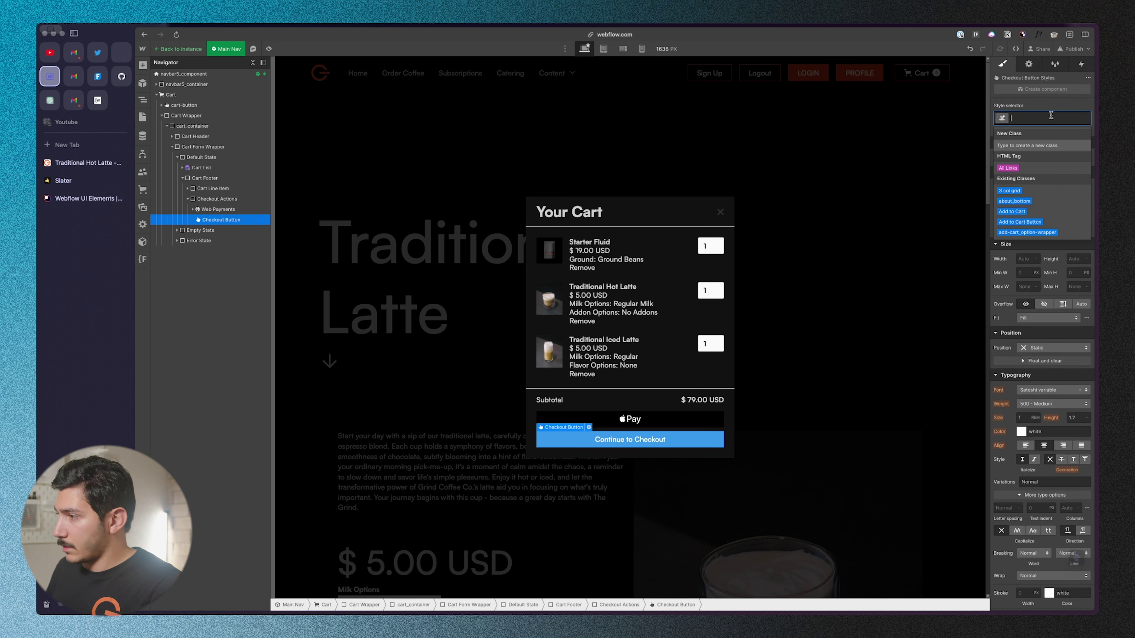
type("button")
key("Return")
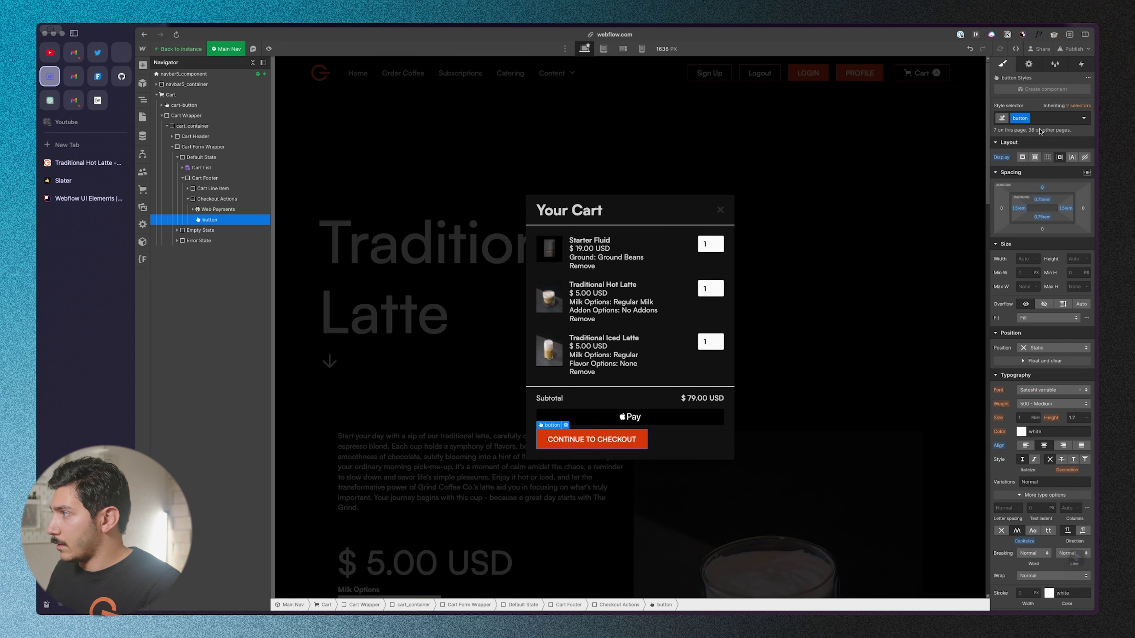
type("is-ma")
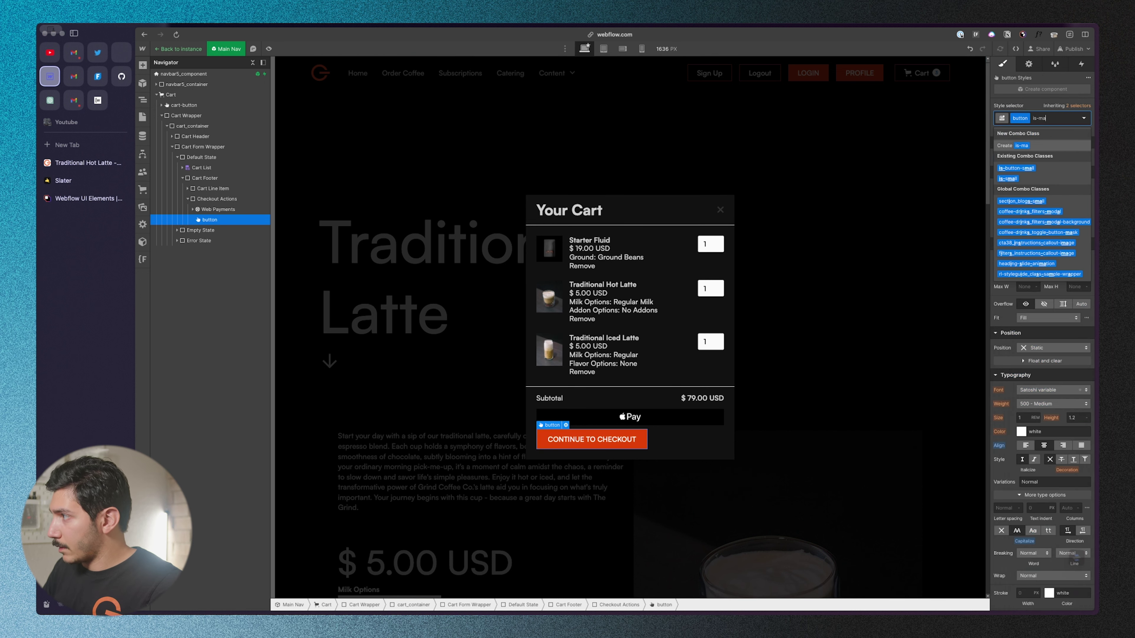
type("x-width")
key("Return")
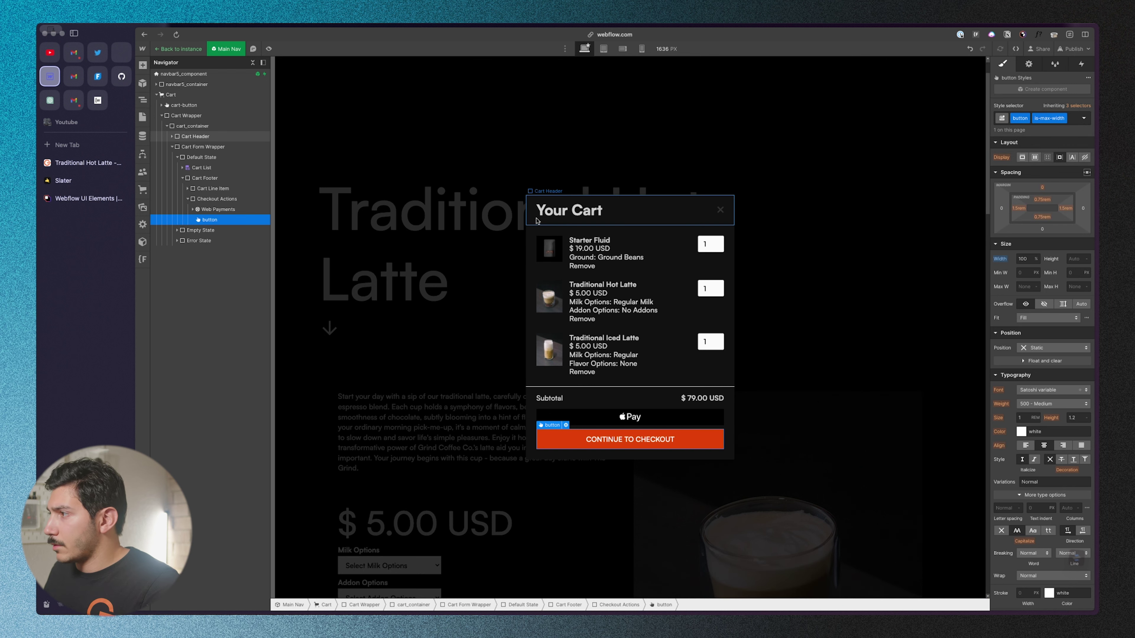
- Turn off opening the cart when a product is added, hide the cart preview and leave the Main Nav component
left_click(848, 224)
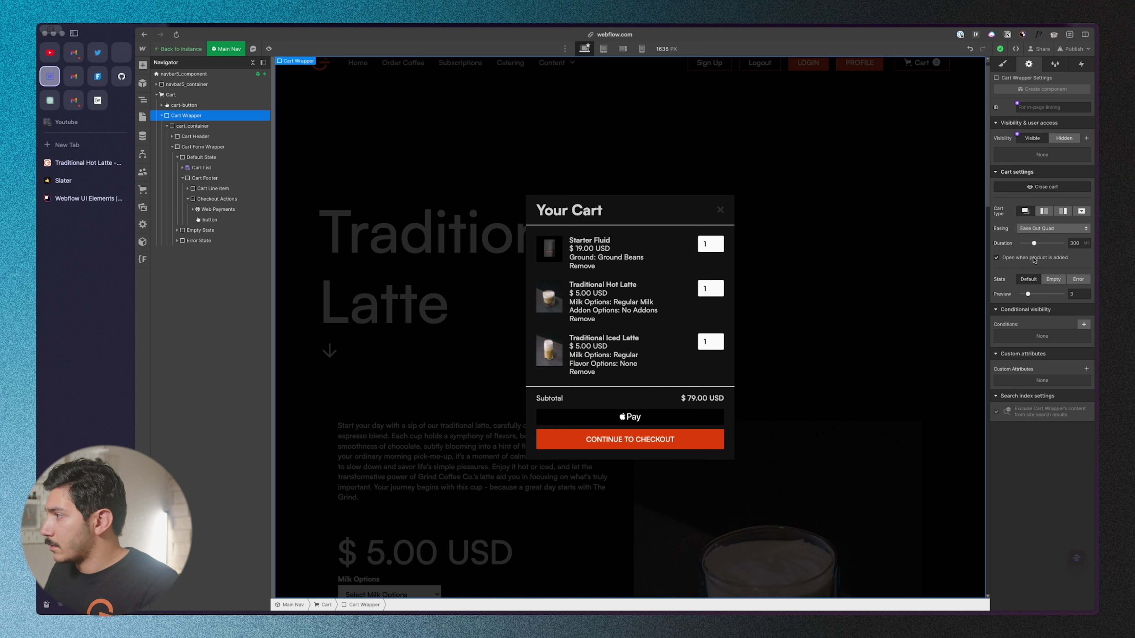
scroll(925, 257, "up", 1)
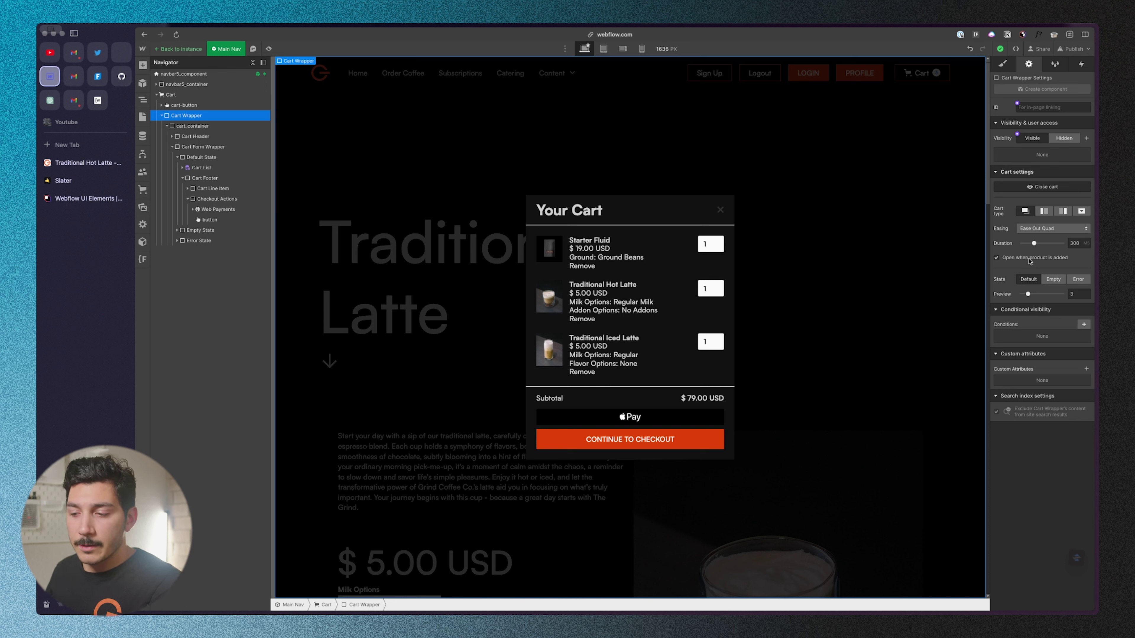
left_click(1030, 259)
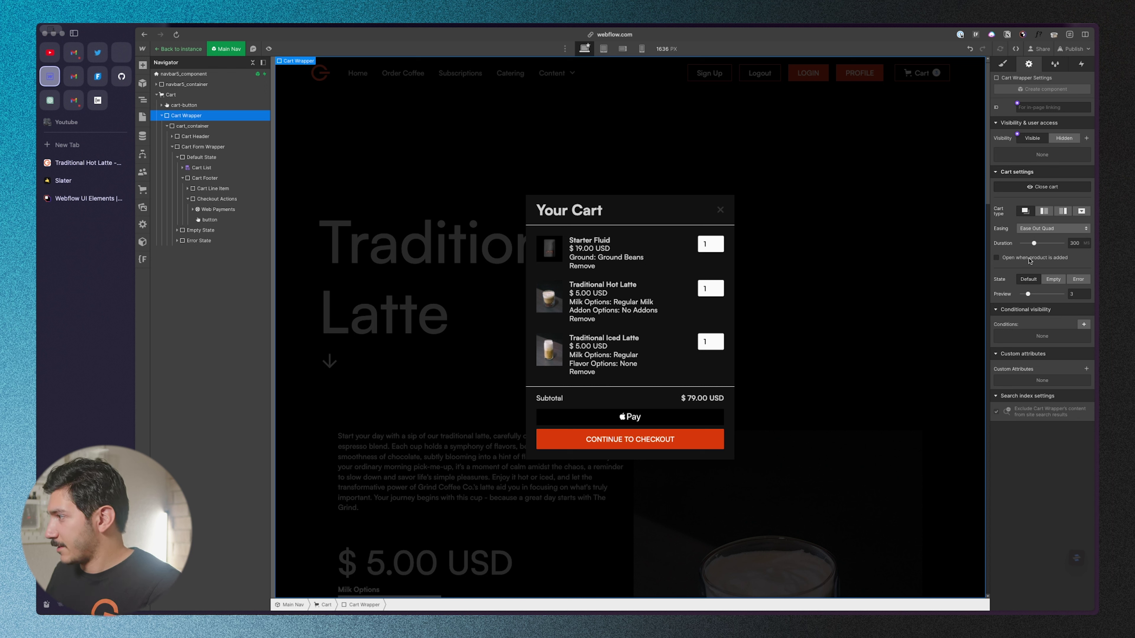
left_click(1063, 189)
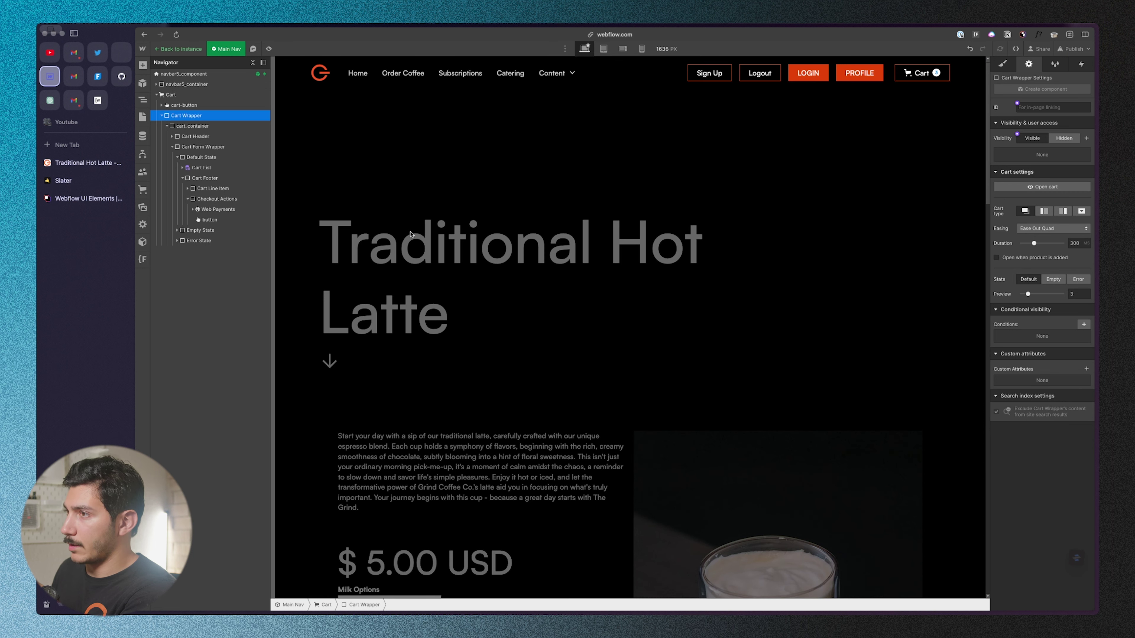
key("Escape")
- Examine the Add to Cart button, the Open Modal button and the Div Block around it on the product template
scroll(452, 276, "down", 10)
left_click(442, 178)
scroll(419, 283, "down", 10)
scroll(419, 282, "down", 8)
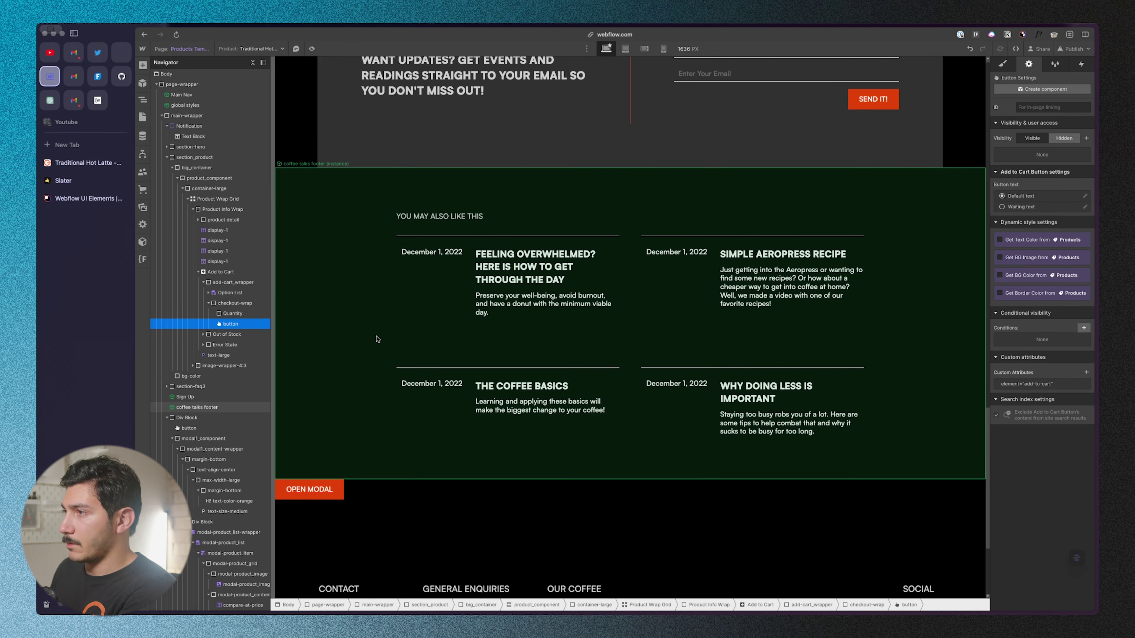
scroll(376, 335, "up", 18)
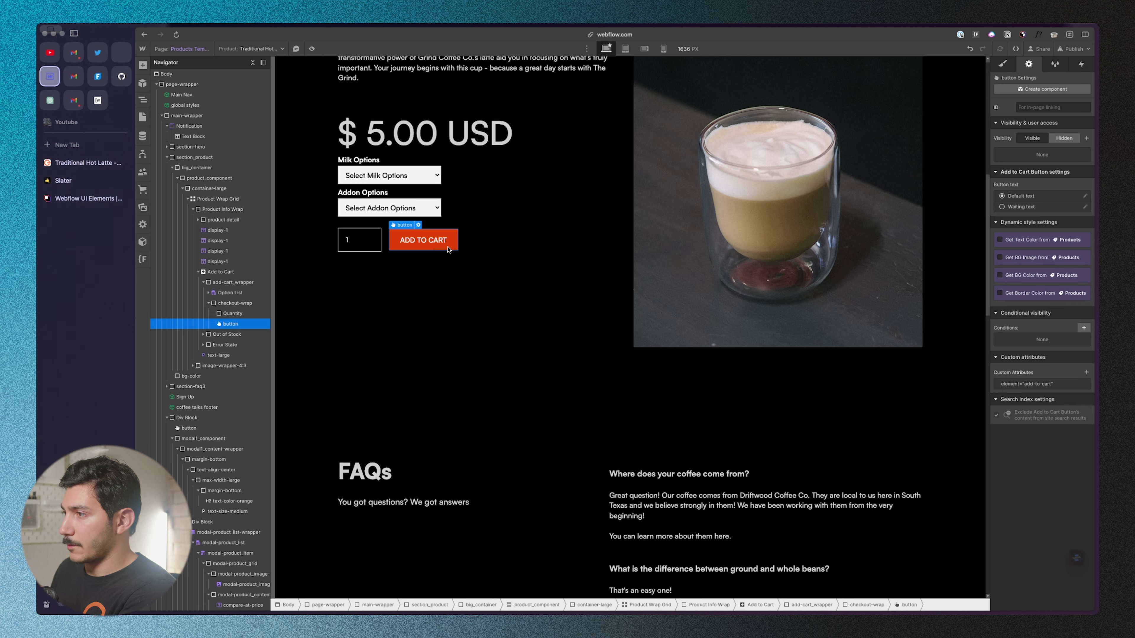
scroll(448, 249, "down", 18)
left_click(336, 376)
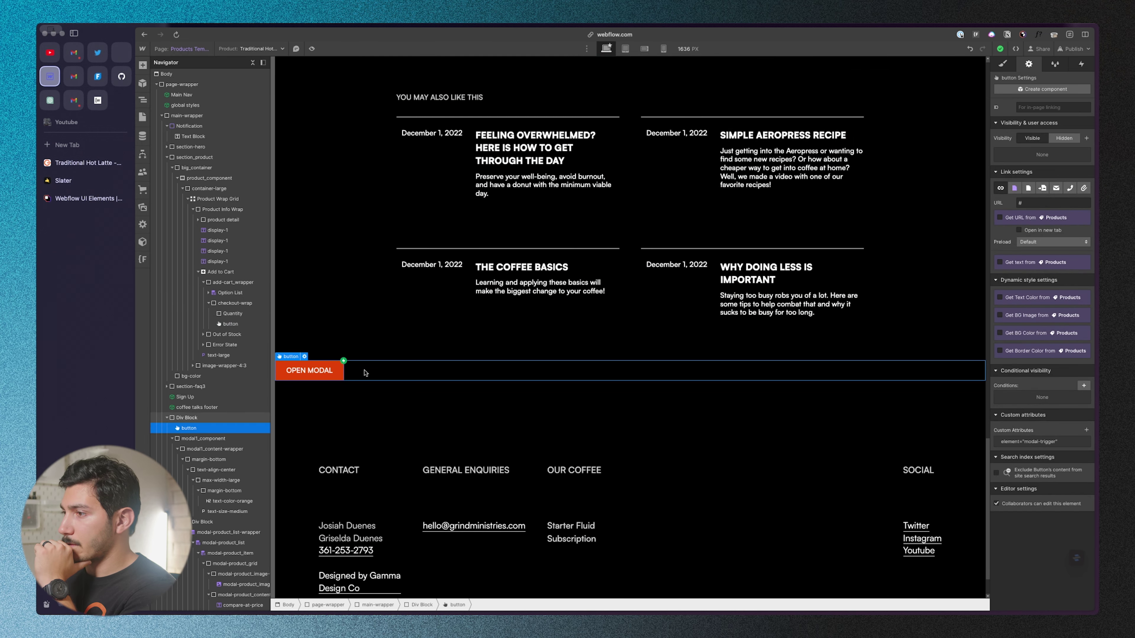
left_click(364, 373)
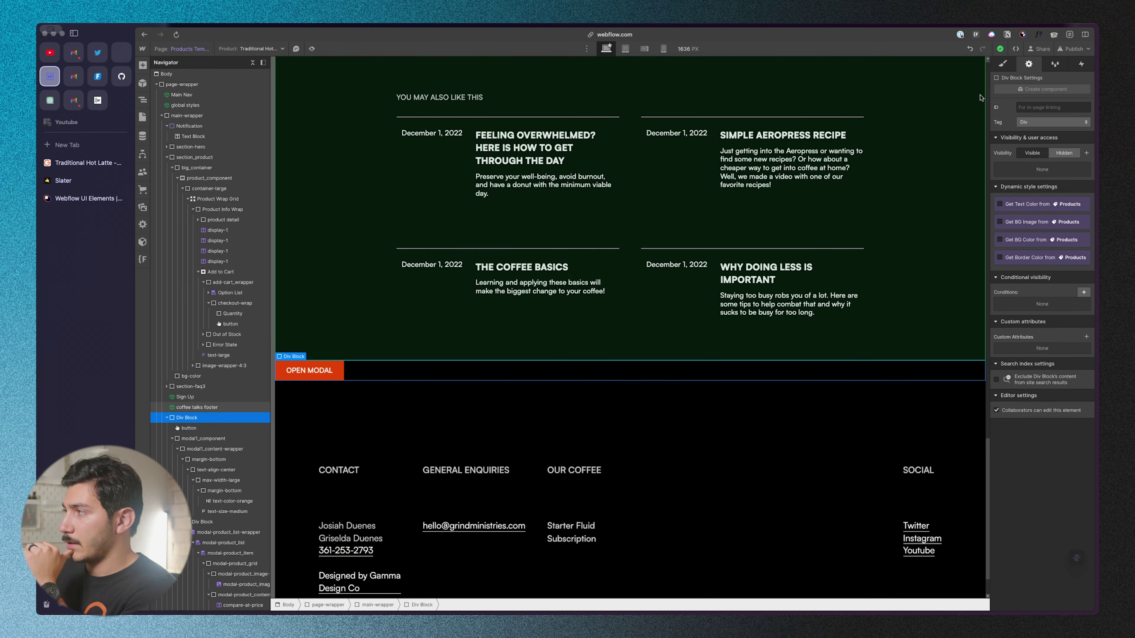
- Apply the existing class hidden to the Div Block around the Open Modal button
left_click(1002, 63)
left_click(1069, 119)
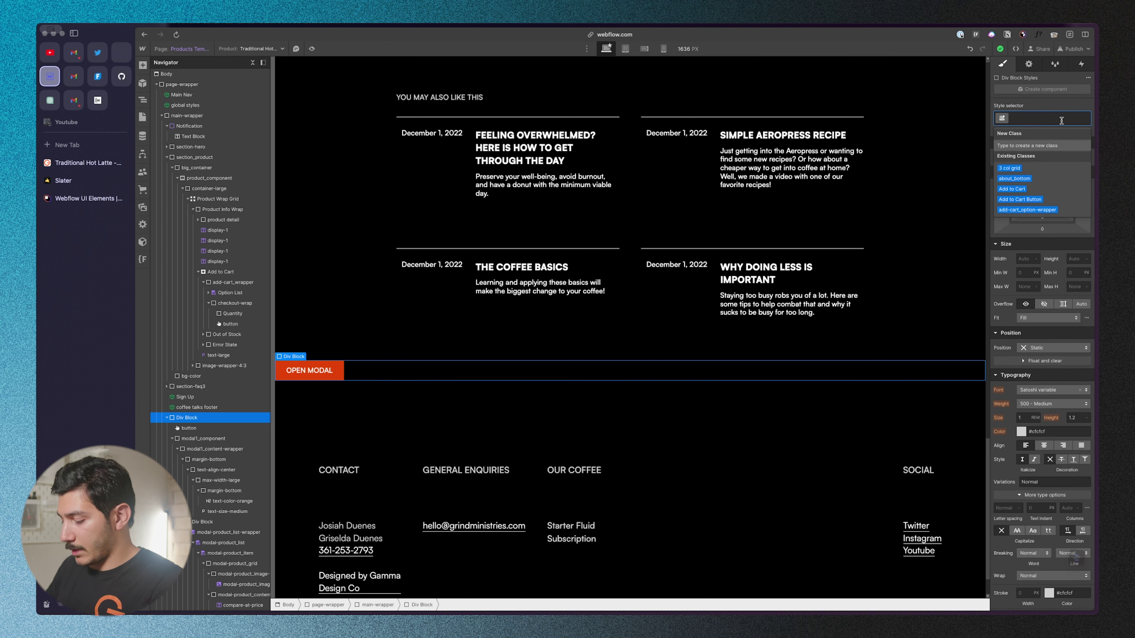
type("hidden")
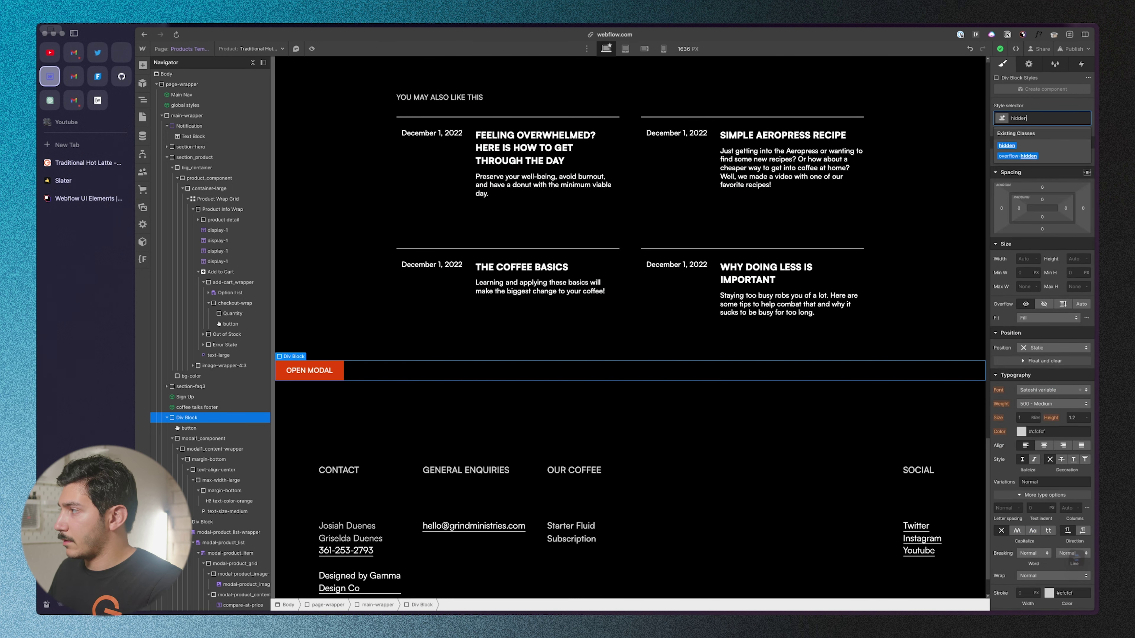
key("Return")
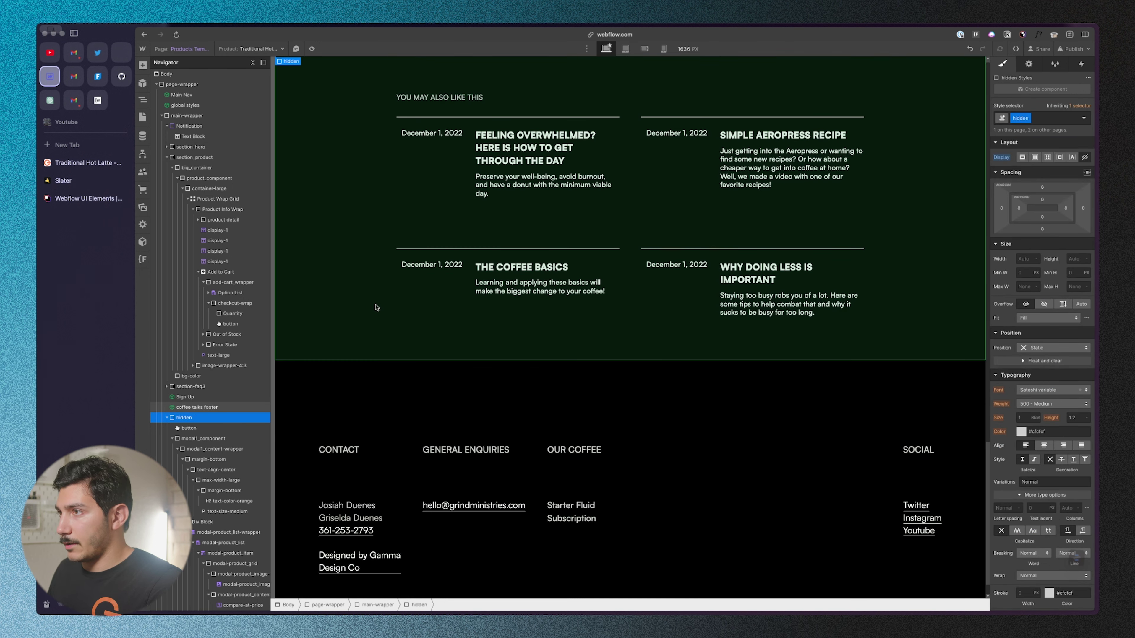
scroll(402, 368, "up", 15)
scroll(374, 303, "up", 5)
scroll(375, 303, "down", 4)
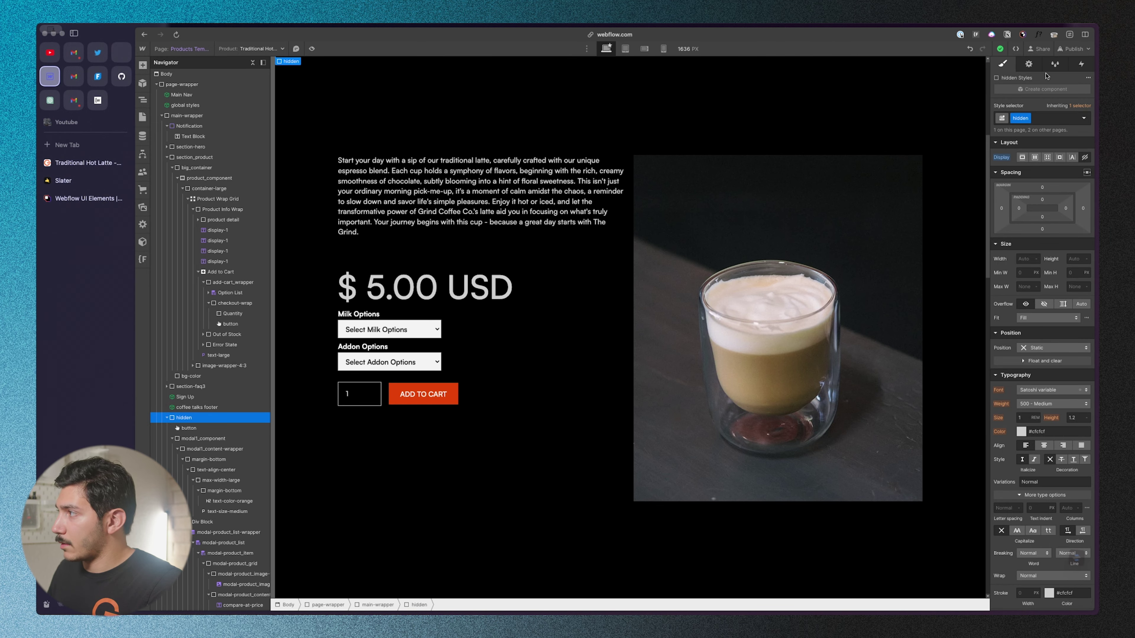
- Add a conditional visibility rule to the Div Block around the Open Modal button so it shows when Coffee Order is on
left_click(1029, 65)
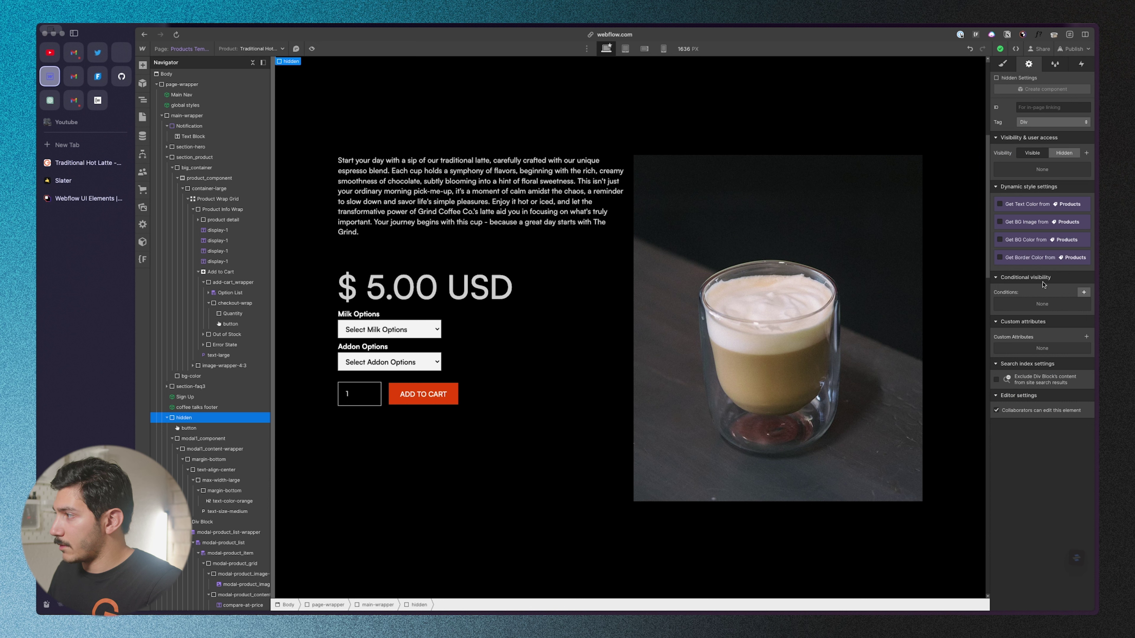
left_click(1084, 293)
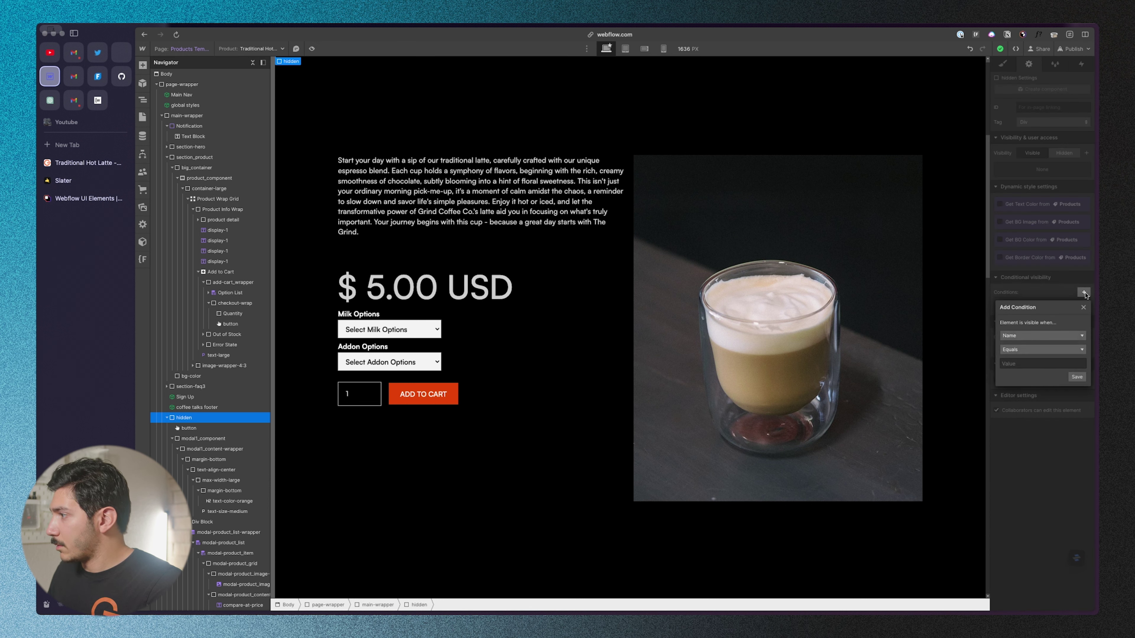
left_click(1045, 337)
left_click(1044, 328)
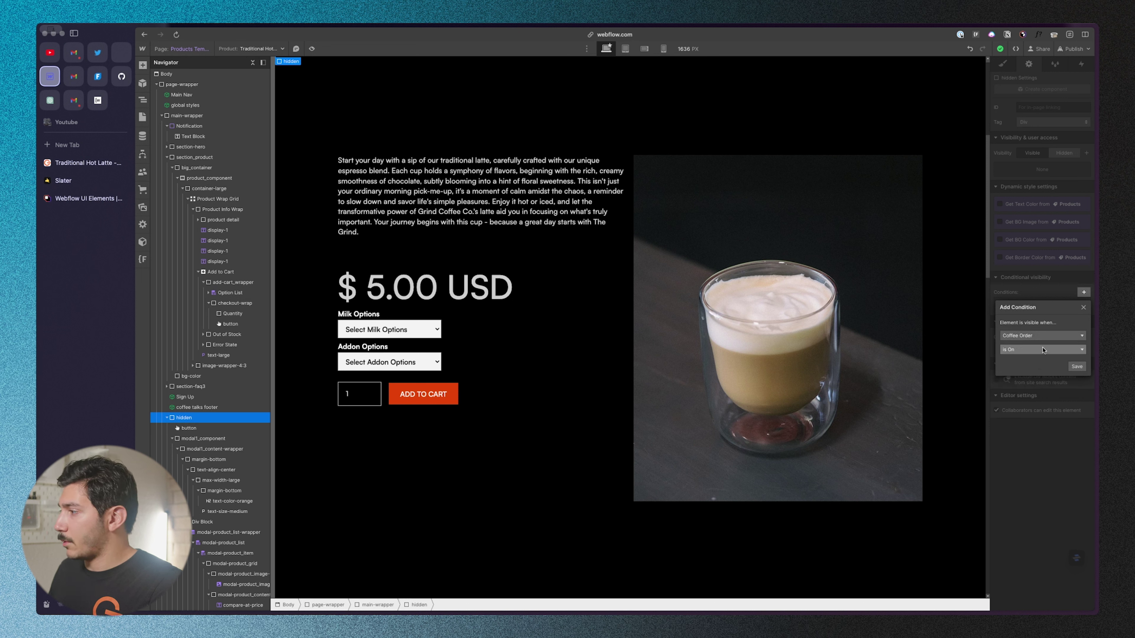
left_click(1077, 366)
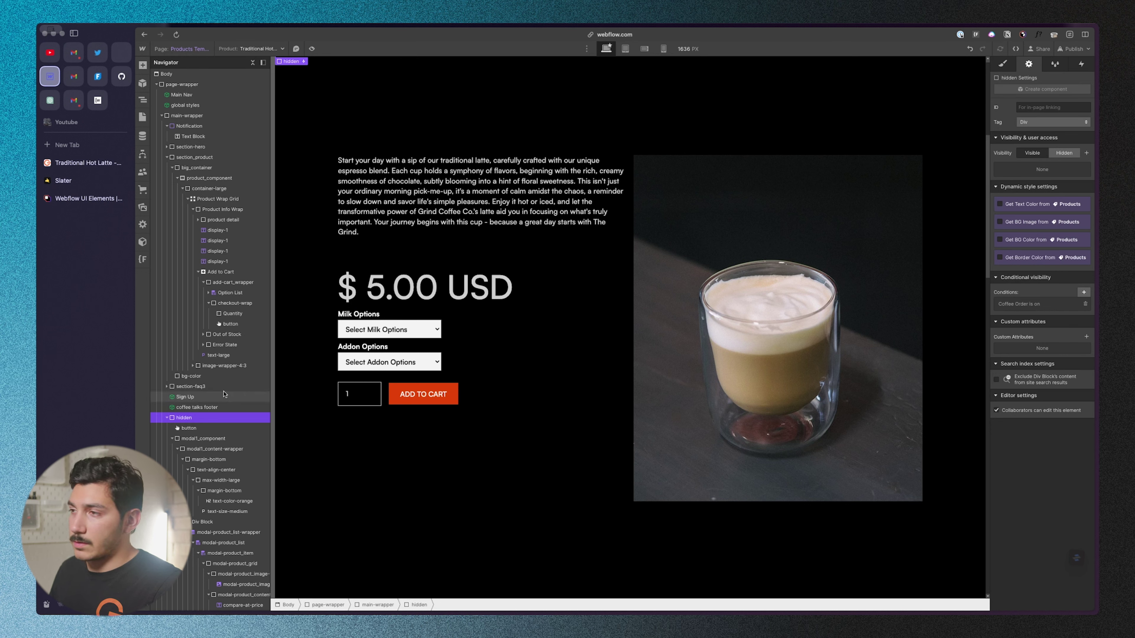
- On the published Traditional Hot Latte page, choose Regular Milk and Caramel and test adding the drink to the cart
left_click(85, 163)
left_click(370, 413)
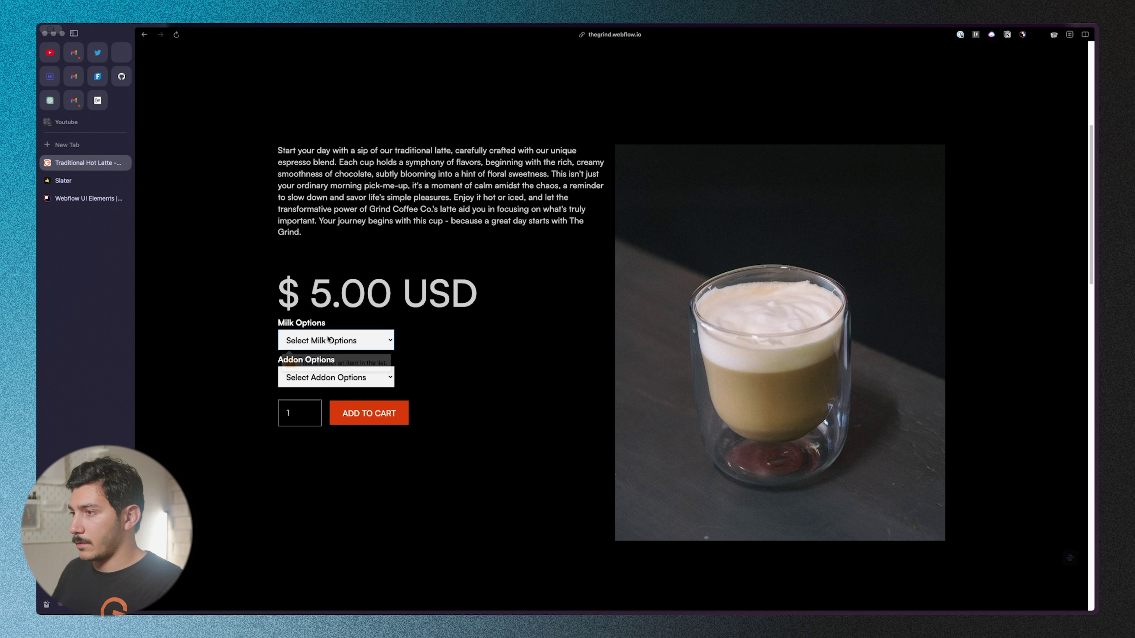
left_click(327, 366)
left_click(331, 382)
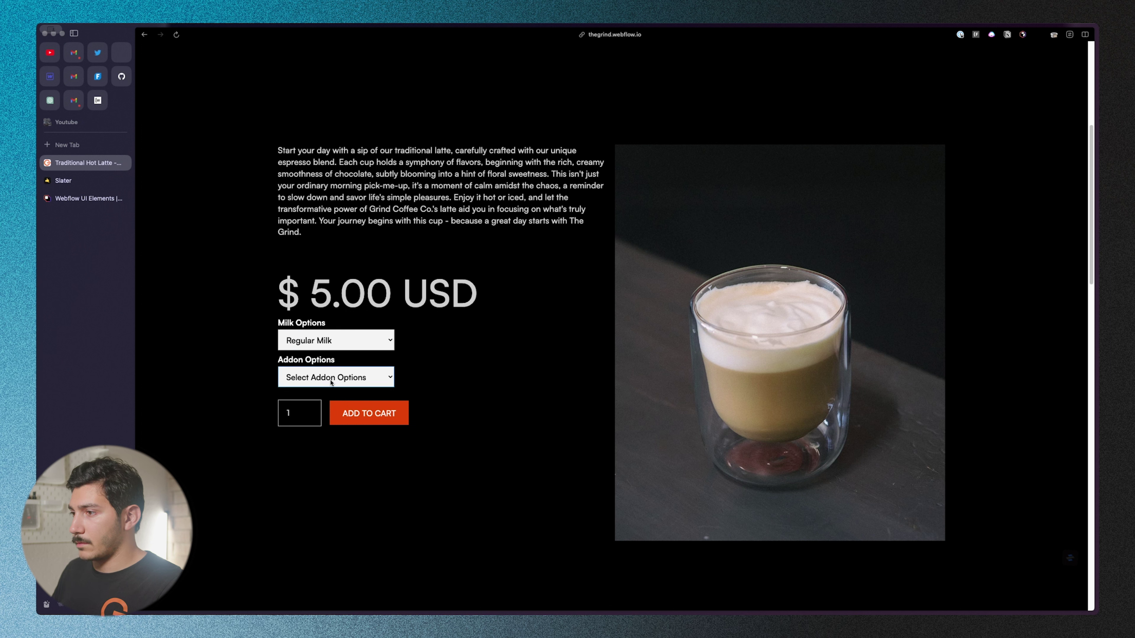
left_click(323, 404)
left_click(384, 415)
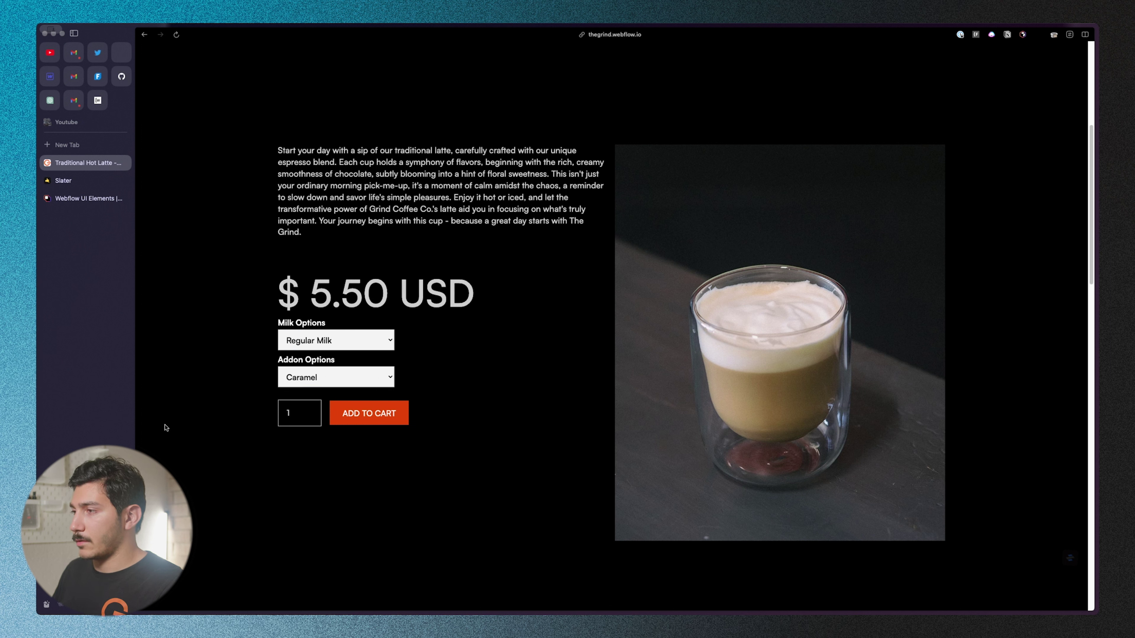
- Return to the Webflow Designer and remove the class hidden from the Div Block around the Open Modal button
key("ctrl+Tab")
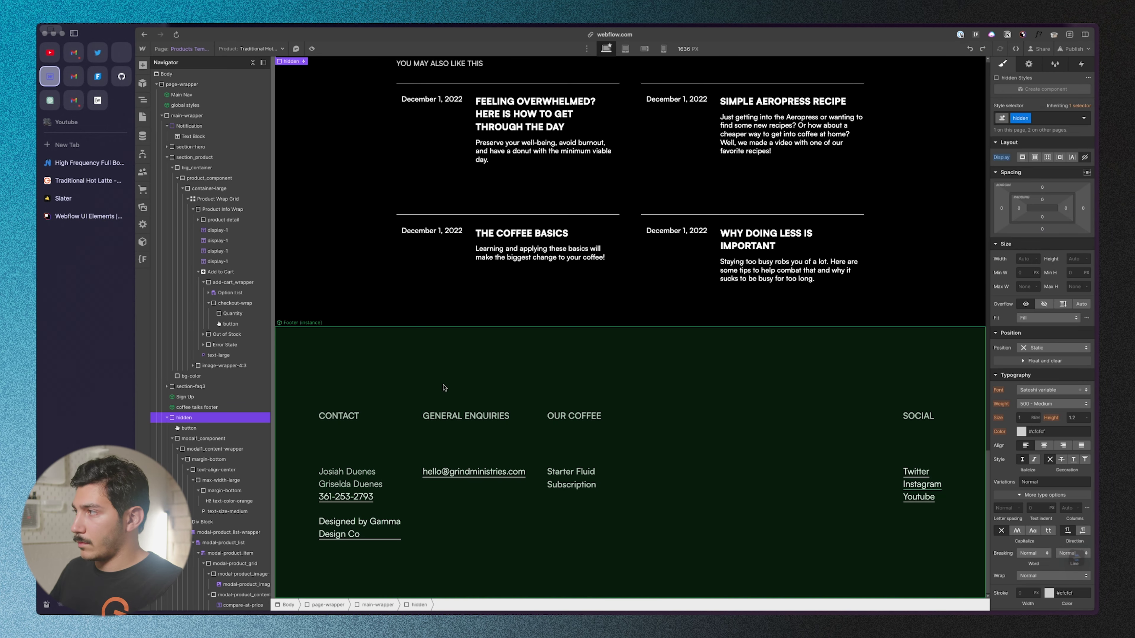
left_click(1058, 119)
key("BackSpace")
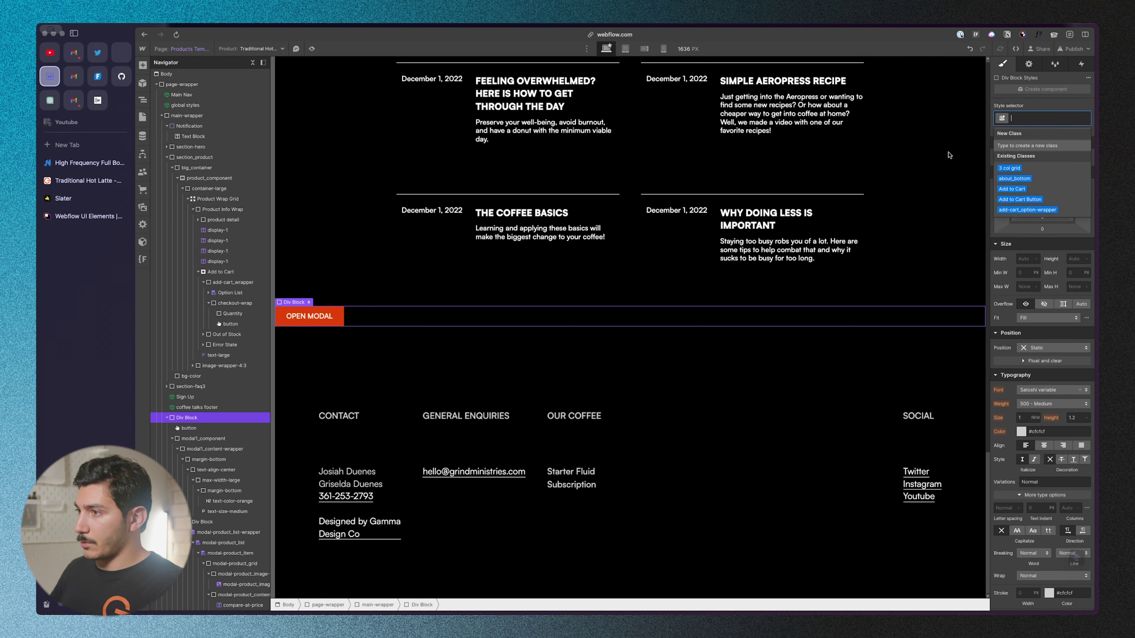
- Try the combo class is-hidden on the Open Modal button and take it off again
left_click(189, 429)
left_click(1058, 118)
type("is-hi")
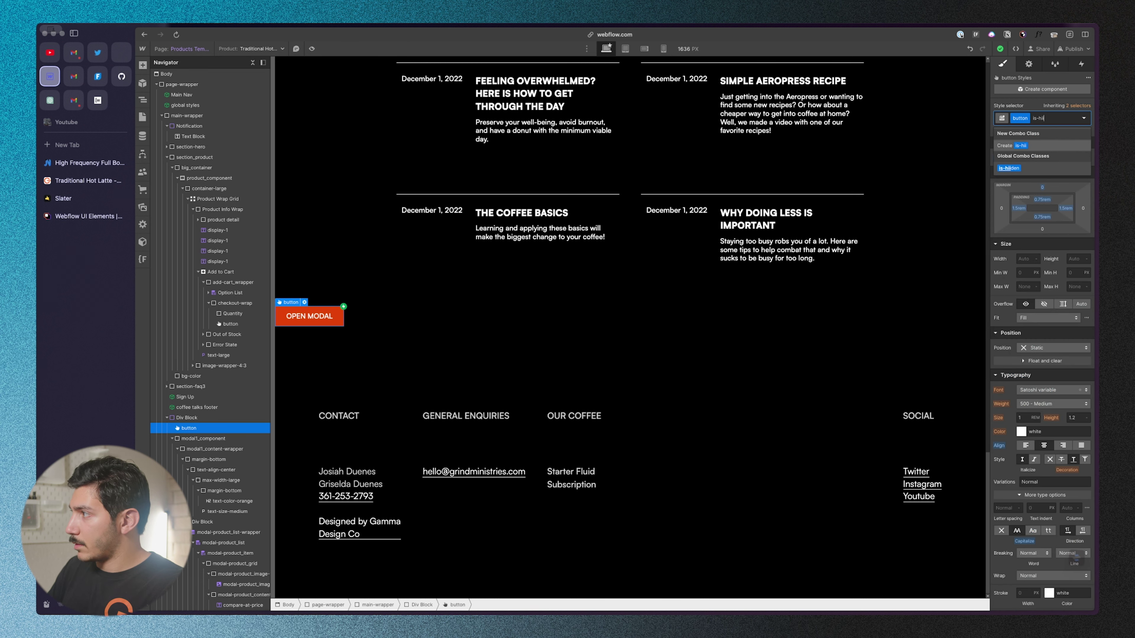
type("dde")
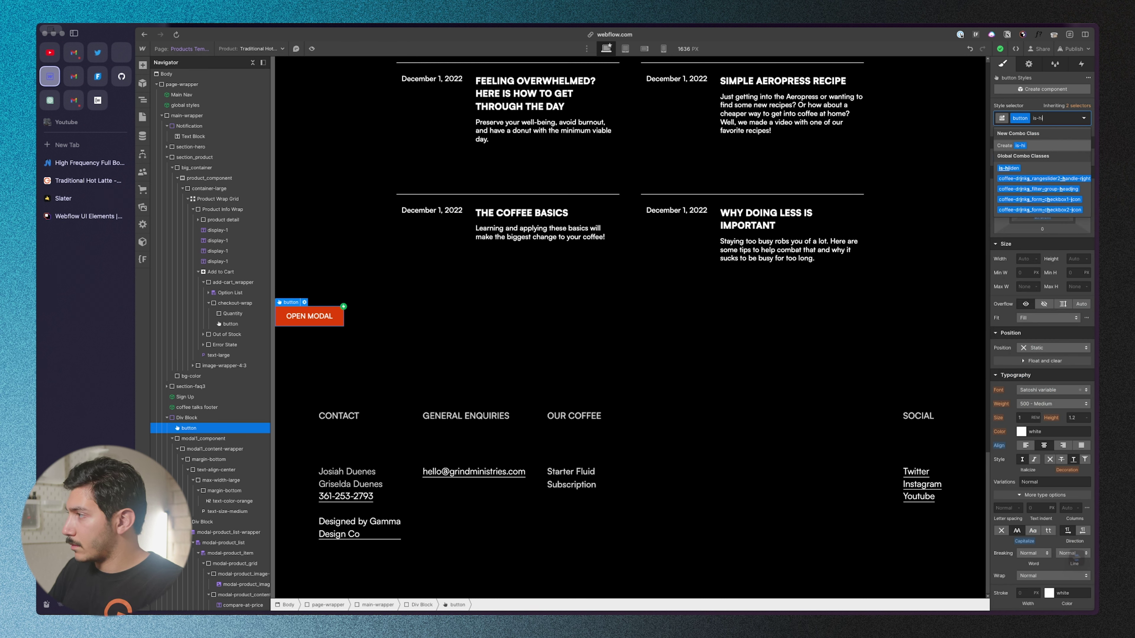
type("n")
key("Return")
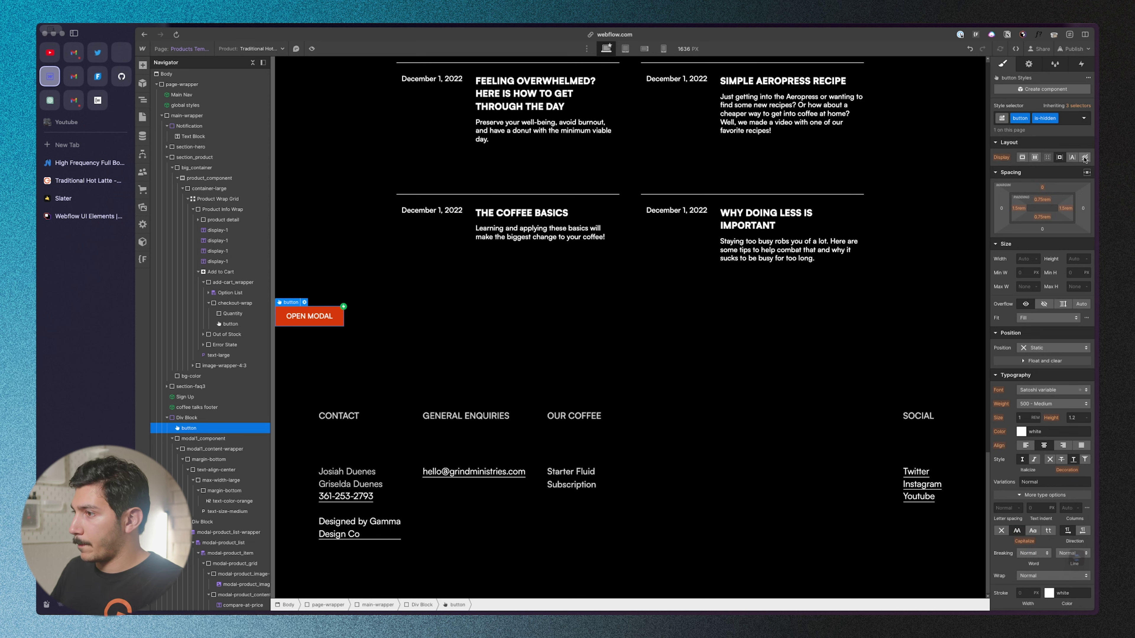
left_click(1055, 118)
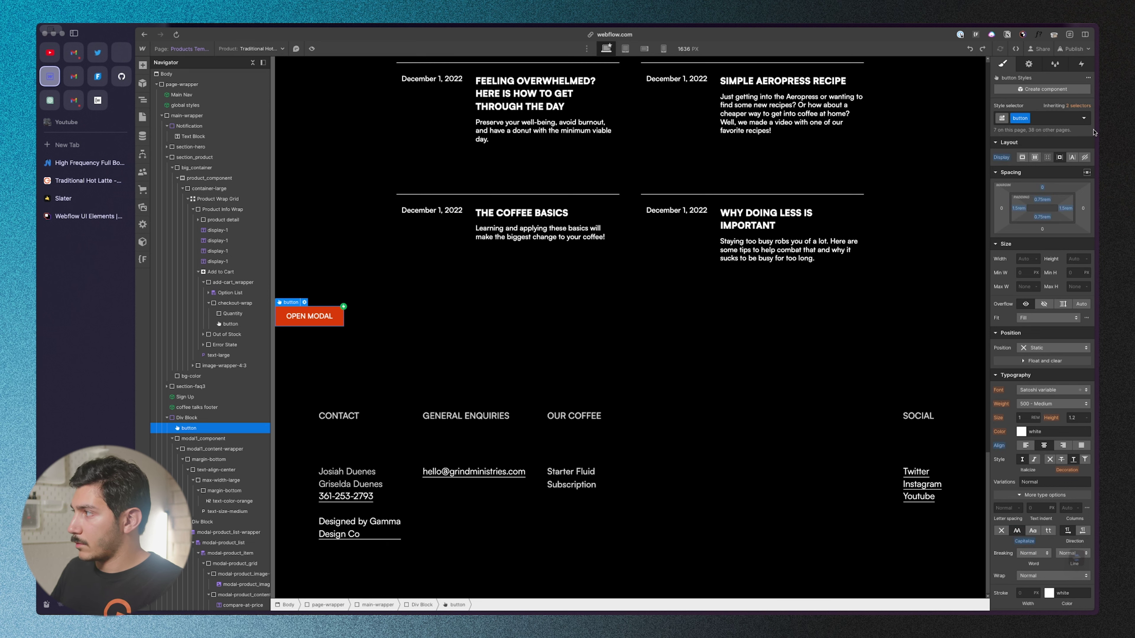
- Replace the Open Modal button's class button with the existing class hidden
left_click(1071, 123)
key("BackSpace")
type("hid")
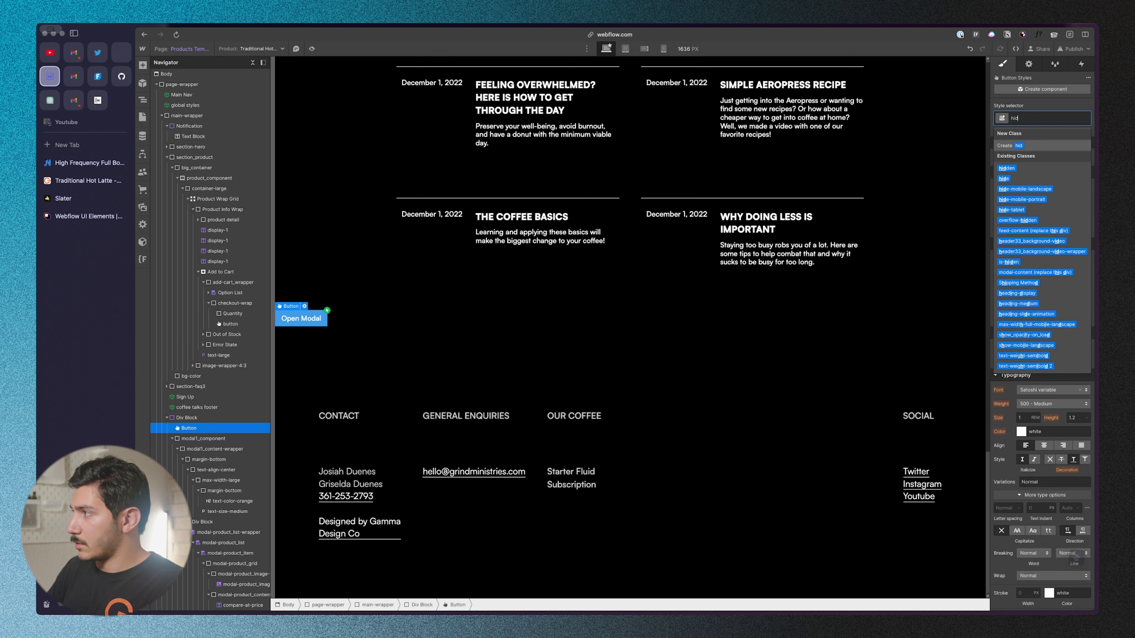
type("den")
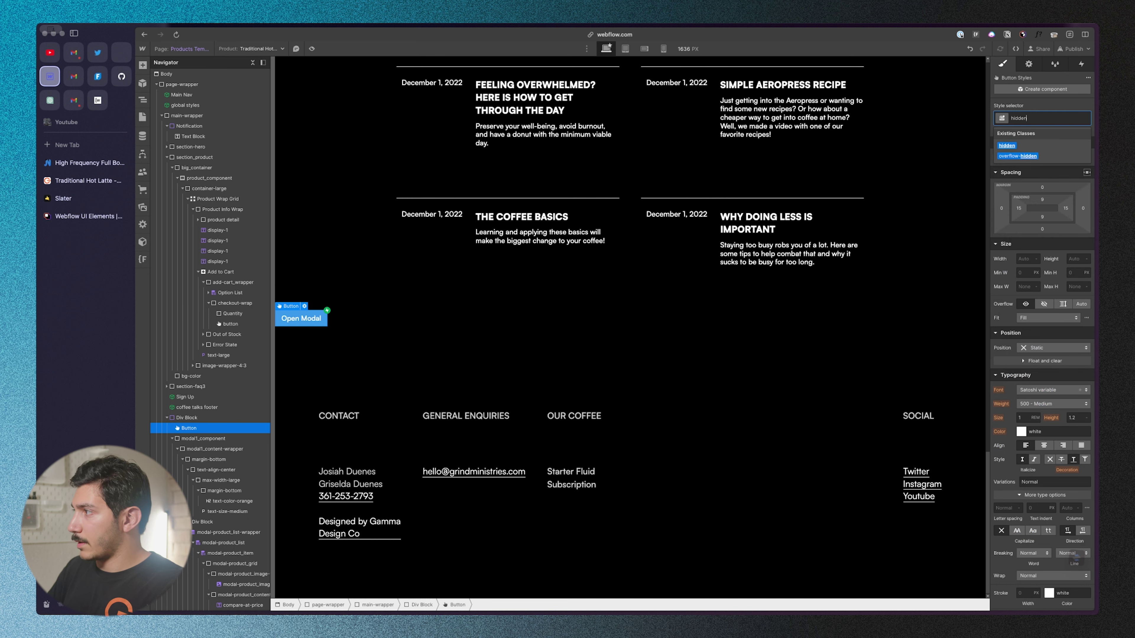
left_click(1037, 150)
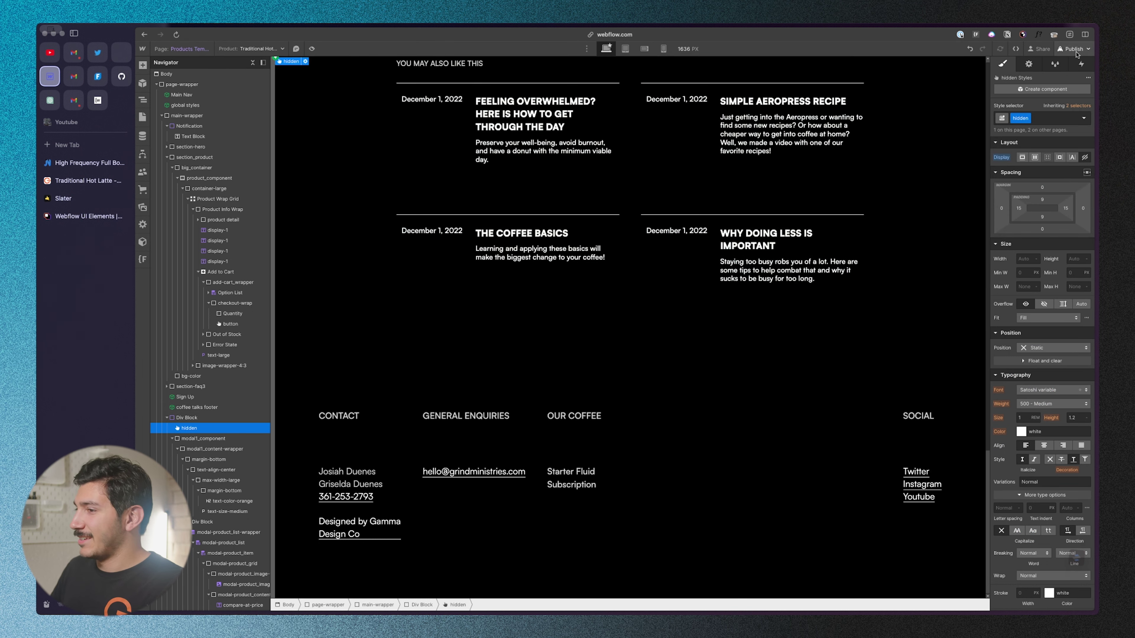